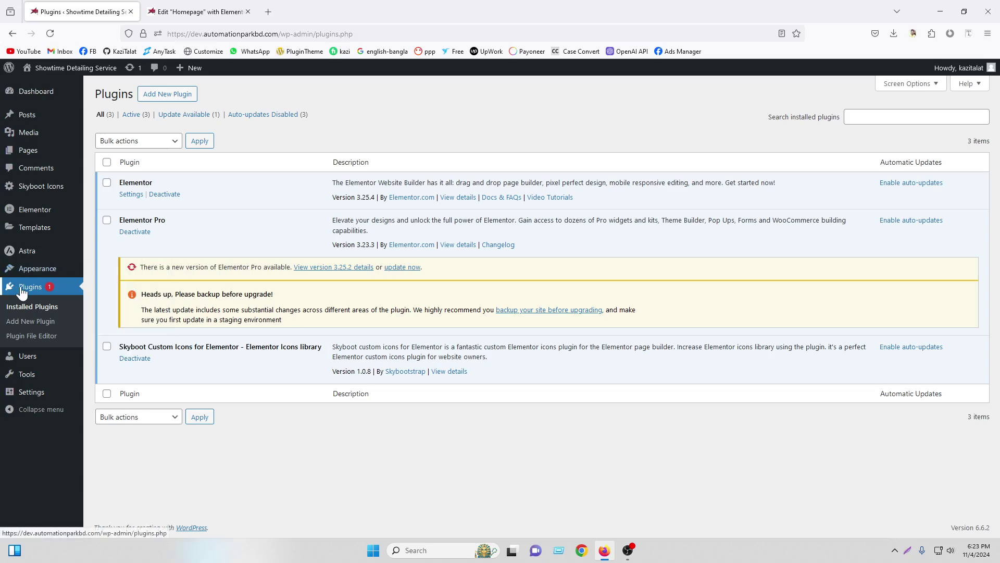
Search the plugin directory for 'contact' from the Add New Plugin page
click(163, 97)
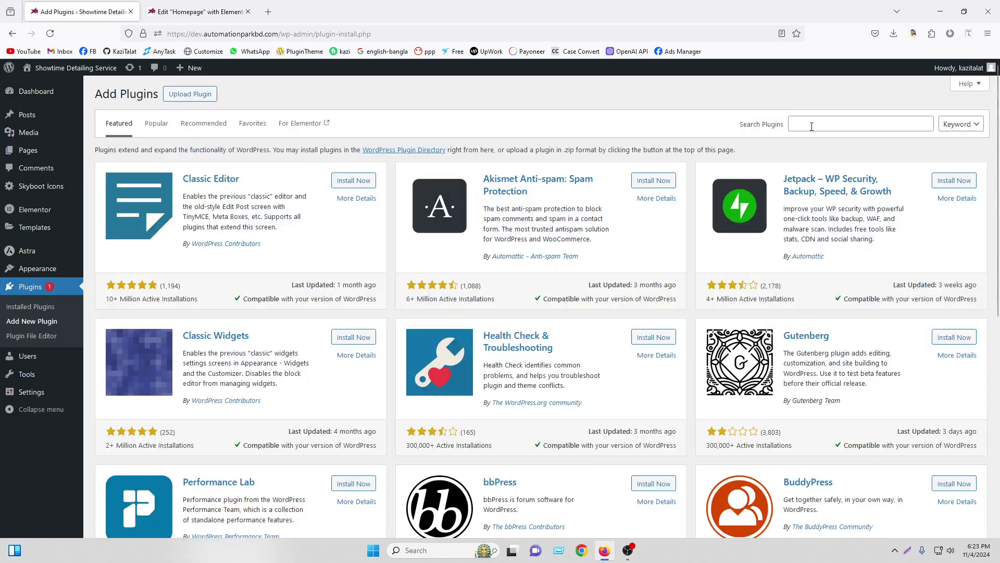
click(818, 124)
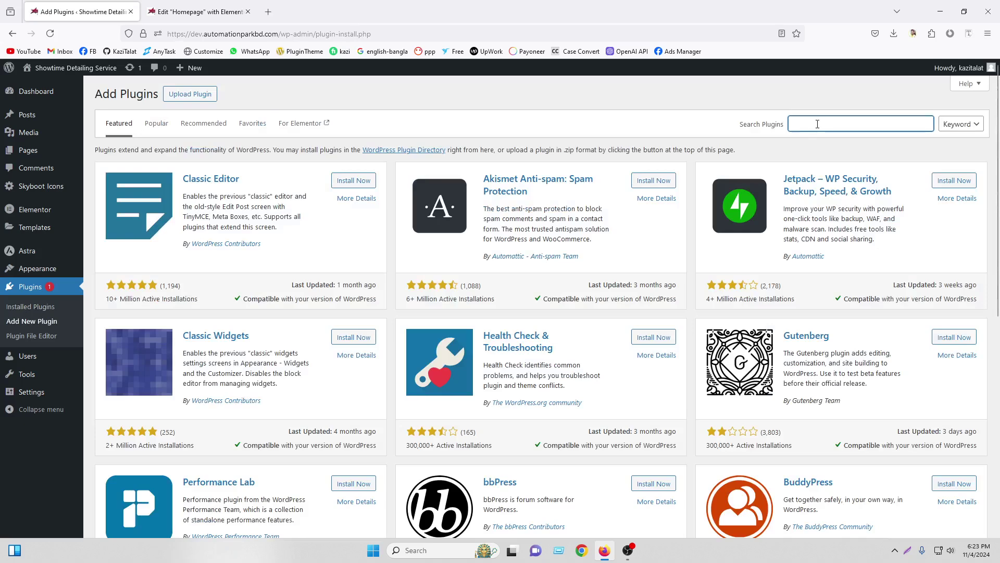
text(contact)
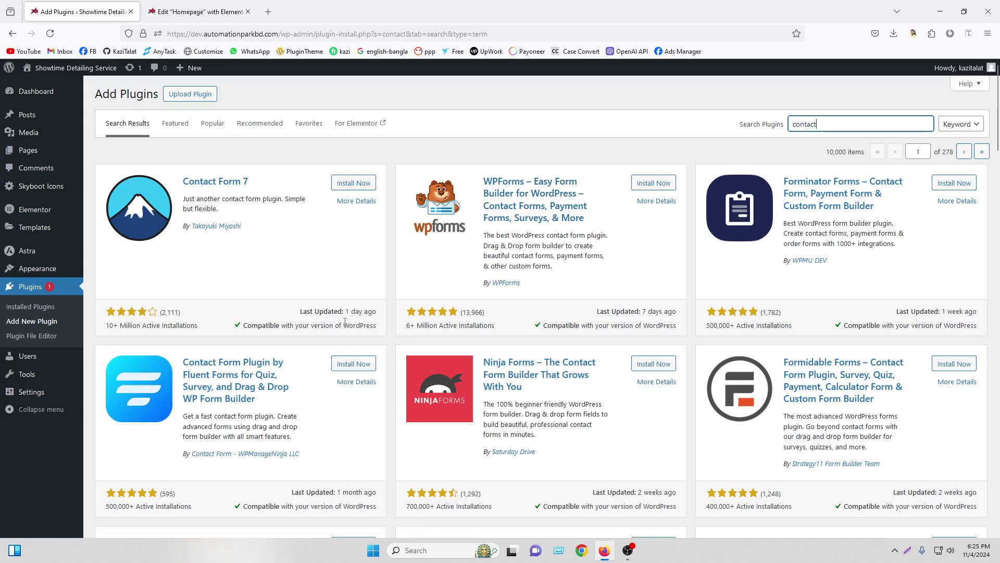
drag(484, 312, 462, 312)
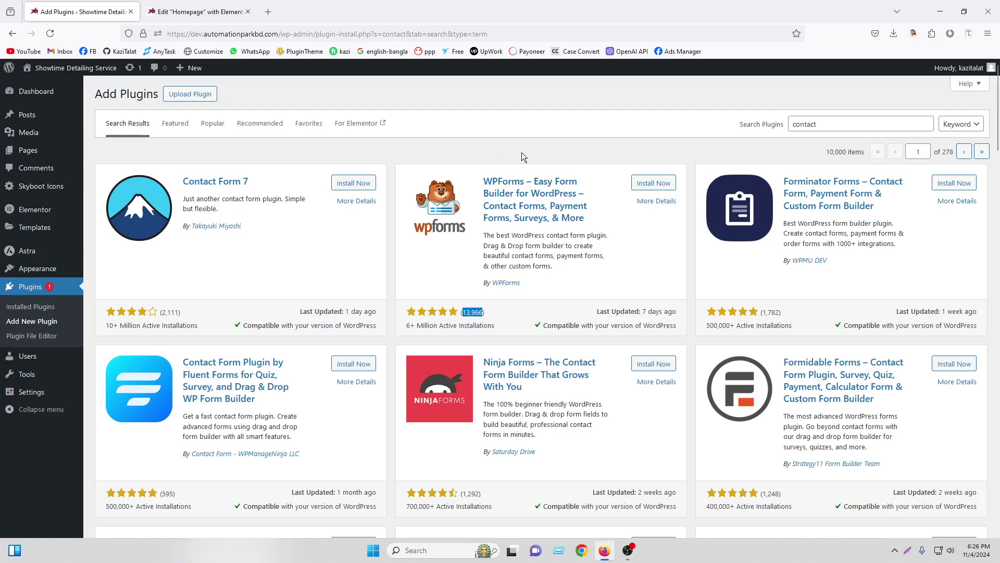
click(523, 156)
scroll(694, 361, down, 2)
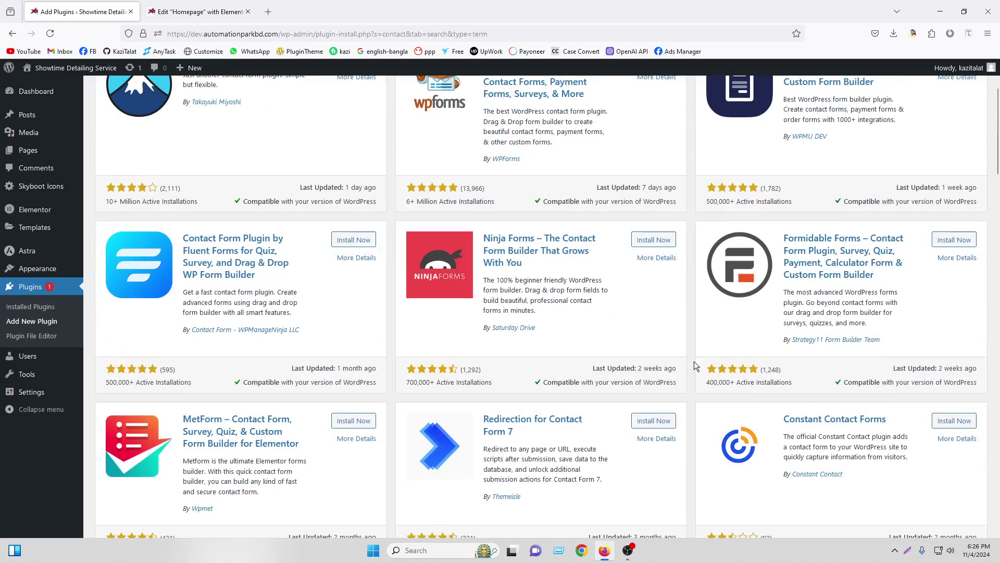
scroll(694, 361, down, 4)
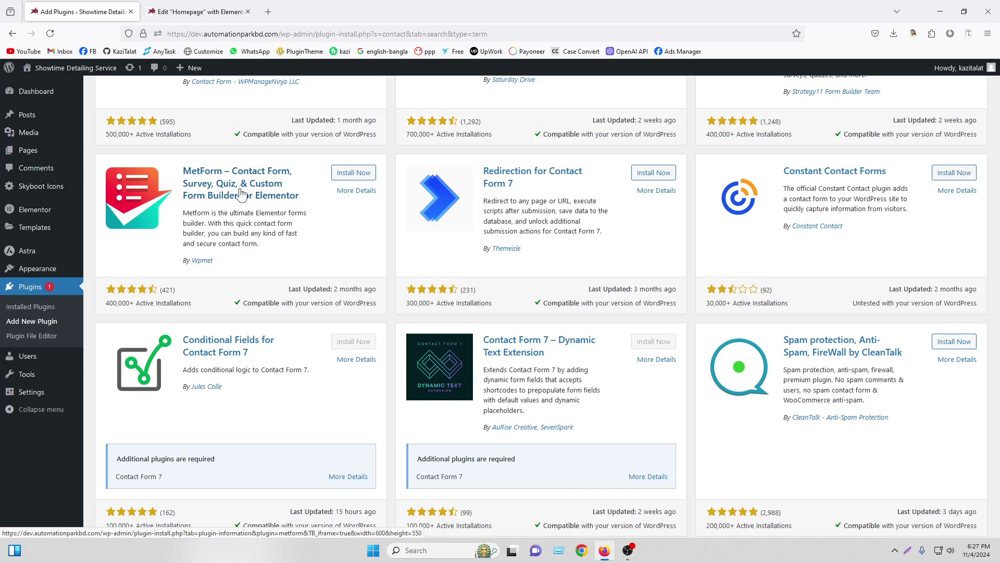
scroll(357, 241, up, 1)
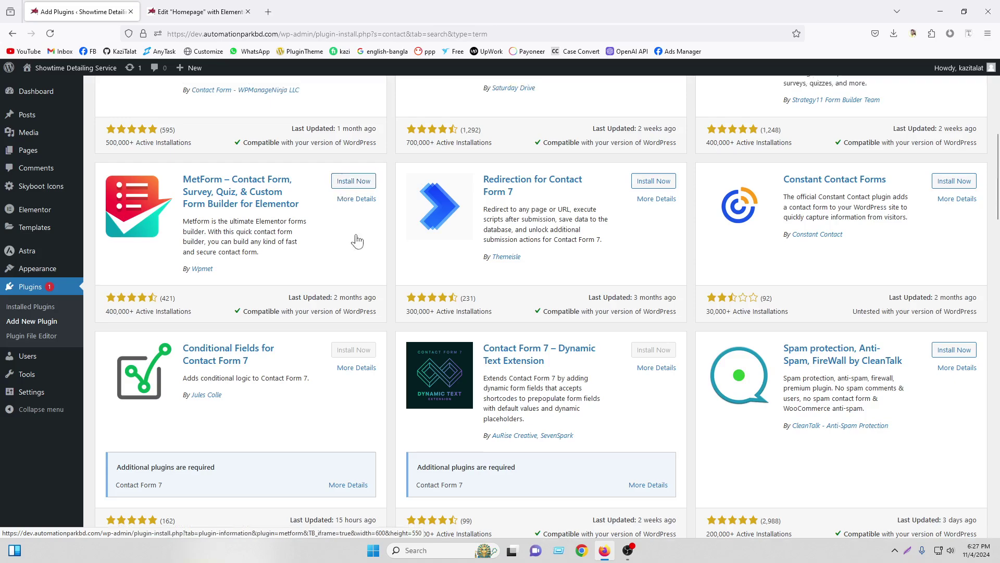
scroll(357, 241, up, 7)
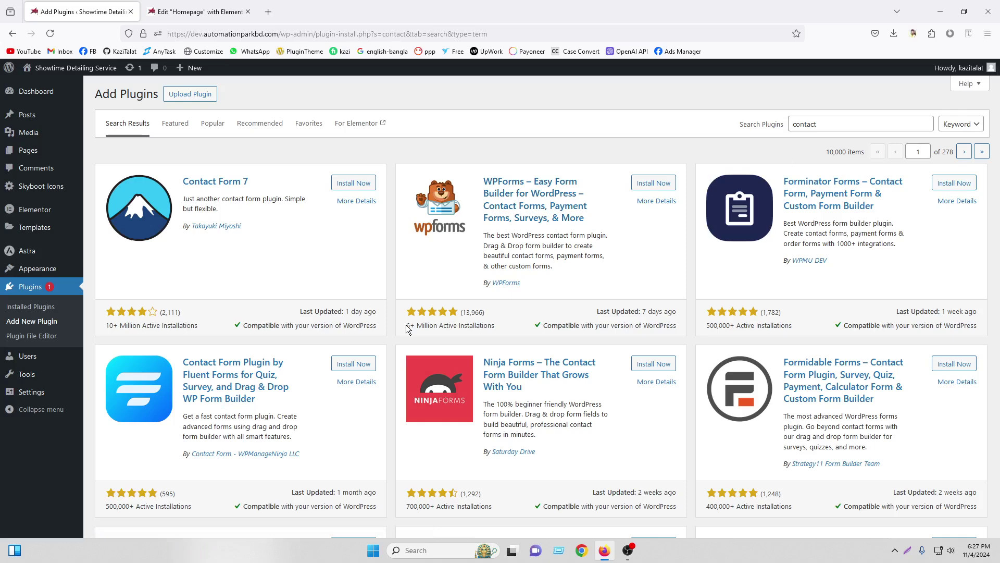
scroll(406, 325, down, 5)
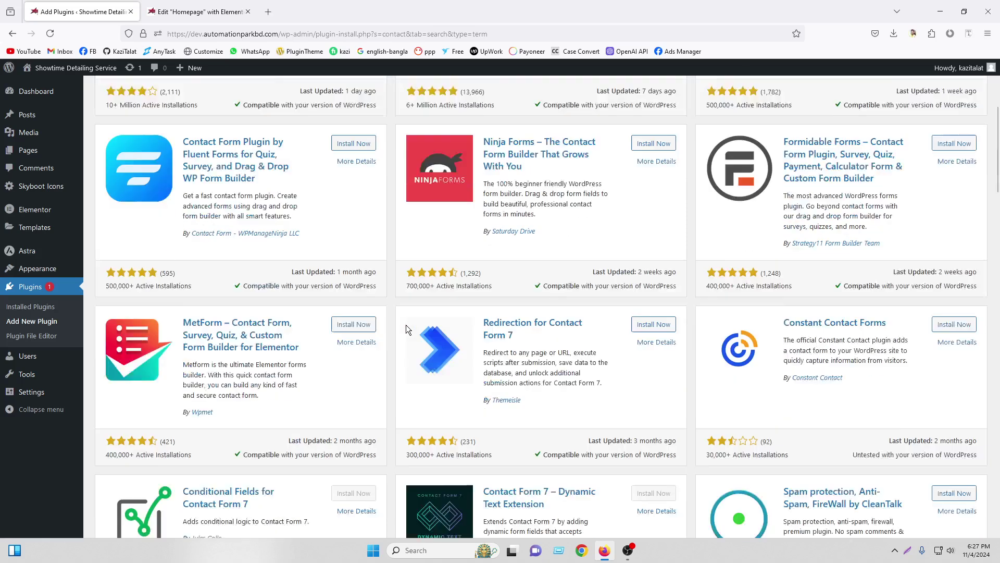
click(347, 297)
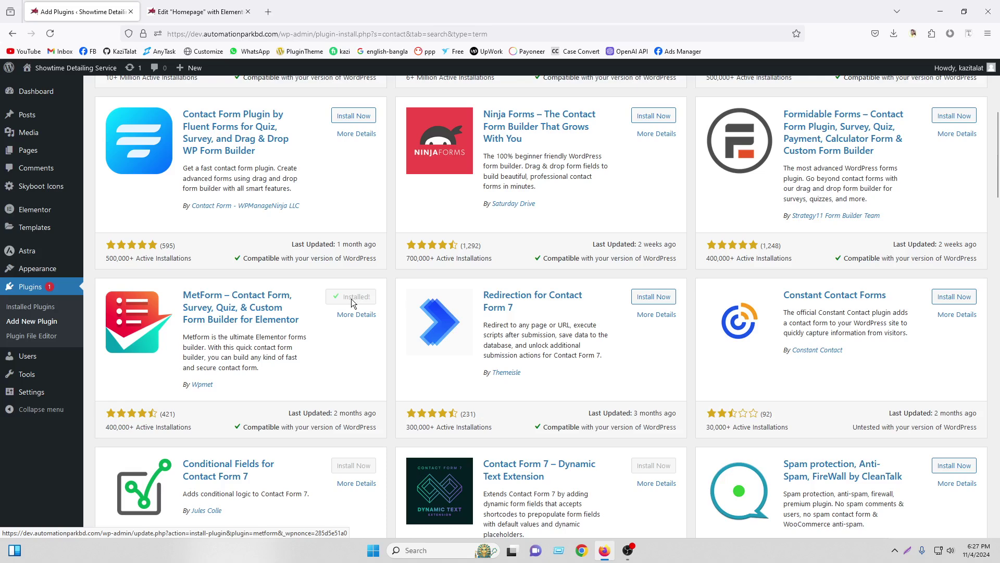
Activate MetForm, then reload the homepage in the Elementor editor tab
click(357, 297)
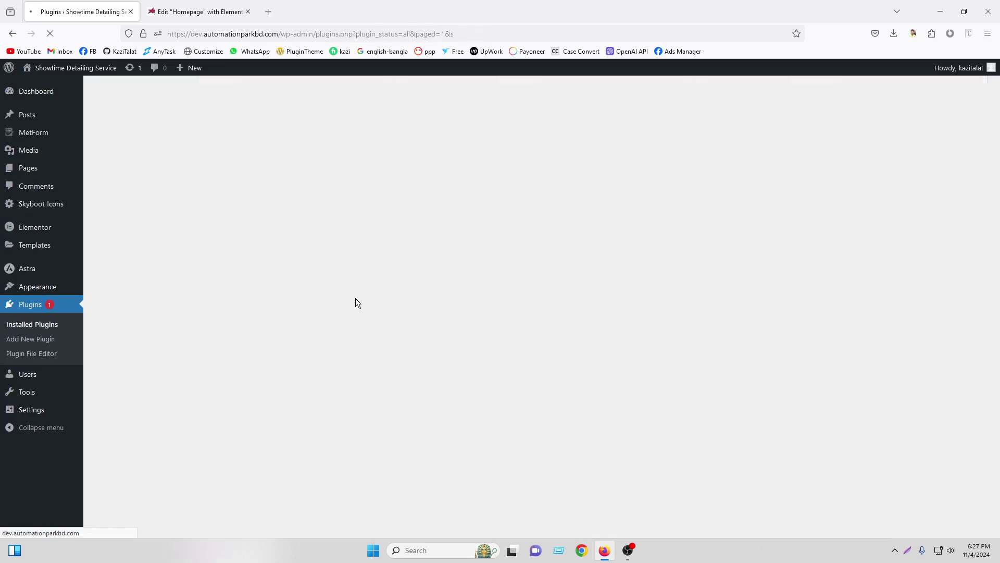
click(197, 11)
click(50, 37)
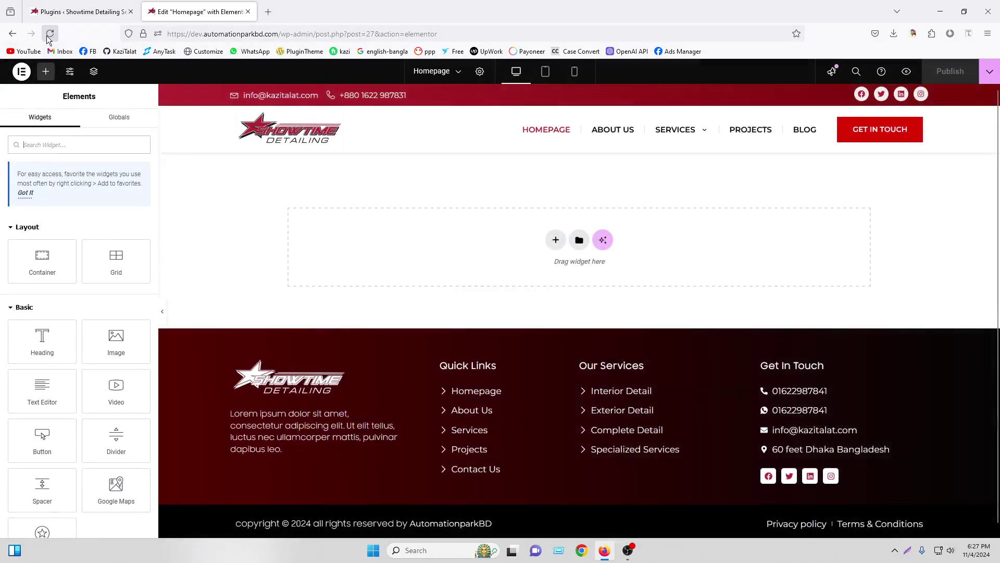
Add a one-column flexbox container with 0 padding and width narrowed to about 965
click(557, 241)
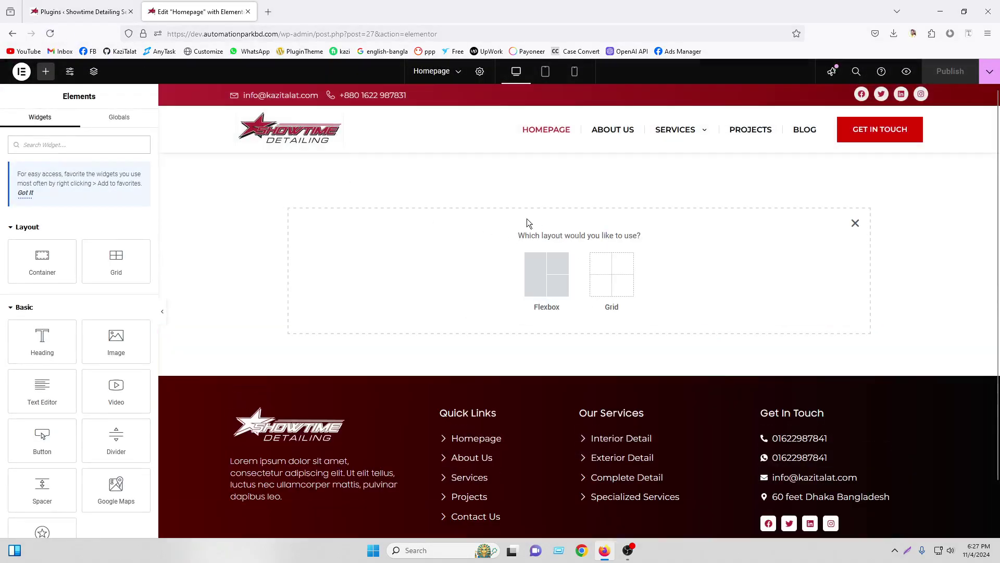
click(536, 269)
click(436, 266)
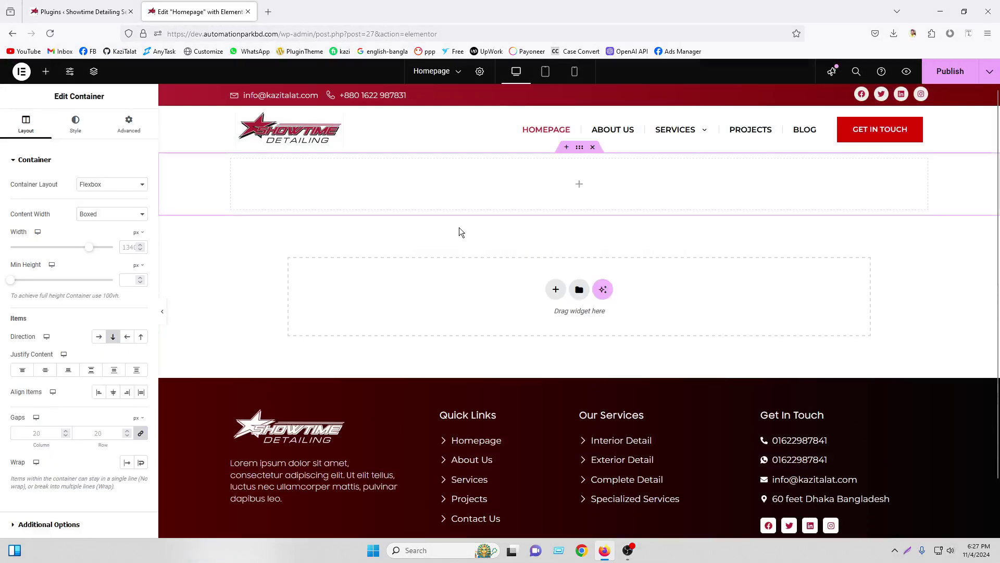
click(129, 125)
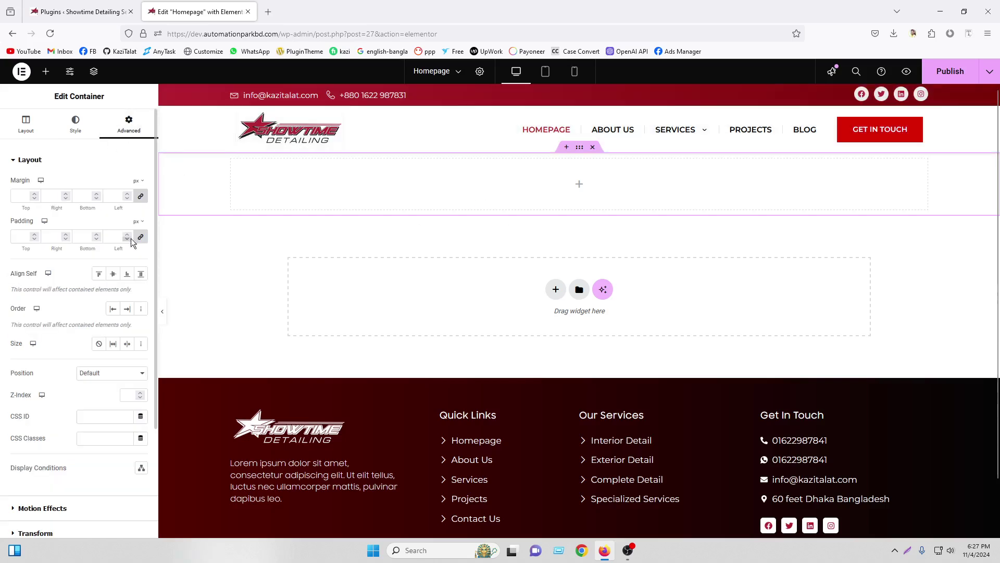
click(113, 237)
text(0)
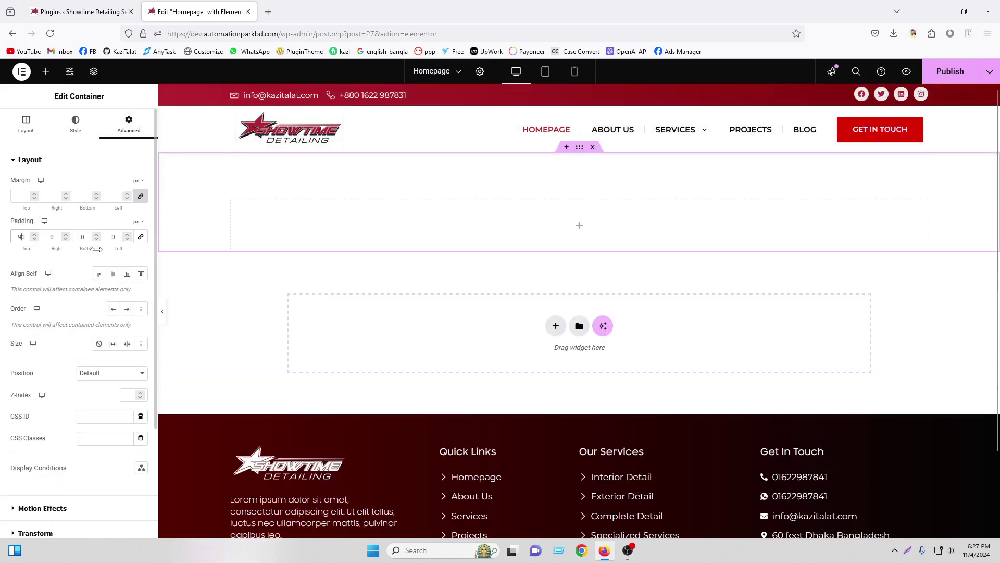
click(25, 125)
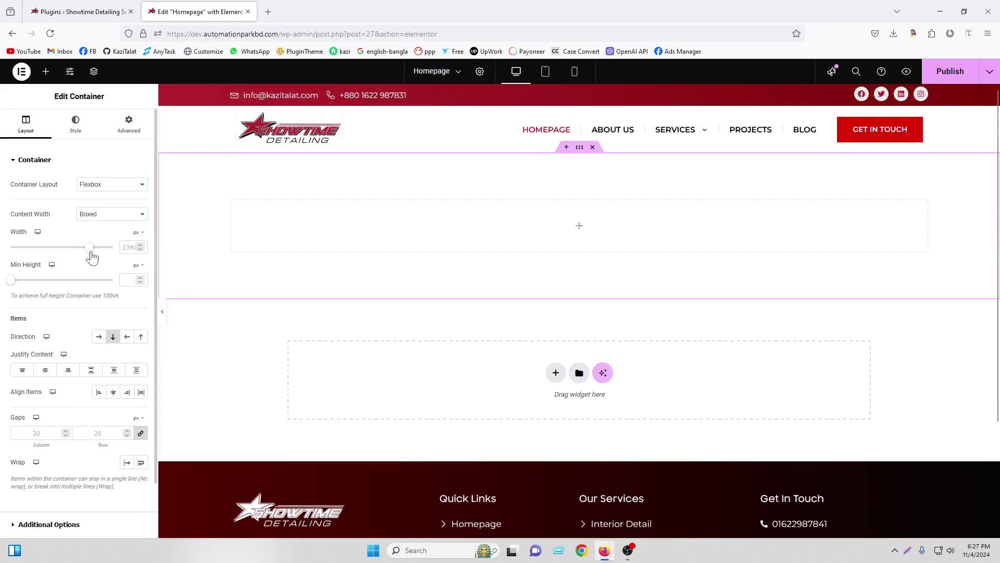
drag(89, 248, 55, 256)
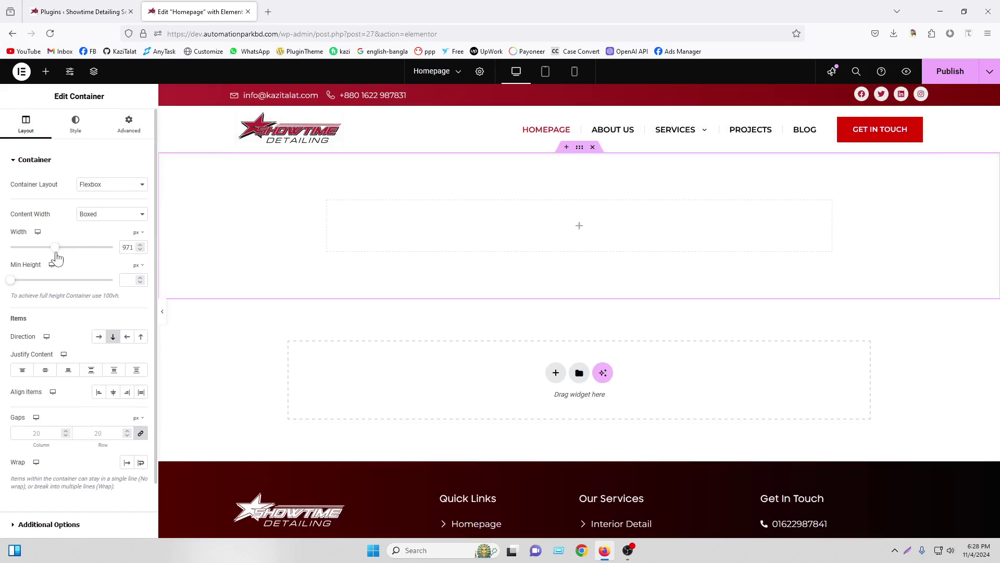
click(129, 247)
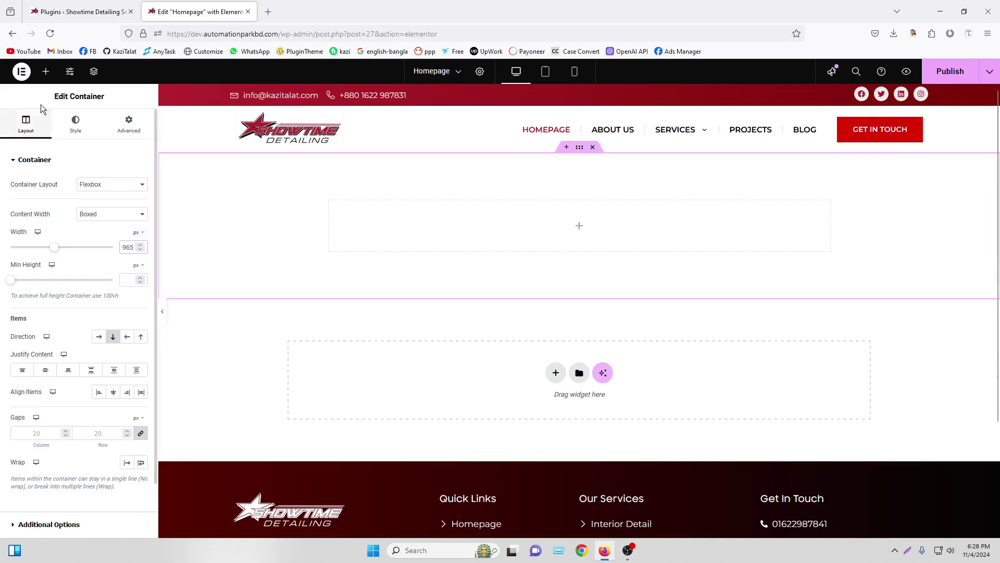
Drag two nested containers into the box, stacking the first one's items vertically
click(46, 72)
drag(40, 256, 363, 232)
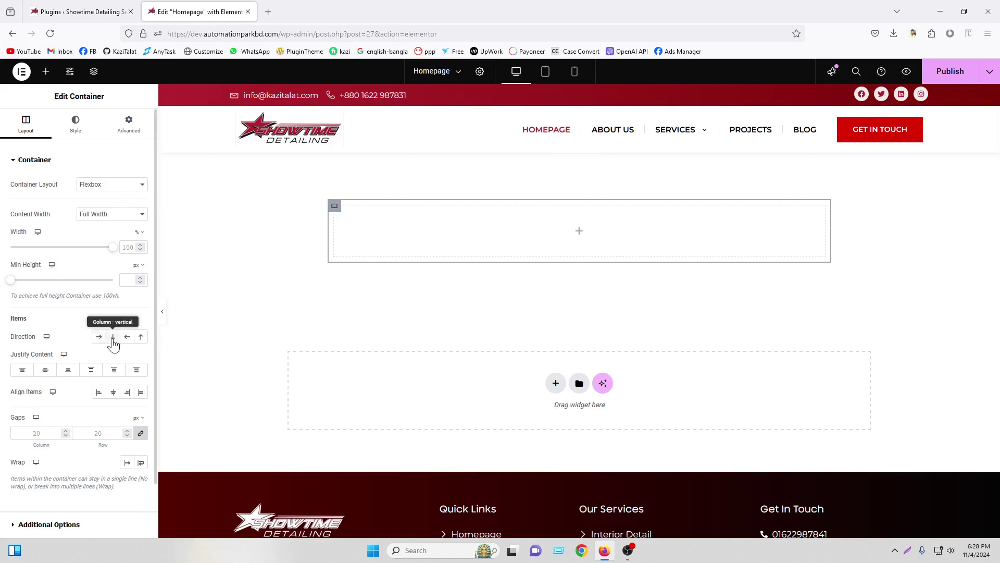
click(112, 338)
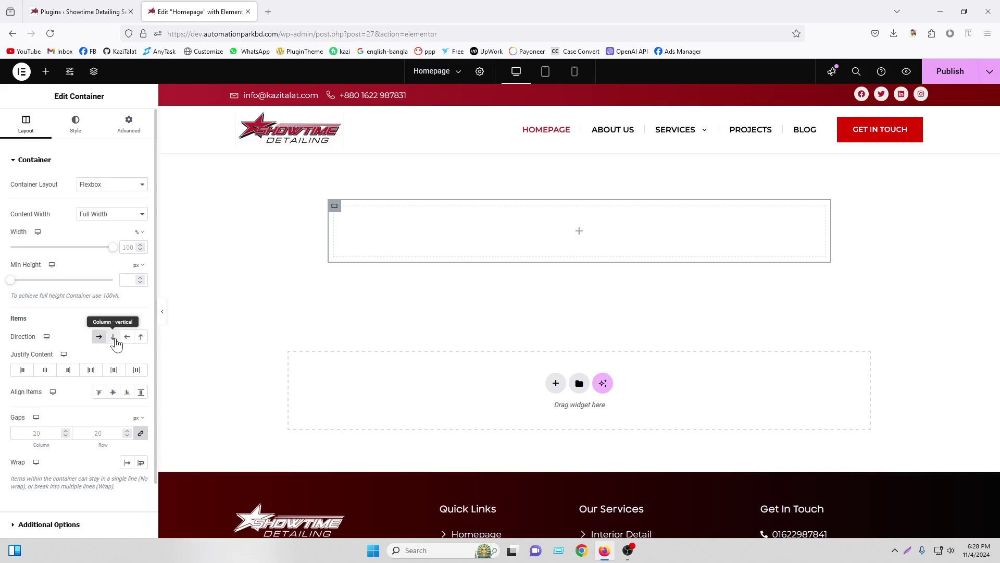
click(46, 71)
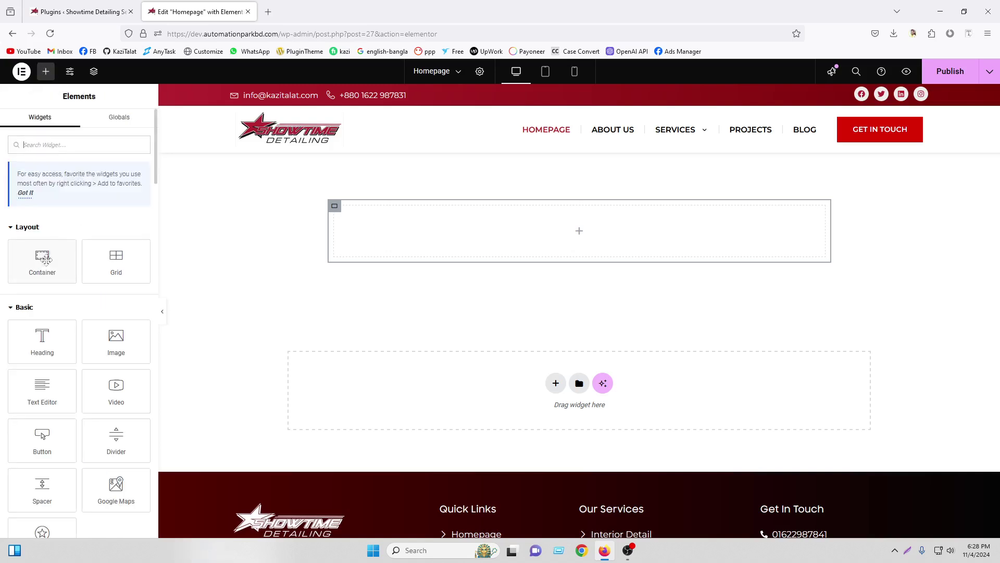
drag(39, 266, 389, 236)
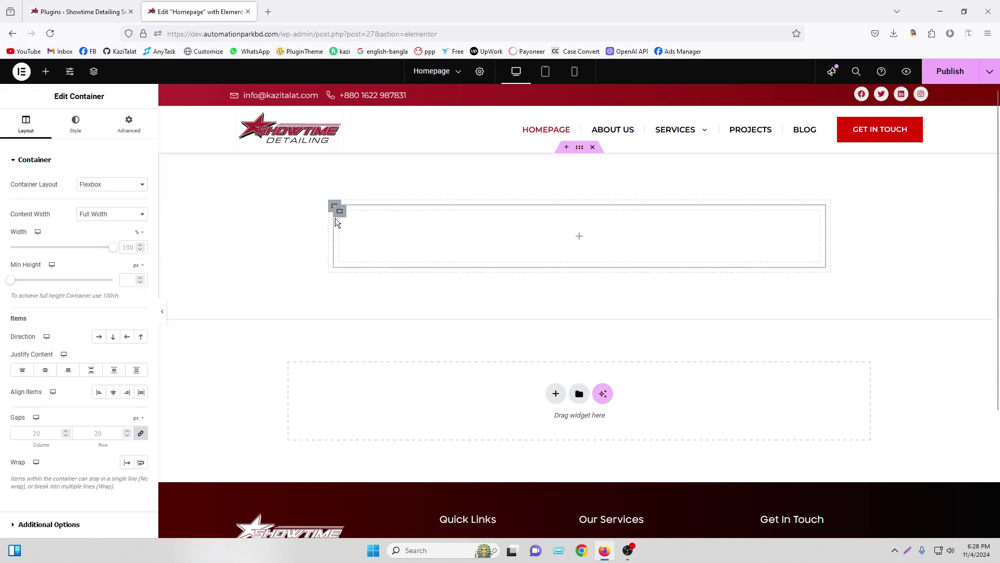
Give the inner container a Classic background using the global Strongest text navy
click(77, 127)
click(100, 207)
click(128, 228)
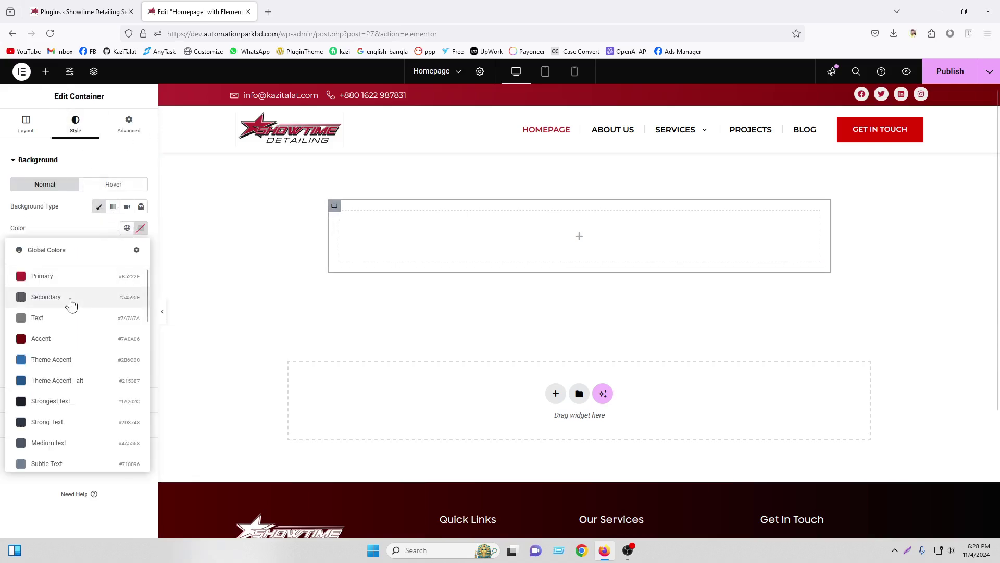
click(73, 399)
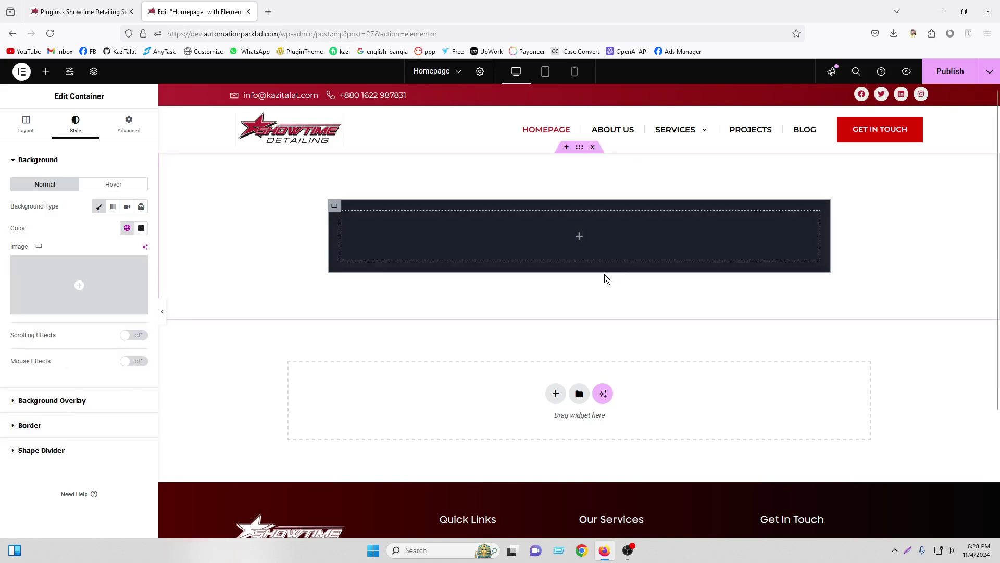
Search the Elements panel for 'form' widgets
click(579, 239)
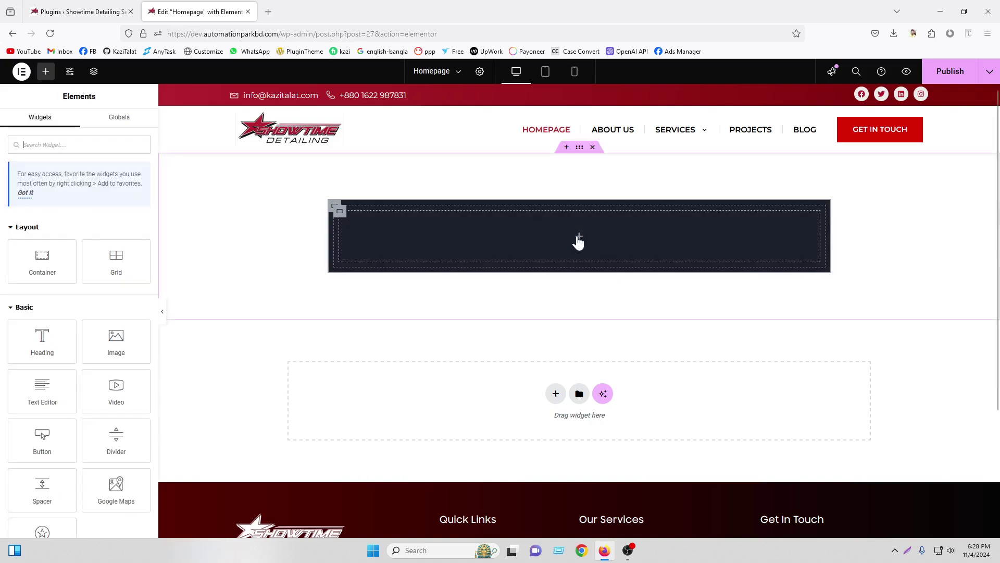
click(57, 144)
text(form)
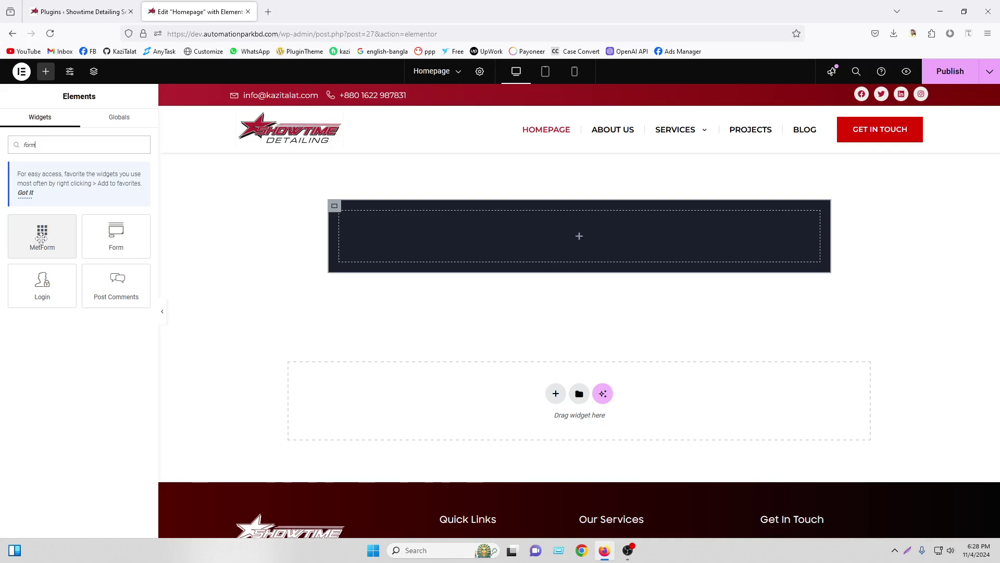
Drop a MetForm widget into the navy container and open its form editing dialog
drag(46, 232, 503, 238)
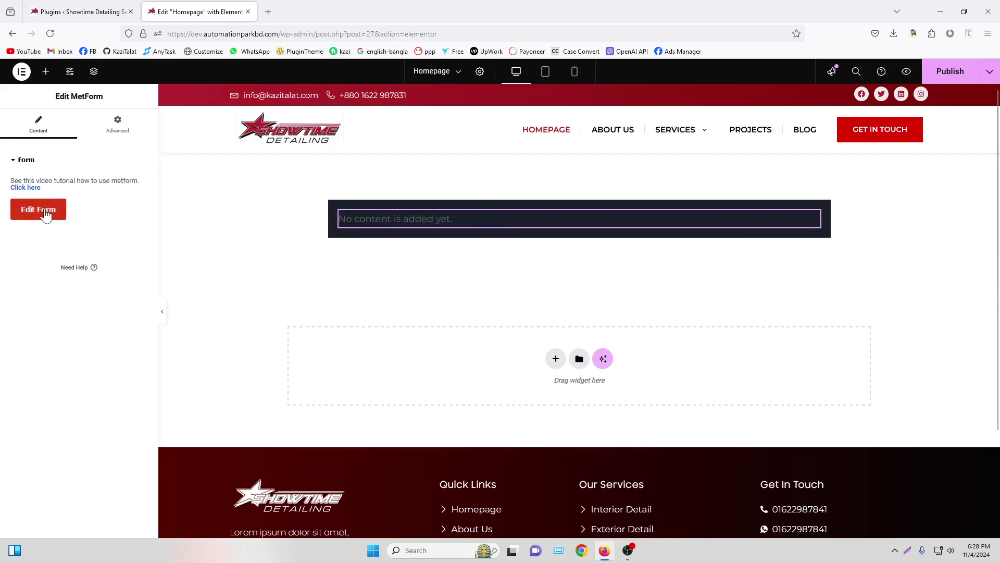
click(43, 210)
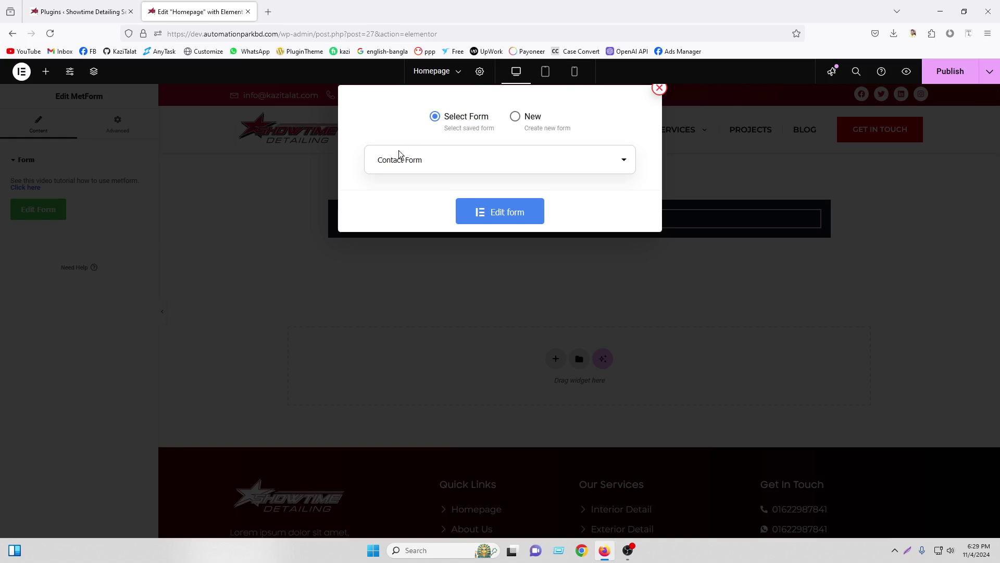
Choose New in the MetForm dialog and start naming the form 'Business'
click(427, 164)
click(525, 148)
click(517, 117)
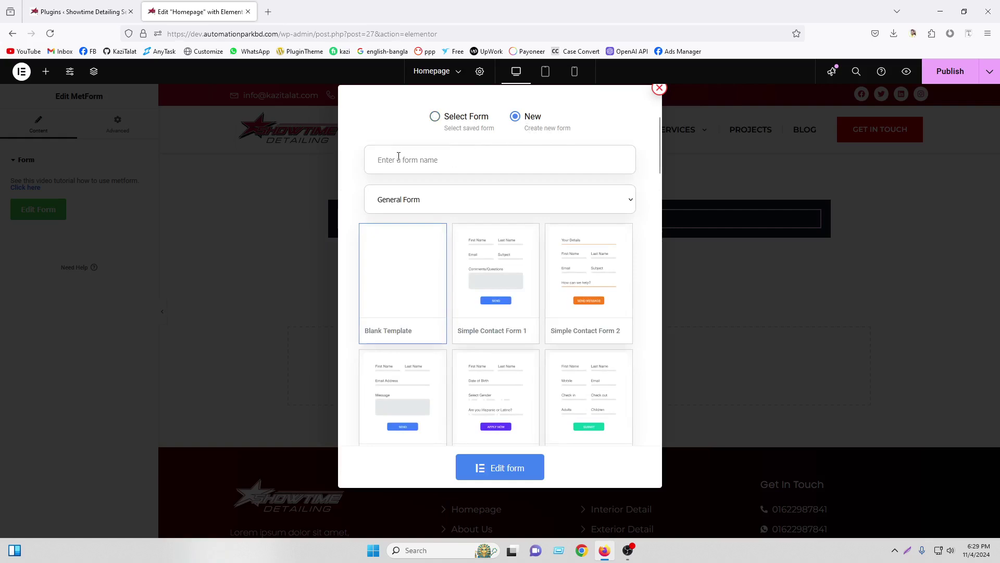
click(454, 150)
text(H)
key(BackSpace)
text(Business Form)
Keep General Form as the form type and scroll through the available templates
click(445, 192)
click(469, 223)
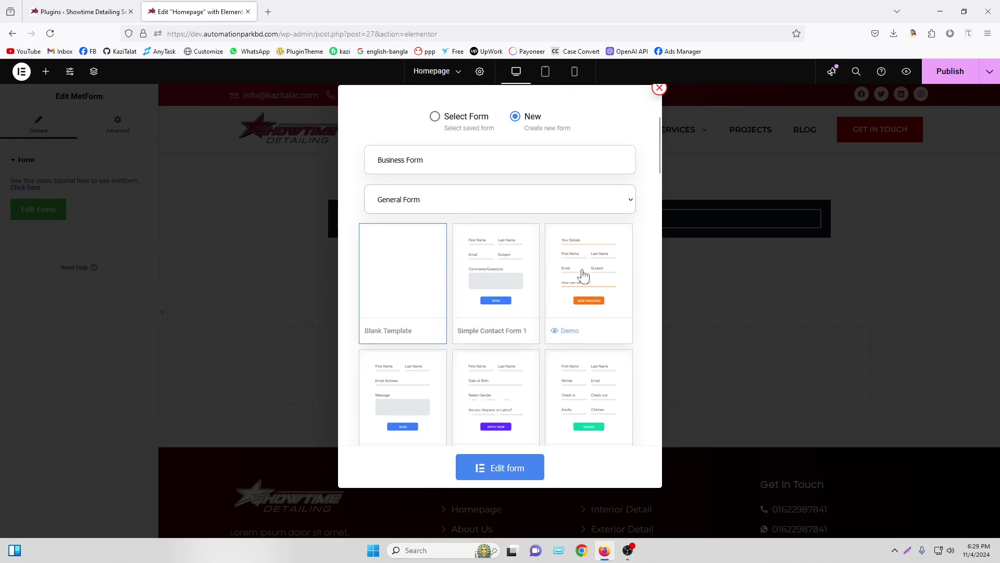
scroll(579, 287, down, 2)
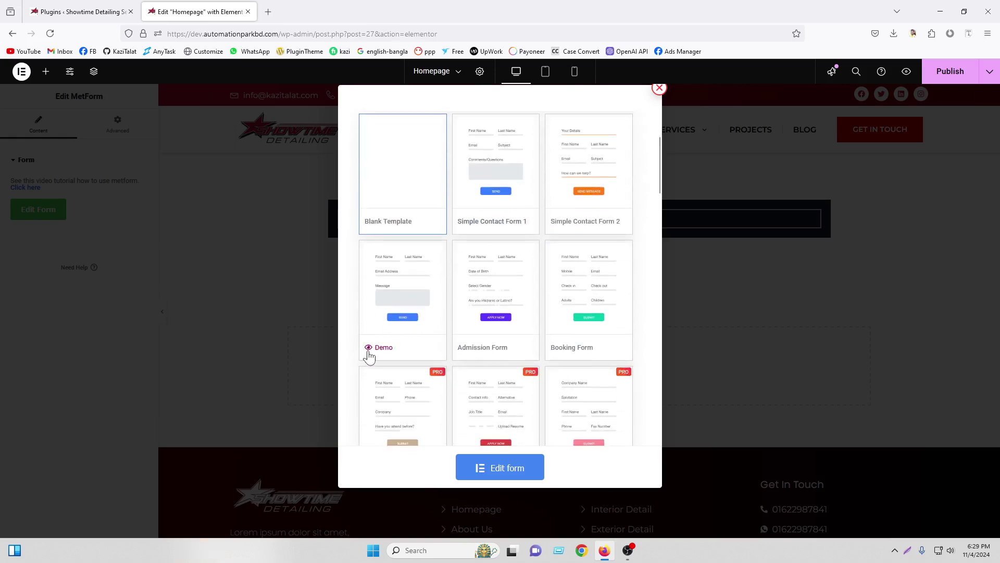
scroll(596, 307, down, 1)
scroll(553, 289, down, 2)
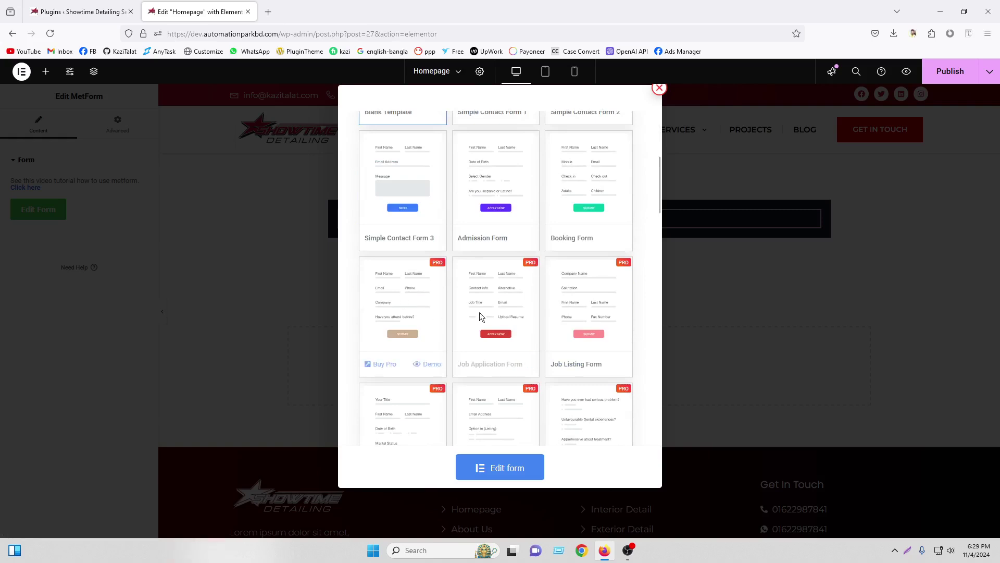
scroll(480, 315, down, 2)
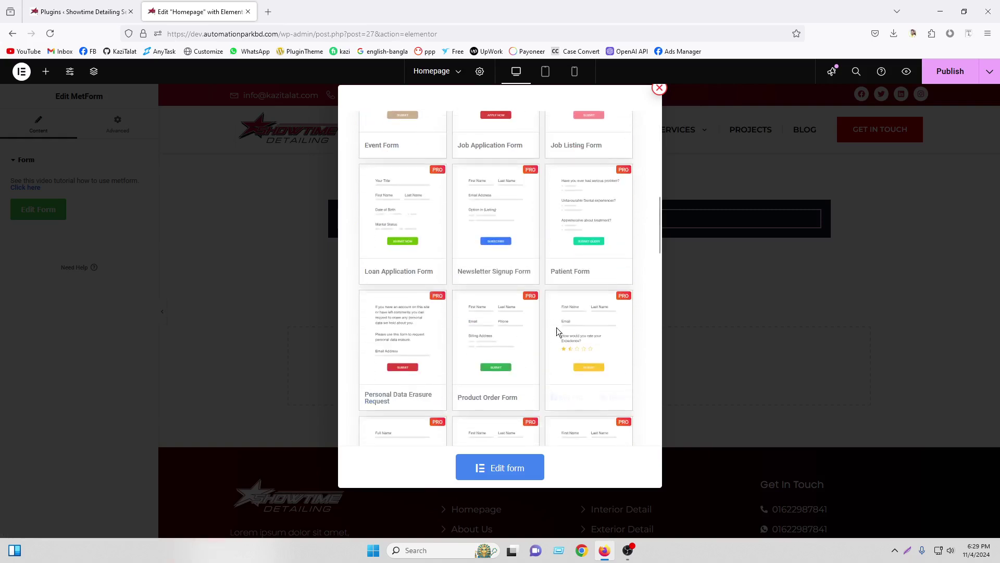
scroll(498, 234, down, 2)
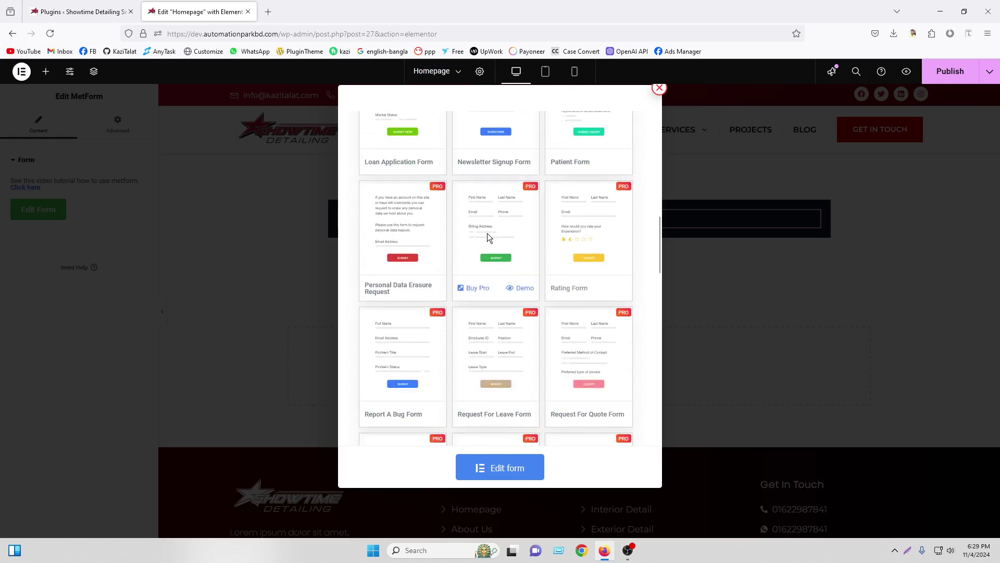
scroll(461, 302, down, 2)
scroll(525, 373, down, 2)
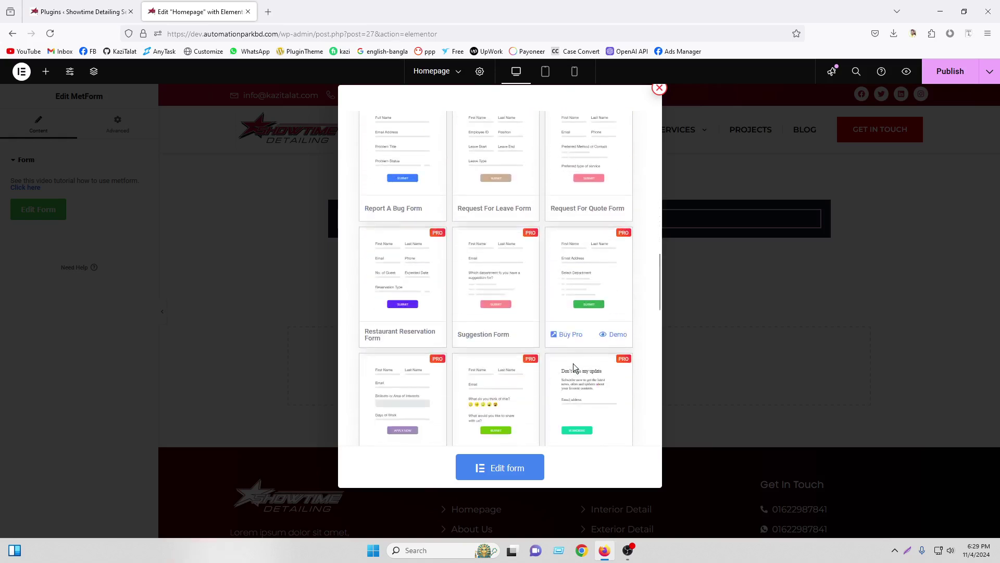
scroll(490, 351, down, 3)
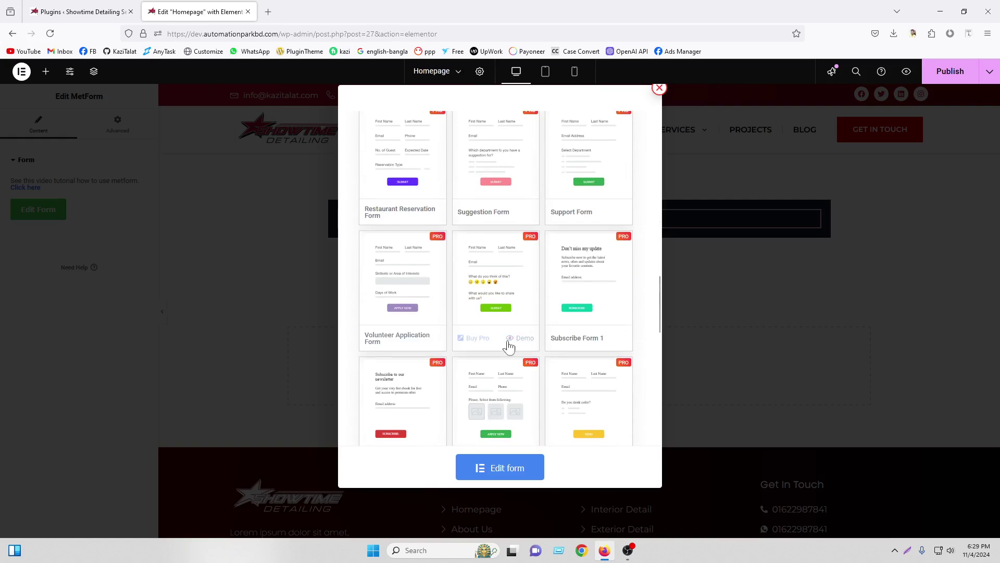
scroll(536, 325, down, 2)
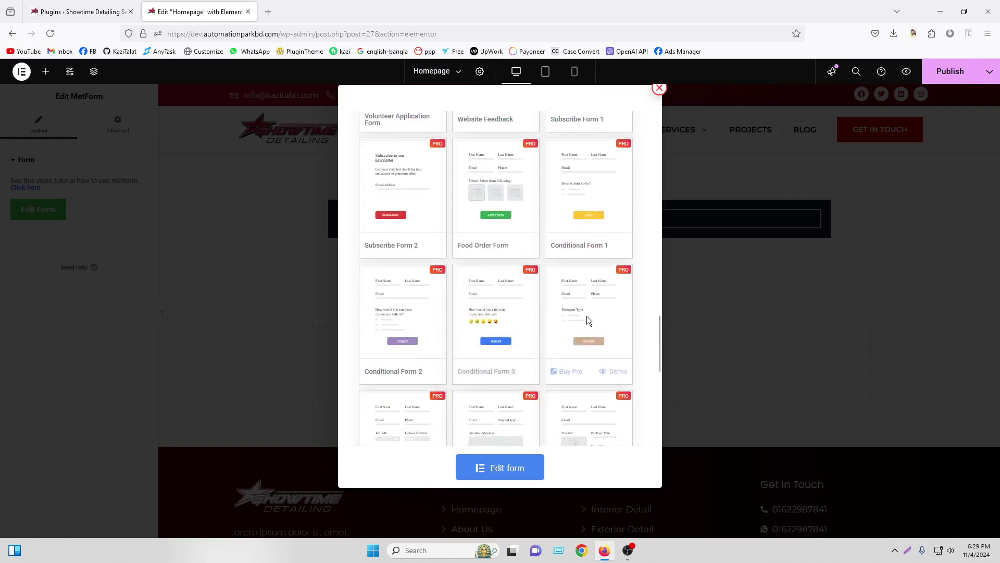
scroll(599, 323, down, 2)
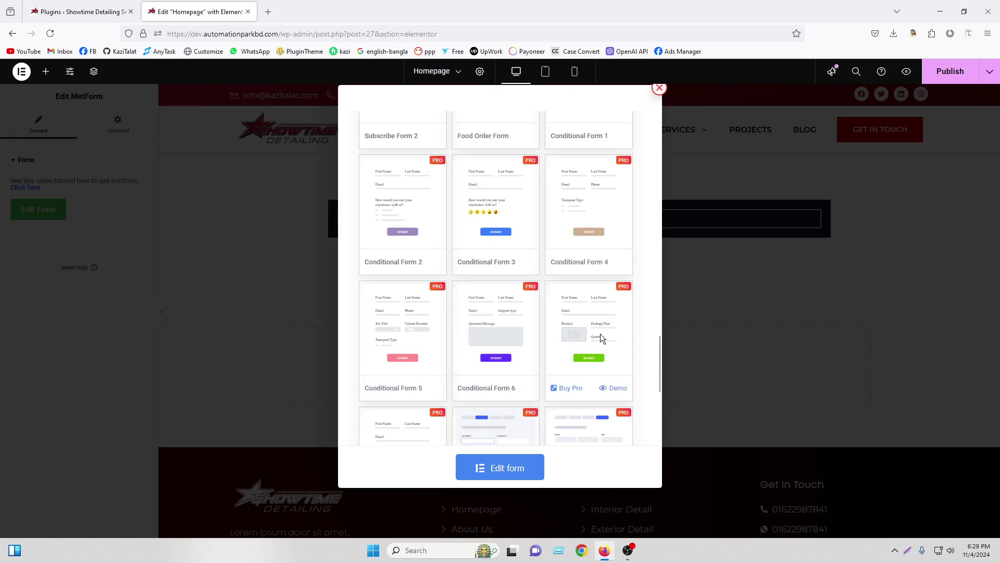
scroll(600, 334, down, 2)
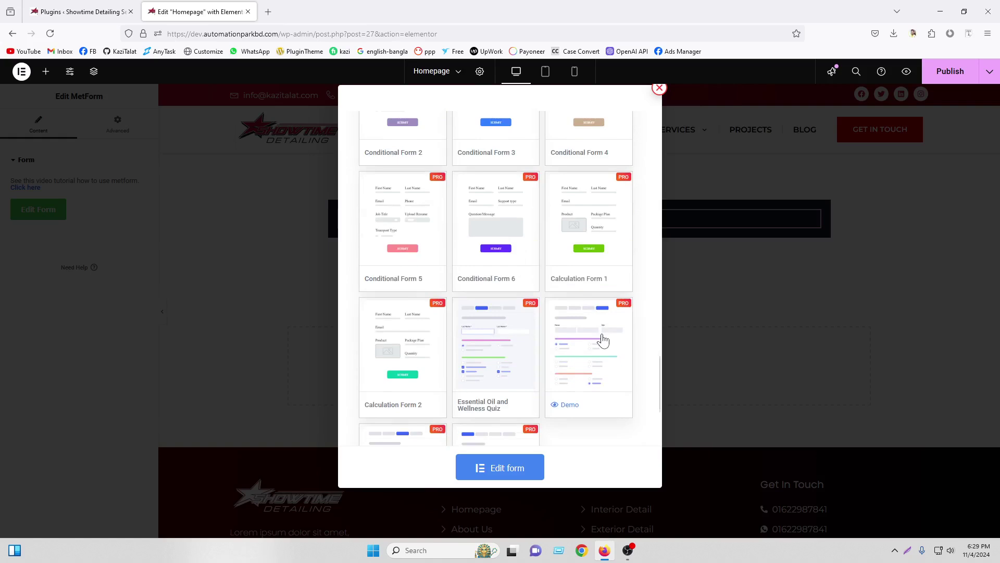
scroll(603, 339, down, 2)
scroll(589, 354, up, 20)
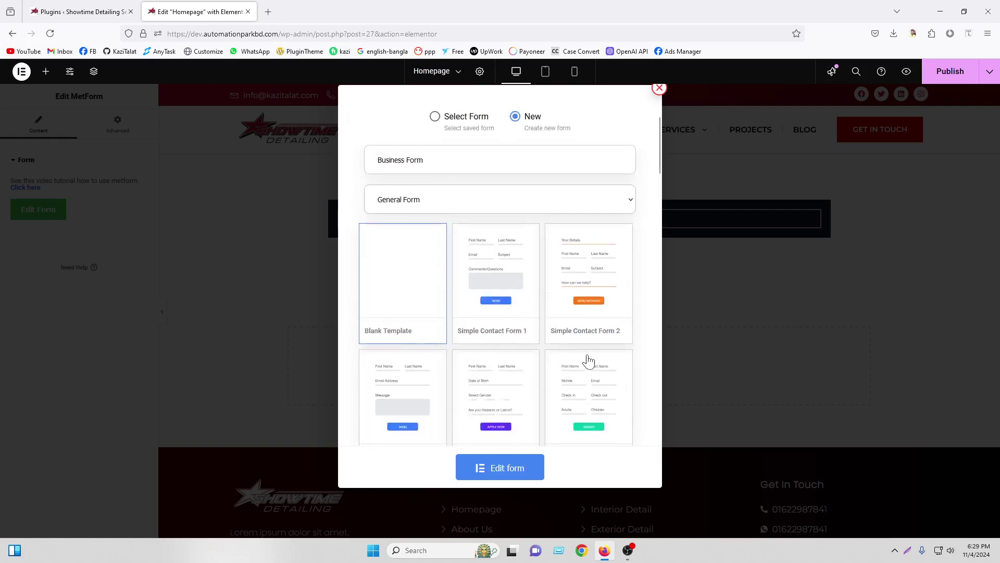
scroll(588, 360, down, 8)
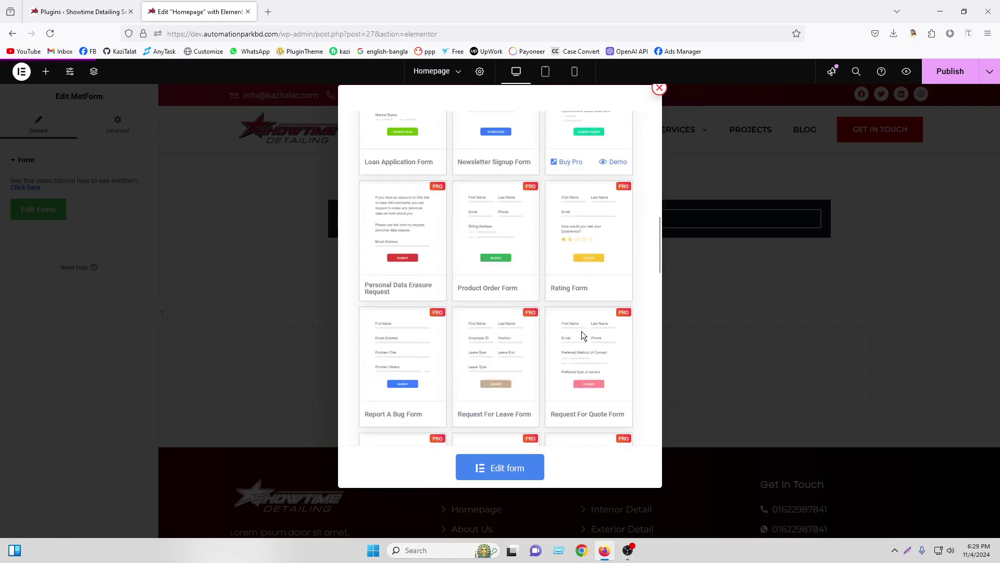
scroll(536, 366, down, 4)
Pick the Blank Template and open Business Form for editing
mouse_move(549, 302)
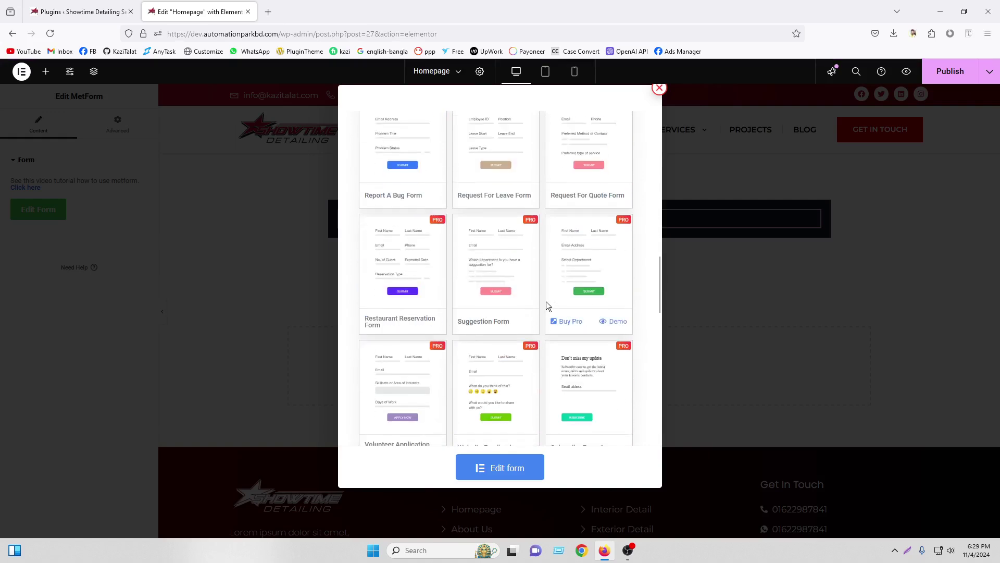
scroll(546, 301, down, 3)
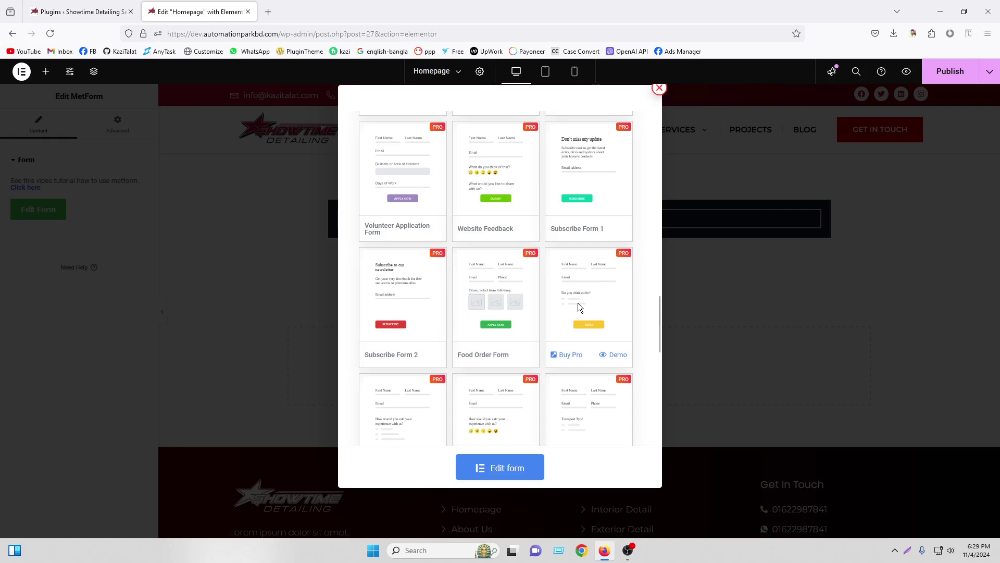
scroll(578, 302, up, 4)
scroll(577, 305, up, 5)
scroll(578, 307, up, 5)
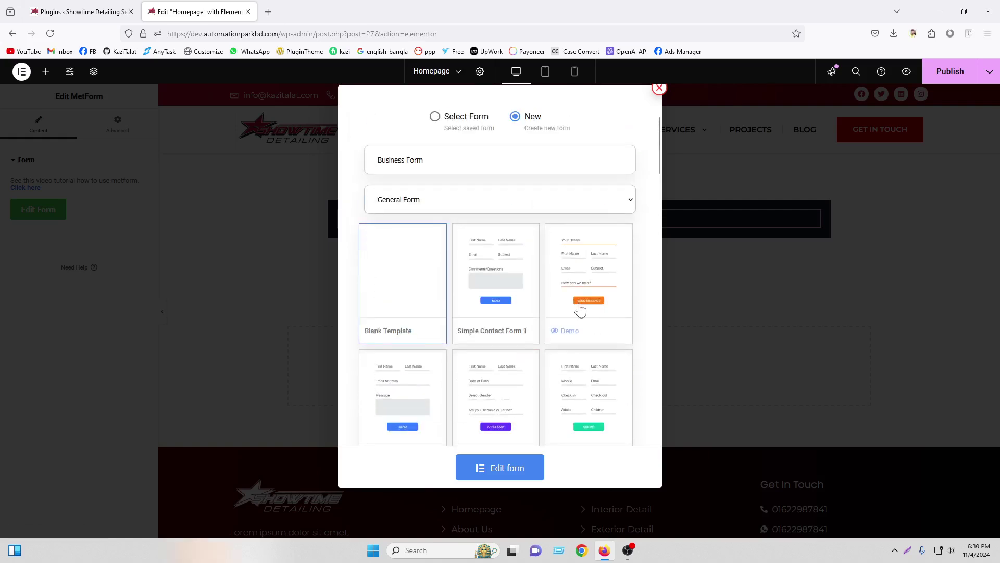
mouse_move(476, 283)
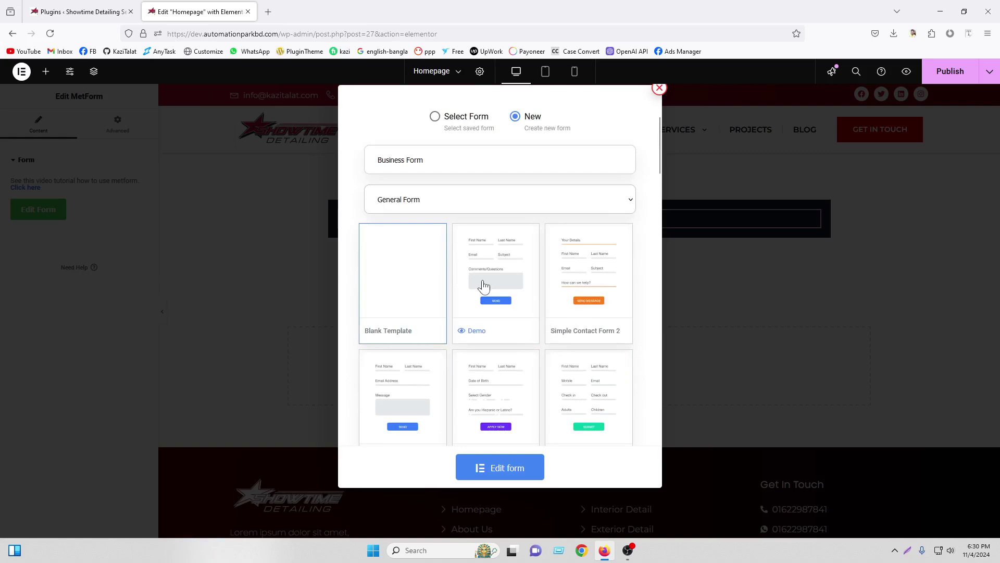
click(509, 469)
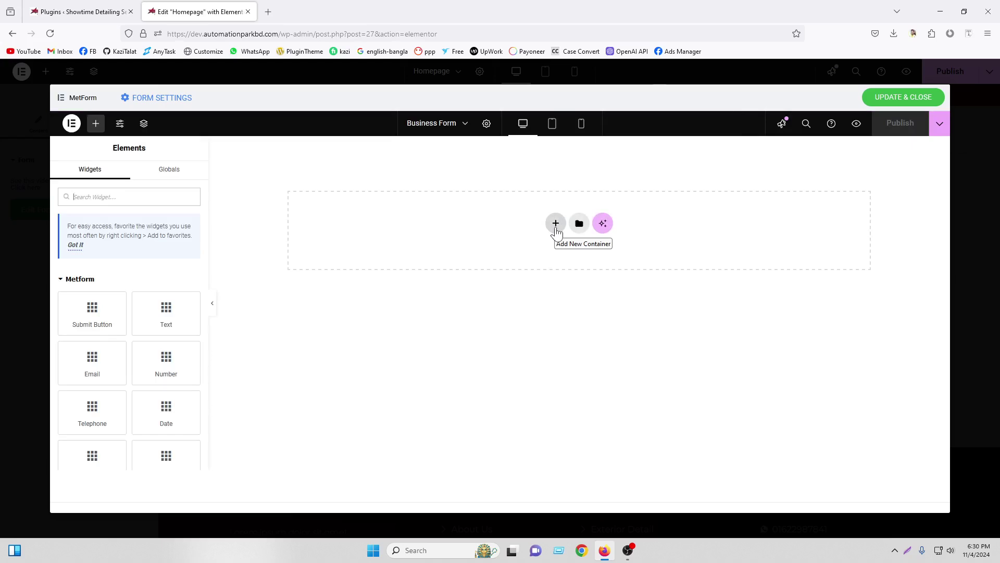
Add a single-column flexbox container to the form canvas
click(555, 224)
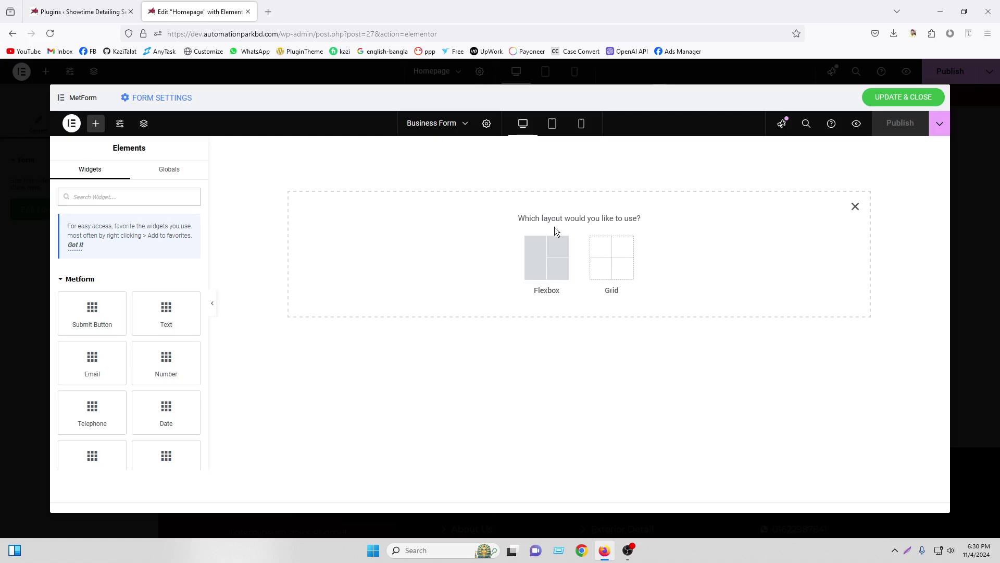
click(536, 258)
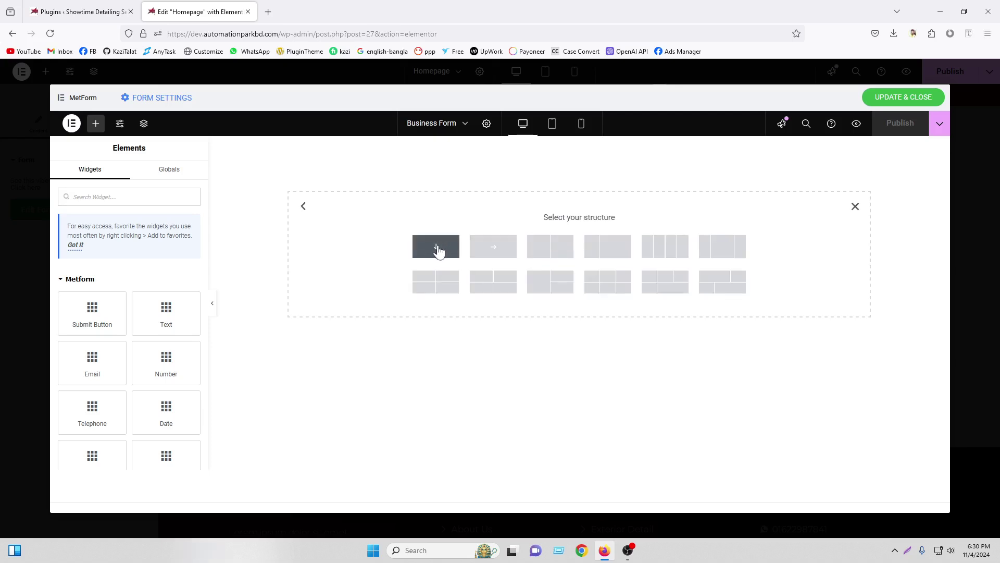
click(479, 253)
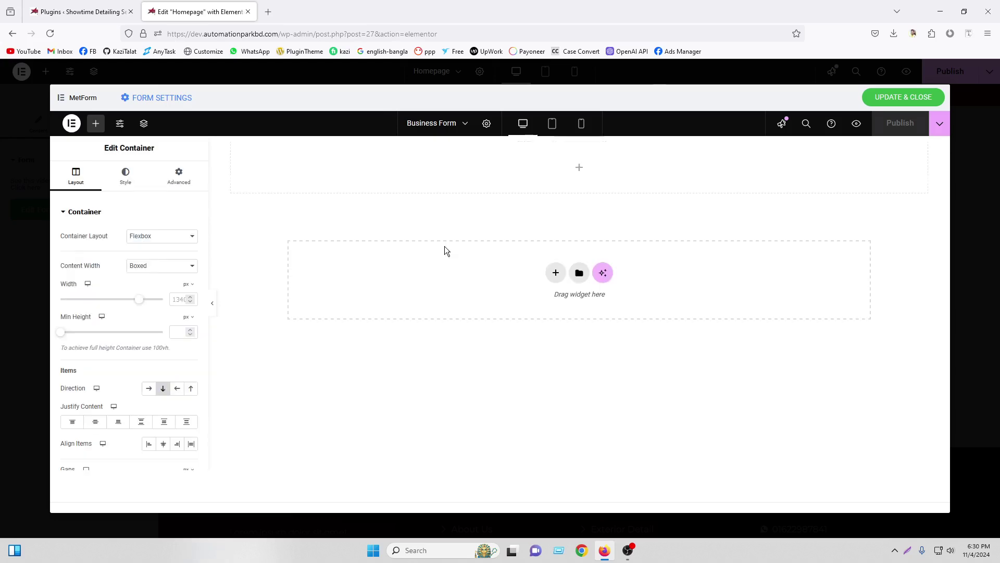
Set its top and bottom padding to 90 px and narrow its width to about 860 px
click(177, 175)
click(190, 288)
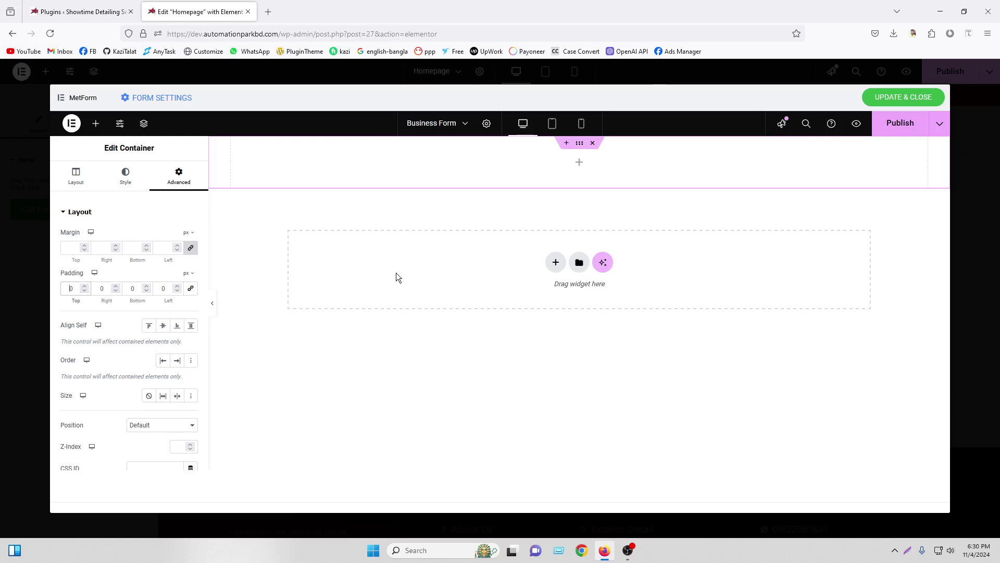
click(69, 288)
text(90)
click(134, 288)
text(90)
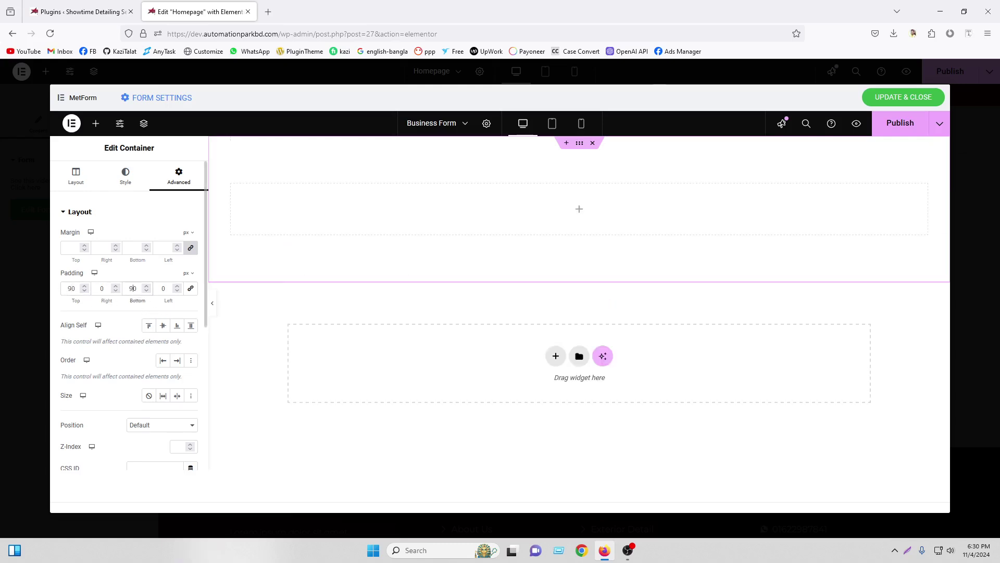
click(76, 176)
drag(139, 299, 96, 311)
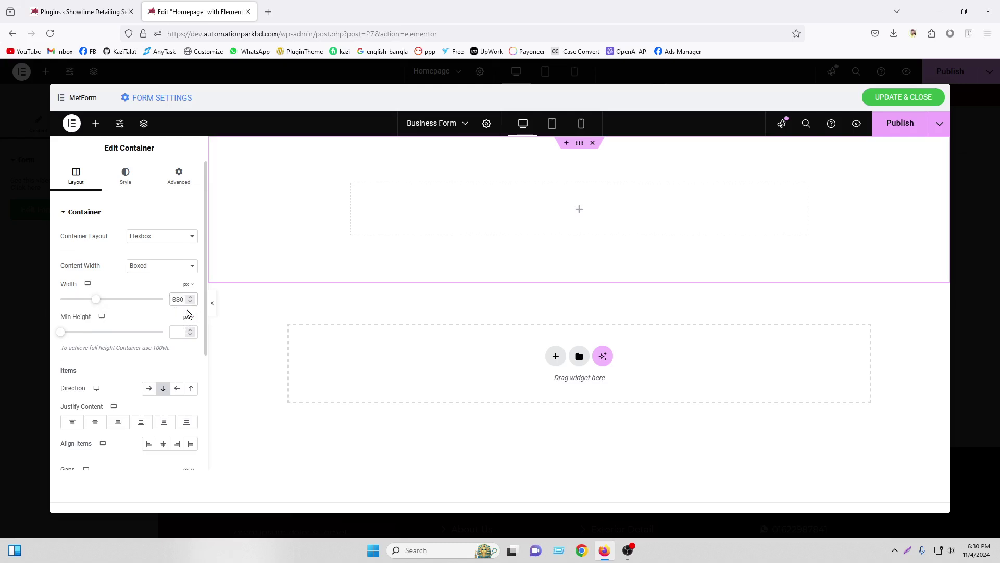
click(96, 127)
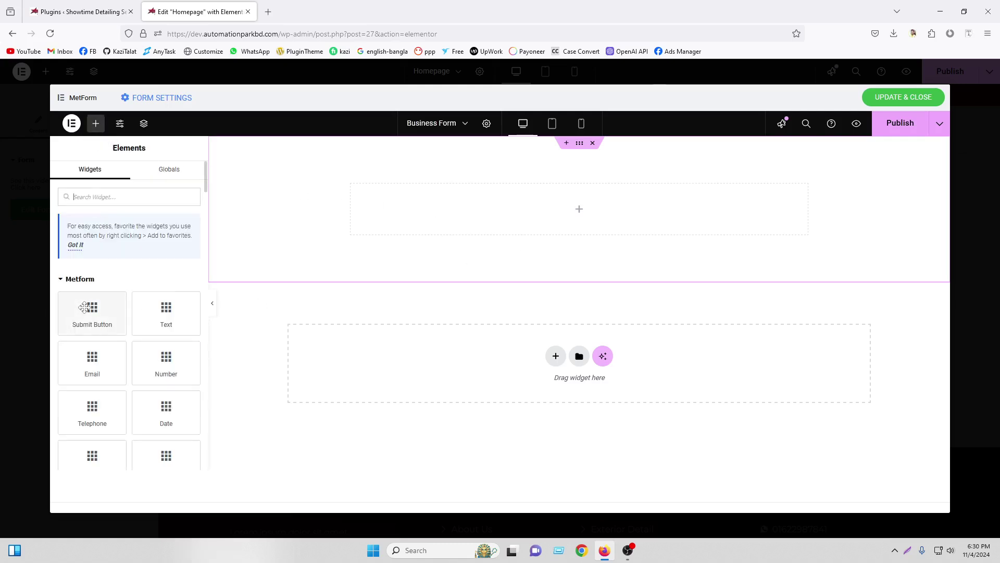
Drag a Container (searched as 'con') into the section and give it a Classic dark global-colour background
text(con)
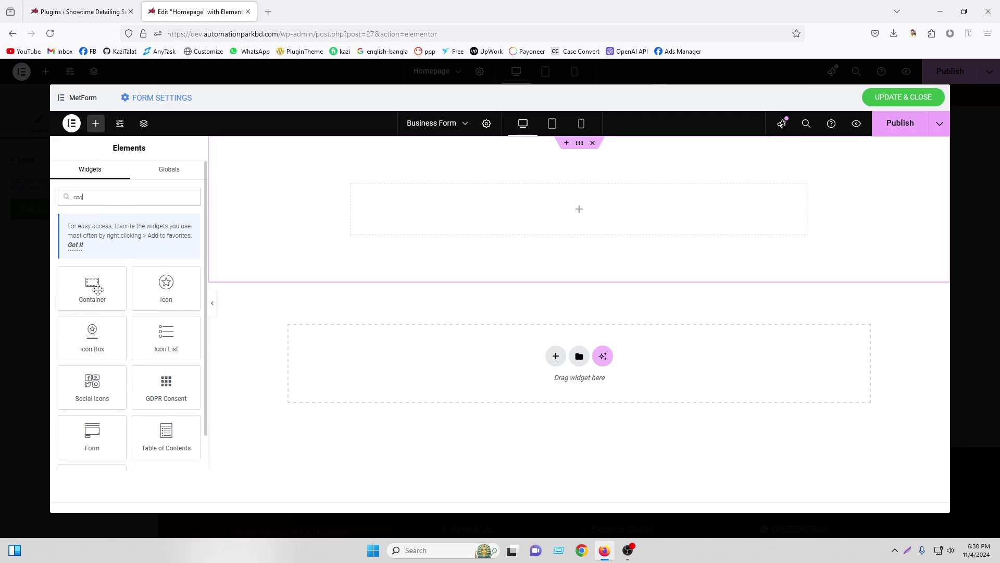
drag(92, 288, 510, 219)
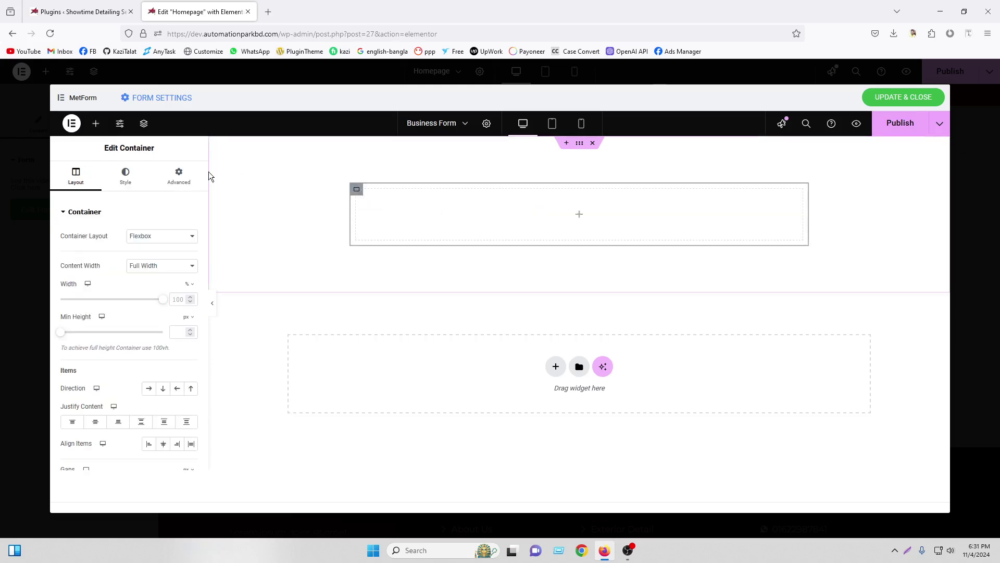
click(125, 176)
click(149, 258)
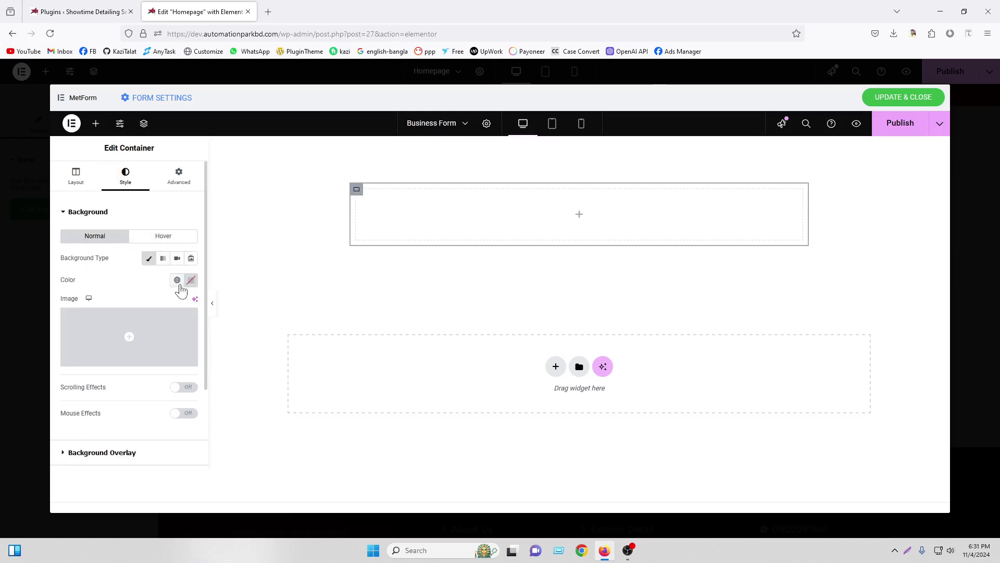
click(177, 280)
click(127, 454)
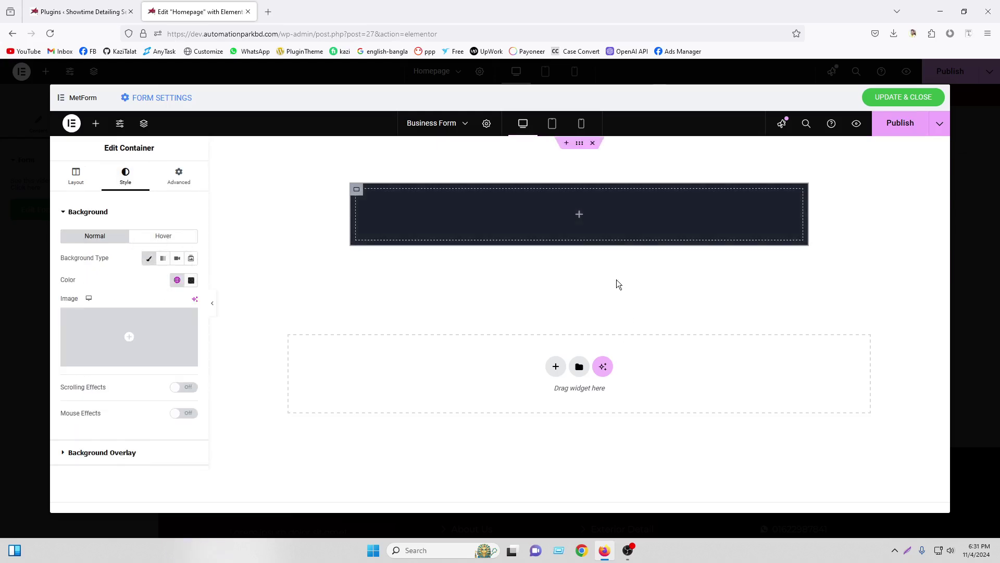
click(579, 216)
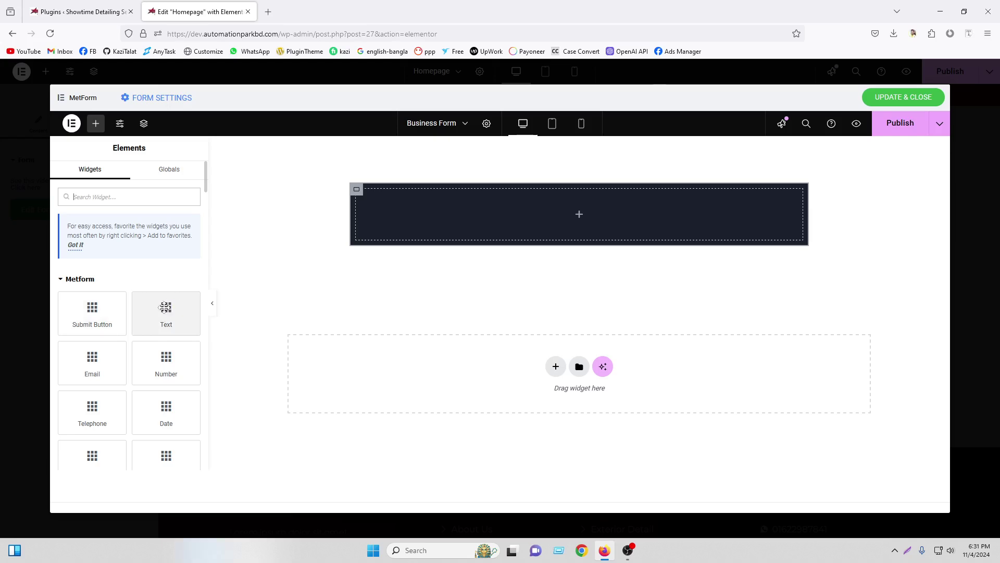
Drop a MetForm Text field into the dark container and set its label colour to #FFFFFF
drag(166, 311, 469, 213)
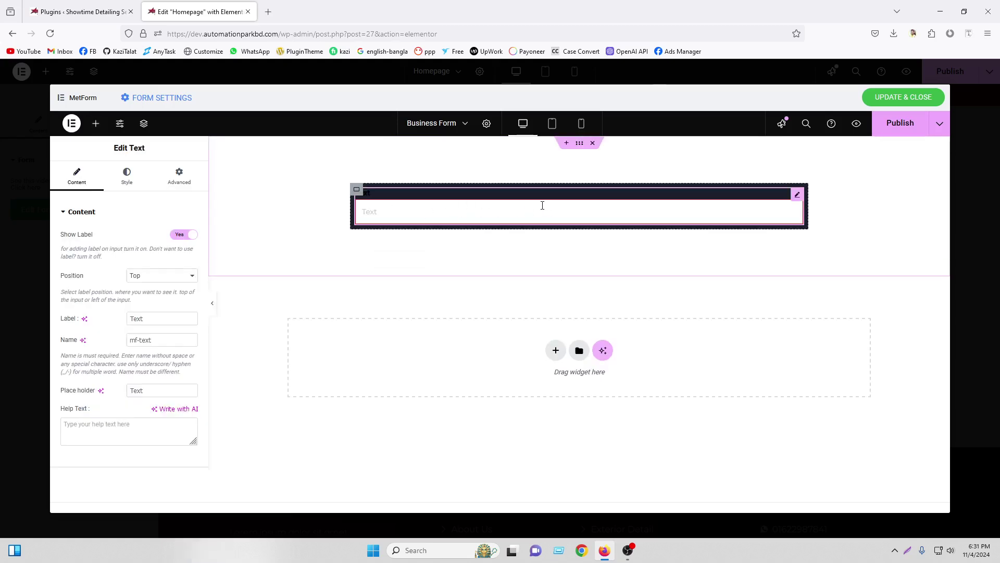
click(134, 182)
click(192, 236)
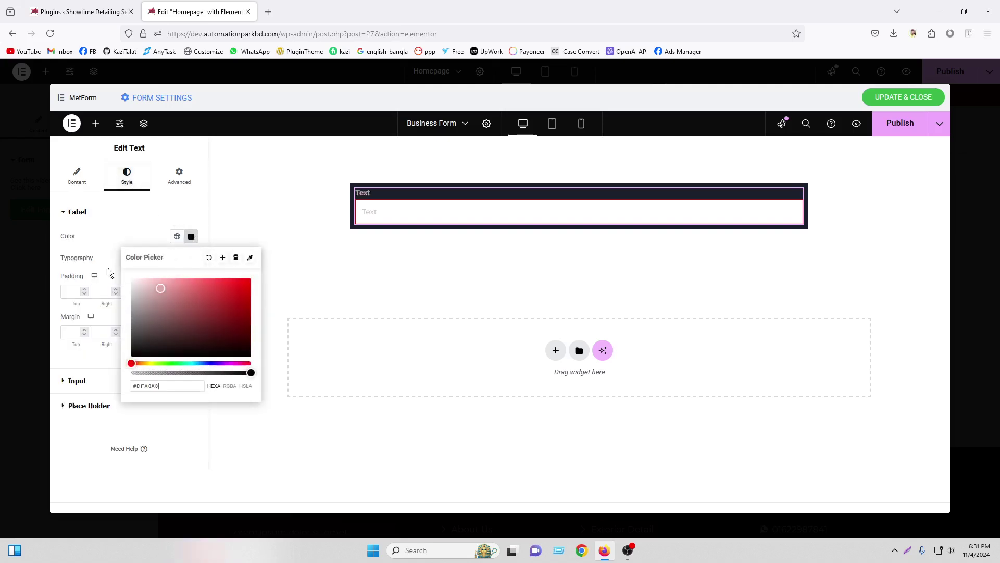
click(90, 179)
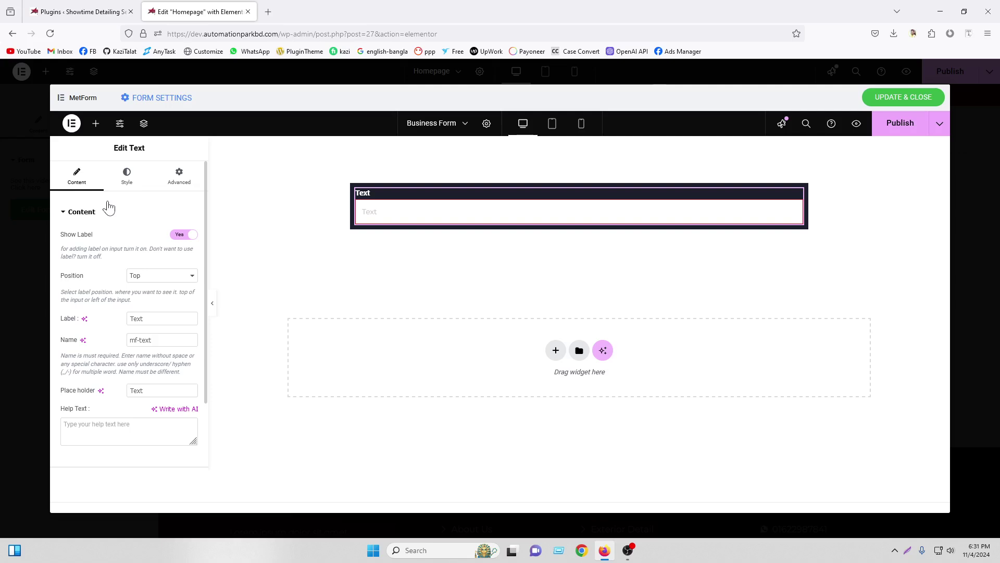
click(133, 179)
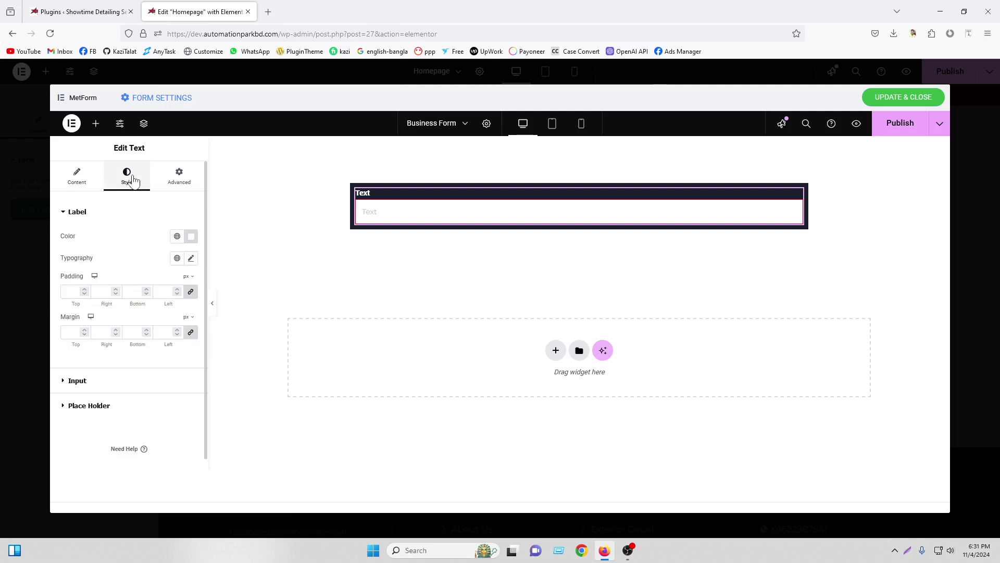
click(83, 180)
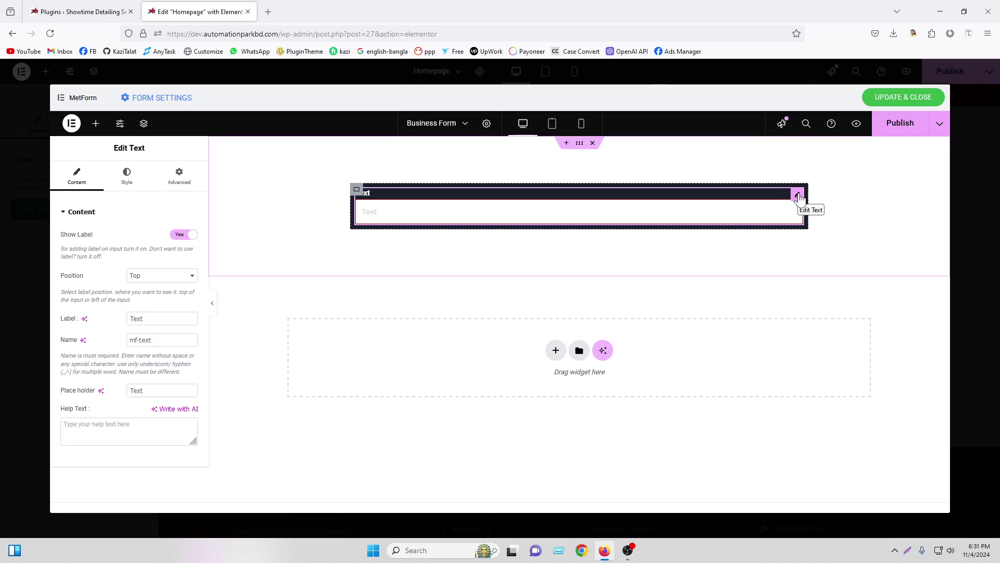
Set the Text field's label position to Top
click(161, 280)
click(145, 302)
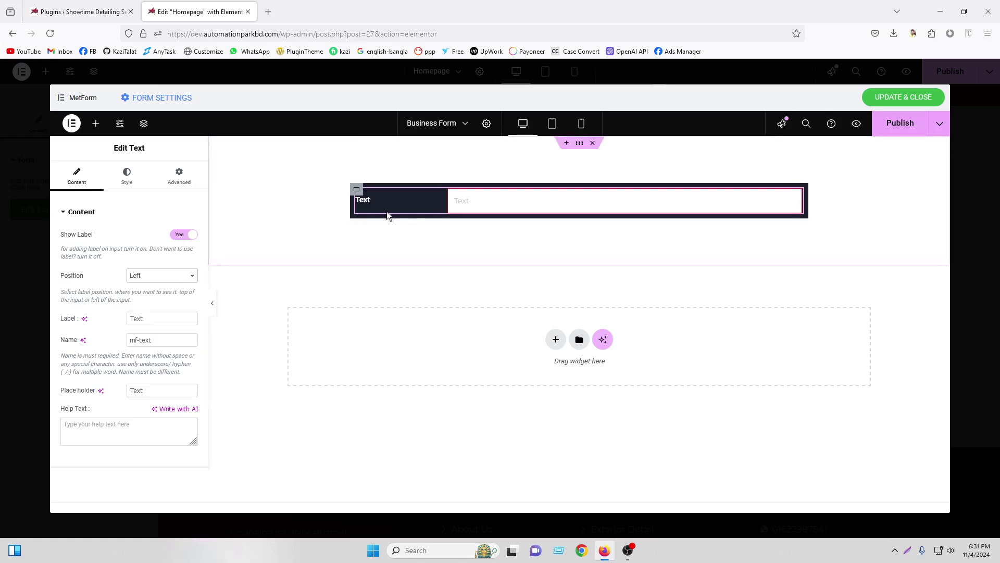
click(158, 275)
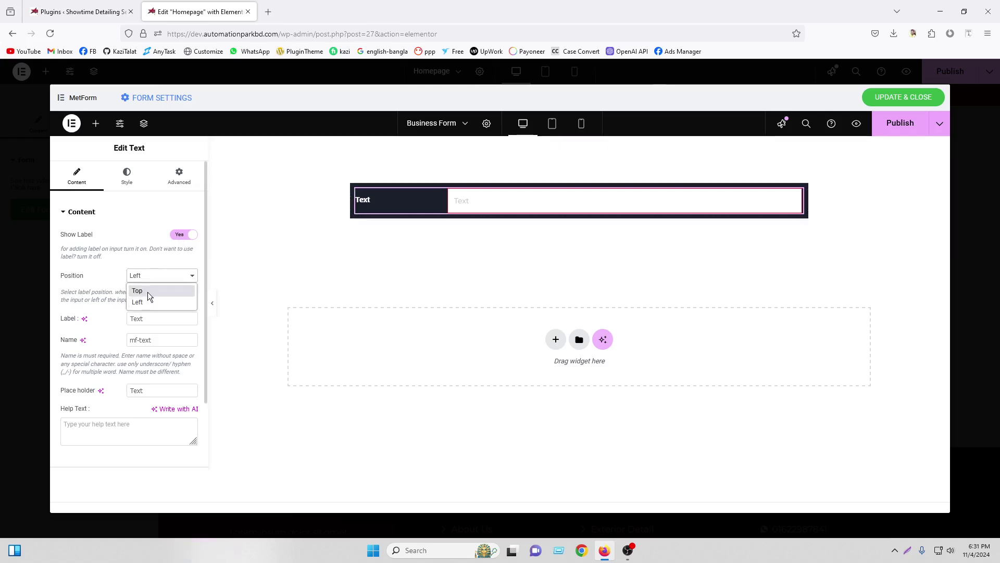
click(148, 293)
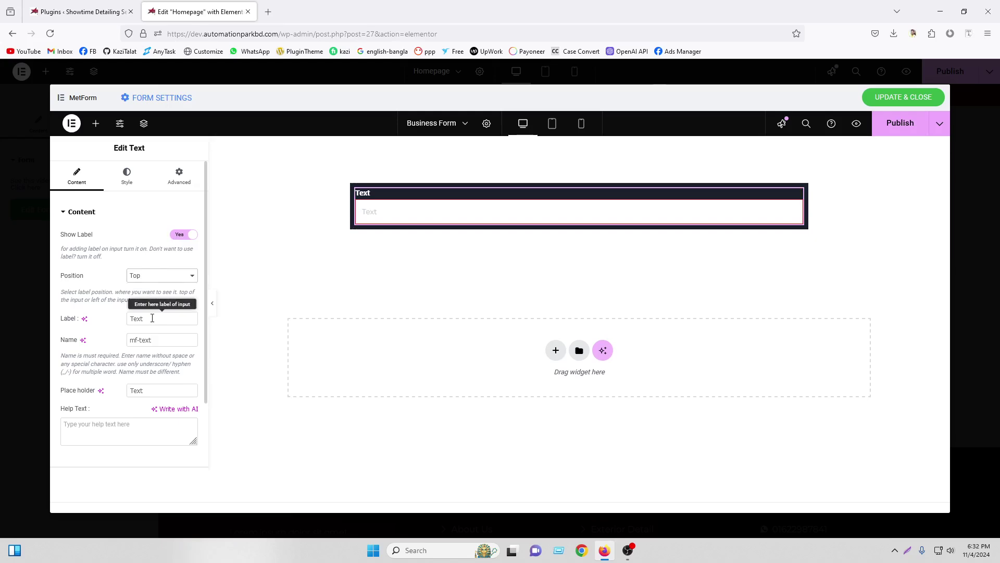
Clear the field's label and change its placeholder to 'Enter Your Name'
drag(151, 318, 73, 316)
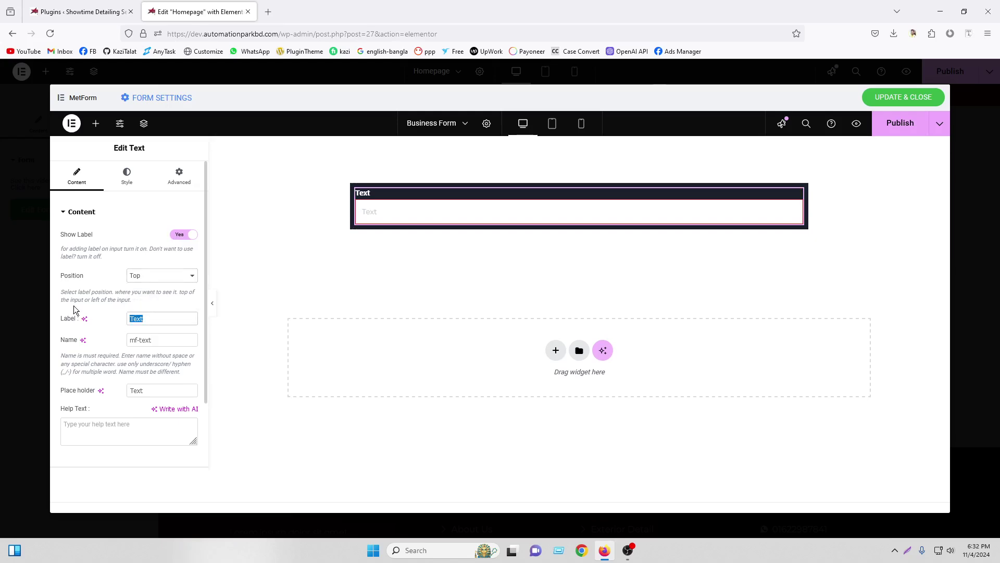
text(Your Name)
drag(164, 319, 114, 315)
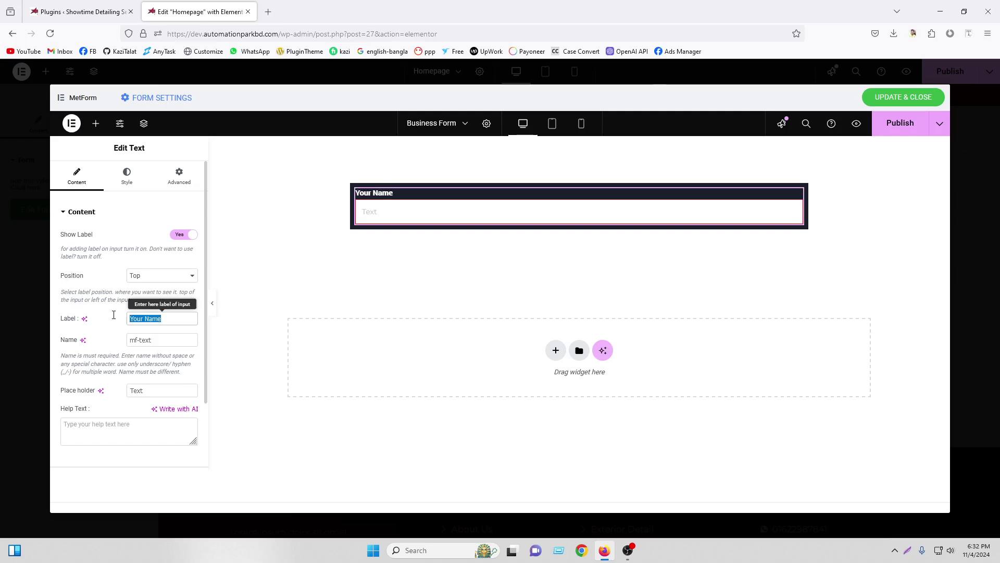
key(BackSpace)
drag(157, 390, 118, 389)
text(En)
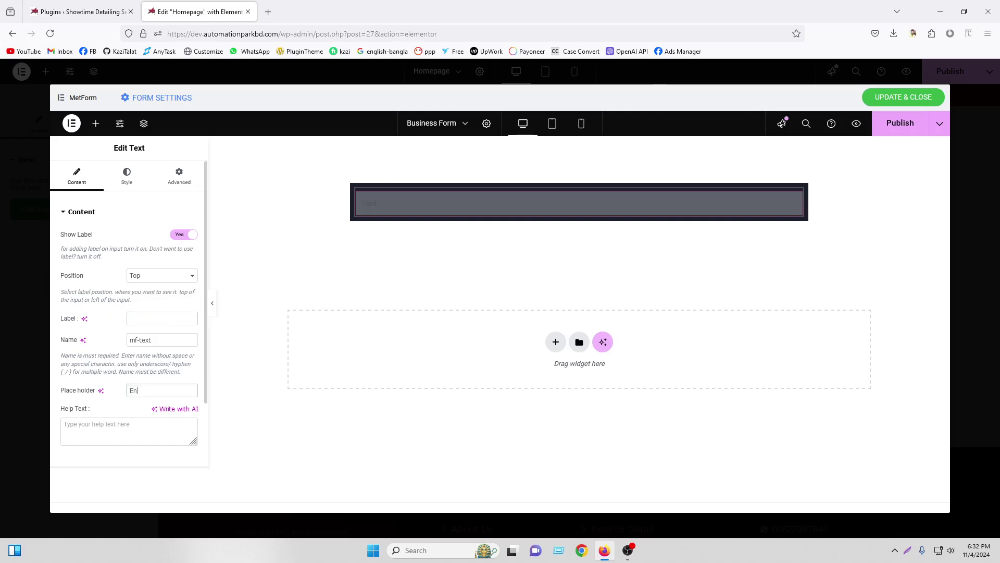
text(ter Your Name)
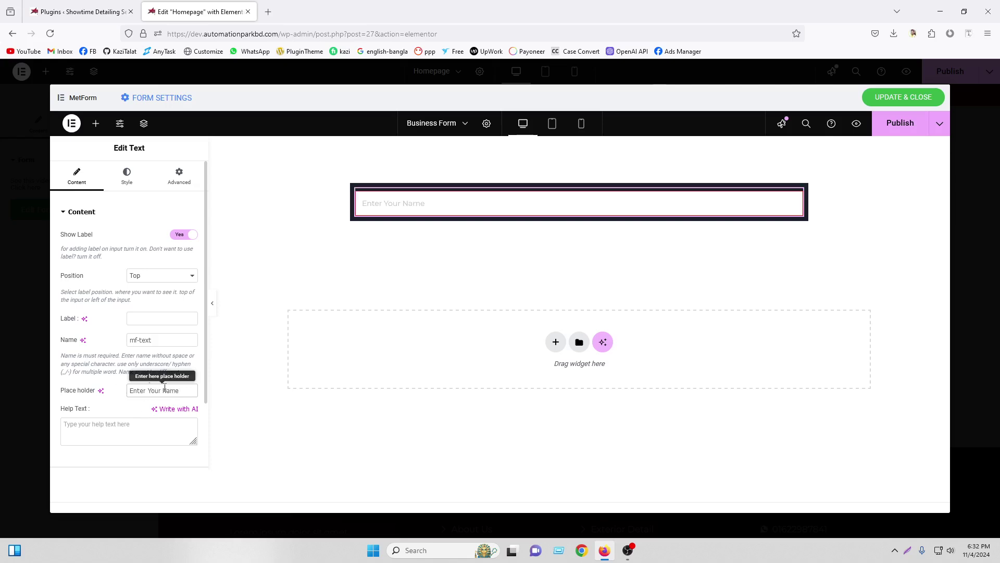
scroll(165, 390, down, 2)
click(104, 393)
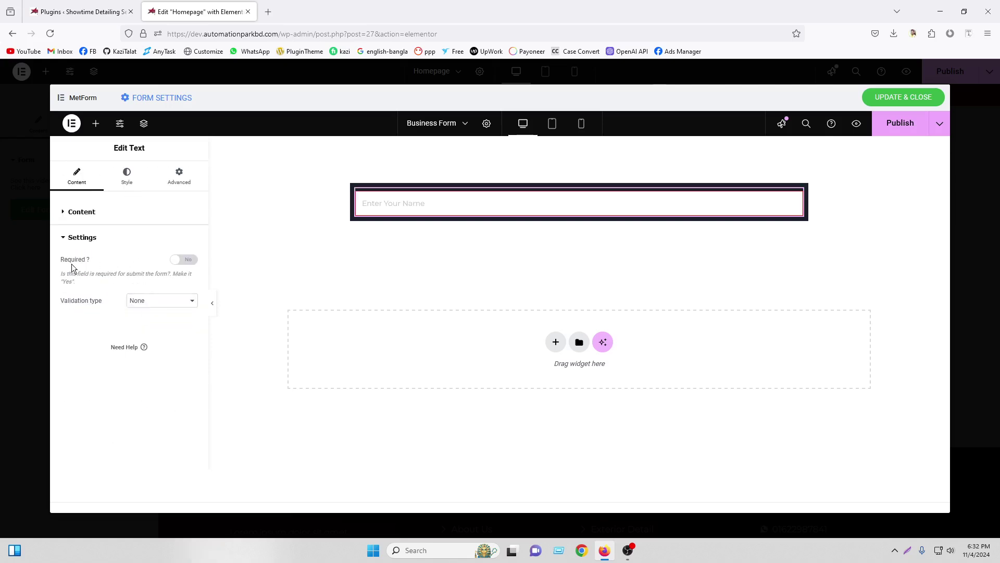
Keep the name field optional with validation type None, and bring up its Input style options
click(180, 260)
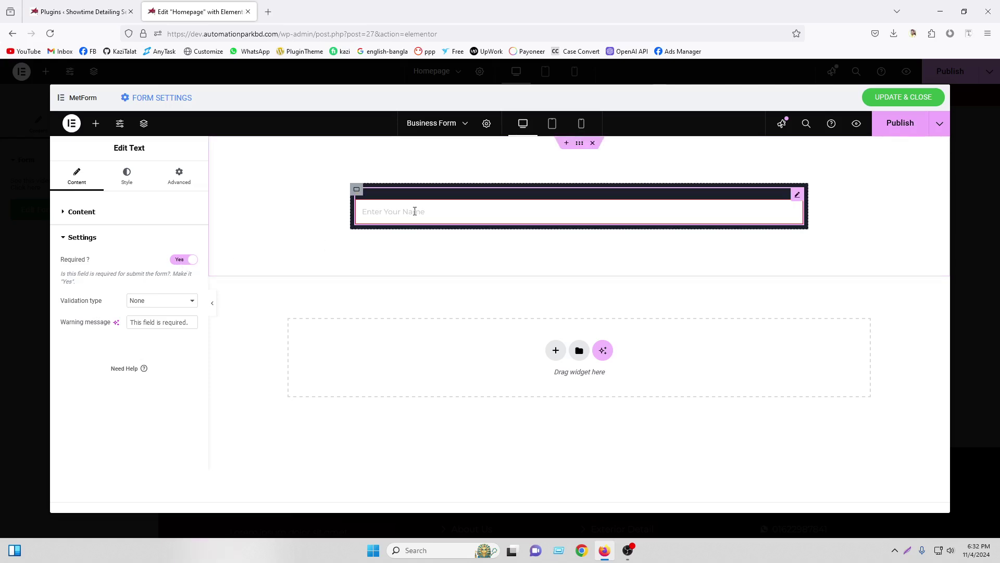
click(149, 301)
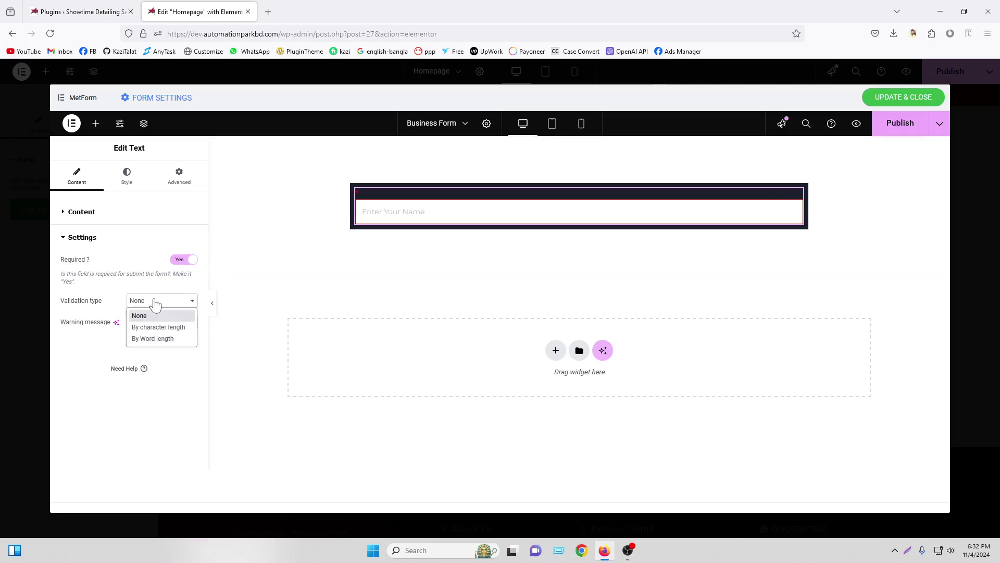
click(155, 313)
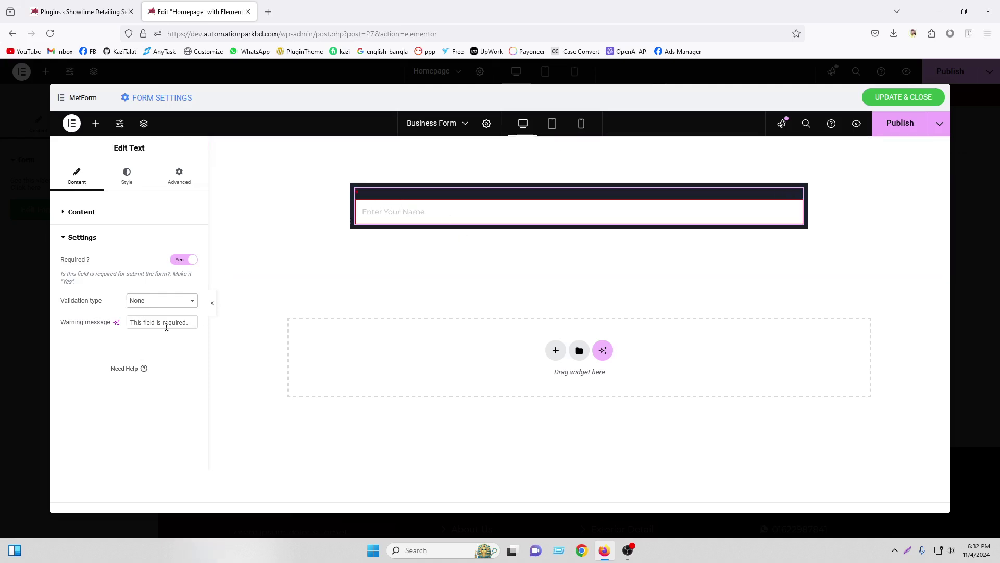
click(185, 260)
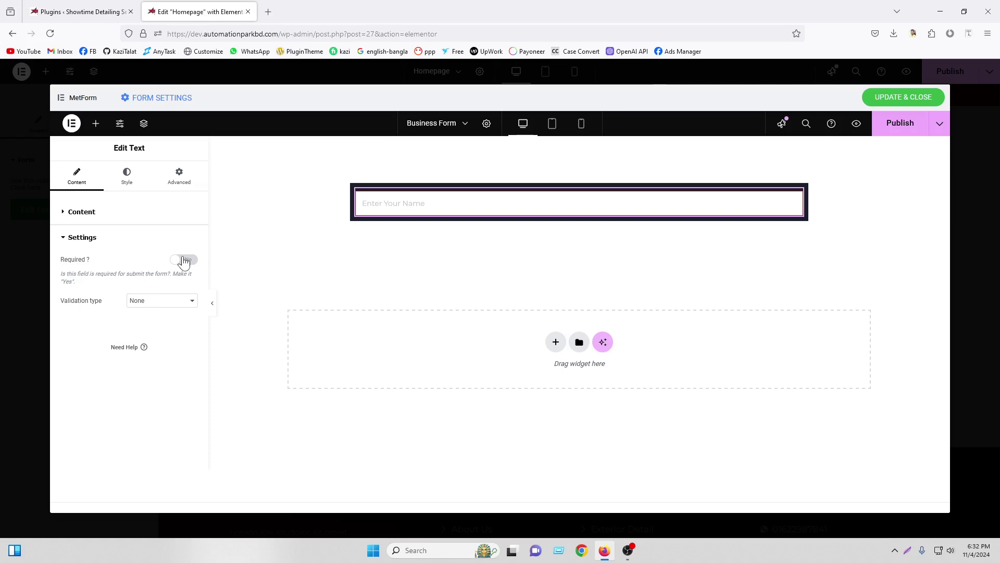
click(127, 177)
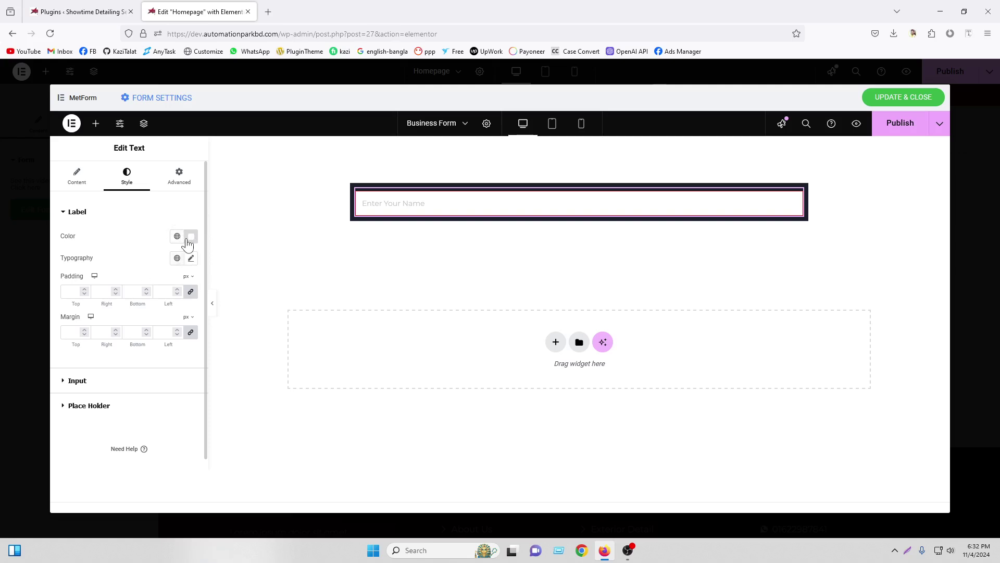
click(112, 382)
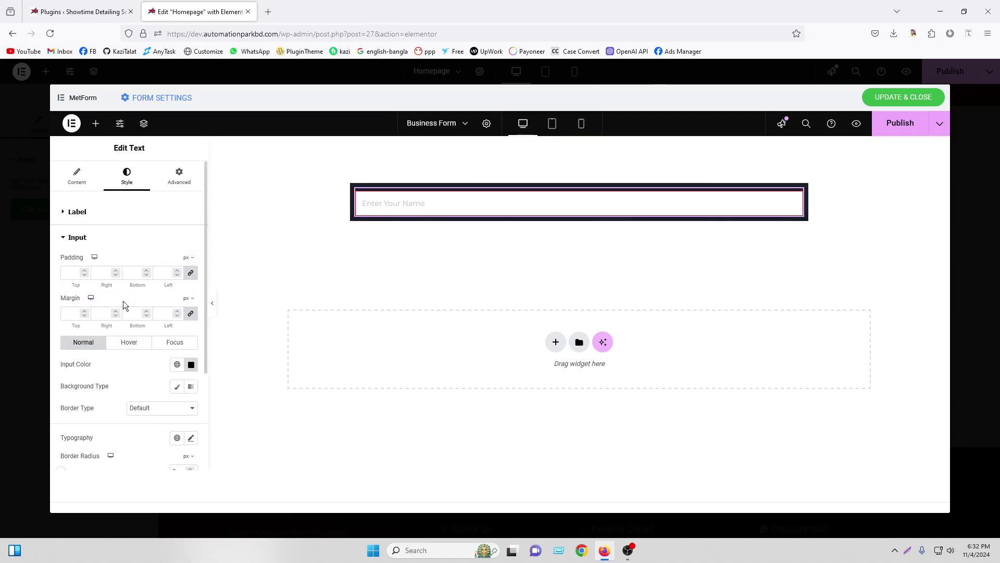
Give the name input a solid 1 px white (#FFFFFF) border
click(135, 410)
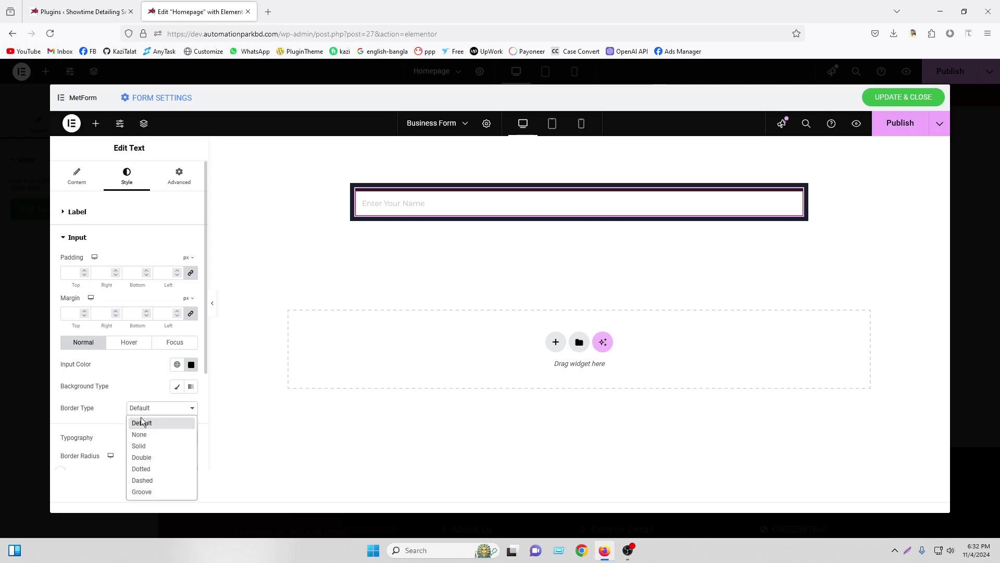
click(144, 449)
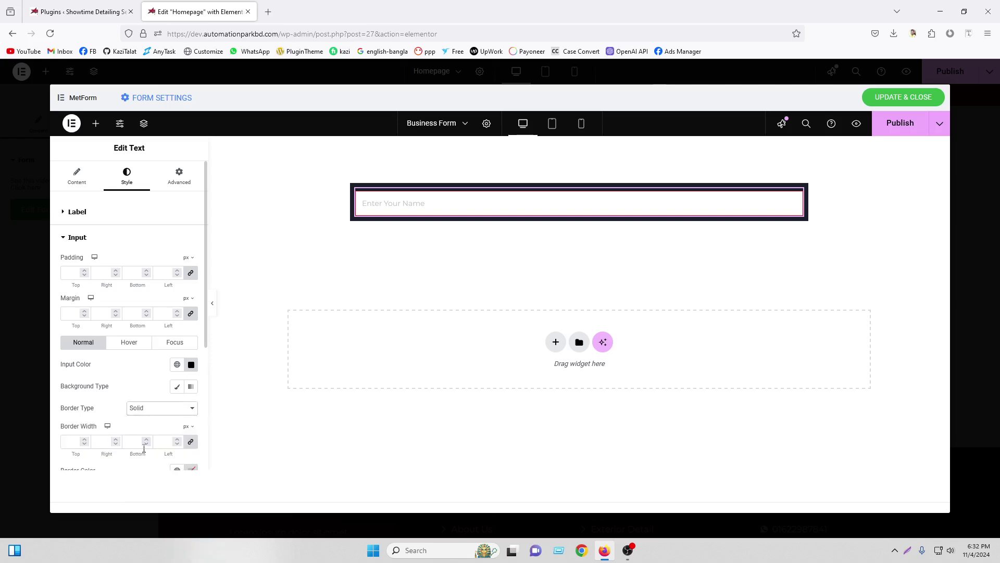
click(73, 442)
text(1)
scroll(149, 319, down, 2)
click(192, 347)
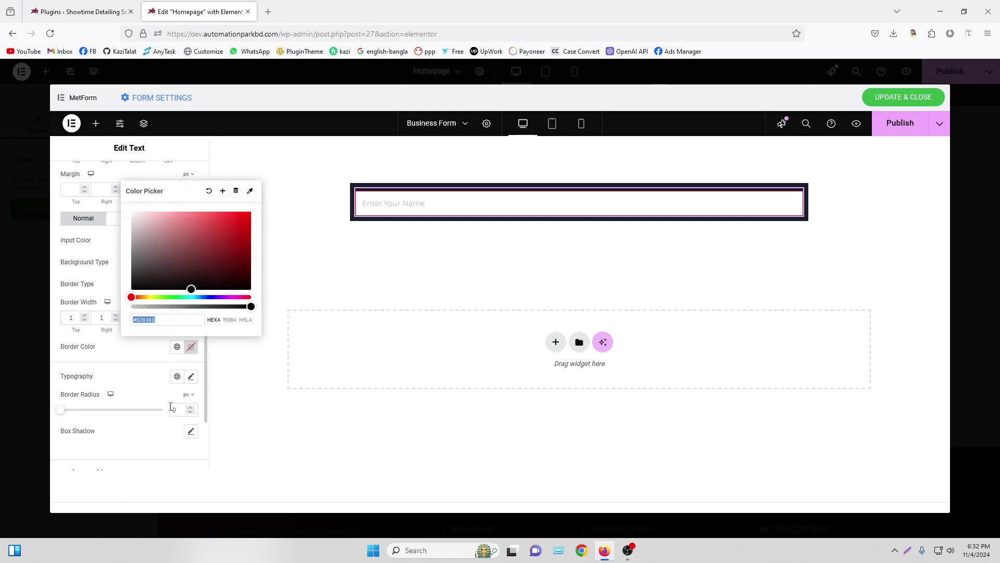
drag(190, 288, 131, 212)
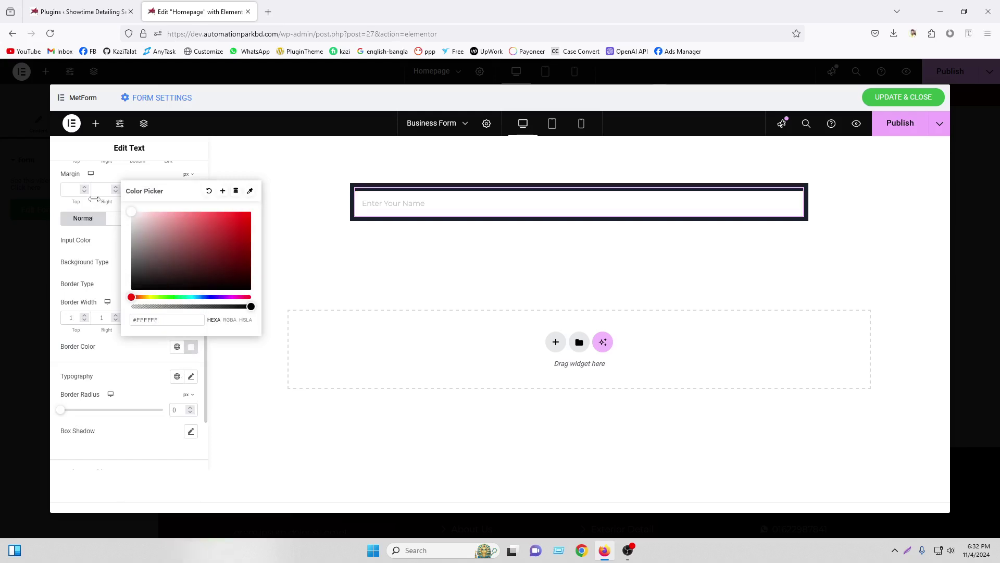
click(83, 355)
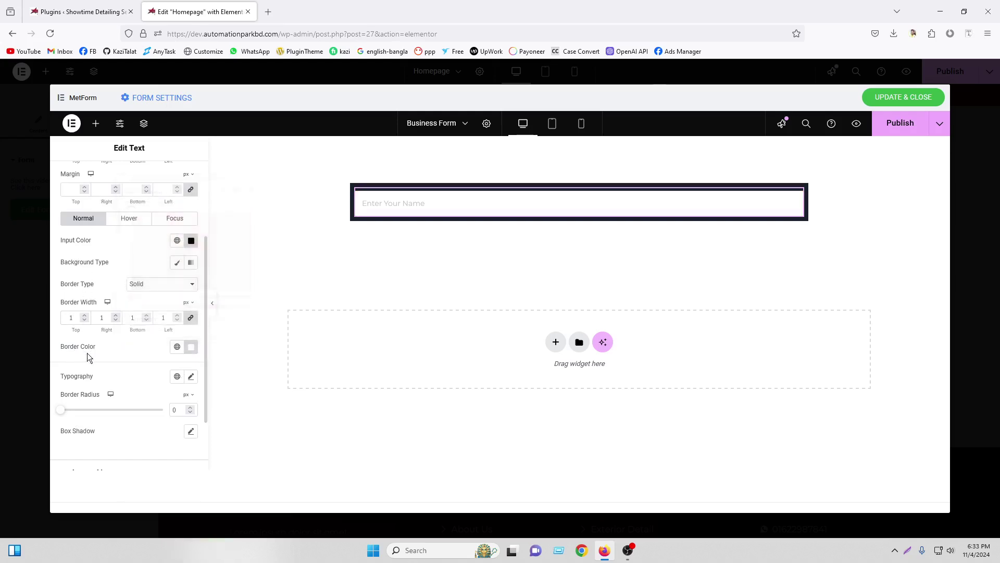
Set the name input's background to Classic with a fully transparent colour
click(177, 262)
click(192, 284)
drag(251, 420, 93, 417)
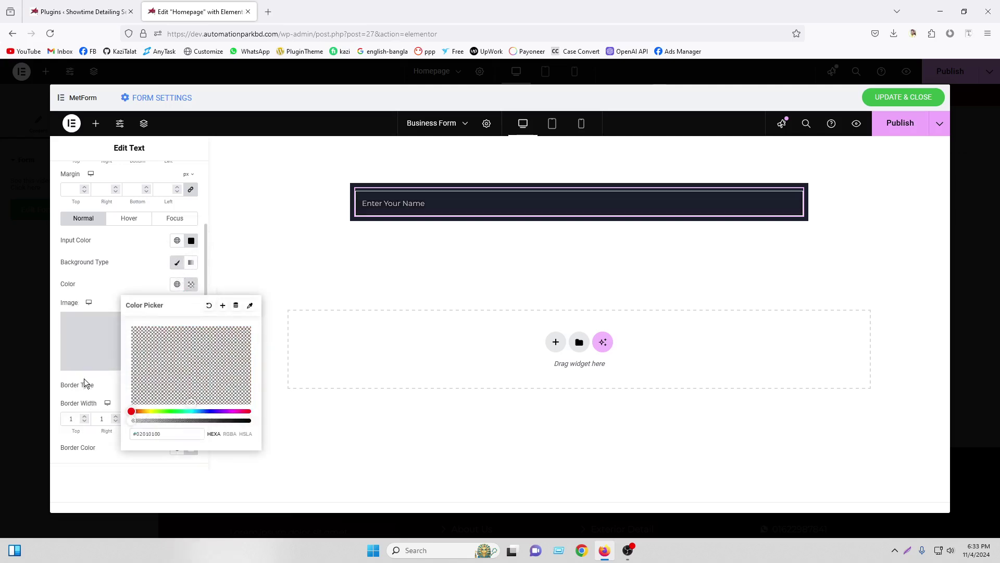
click(89, 471)
scroll(121, 371, down, 3)
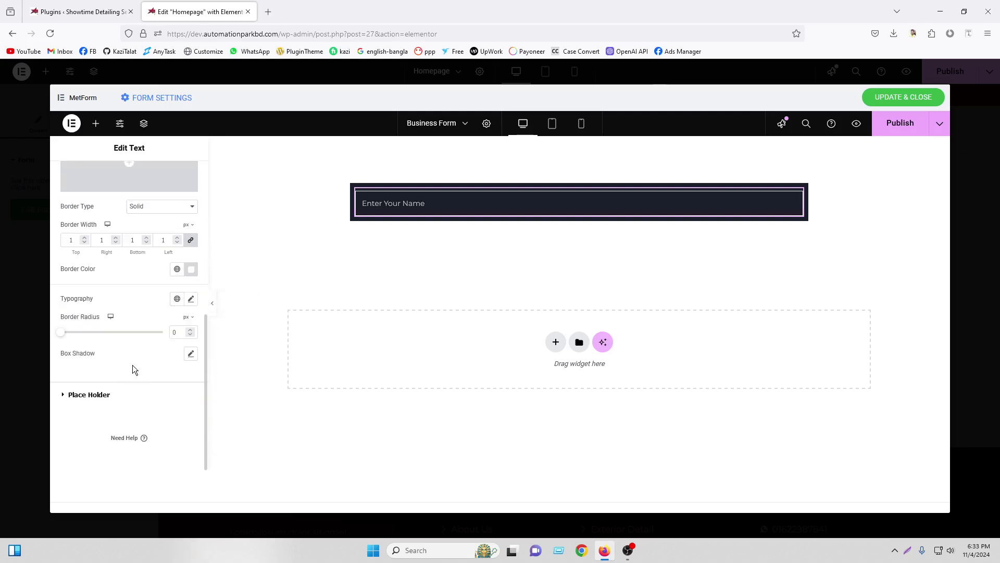
Set the 'Enter Your Name' placeholder typography to Poppins, 16 px, weight 500 (Medium)
click(100, 400)
click(191, 308)
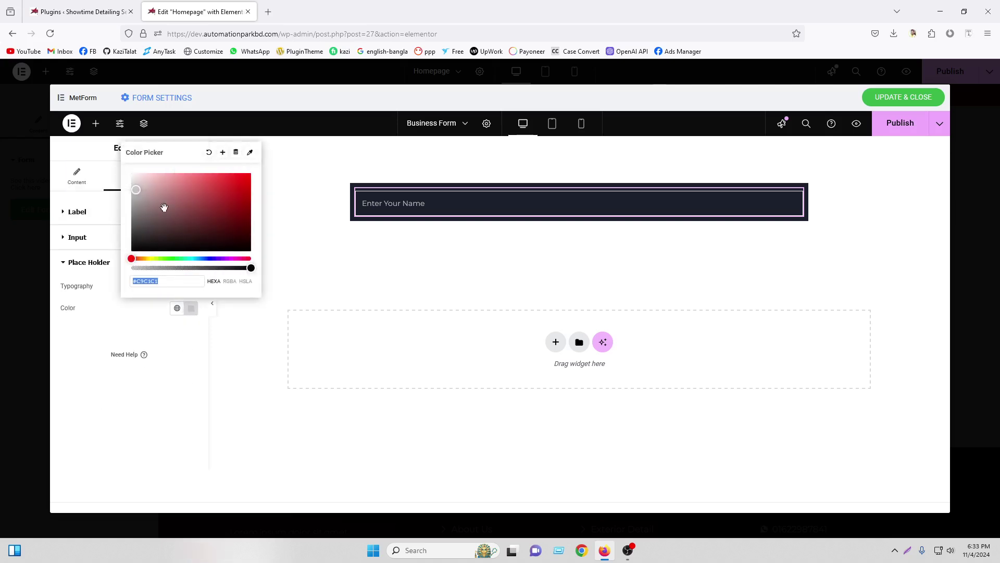
click(124, 355)
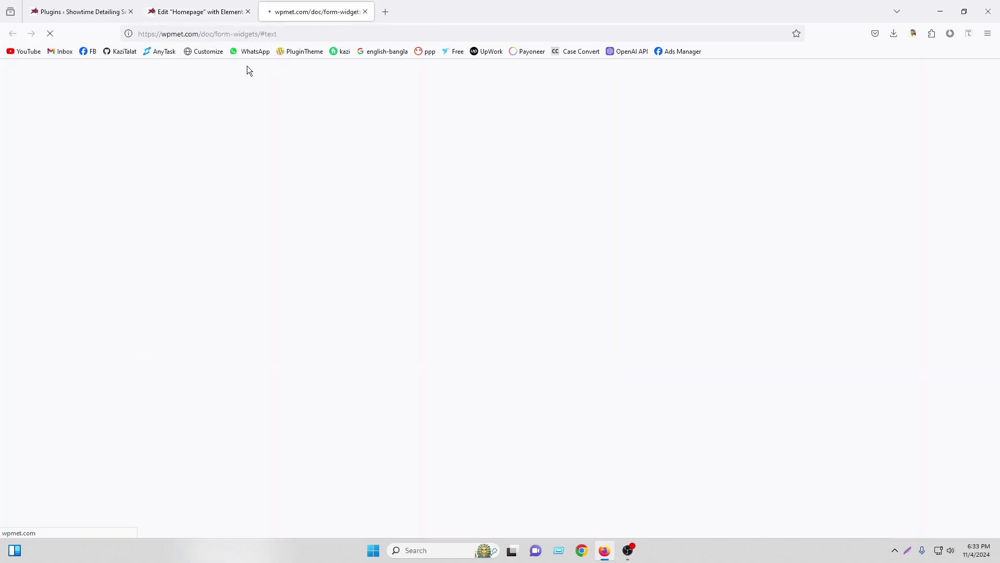
click(365, 12)
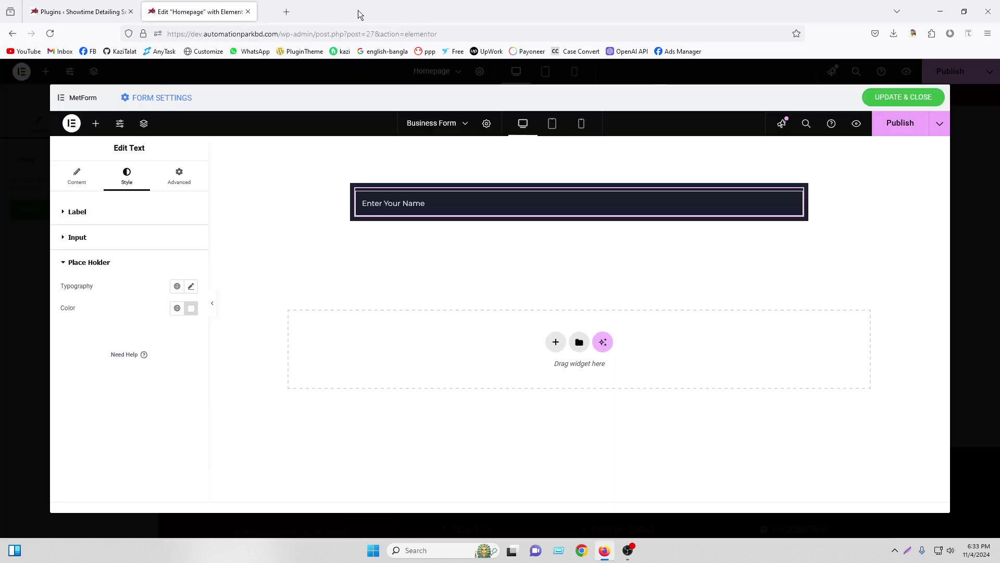
click(191, 287)
click(152, 337)
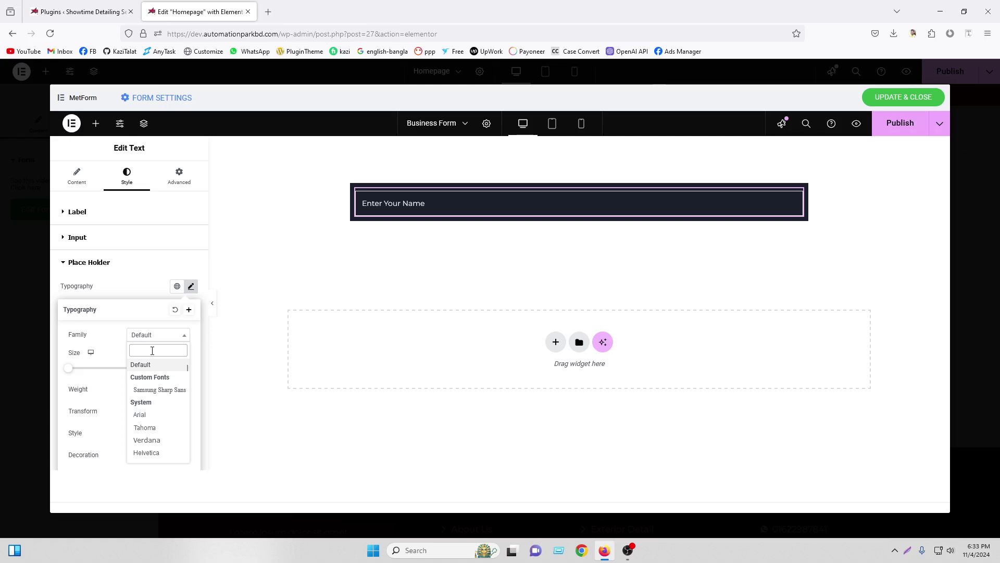
text(pop)
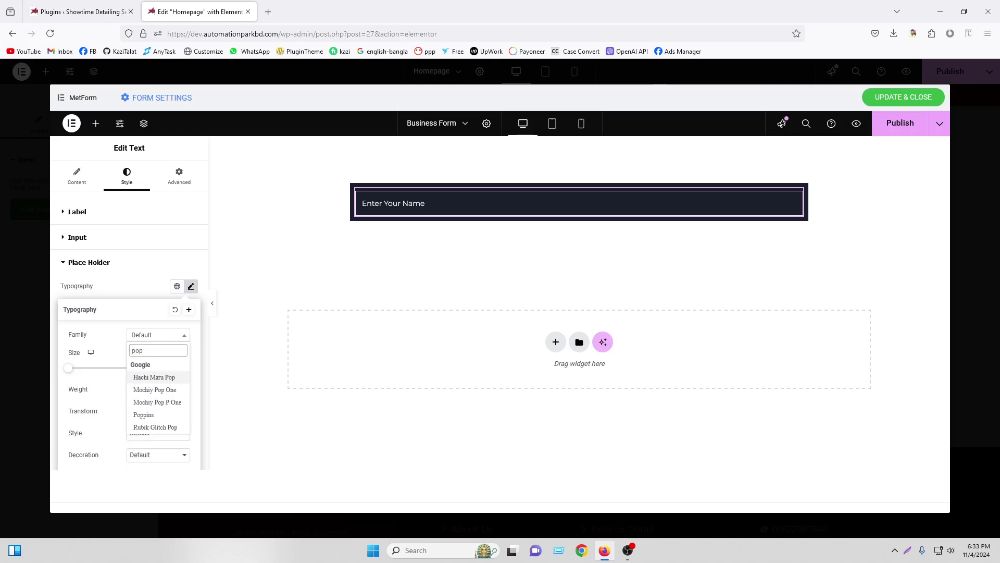
click(144, 415)
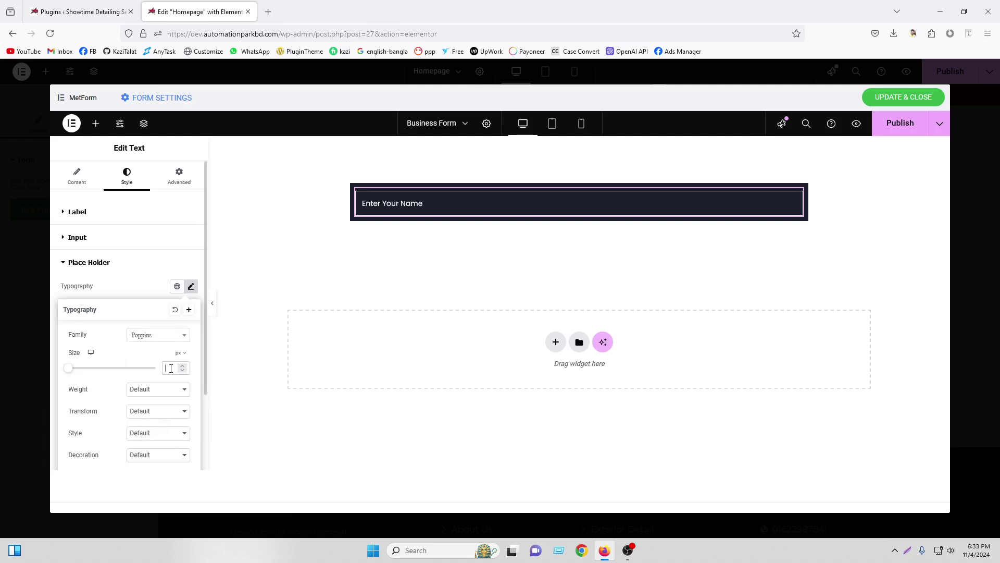
text(16)
click(152, 390)
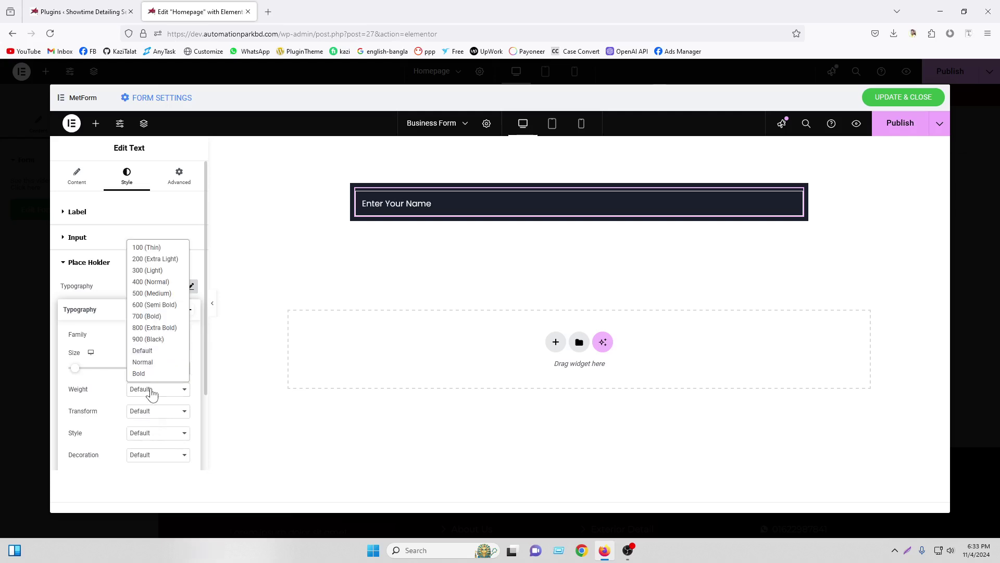
click(144, 293)
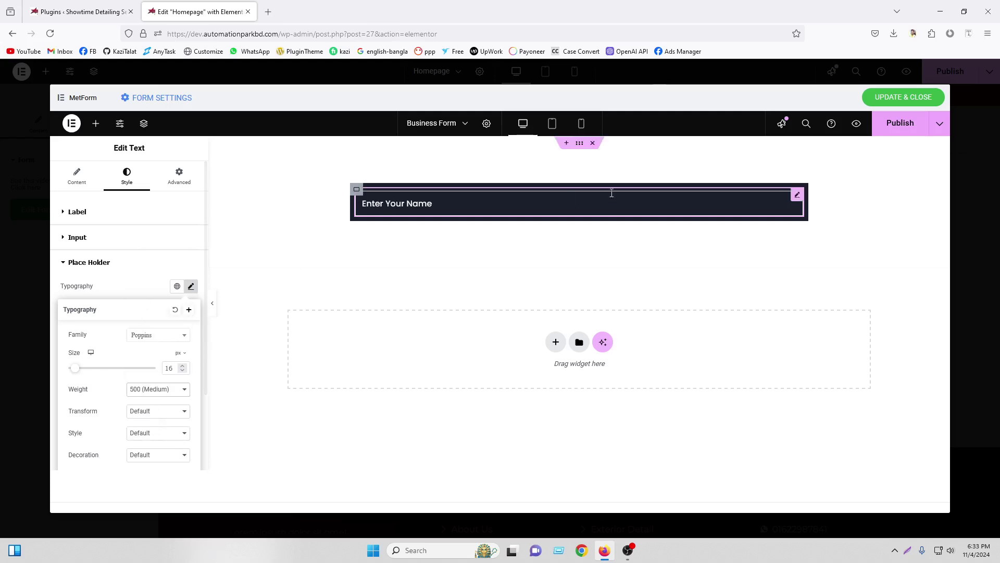
click(72, 179)
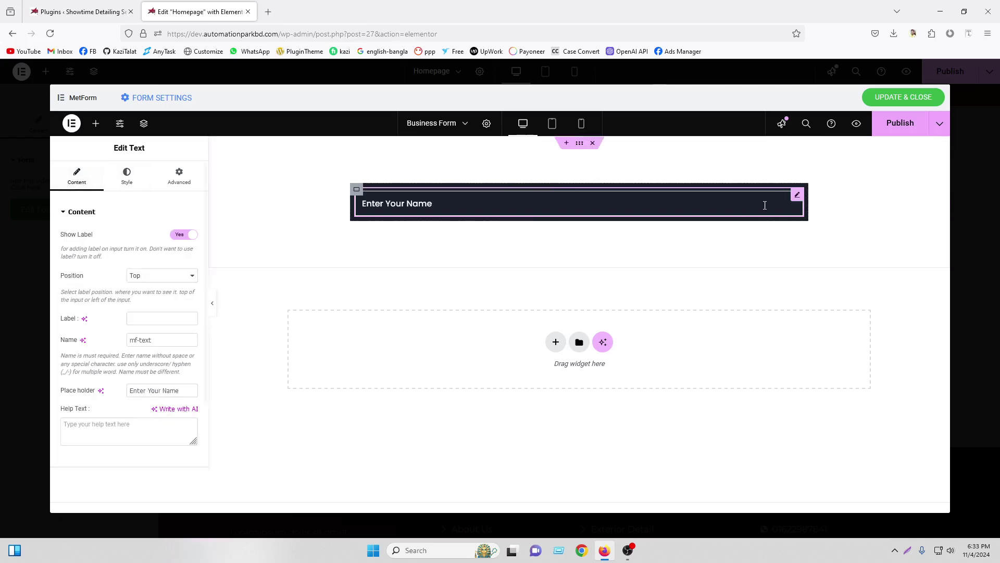
Give the name field a custom width of 33%
scroll(128, 193, down, 1)
scroll(127, 192, up, 1)
click(127, 187)
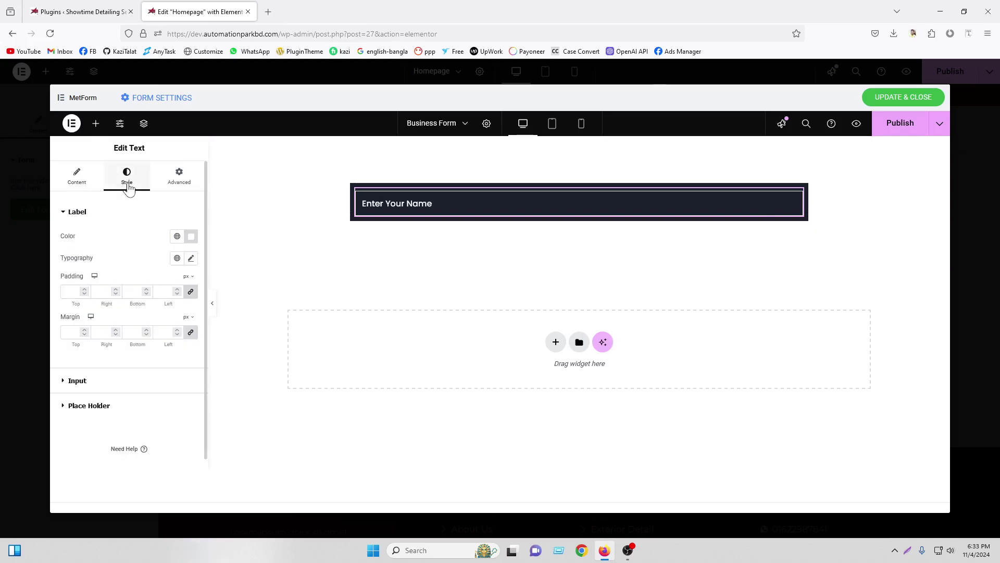
scroll(127, 182, down, 1)
scroll(157, 185, up, 1)
click(178, 177)
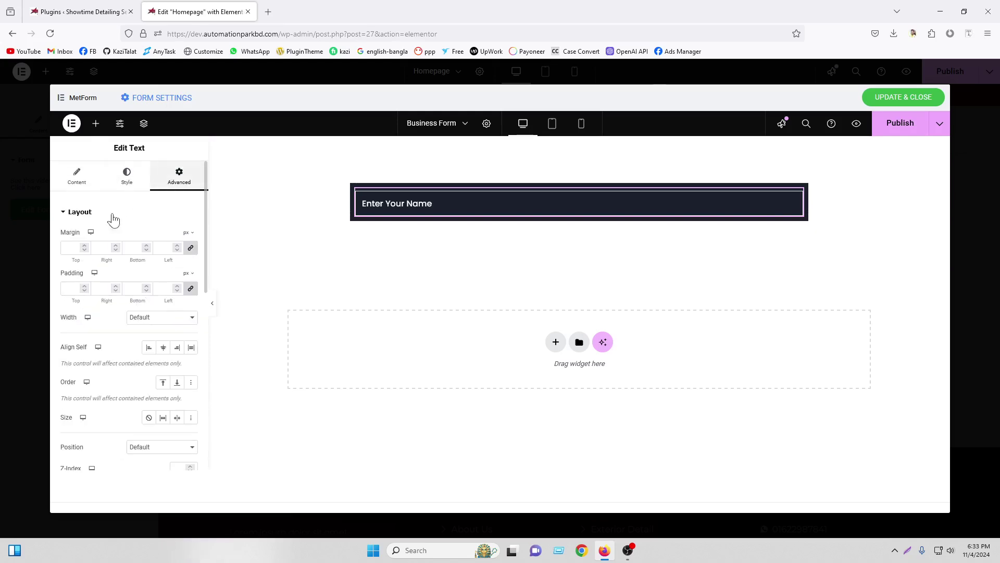
click(147, 319)
click(142, 367)
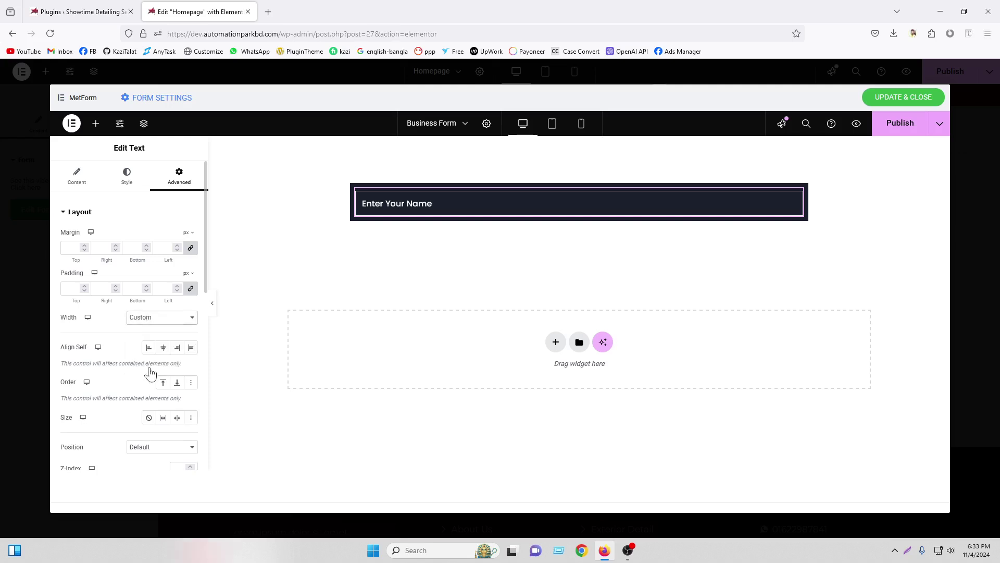
drag(63, 352, 93, 358)
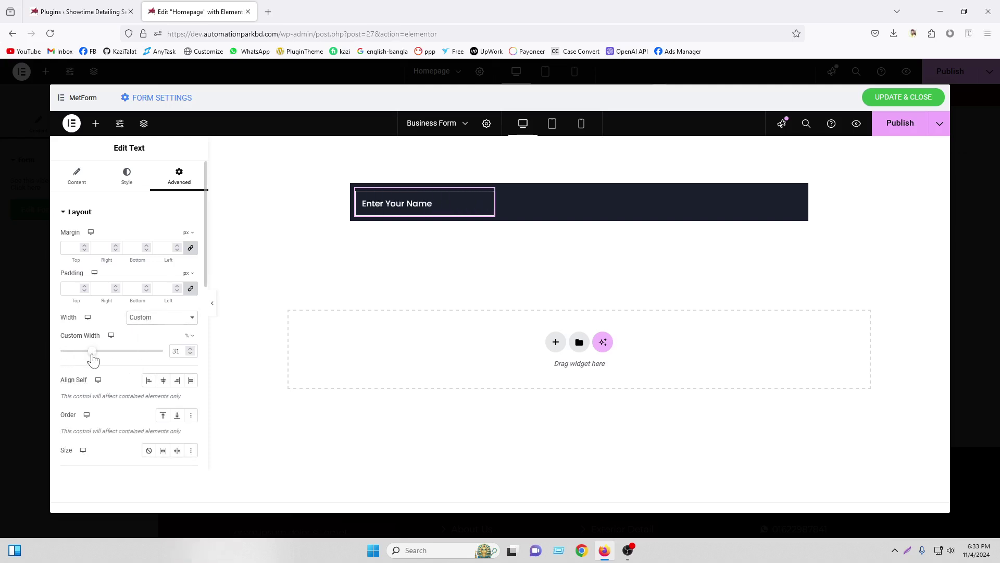
key(Up)
key(Up)
key(Up)
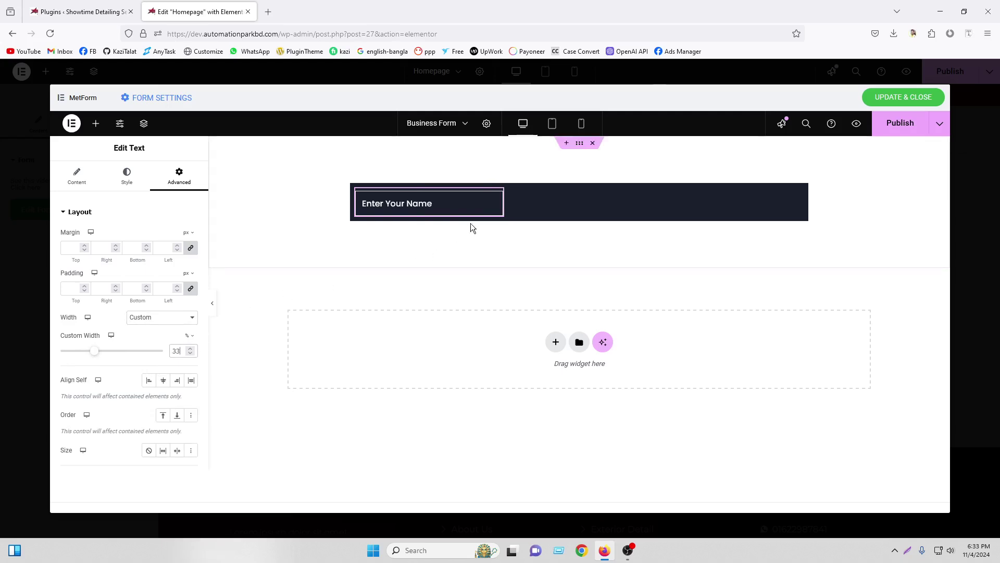
Duplicate the name field and set the form container's direction to Row
right_click(497, 198)
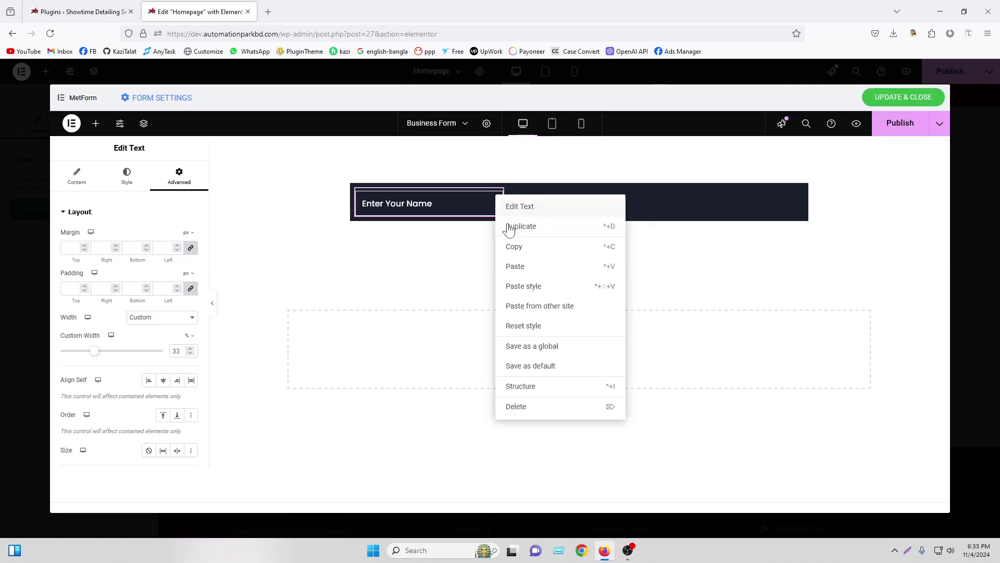
click(508, 225)
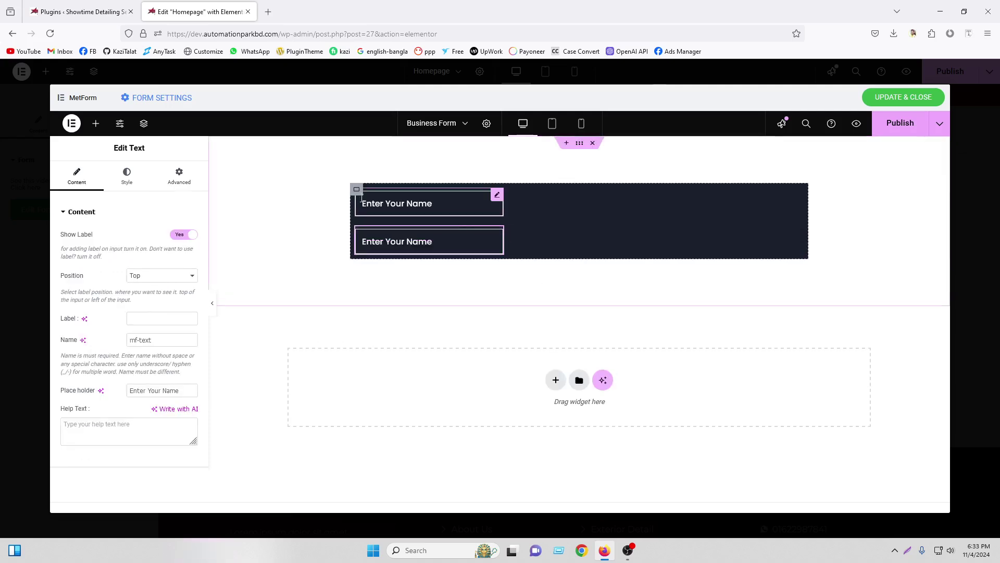
click(356, 189)
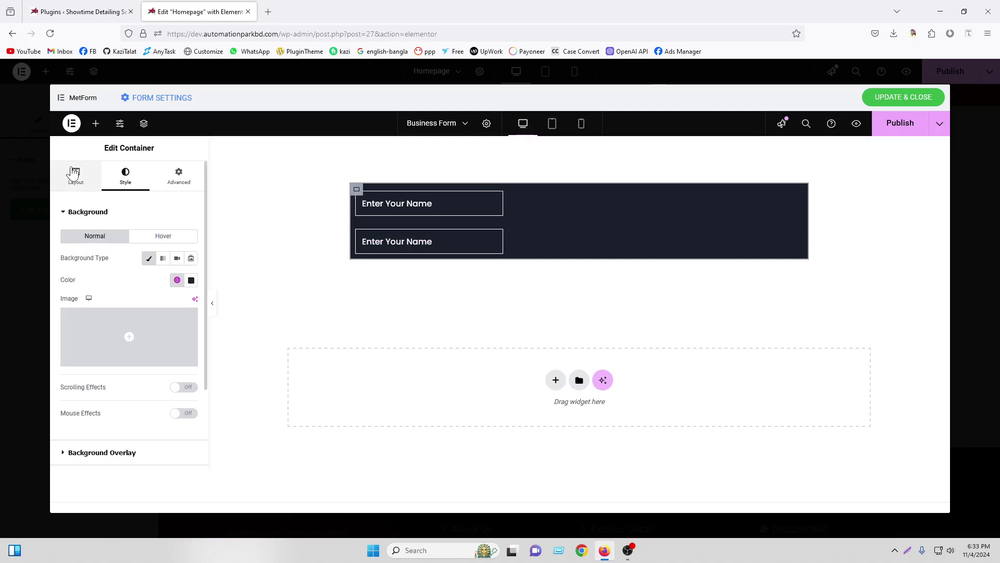
click(75, 176)
click(149, 388)
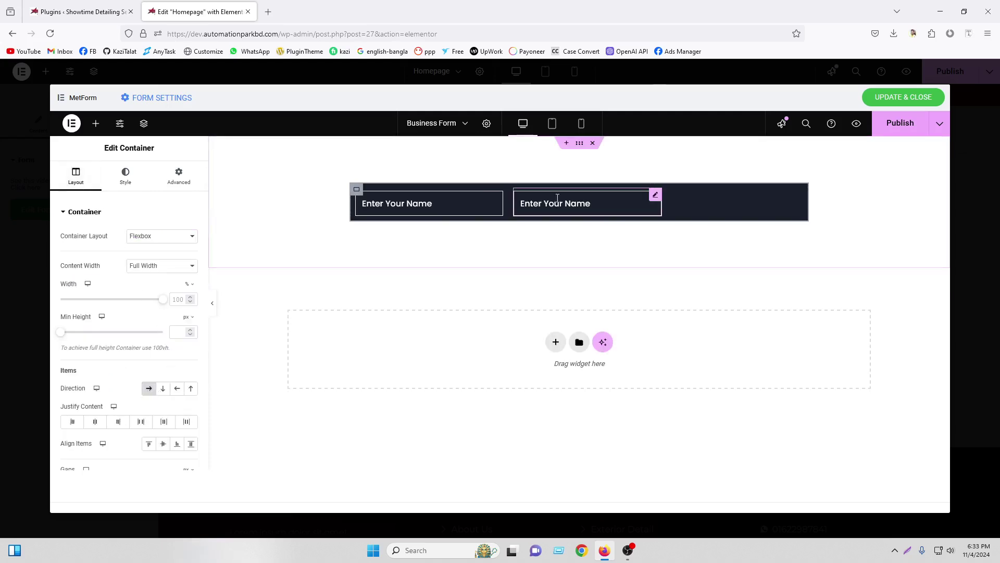
Delete the duplicate name field and drag an Email field beside the name field
click(610, 199)
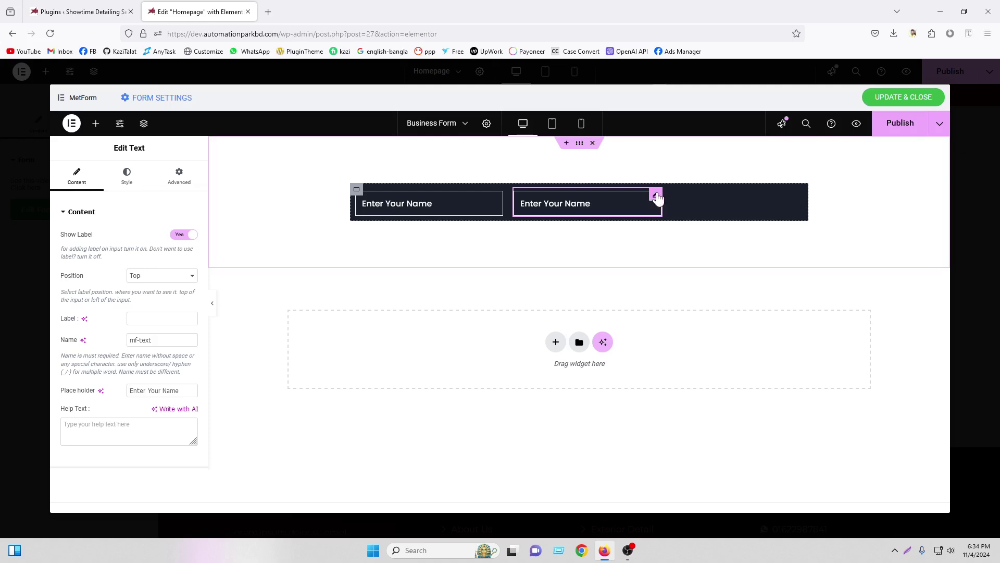
right_click(657, 199)
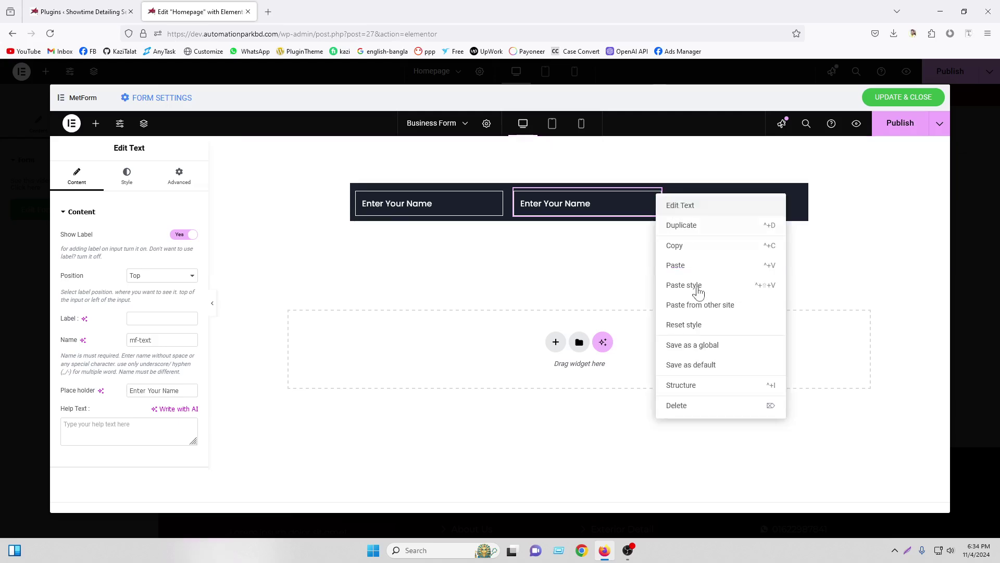
click(677, 405)
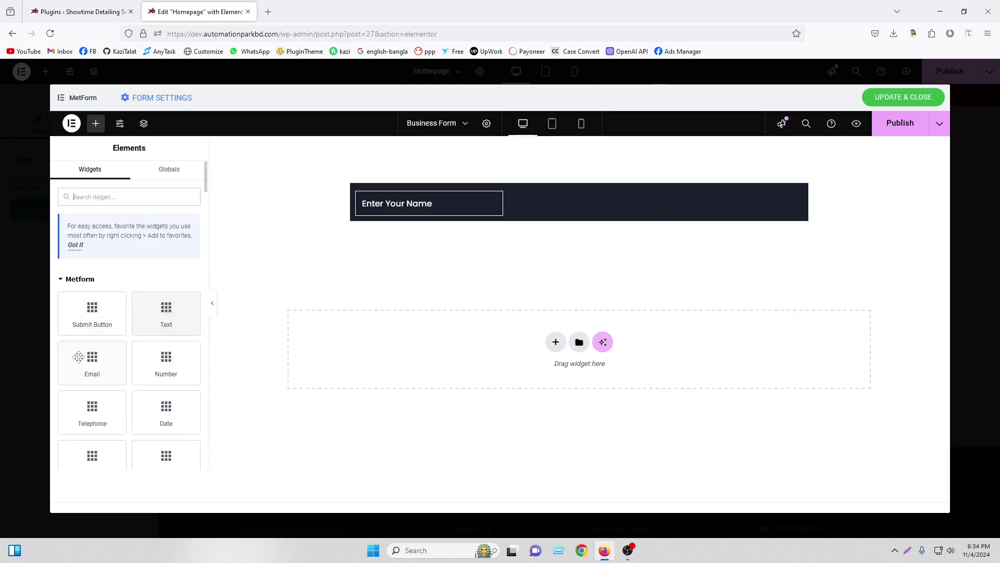
drag(78, 356, 488, 206)
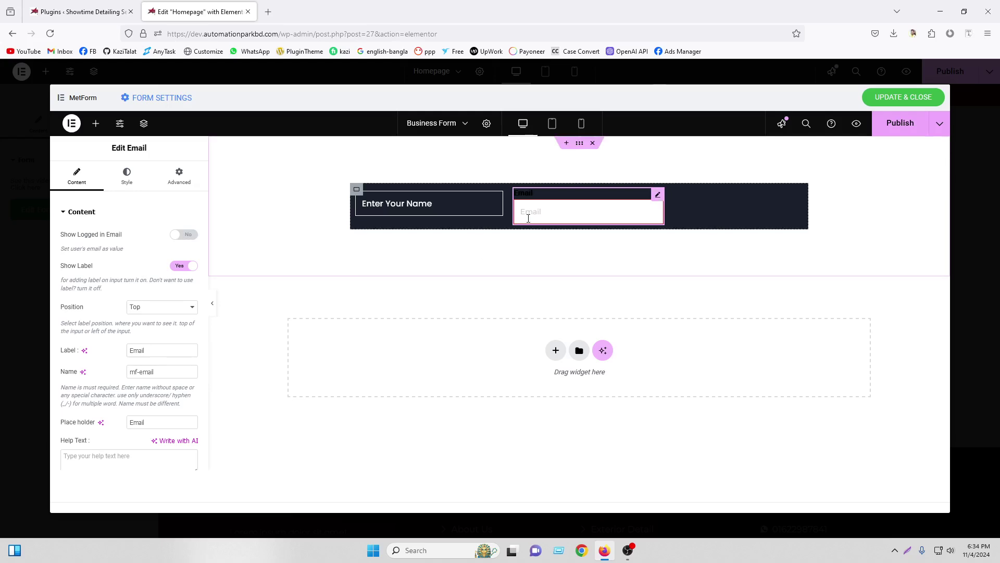
Hide the Email field's label and set its placeholder to 'Your Email'
click(182, 267)
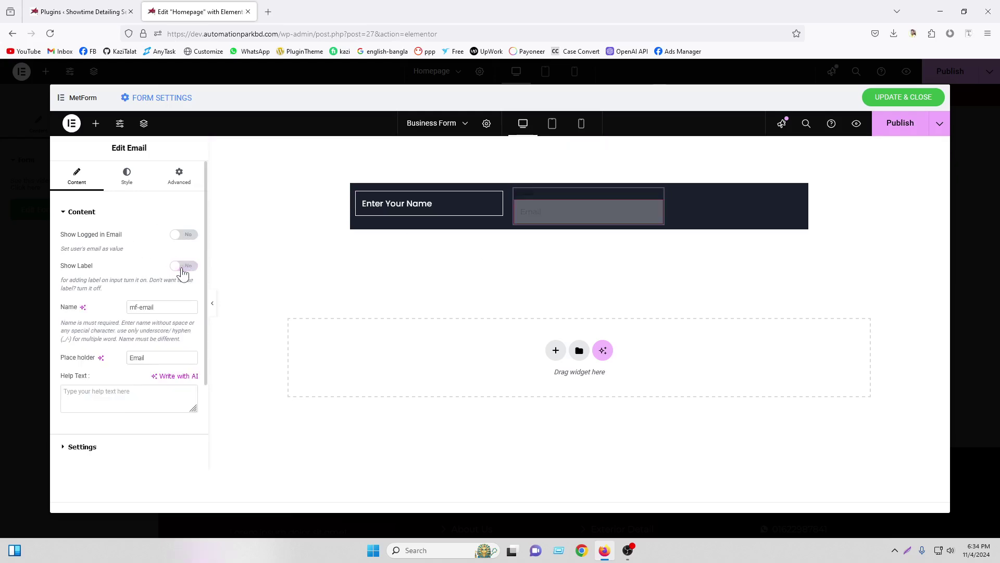
click(134, 359)
text(Yo)
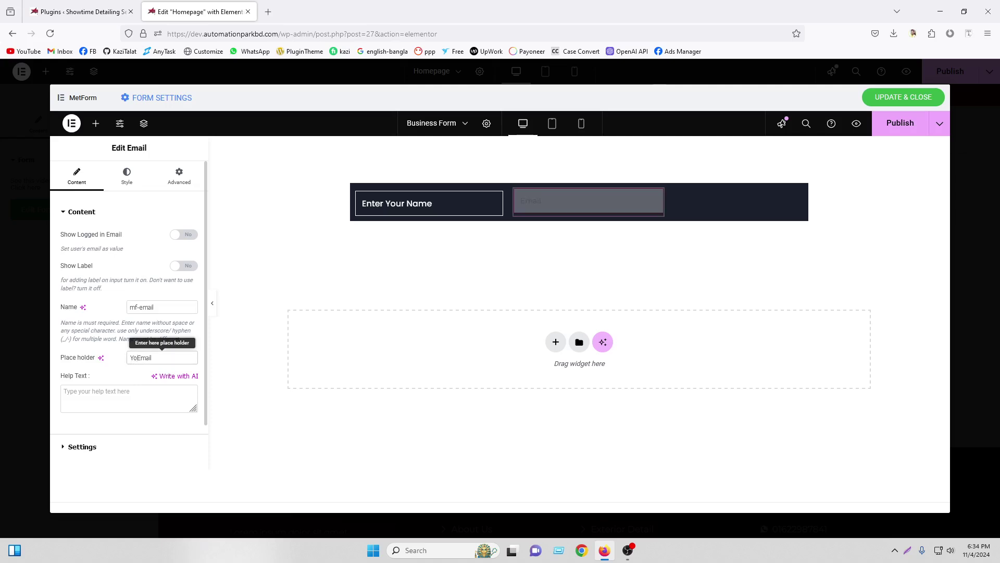
text(ur)
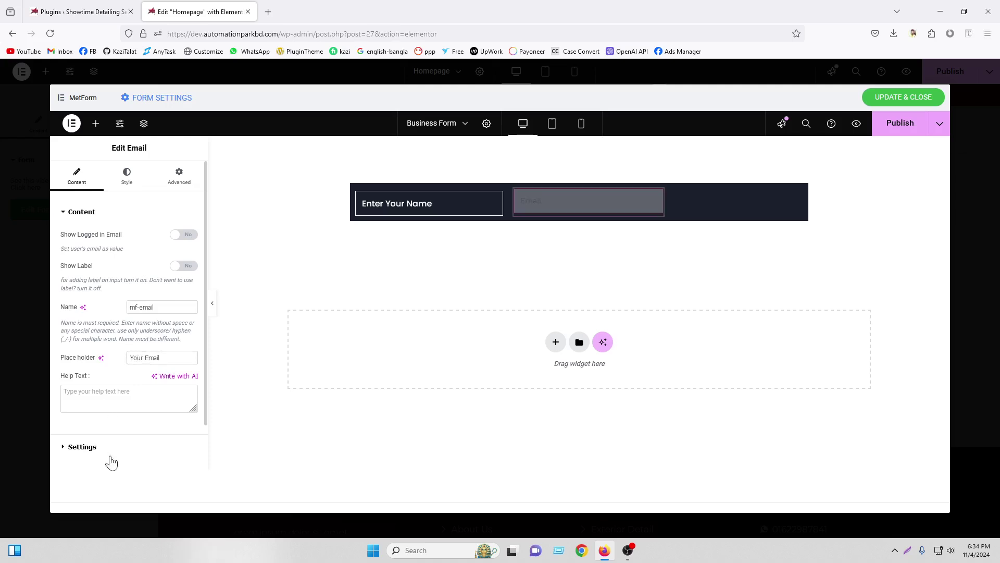
click(107, 448)
click(139, 182)
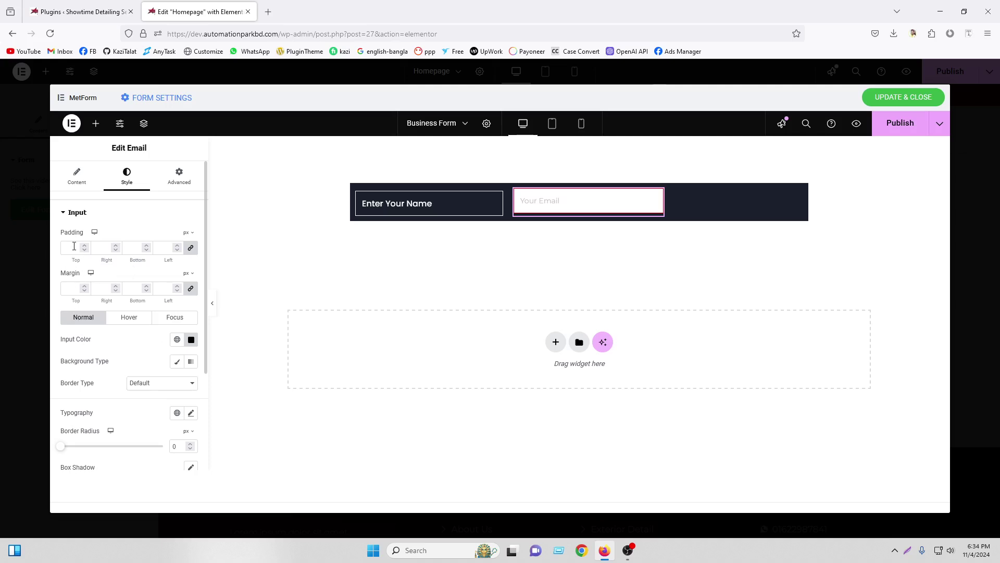
Set the Email input background to Classic with a fully transparent colour (#02010100)
scroll(107, 353, down, 3)
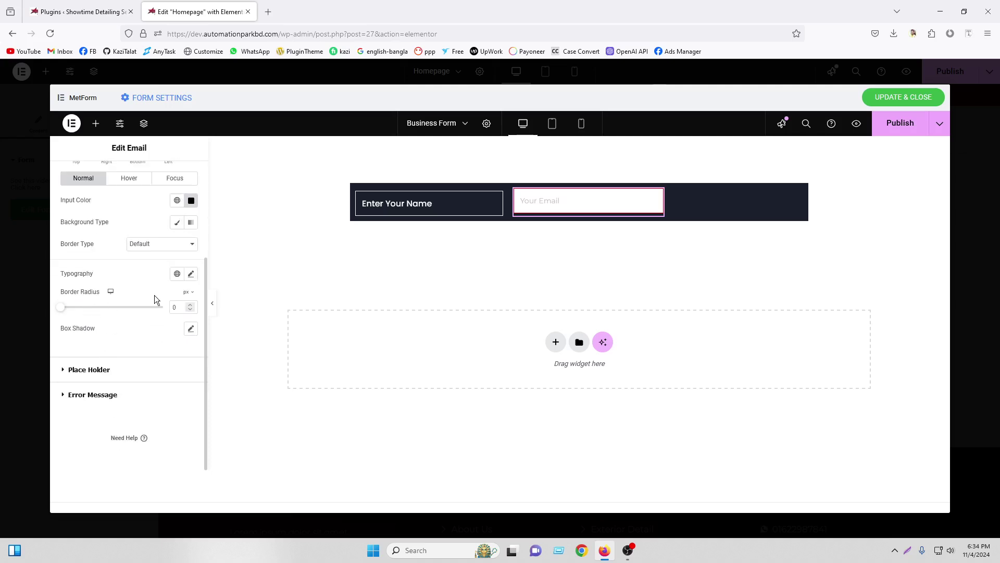
click(190, 200)
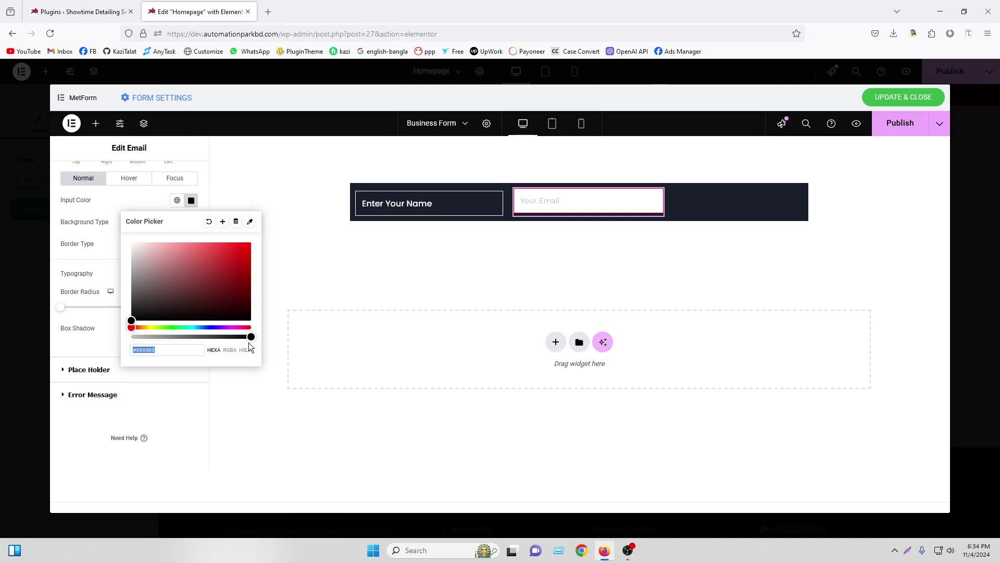
click(101, 242)
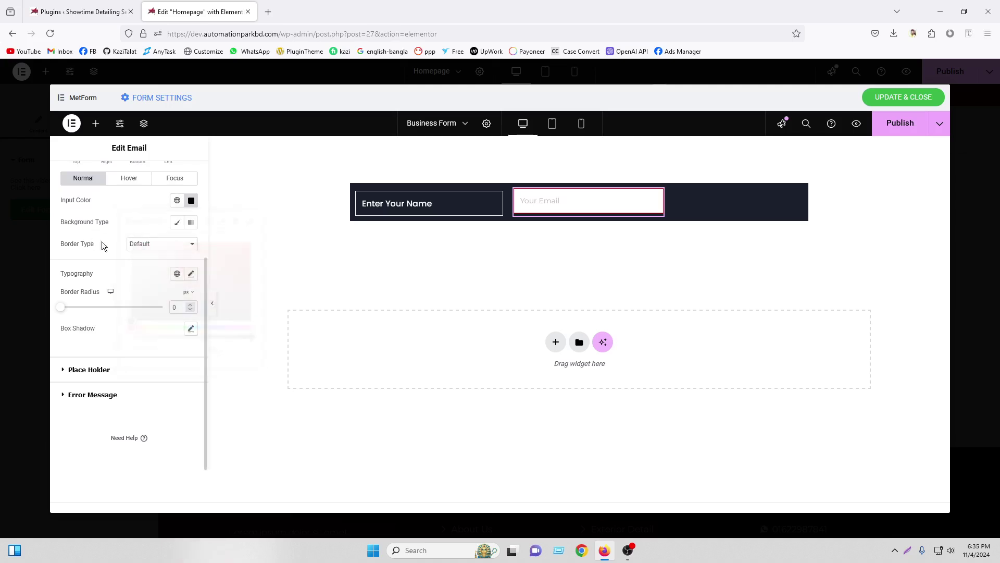
click(177, 223)
click(191, 244)
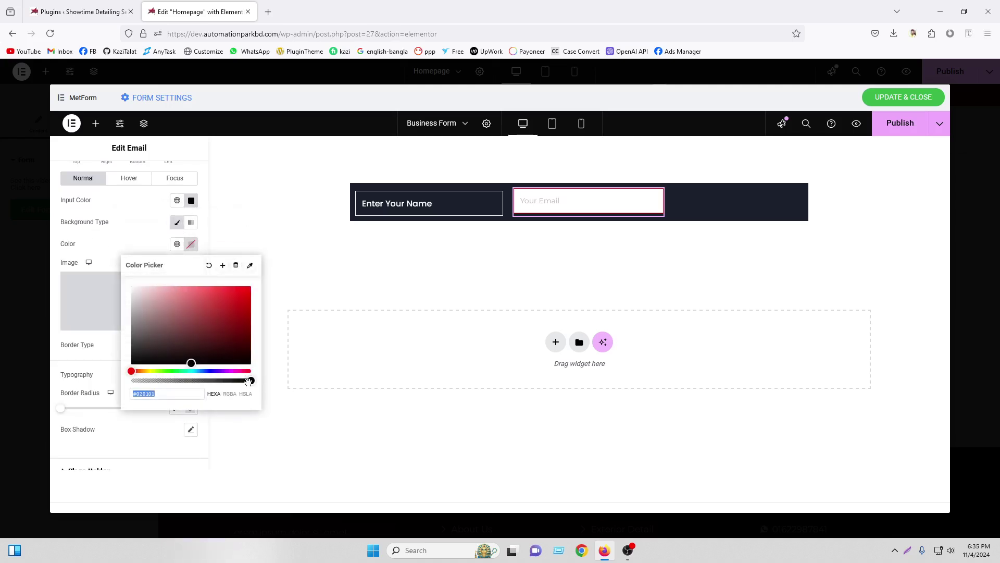
click(131, 380)
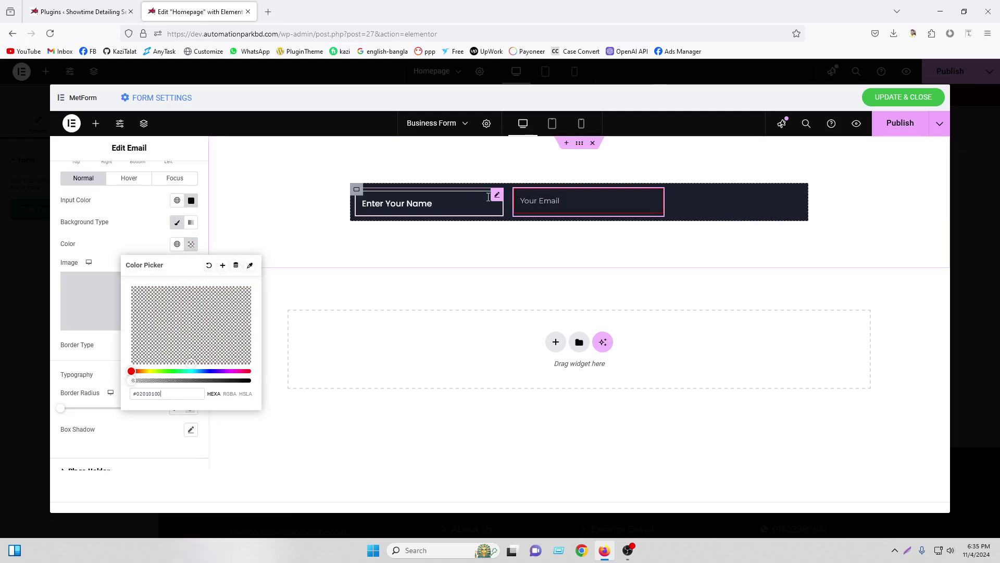
click(497, 196)
Paste the name field's style onto the Email field and set the container's Align Items to Start
right_click(497, 197)
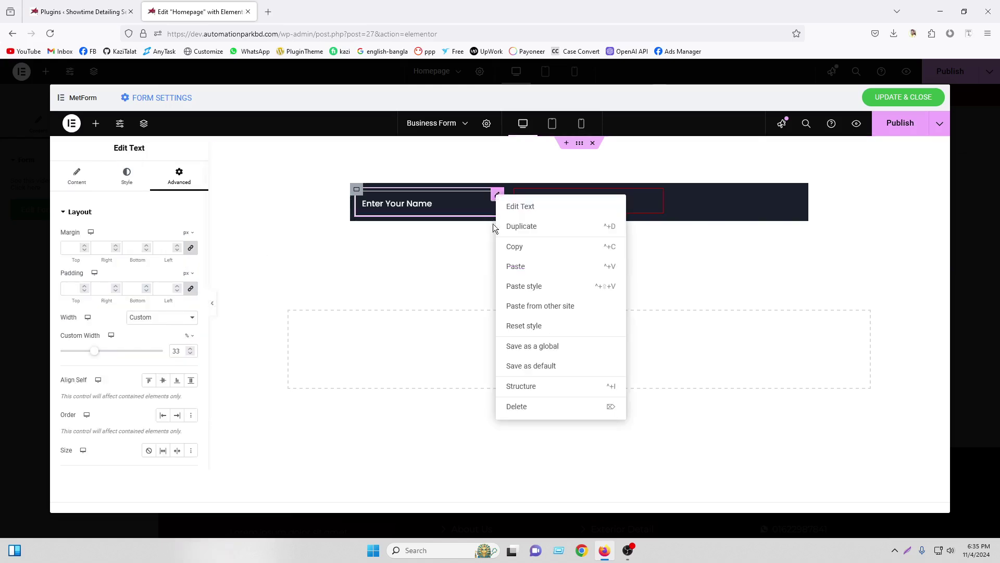
click(515, 246)
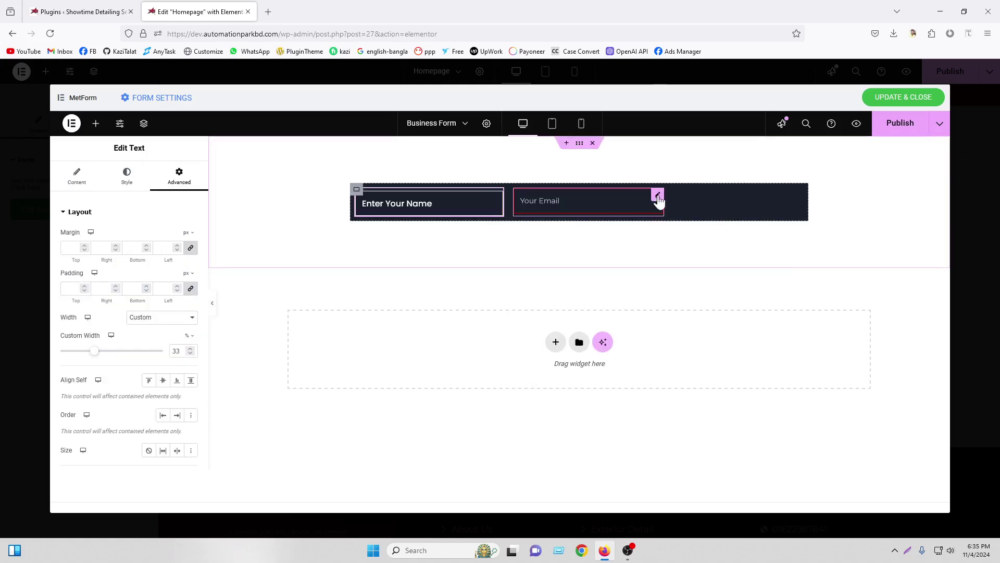
right_click(656, 195)
click(690, 286)
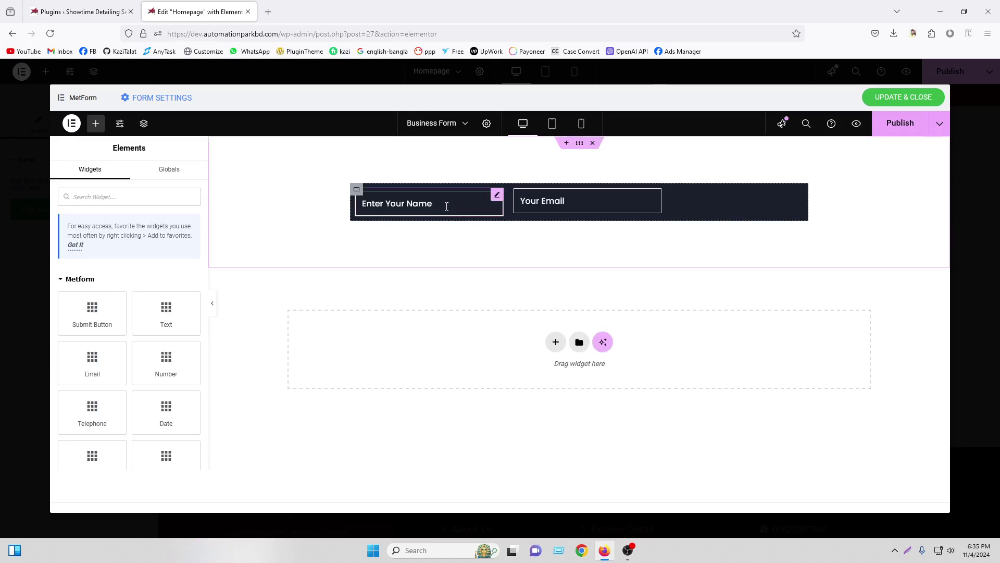
click(356, 189)
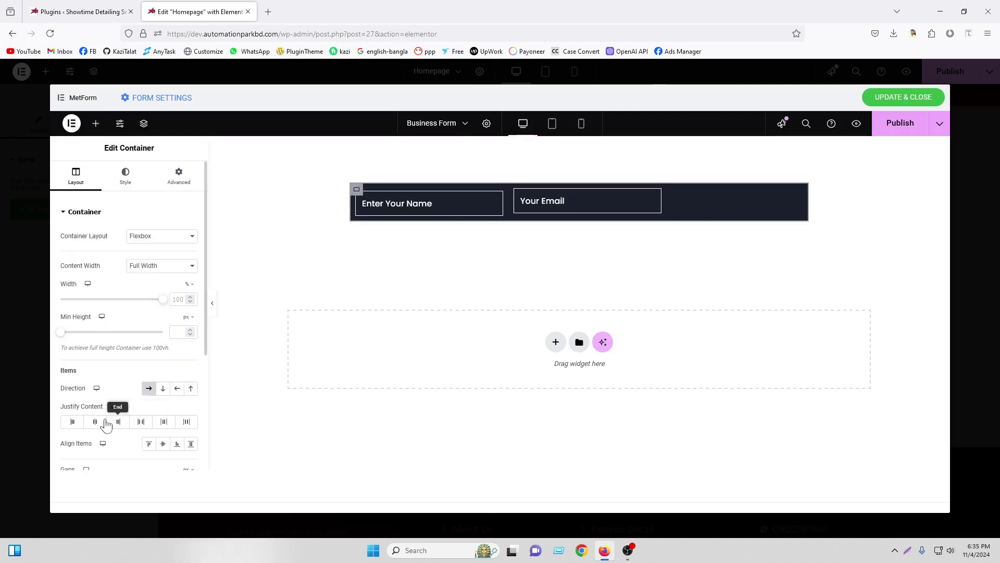
click(148, 444)
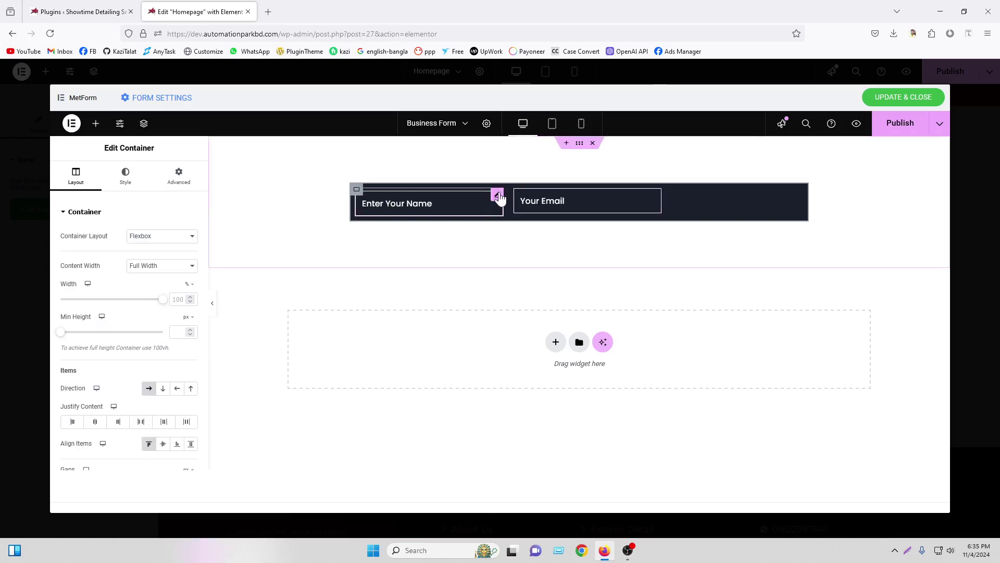
Turn off Show Label on the name field
click(497, 196)
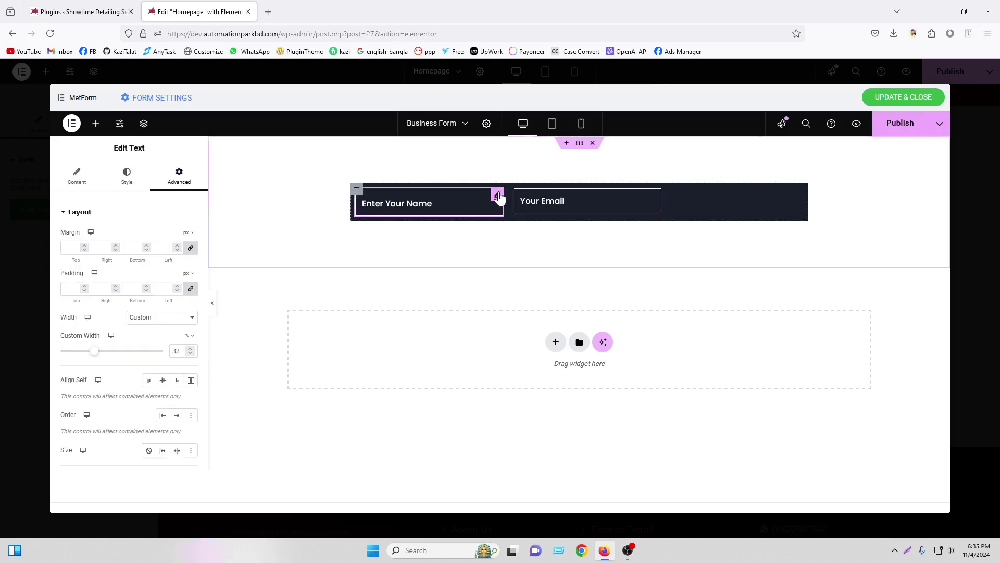
click(97, 175)
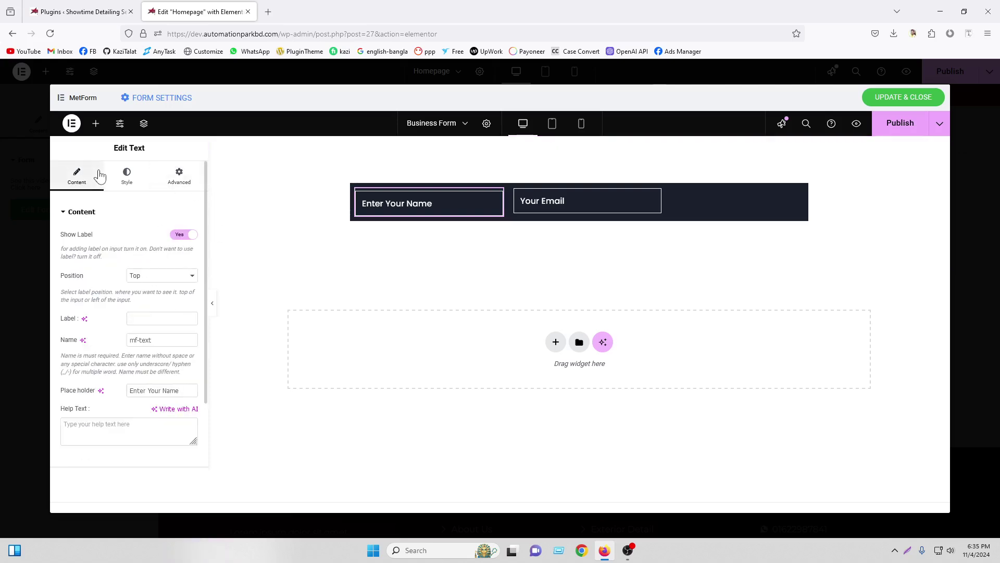
click(127, 177)
click(94, 173)
click(186, 235)
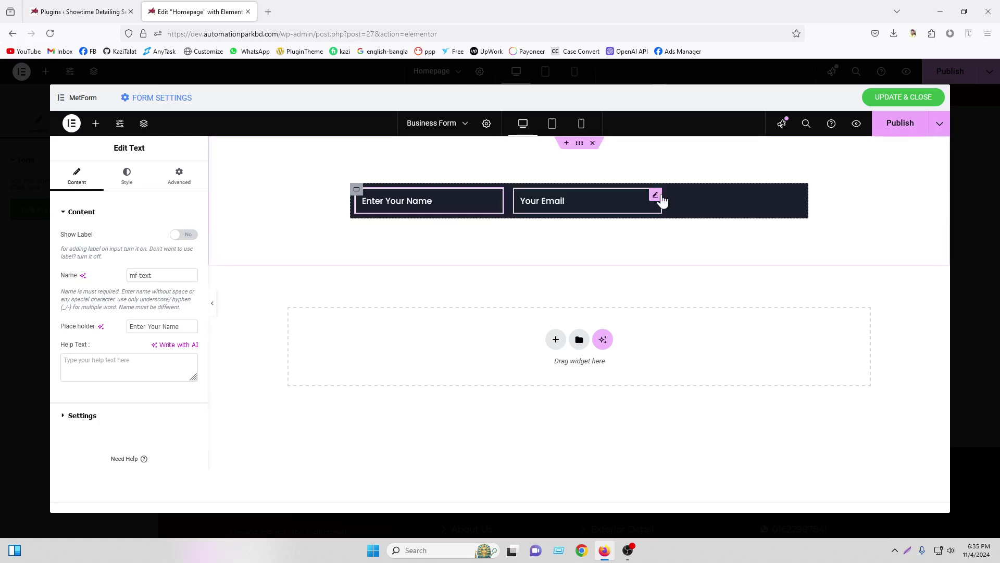
click(655, 196)
click(78, 177)
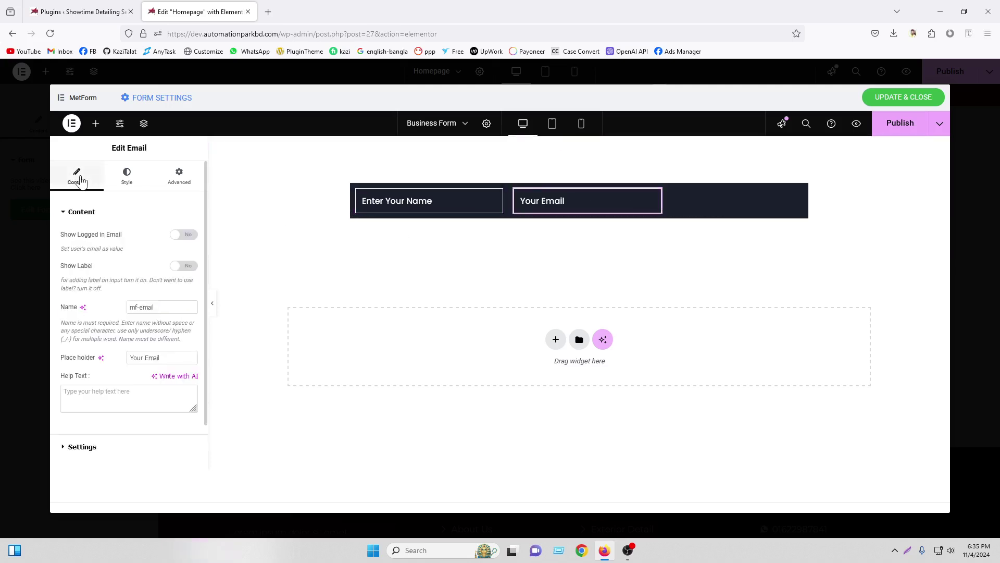
click(99, 129)
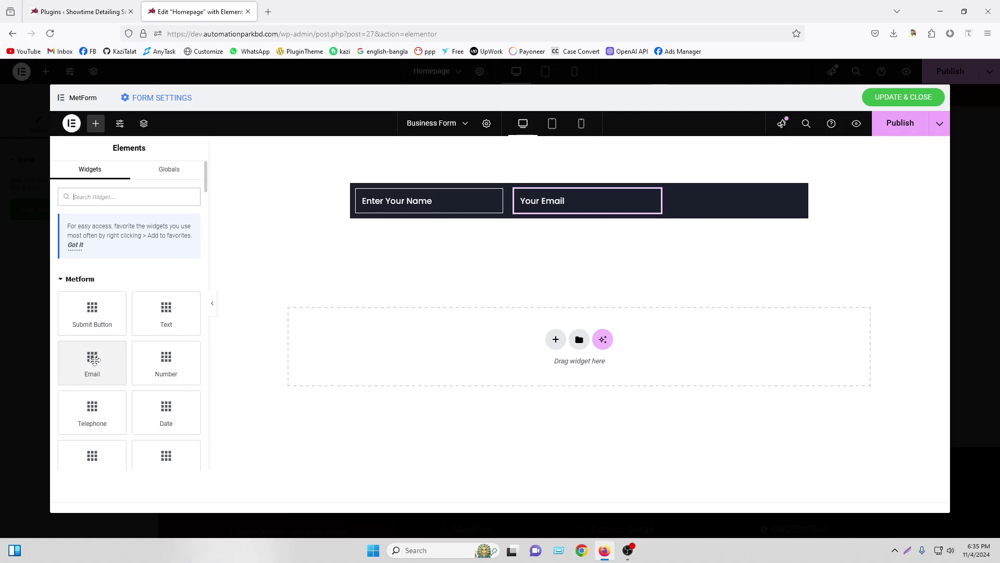
Add a Number field and move it into the dark row beside Your Email
drag(166, 360, 672, 204)
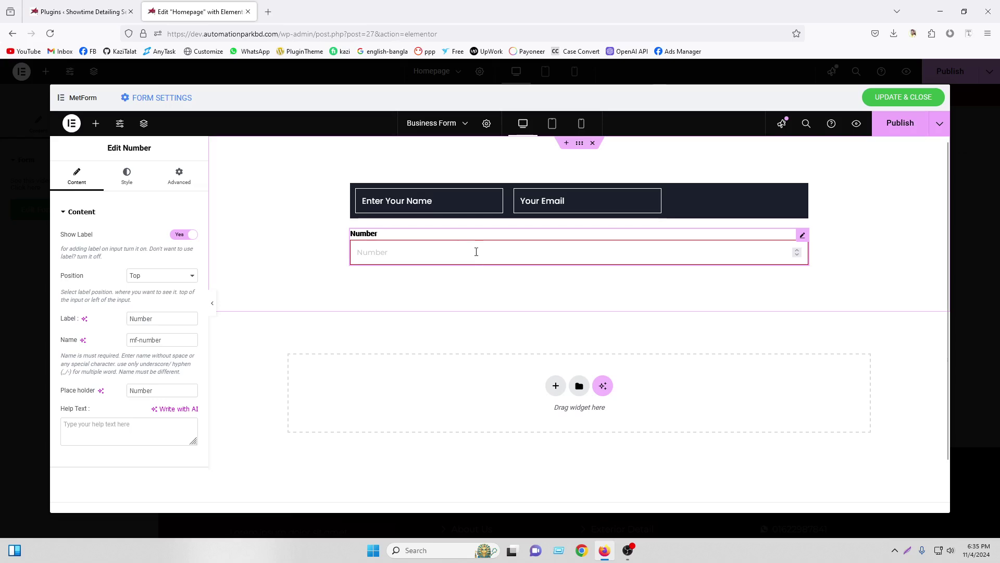
drag(803, 235, 683, 205)
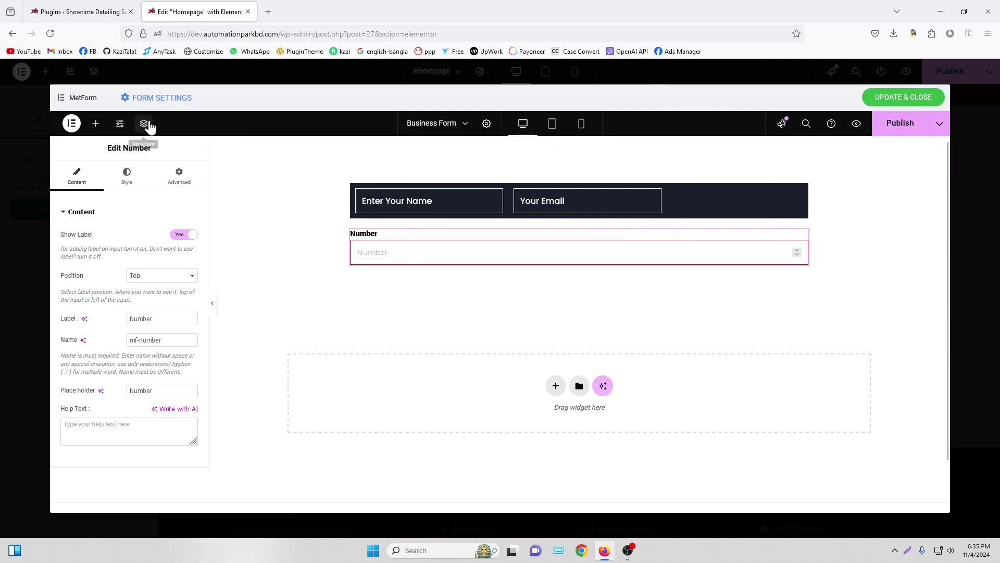
click(144, 123)
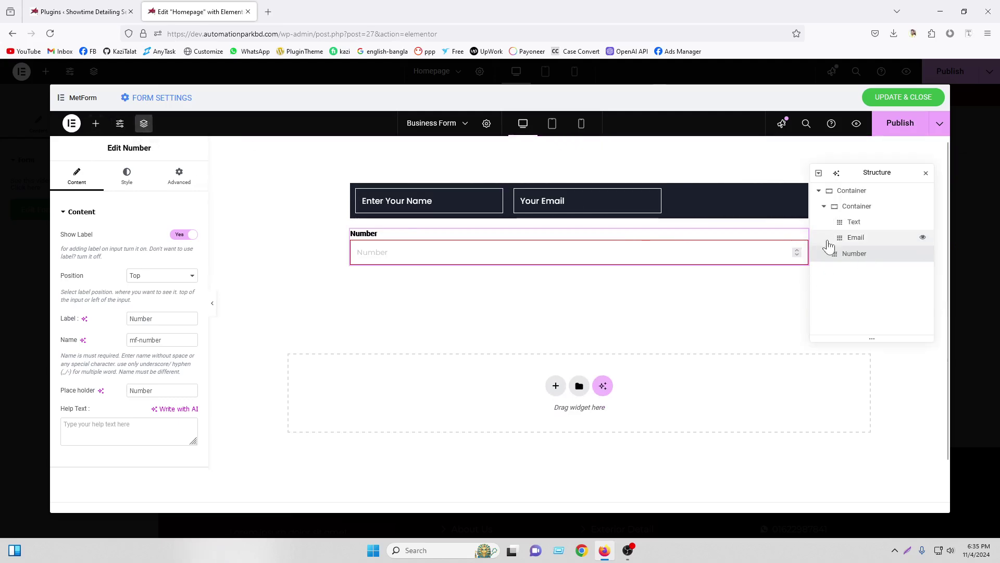
mouse_move(836, 258)
mouse_down()
mouse_move(863, 251)
mouse_move(842, 257)
mouse_up()
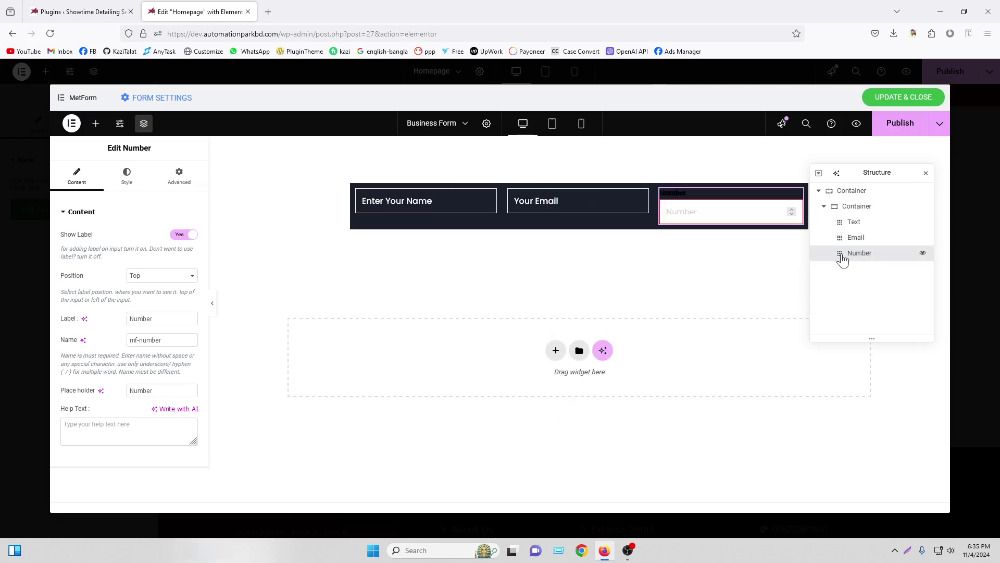
click(927, 173)
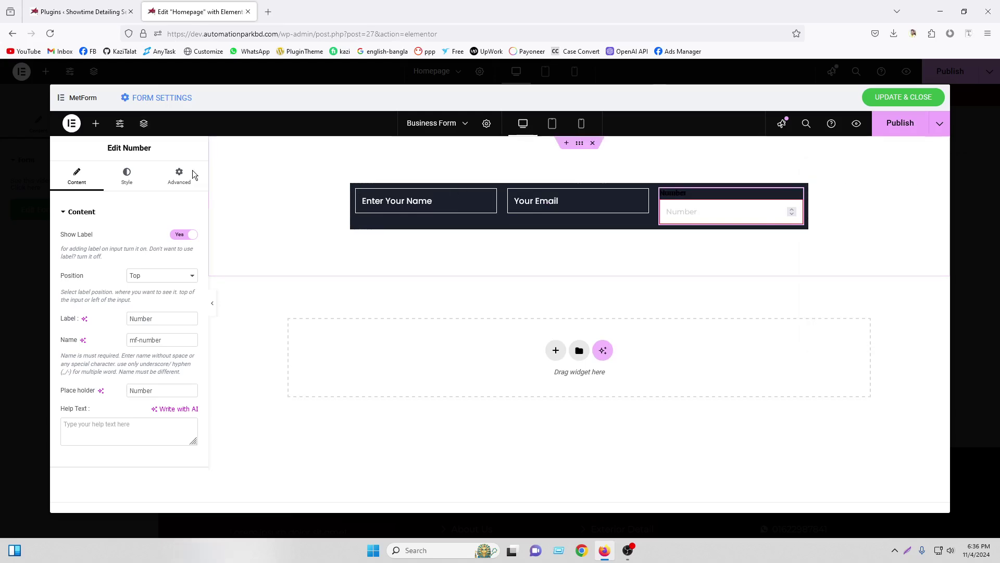
Paste the Email field's style onto Number, hide its label, and add a Telephone field
right_click(644, 200)
click(654, 246)
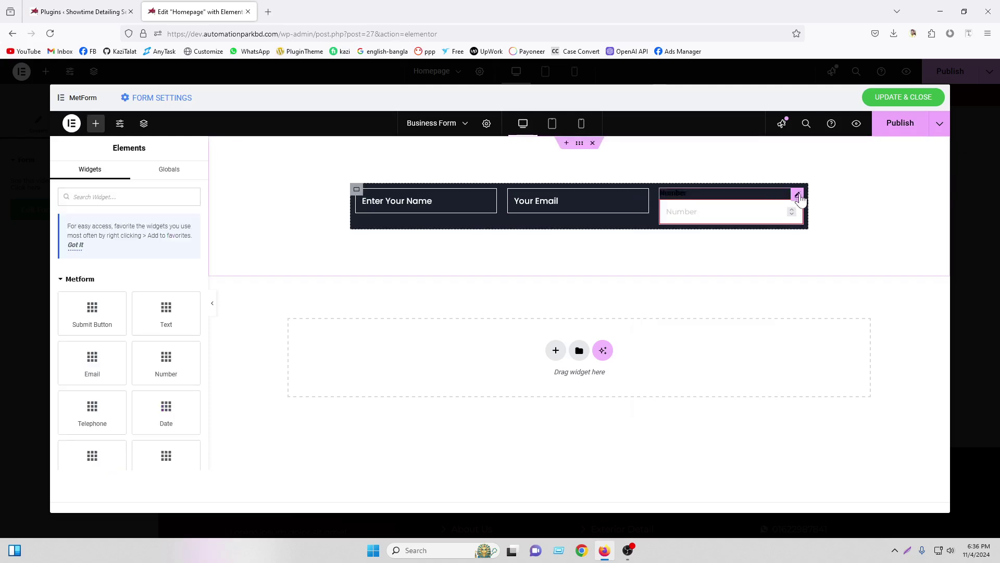
right_click(800, 201)
click(820, 282)
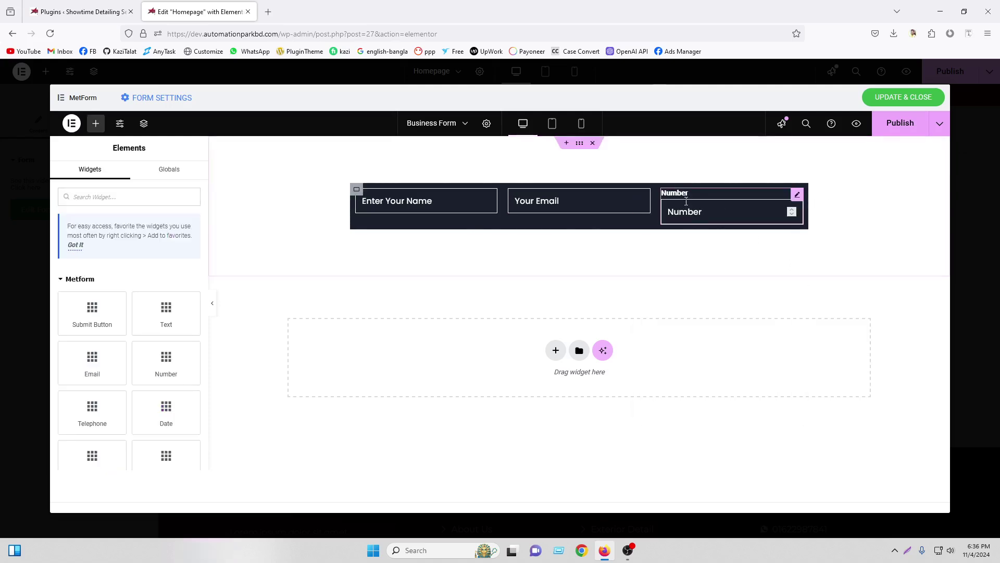
click(797, 194)
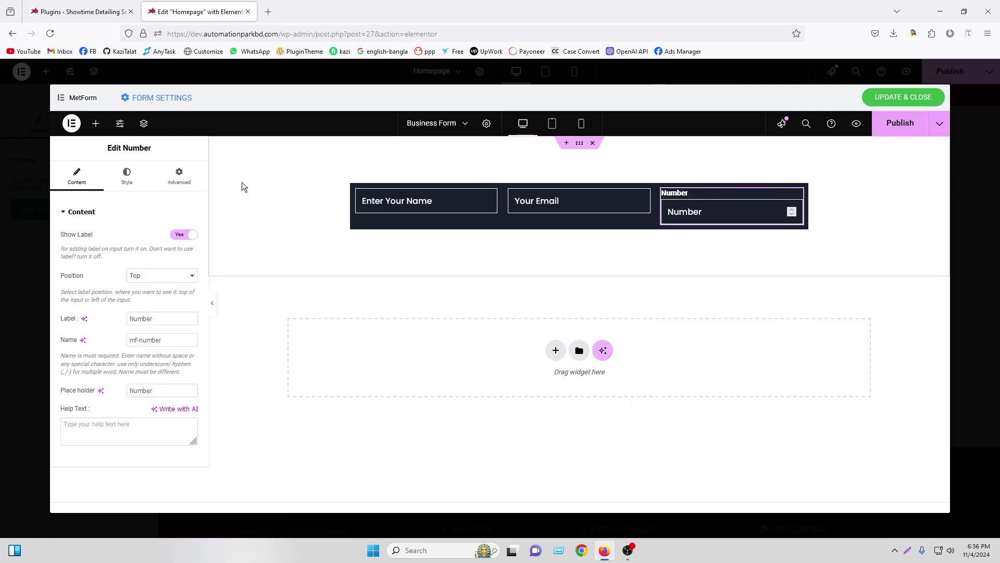
click(186, 235)
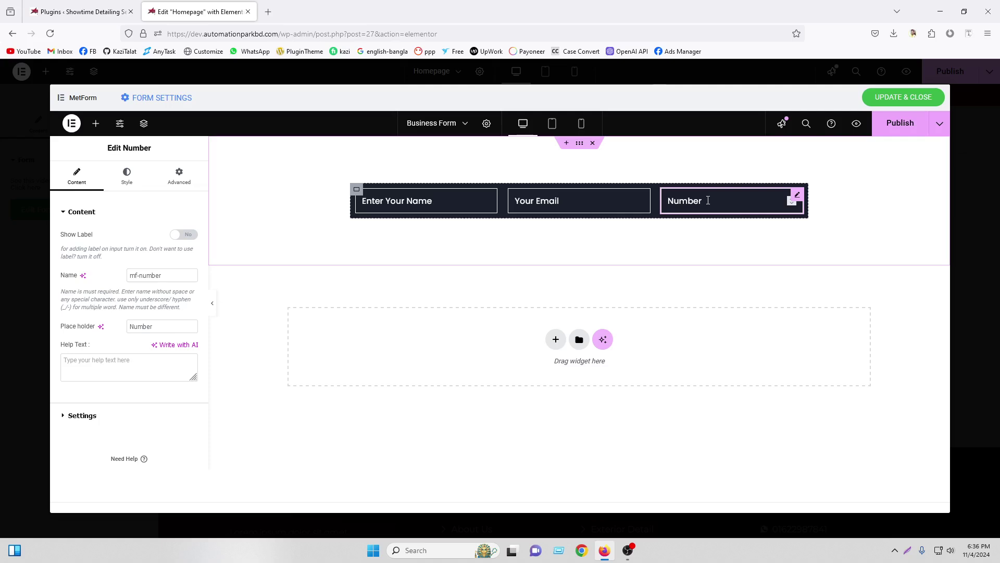
click(96, 123)
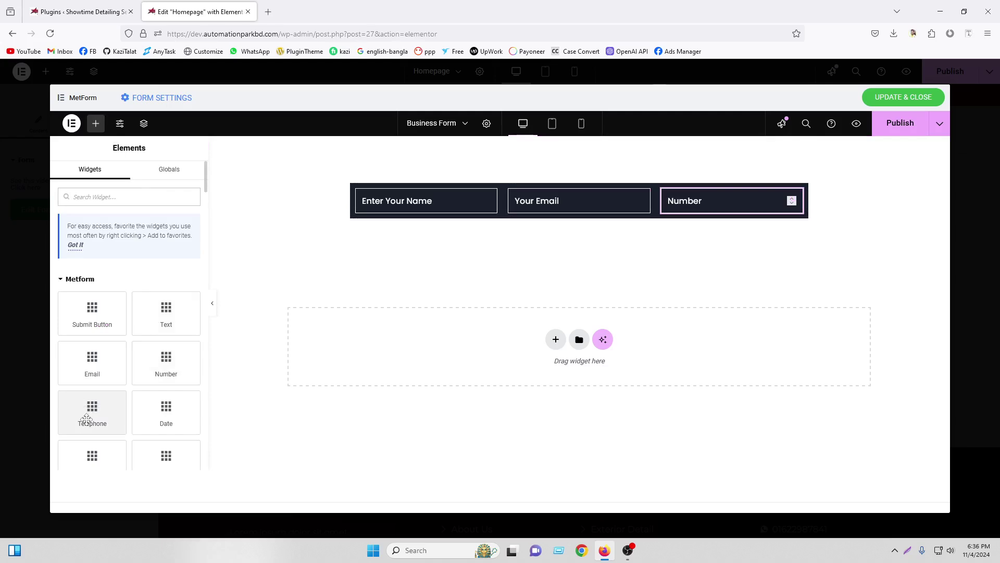
drag(90, 417, 790, 211)
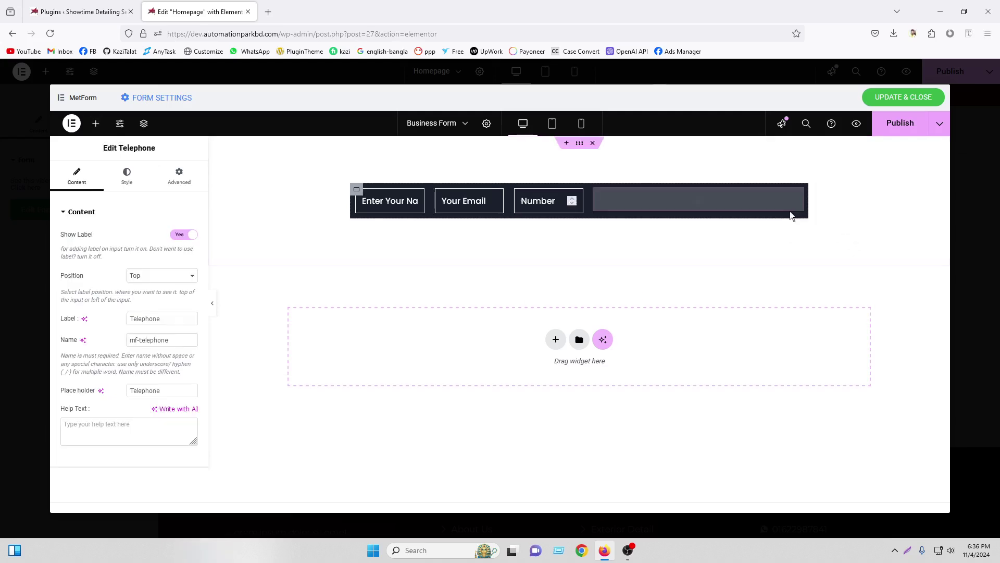
Enable Wrap on the dark container and set its gaps to 0
click(357, 191)
scroll(190, 328, down, 4)
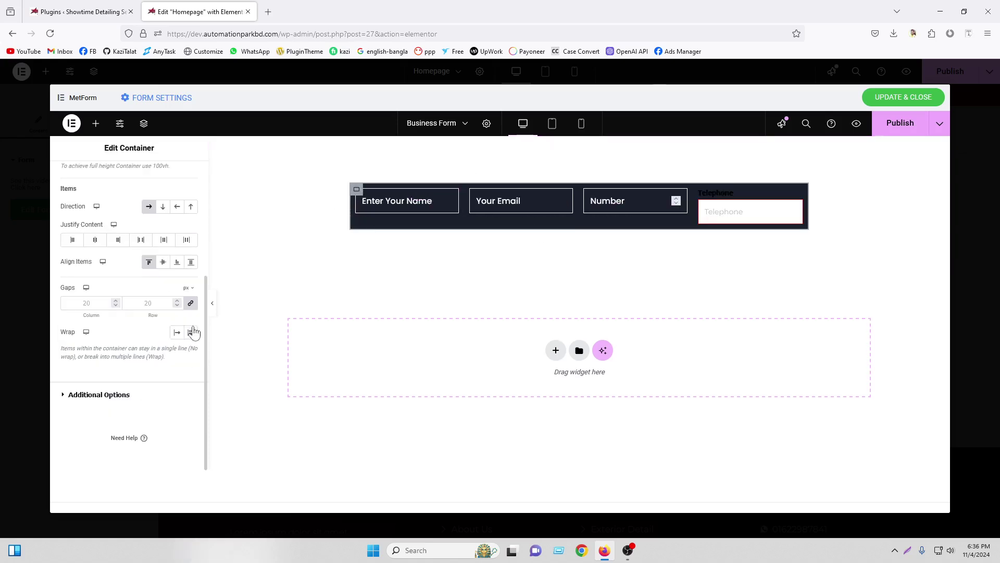
click(191, 332)
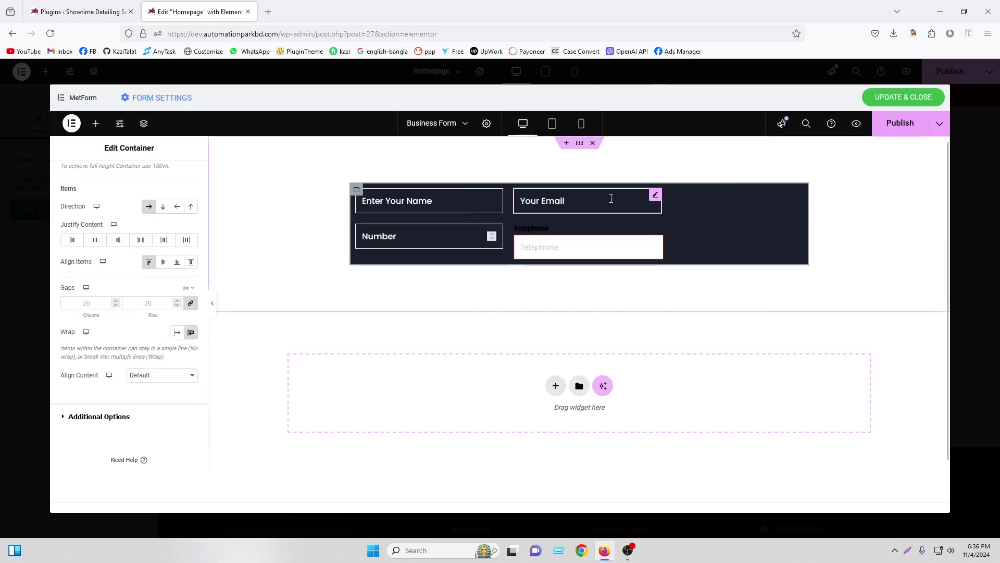
scroll(111, 283, up, 4)
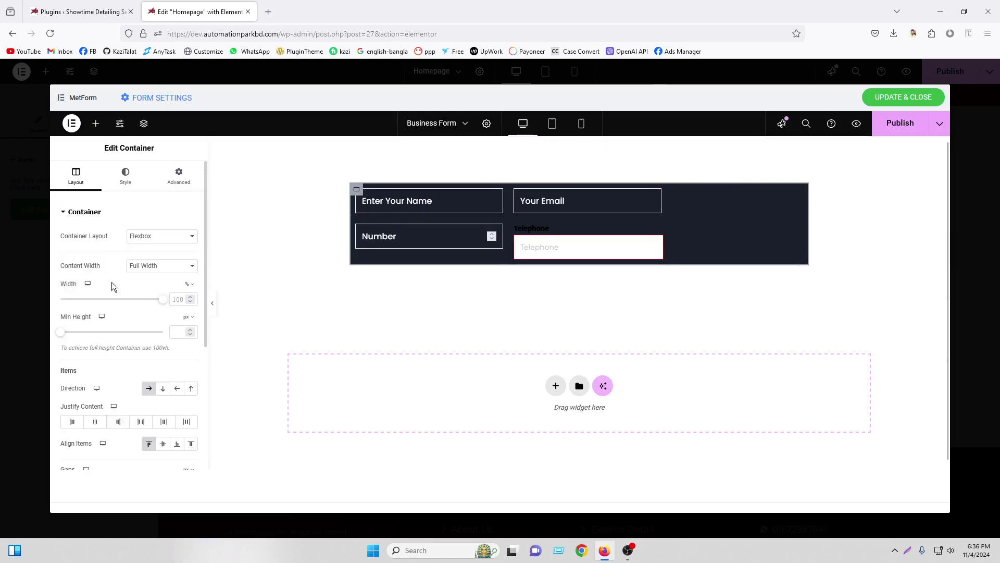
scroll(99, 403, down, 4)
click(99, 402)
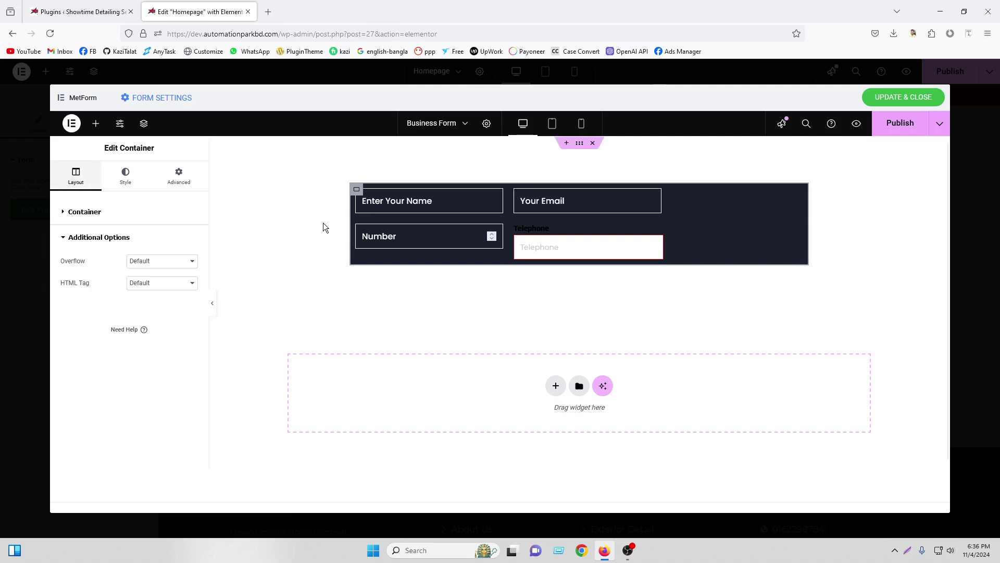
click(86, 211)
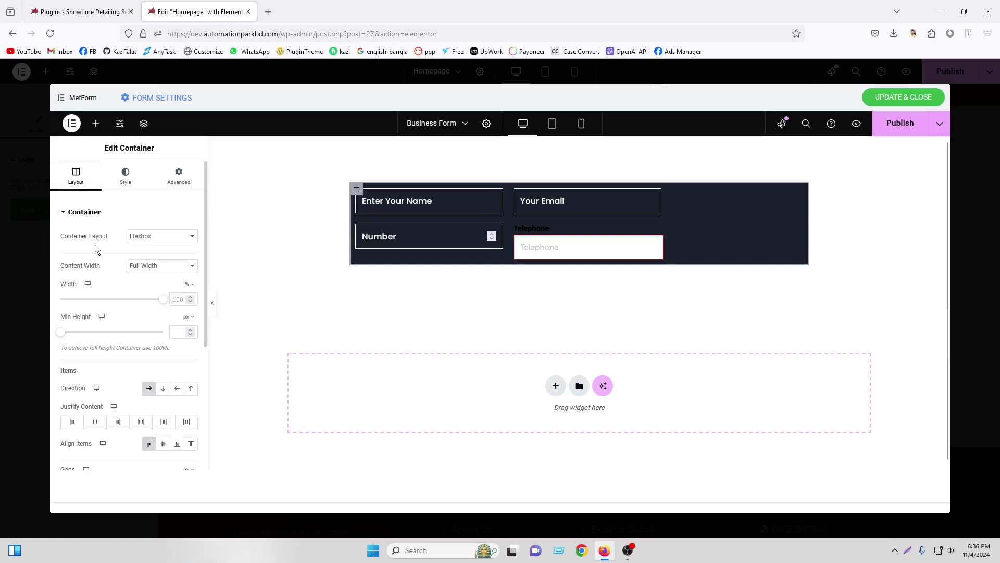
scroll(119, 346, down, 4)
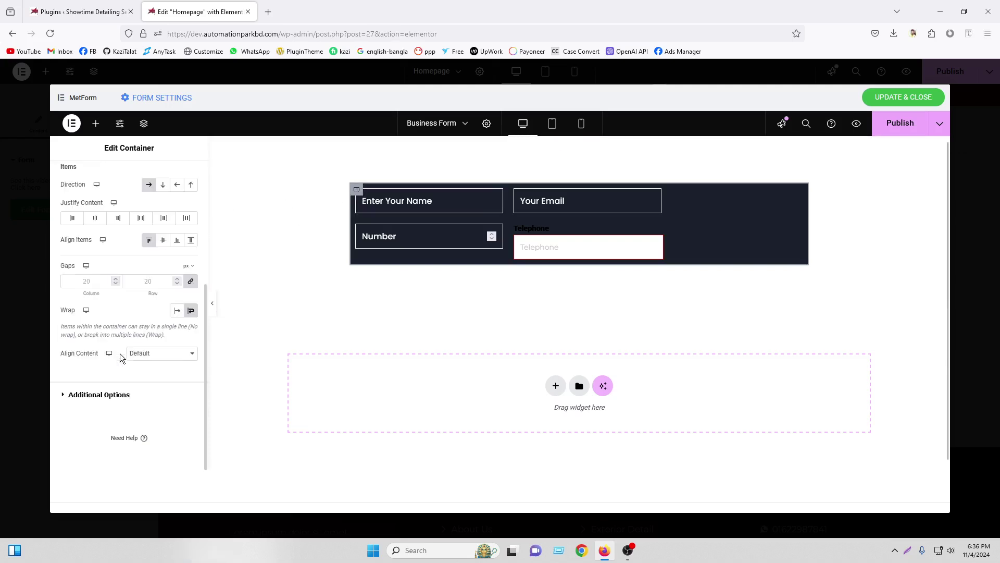
click(86, 282)
text(0)
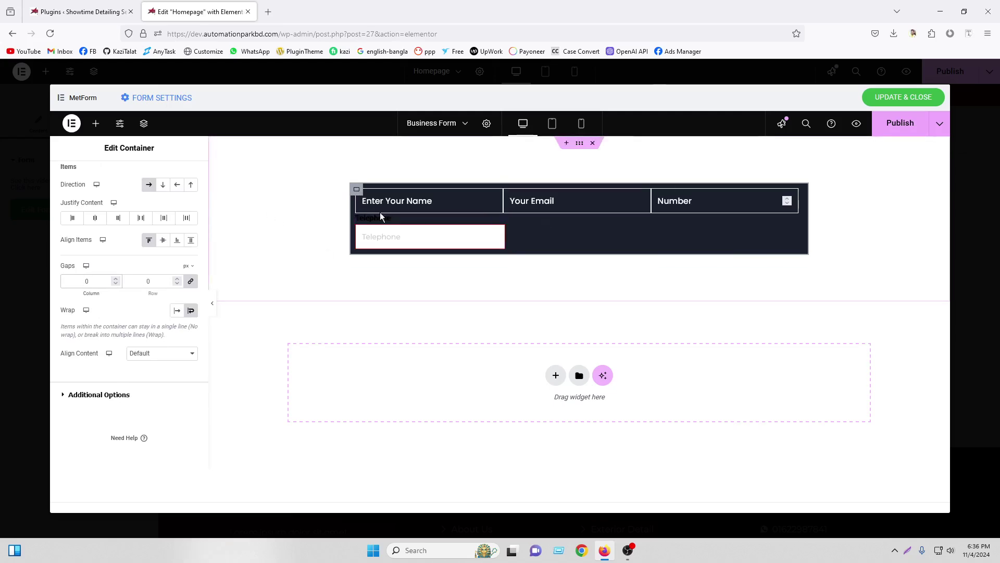
Narrow the Name, Email and Number fields to a custom width of about 30%
click(497, 196)
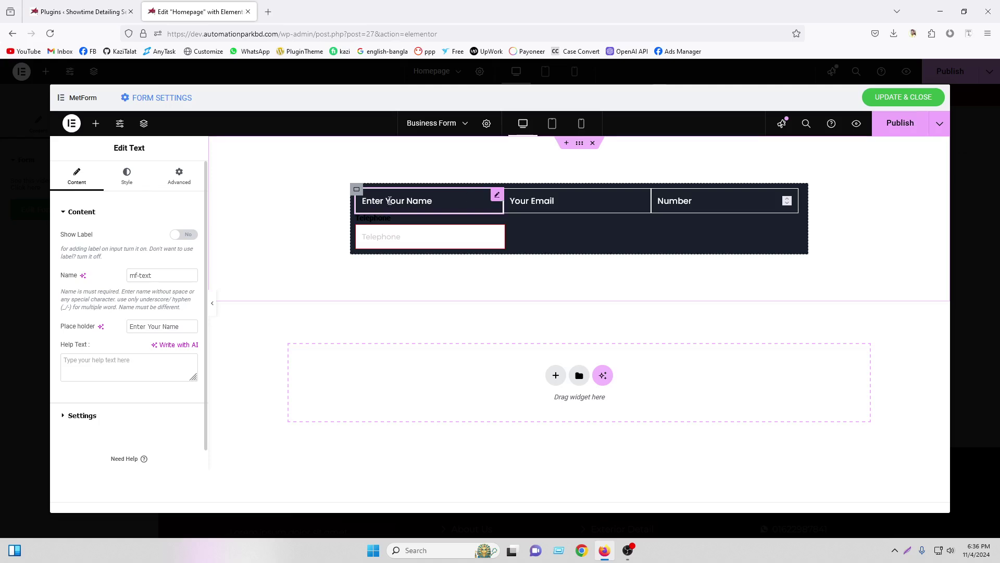
click(179, 176)
click(181, 351)
key(Down)
key(Down)
key(Down)
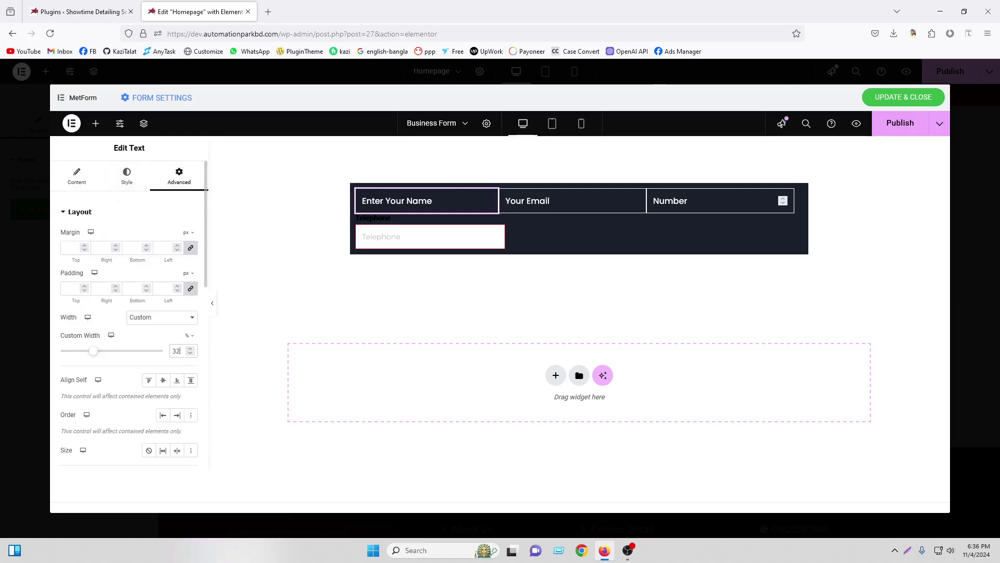
click(632, 197)
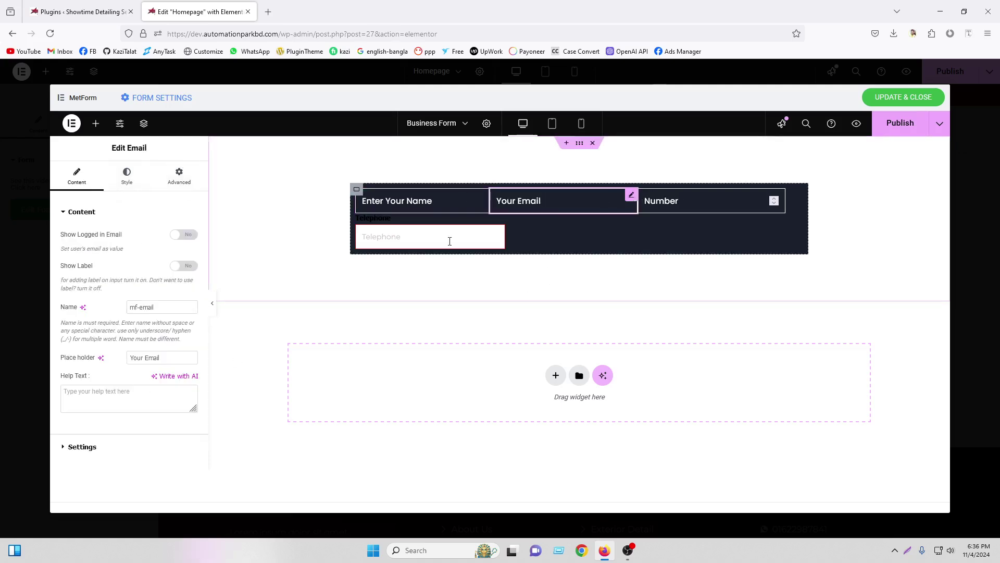
click(179, 176)
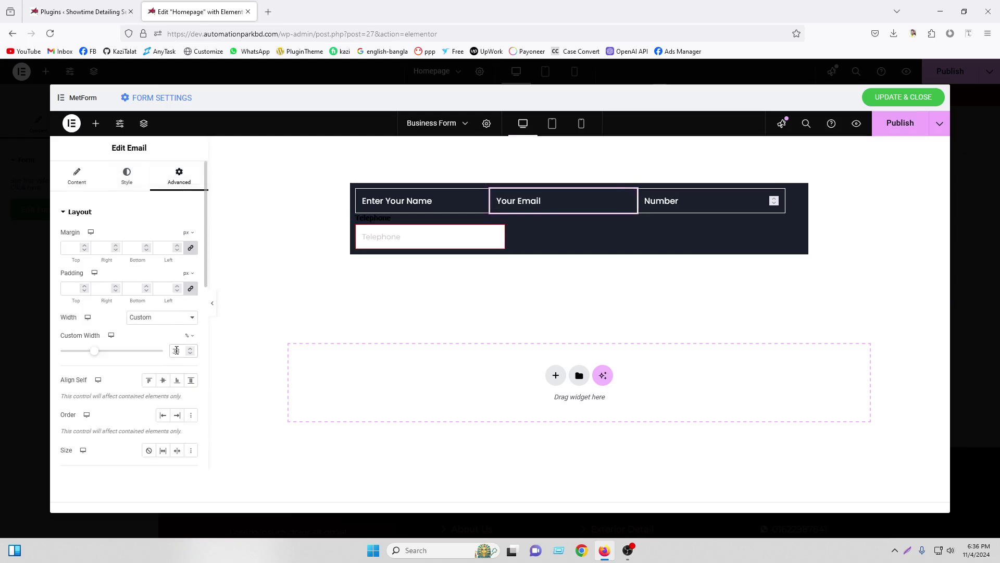
click(176, 350)
key(Down)
key(Down)
key(Down)
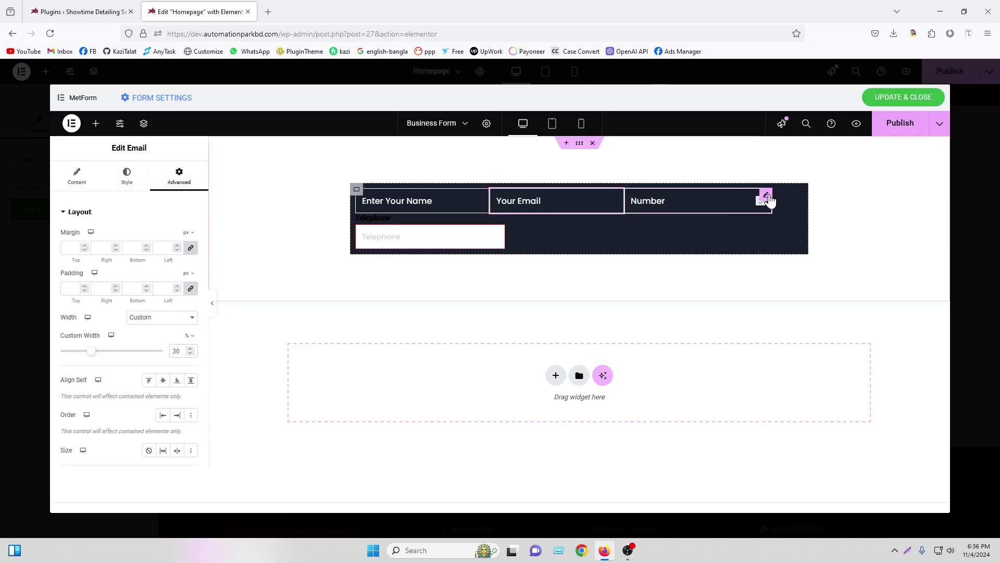
click(766, 197)
click(179, 176)
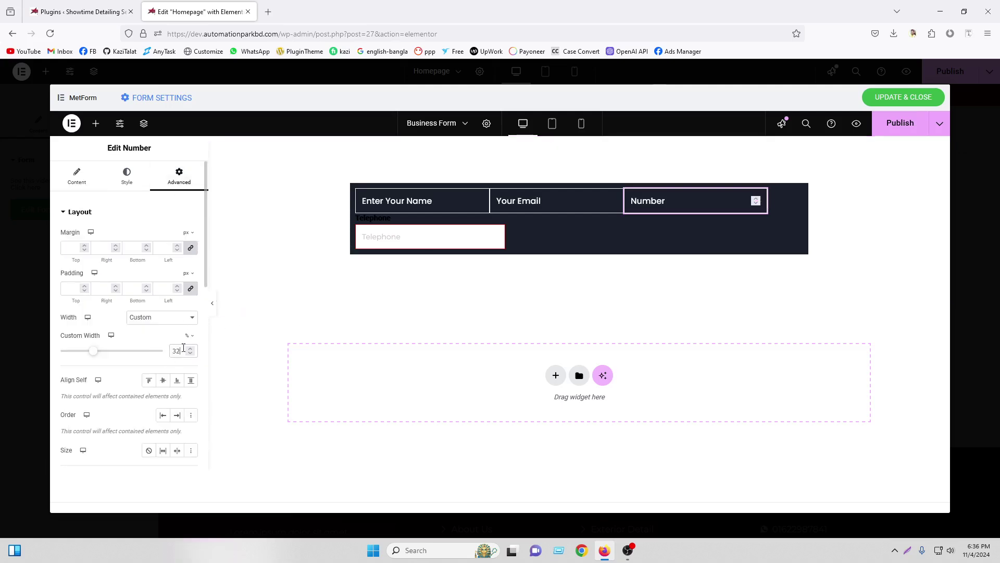
key(Down)
key(Down)
click(356, 189)
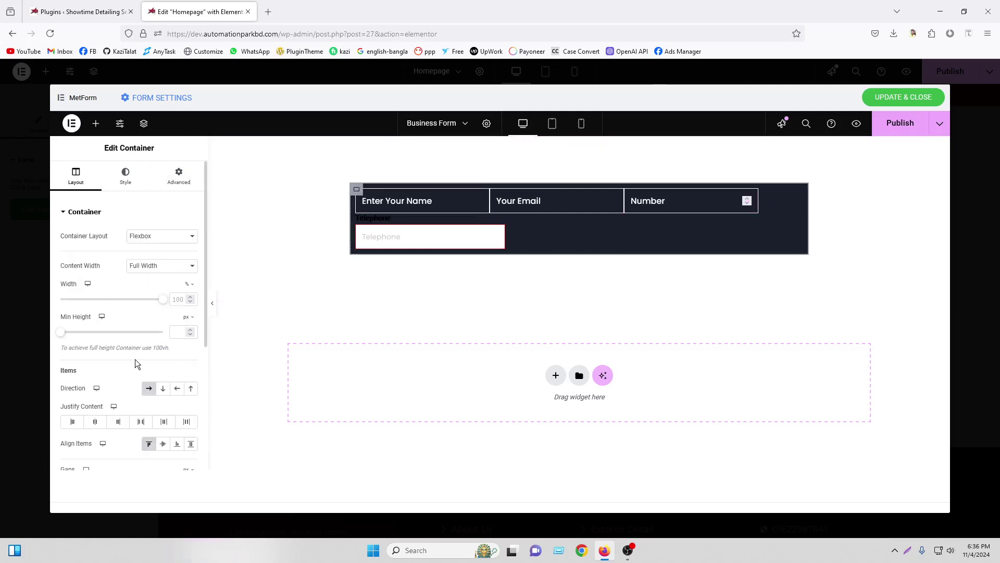
scroll(138, 363, down, 3)
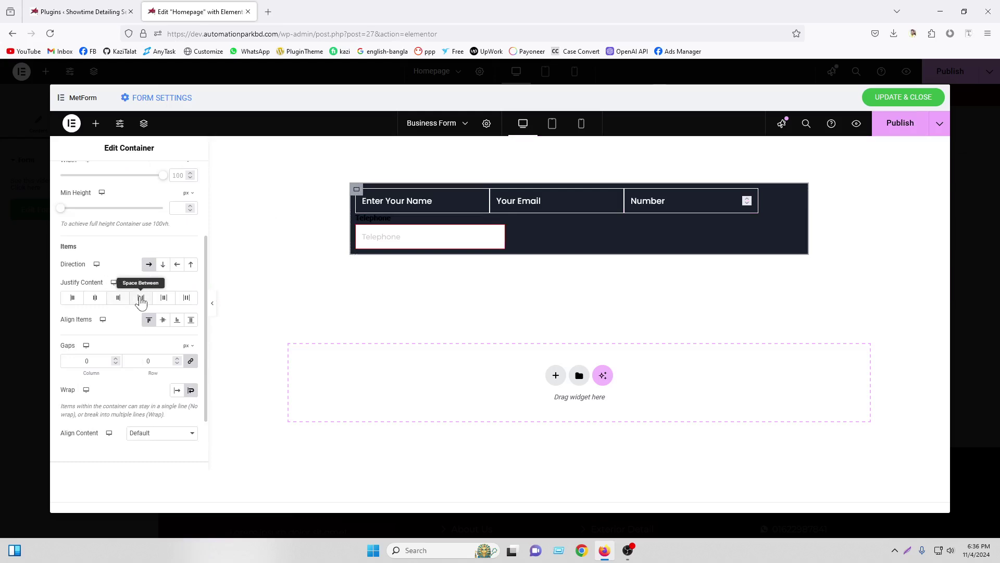
Set Justify Content to Space Between and give Telephone the name field's style with label hidden
click(141, 298)
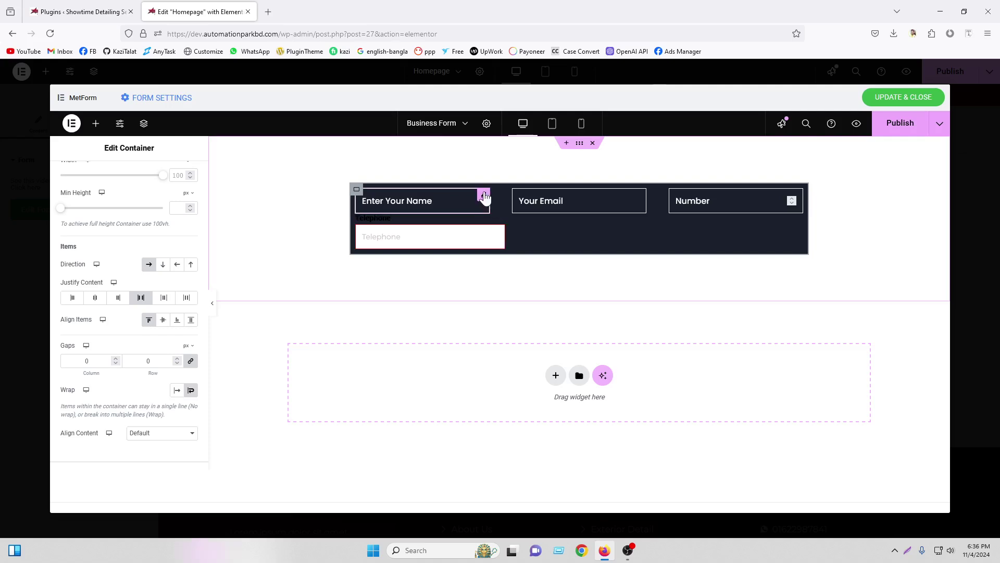
right_click(485, 197)
key(Escape)
right_click(500, 222)
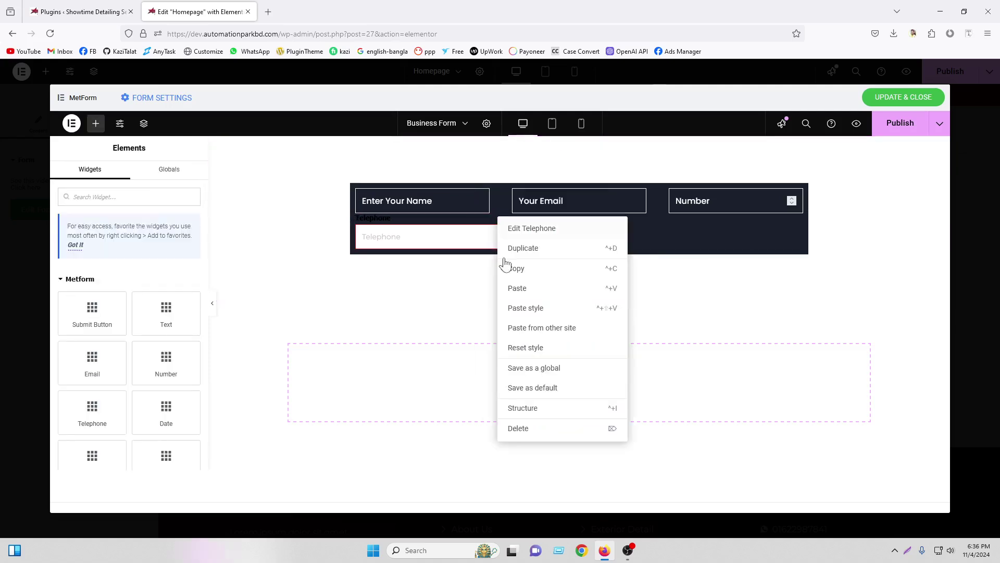
click(520, 307)
click(484, 218)
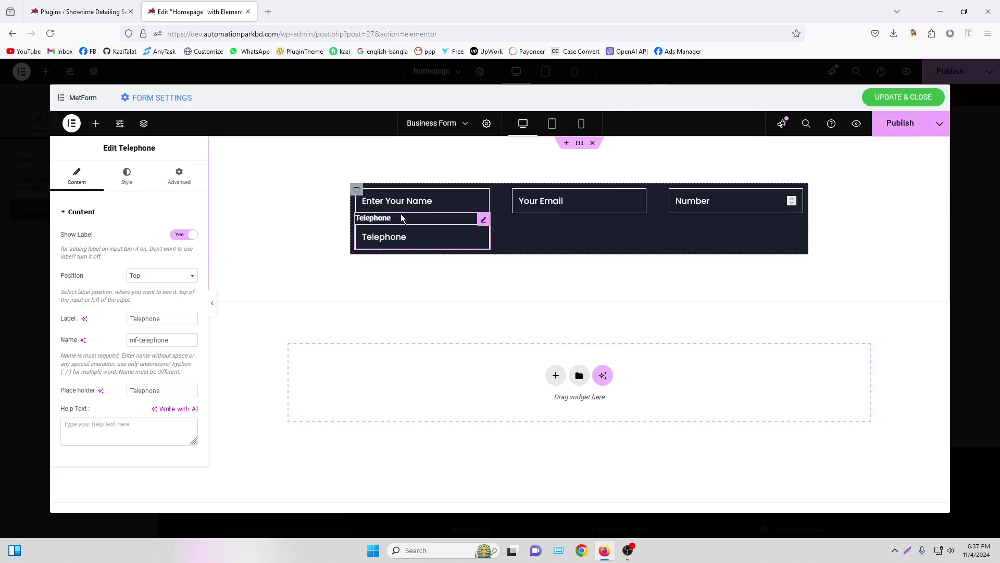
click(182, 236)
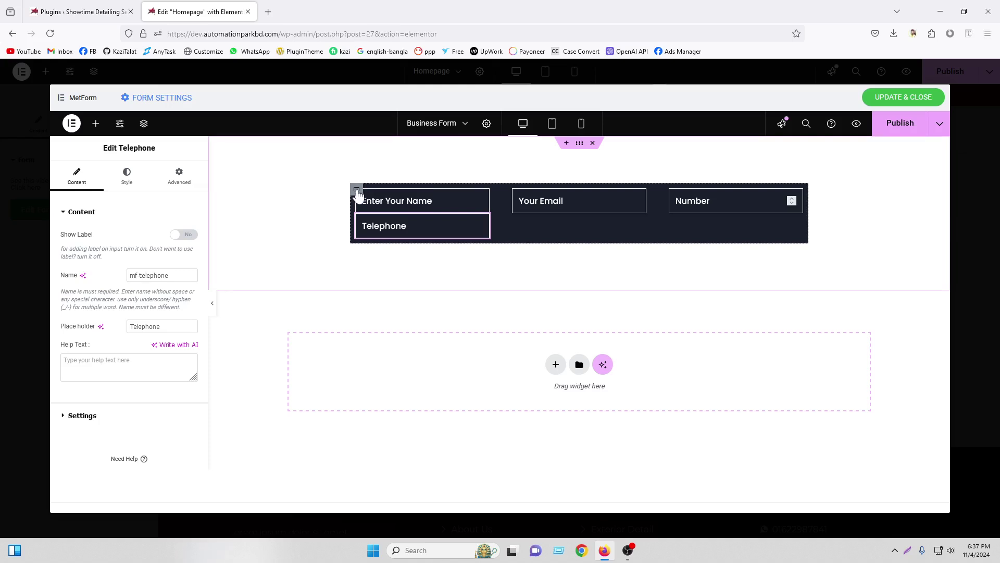
Set the dark container's minimum height to 220 px
click(358, 192)
mouse_move(61, 332)
mouse_down()
mouse_move(87, 339)
mouse_move(79, 341)
mouse_up()
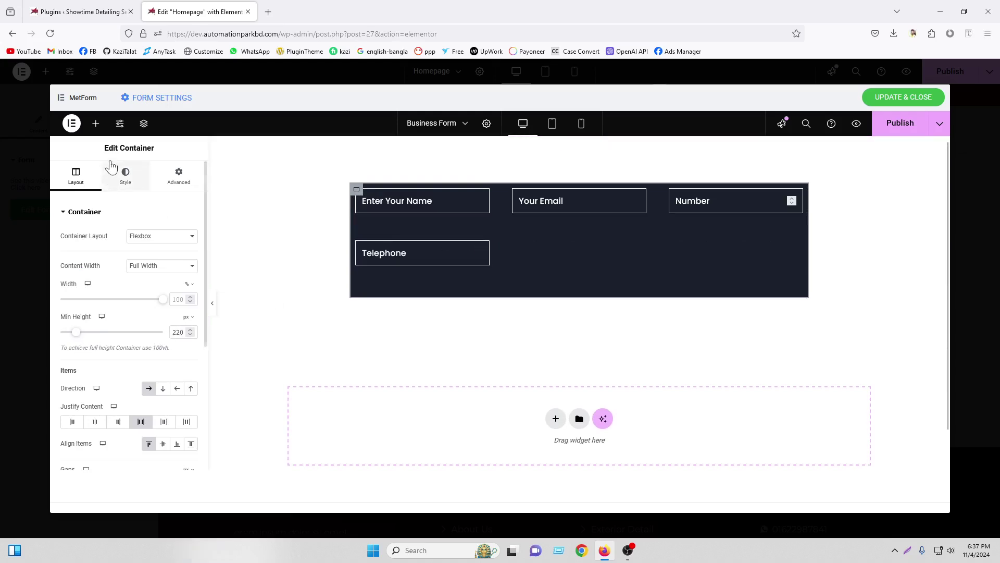
click(97, 125)
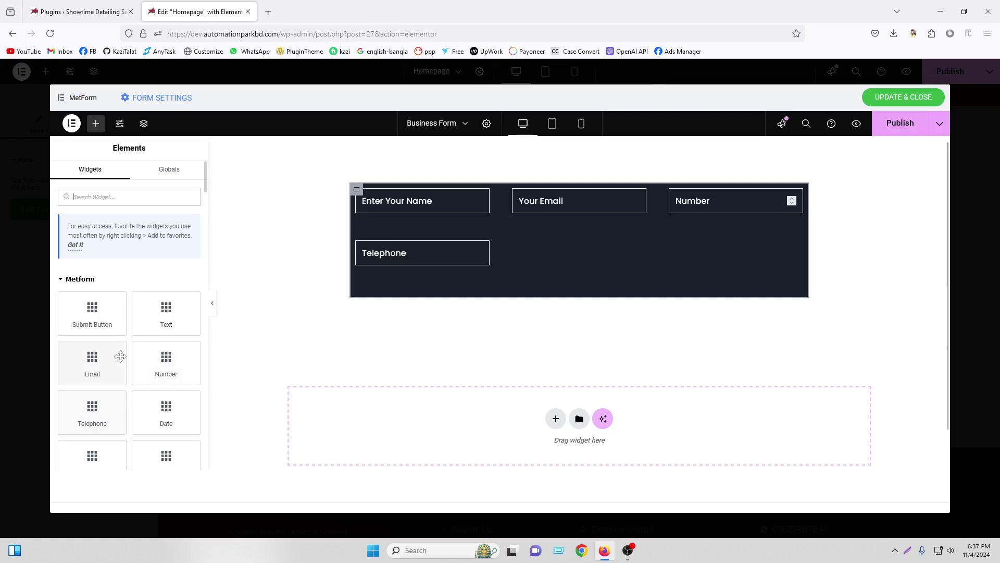
Add a Date field beside Telephone and align the row's fields to the start
drag(163, 412, 461, 257)
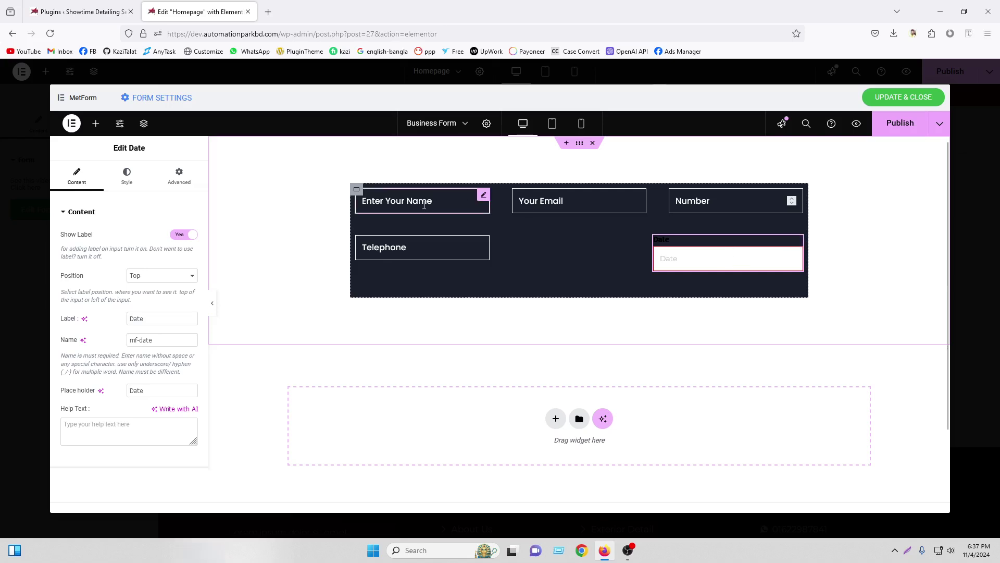
click(356, 191)
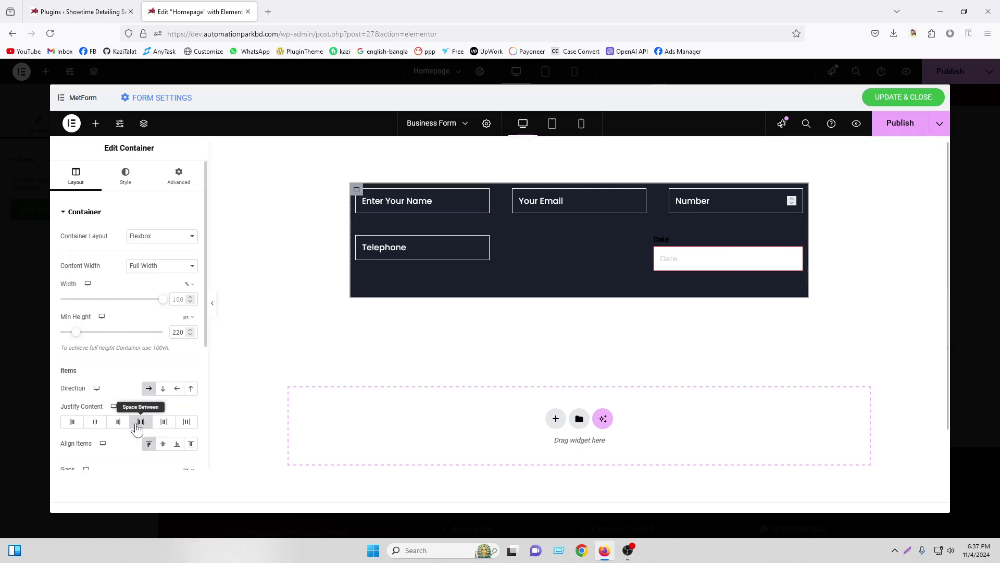
click(73, 421)
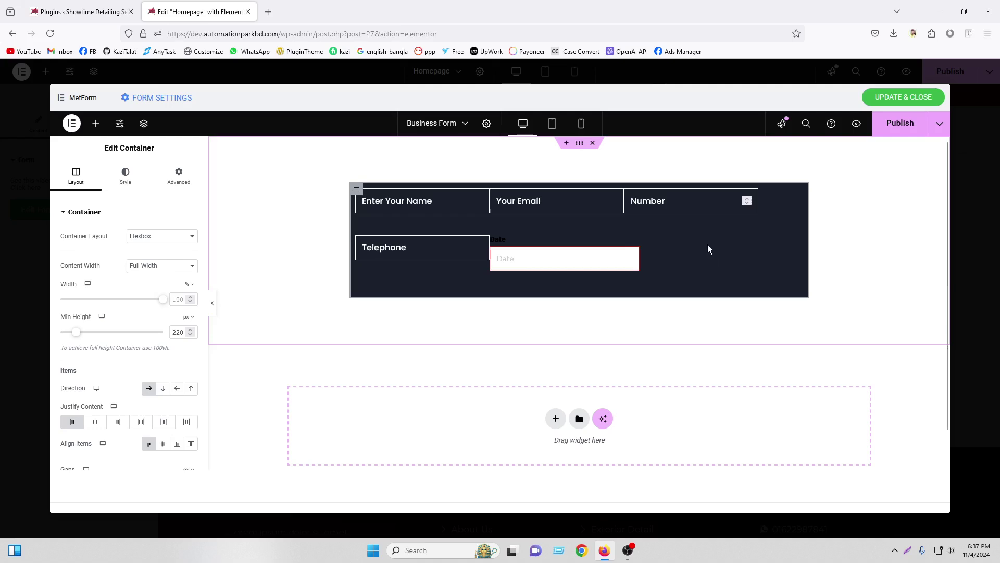
Paste the Telephone field's style onto Date and hide the Date field's label
right_click(434, 249)
click(465, 298)
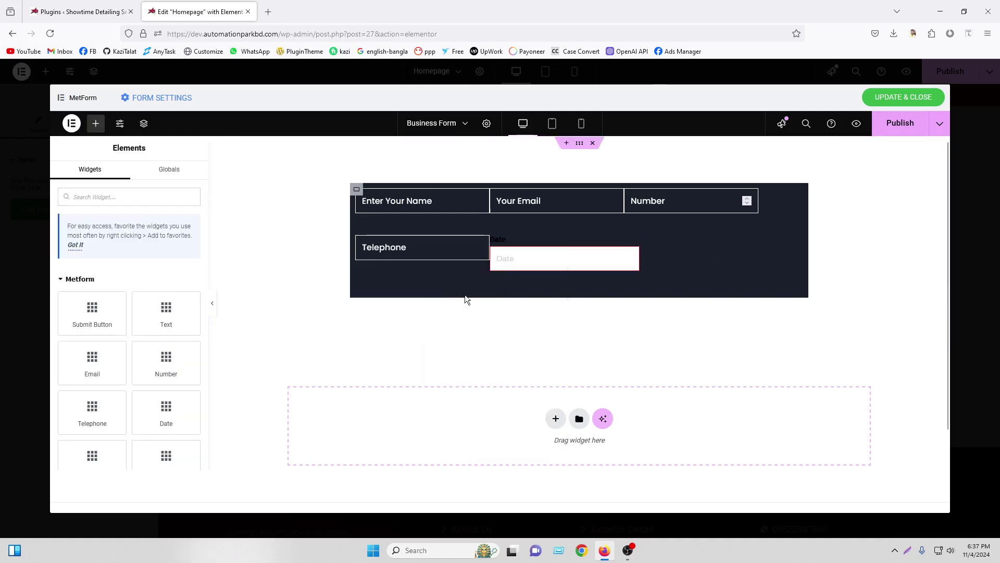
right_click(568, 251)
click(592, 335)
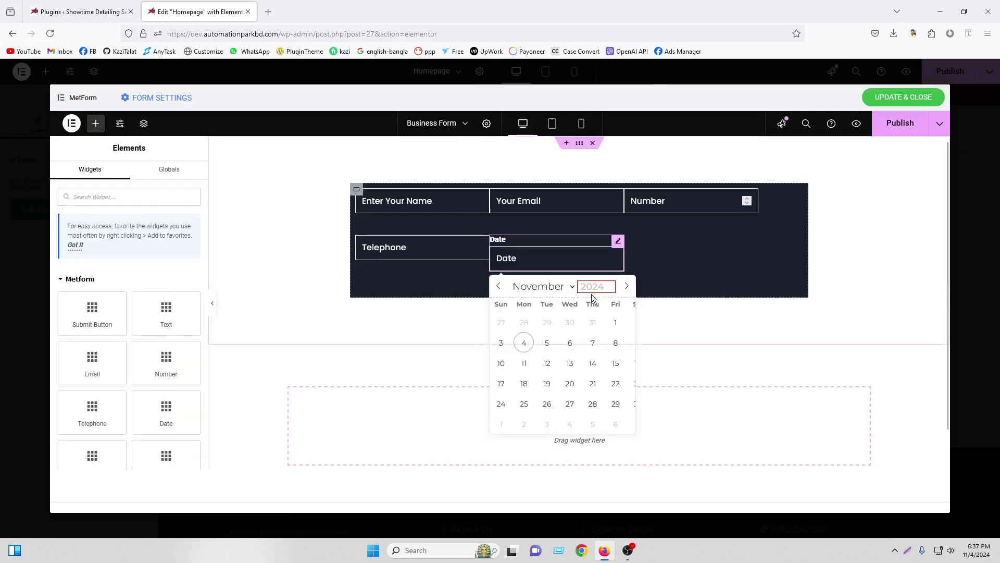
click(619, 244)
click(183, 234)
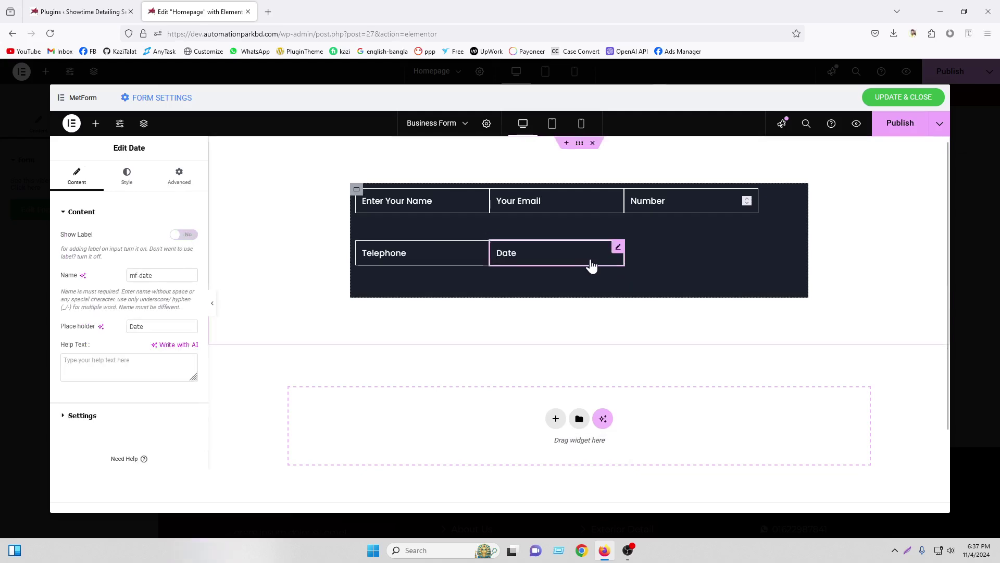
Check the restyled Date field, then bring up the name field's style options
click(552, 261)
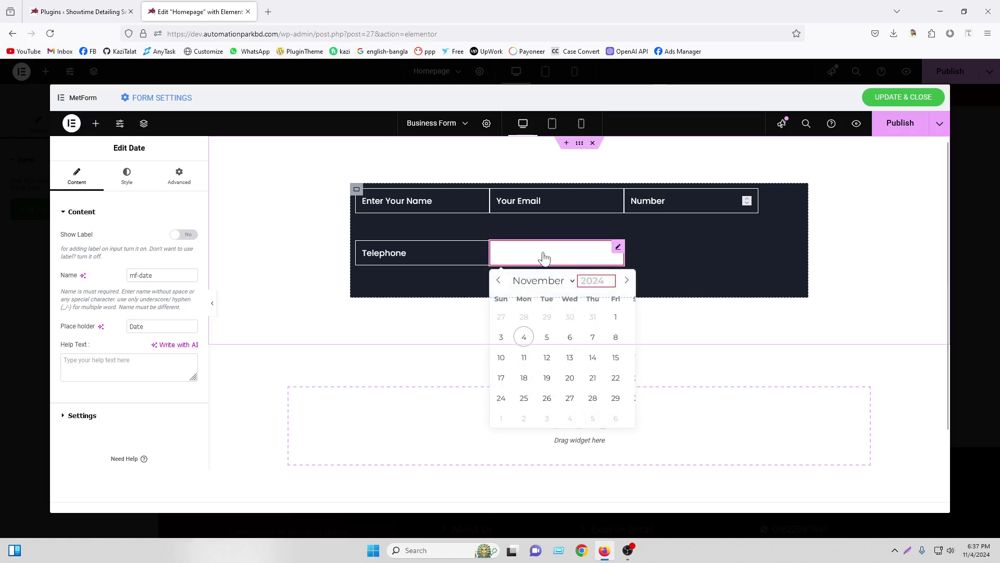
click(422, 251)
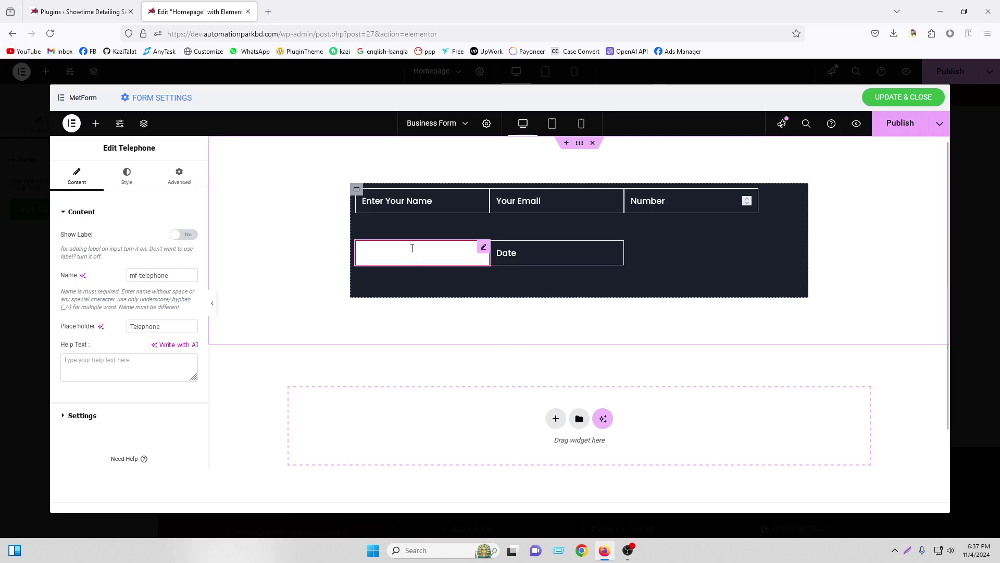
click(417, 204)
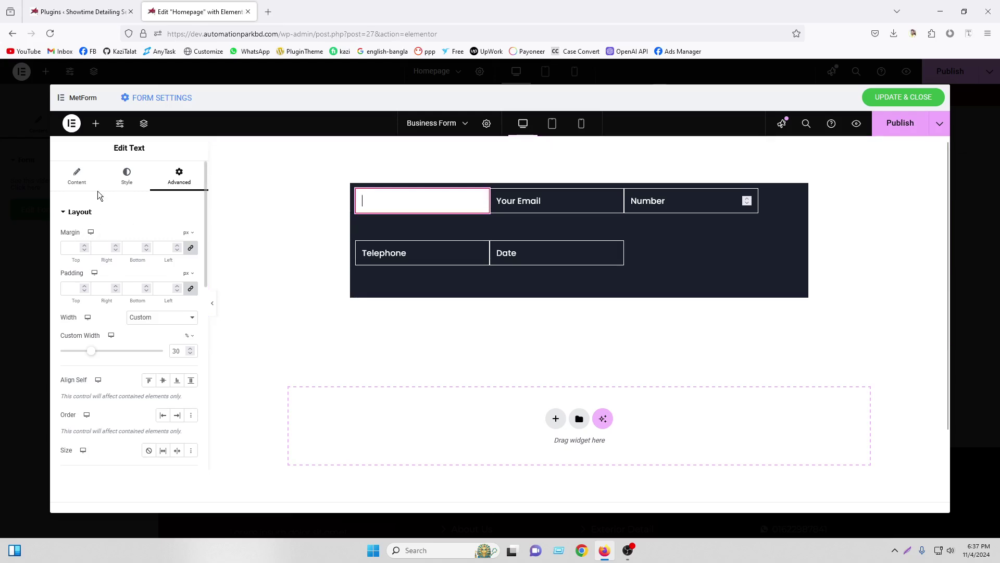
click(127, 184)
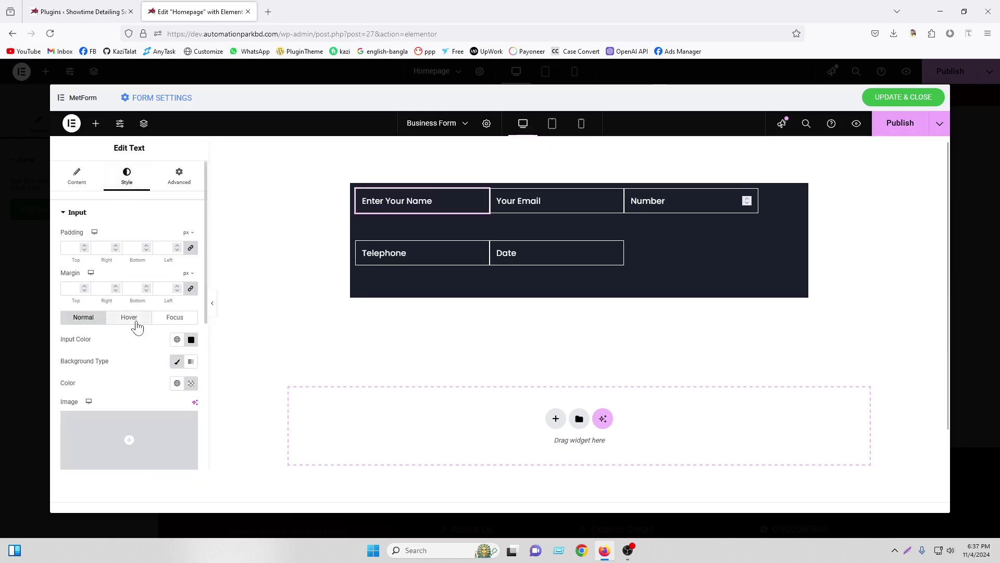
Give the name field's hover state a transparent Classic background and white #FFFFFF text
click(130, 319)
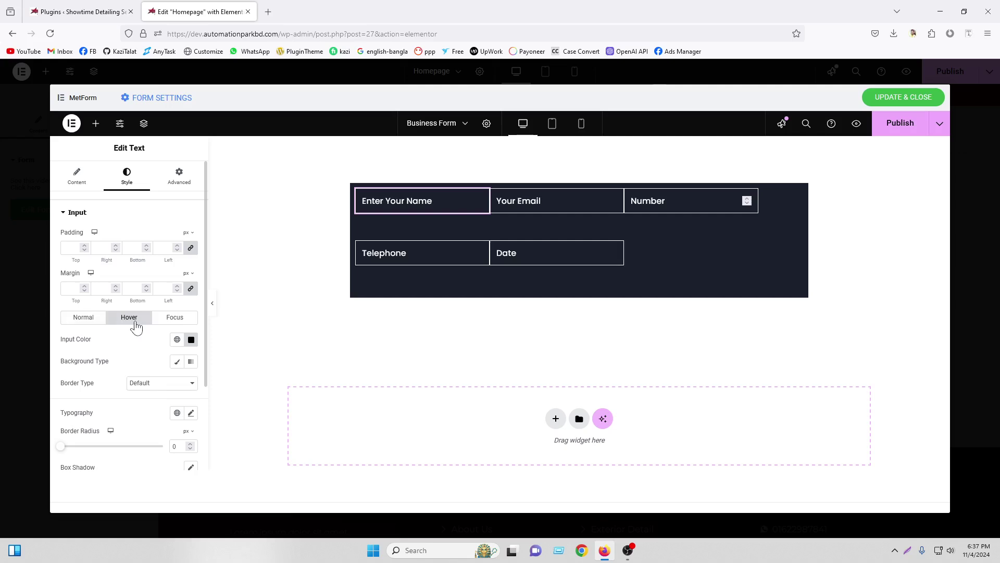
click(177, 362)
click(191, 383)
drag(250, 342, 98, 333)
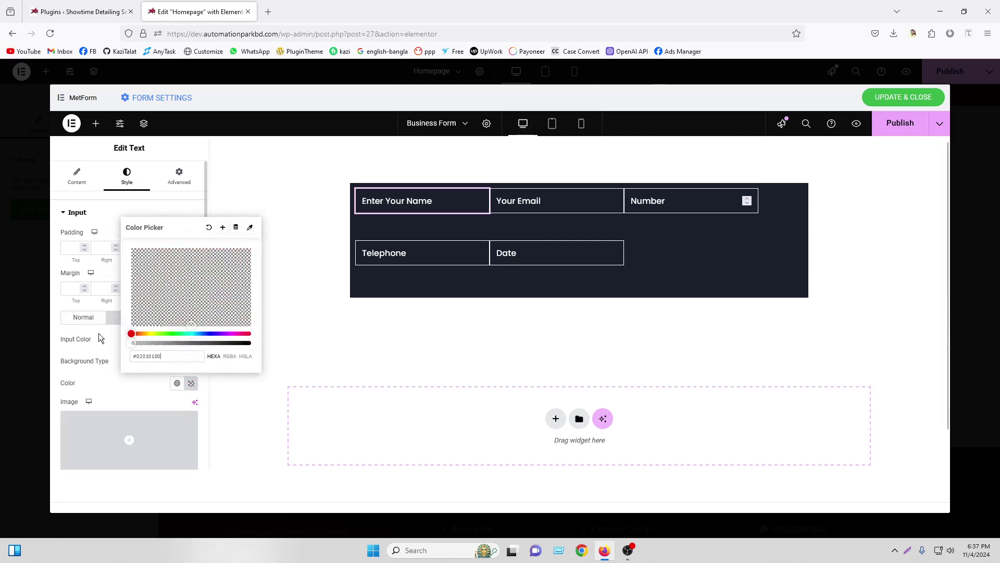
click(98, 373)
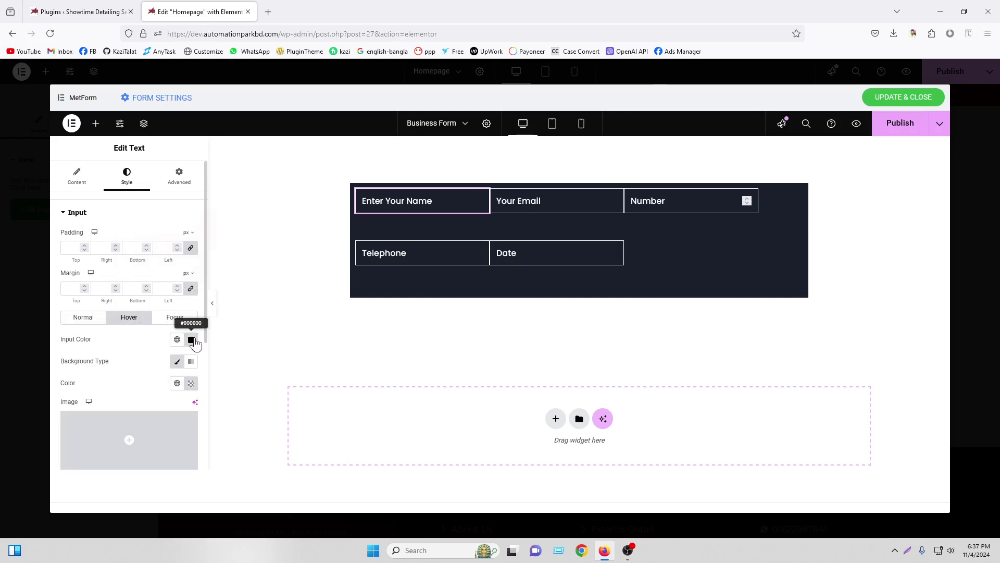
click(191, 340)
text(#FFFFFF)
click(96, 366)
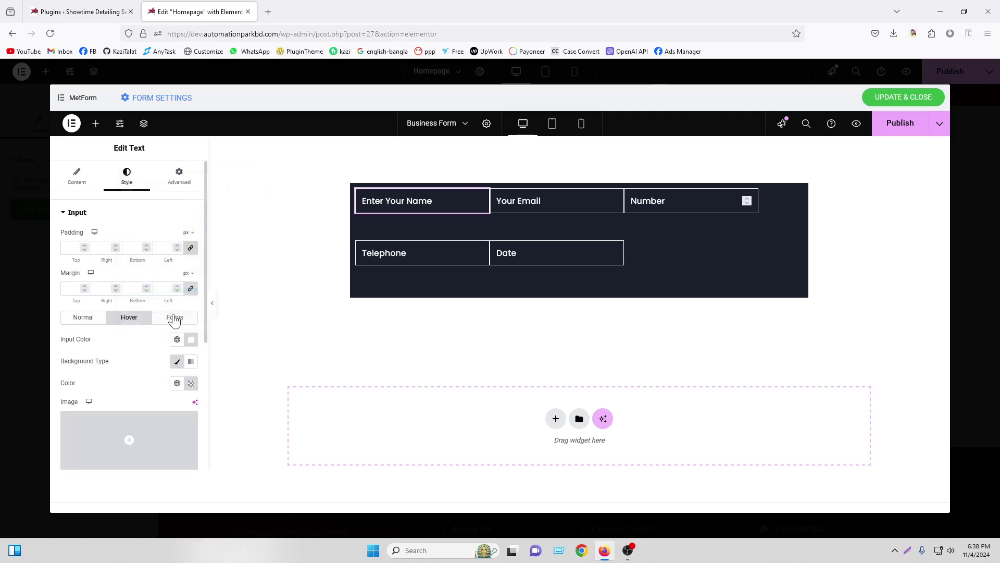
Give the name field's focus state a transparent Classic background with alpha 0
click(171, 316)
click(191, 339)
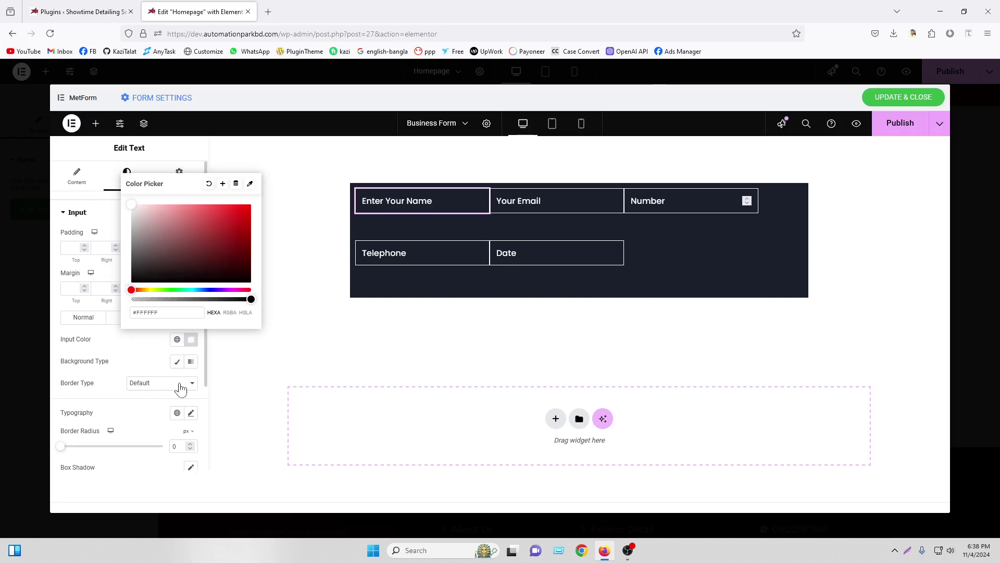
click(177, 362)
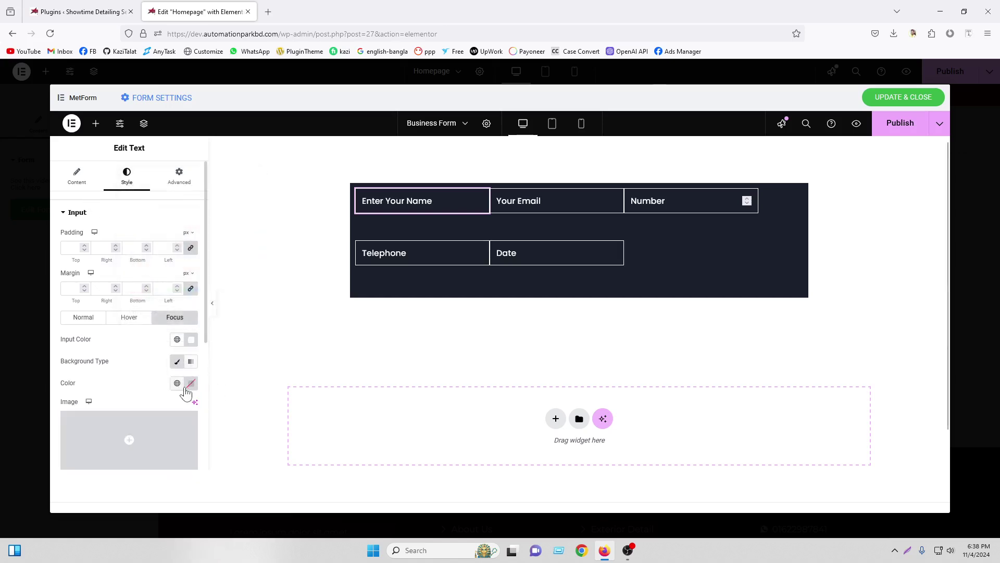
click(191, 383)
drag(249, 342, 129, 341)
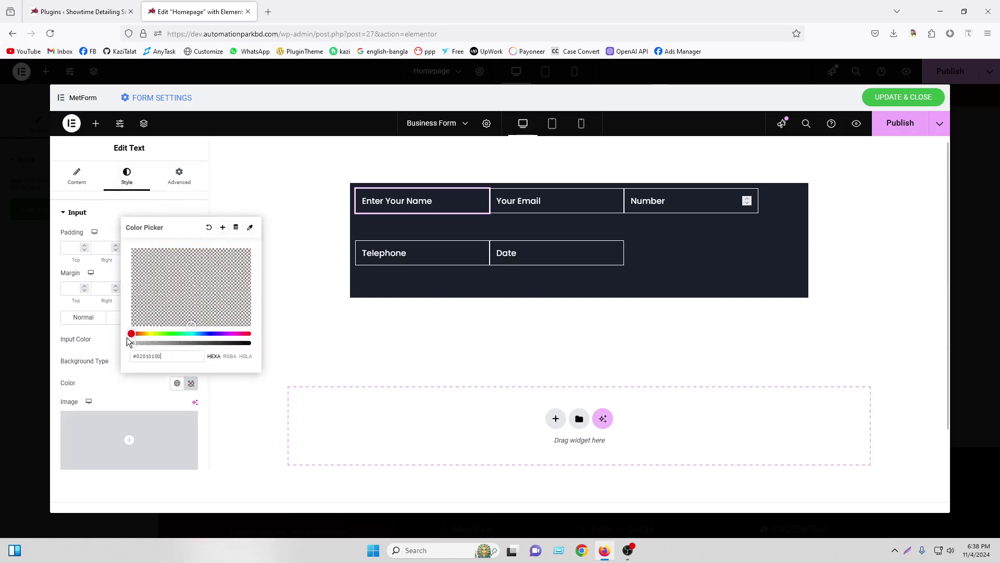
Test the name field by typing 'tytyt', then return to its Normal style and placeholder options
click(405, 204)
text(tytyty)
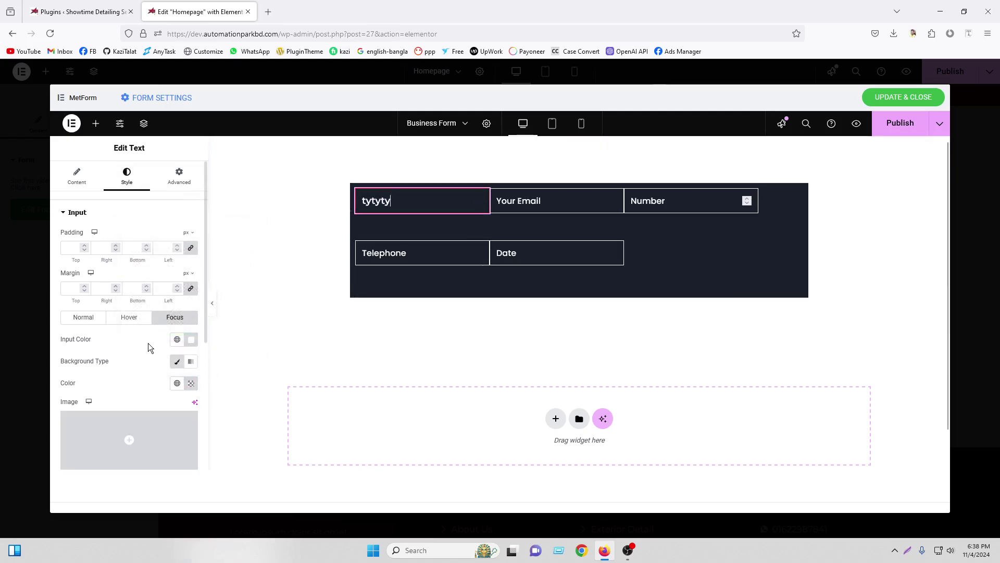
scroll(151, 343, down, 4)
scroll(135, 368, up, 4)
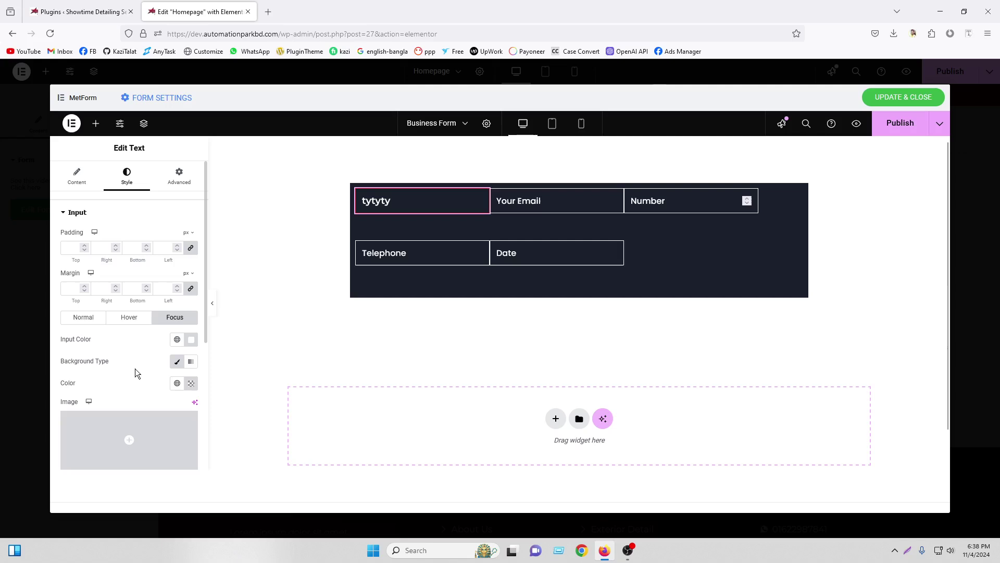
click(89, 318)
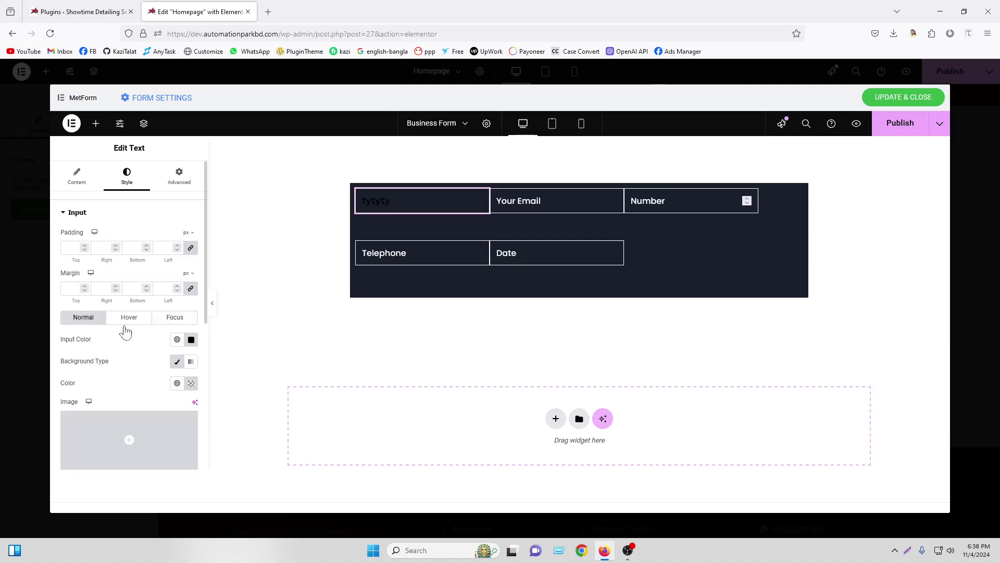
scroll(120, 397, down, 5)
click(117, 425)
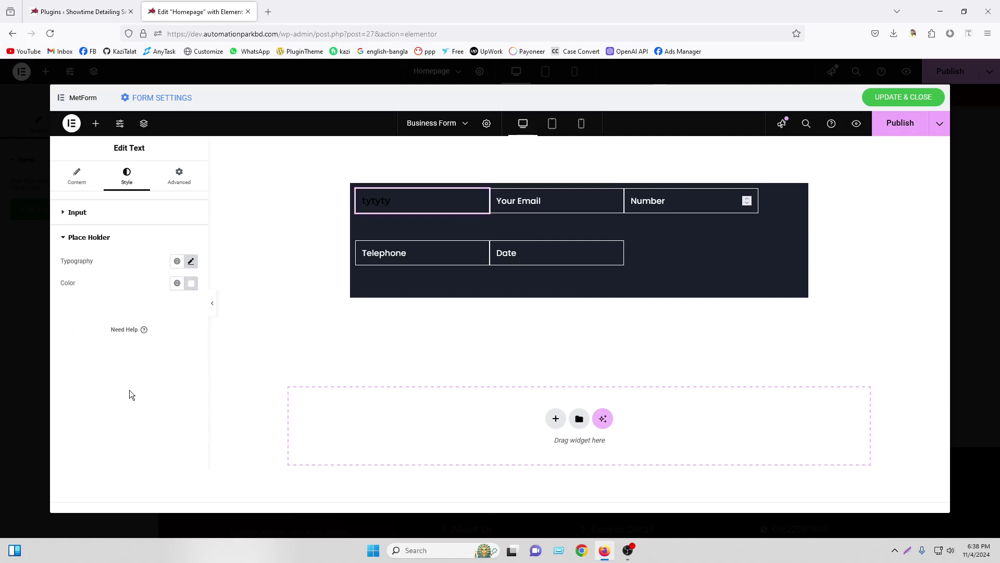
right_click(406, 205)
Copy the name field and paste its style onto Email, Number, Telephone and Date
click(436, 251)
right_click(571, 195)
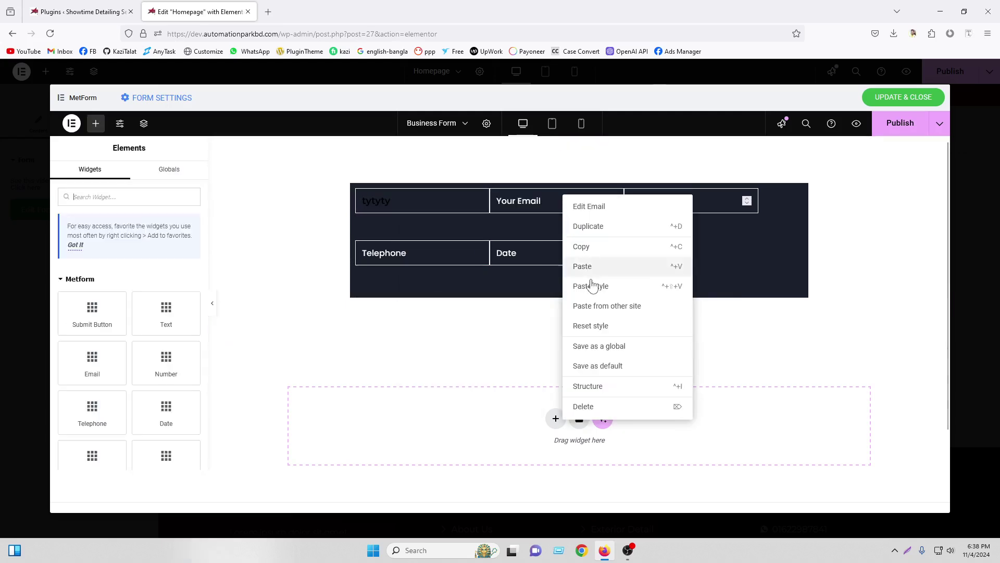
click(590, 286)
right_click(682, 194)
click(693, 285)
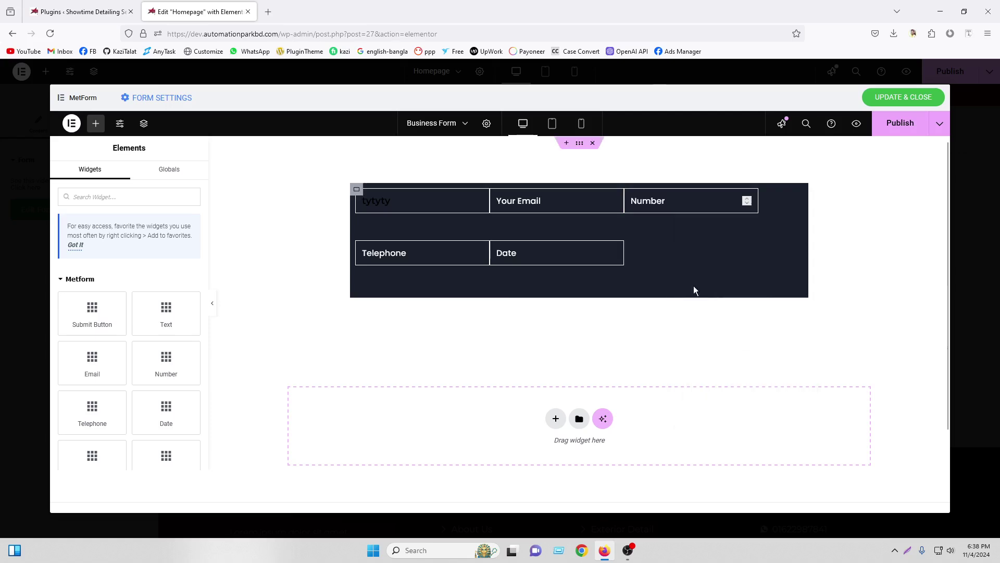
right_click(409, 246)
click(424, 336)
right_click(565, 256)
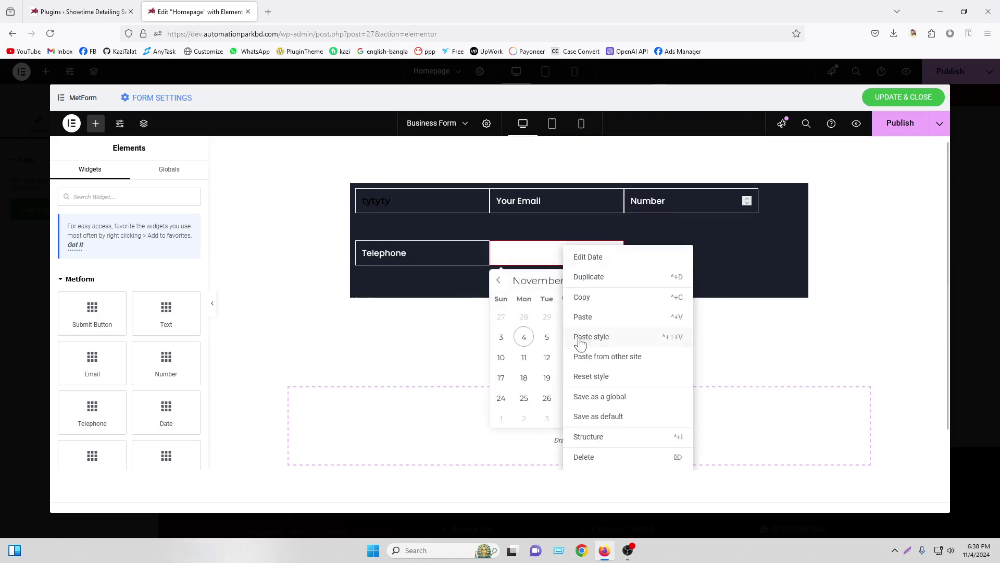
click(576, 339)
Set the name field's normal input text colour to white #FFFFFF
click(549, 208)
text(yujyu)
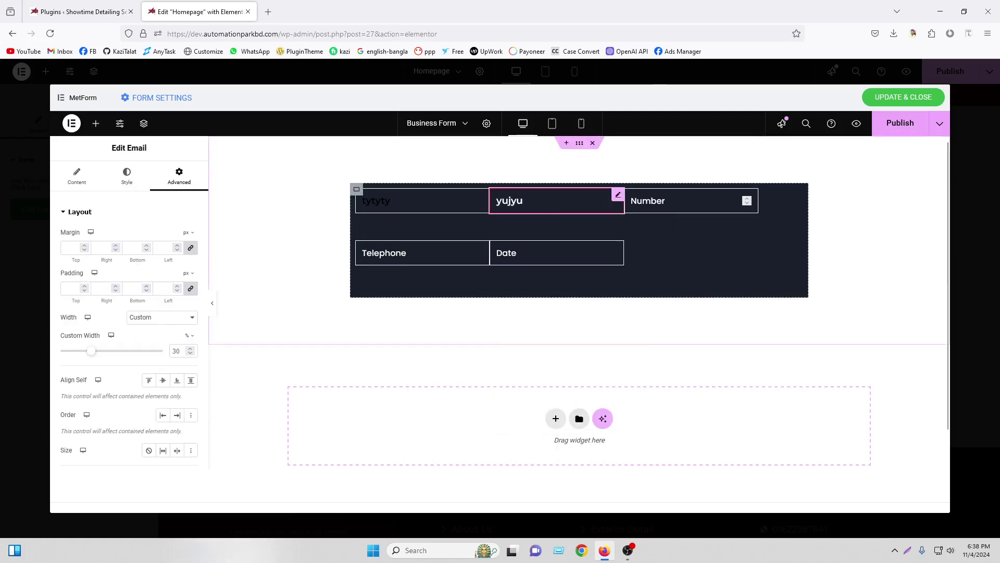
click(405, 202)
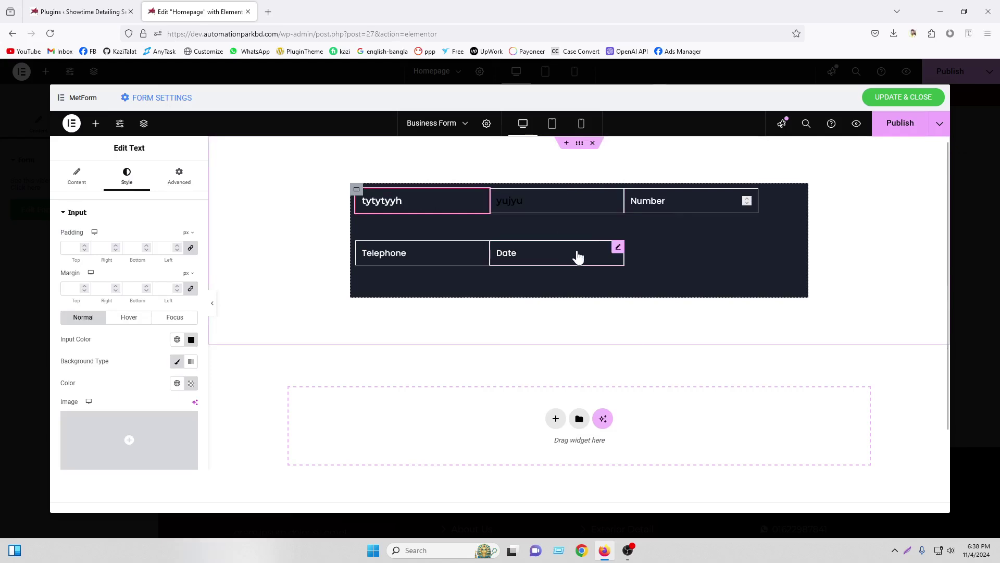
click(704, 246)
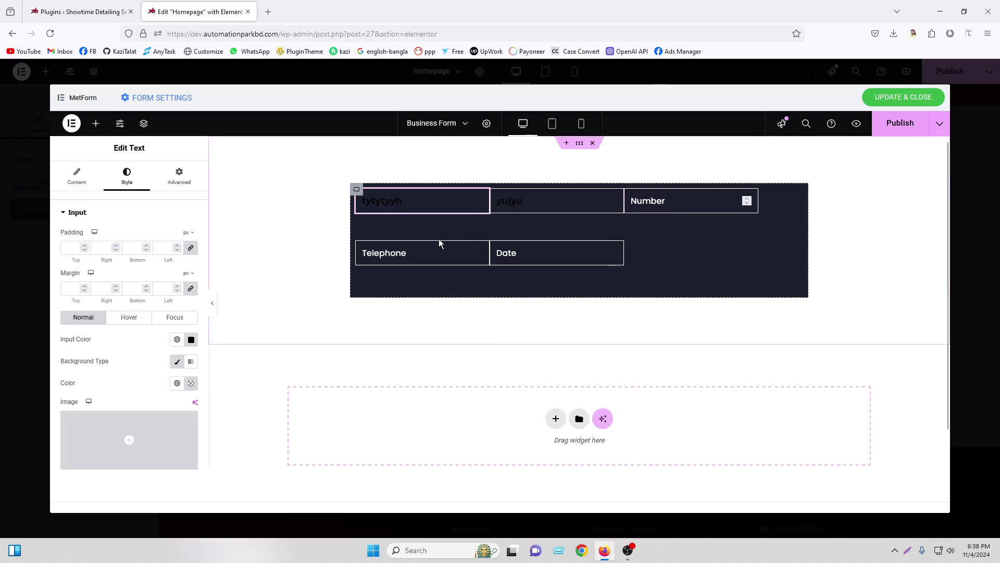
click(192, 339)
key(ctrl+v)
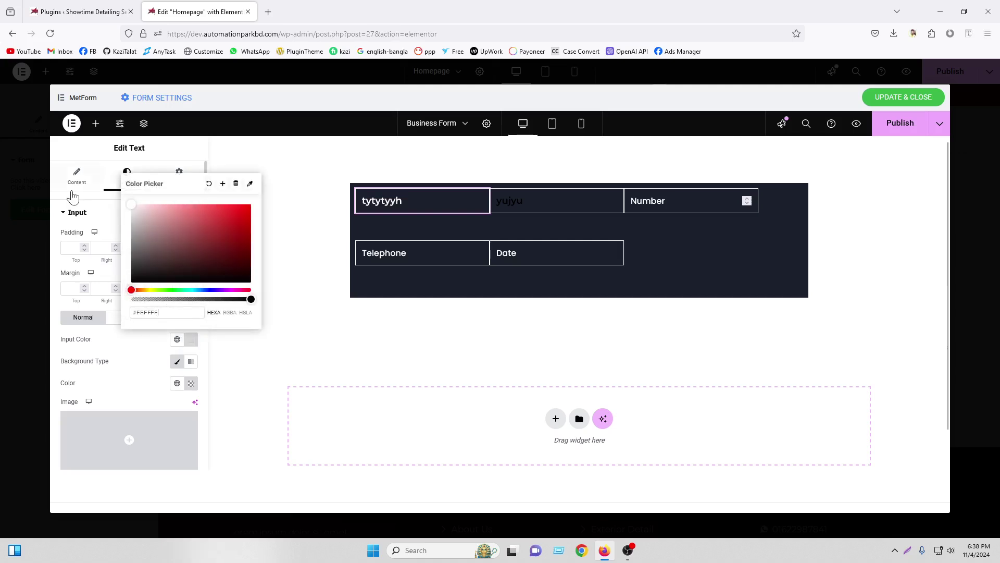
Clear the test text from the Email field so only its 'Your Email' placeholder shows
click(526, 199)
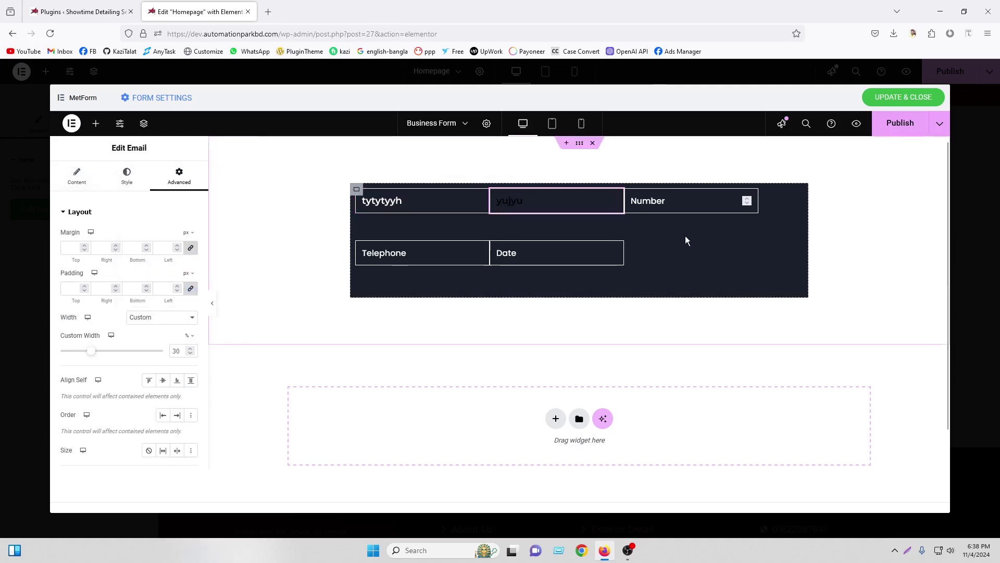
click(543, 203)
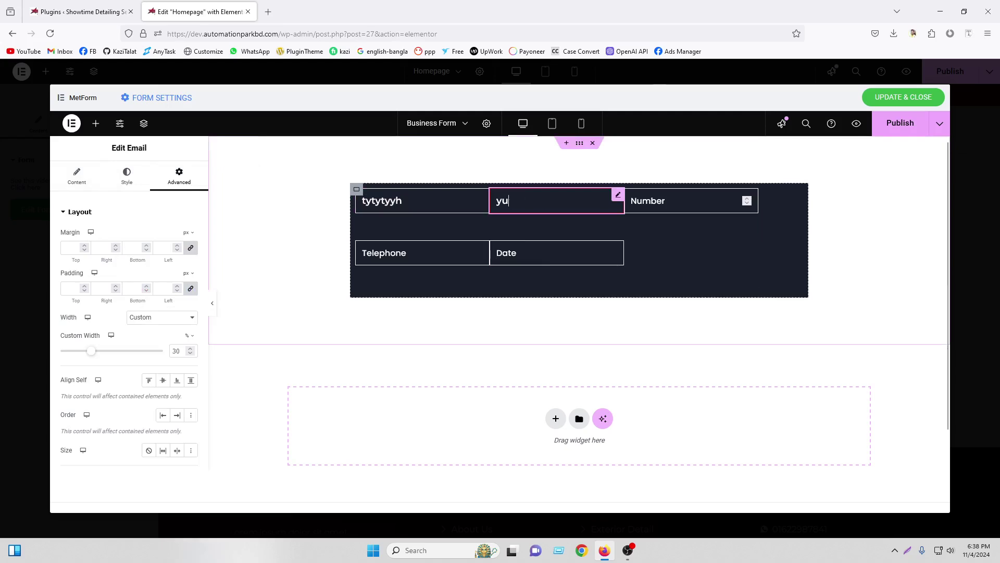
key(BackSpace)
key(BackSpace)
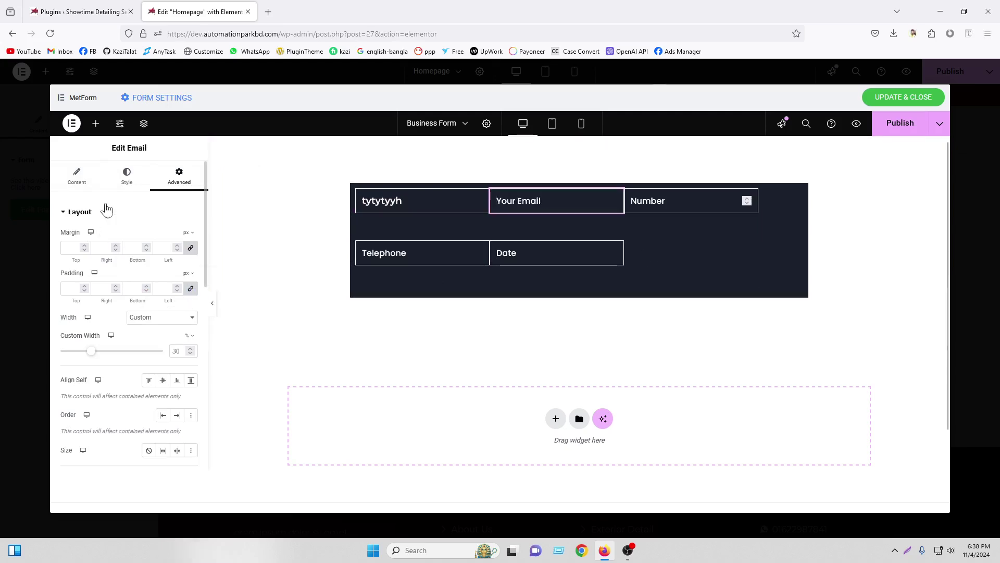
click(95, 123)
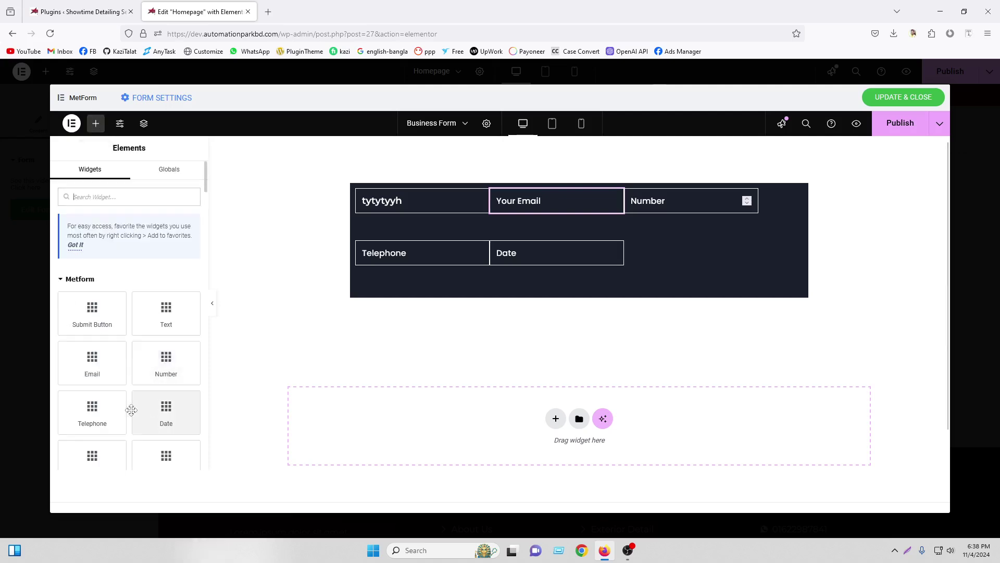
scroll(132, 410, down, 3)
Add a Time field and move it beside Date using the Navigator outline
drag(89, 339, 642, 255)
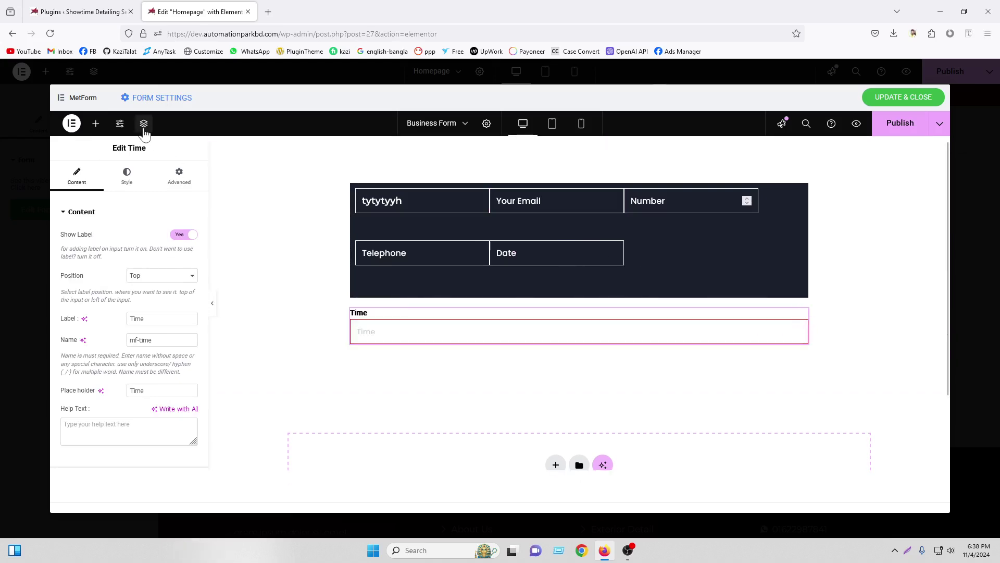
click(144, 124)
drag(868, 292, 871, 301)
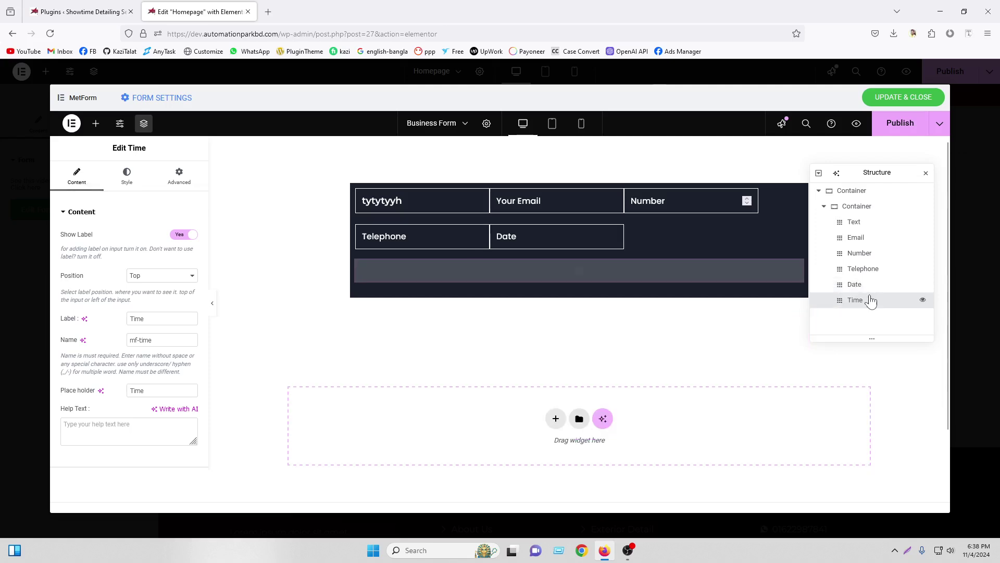
click(925, 176)
Paste the Date field's style onto Time and hide the Time field's label
right_click(531, 245)
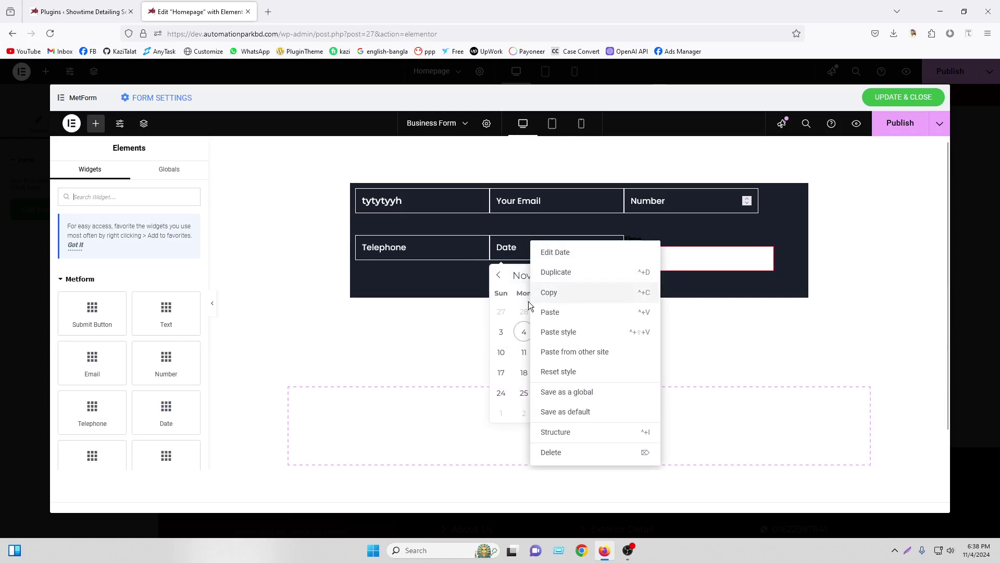
click(563, 290)
right_click(706, 248)
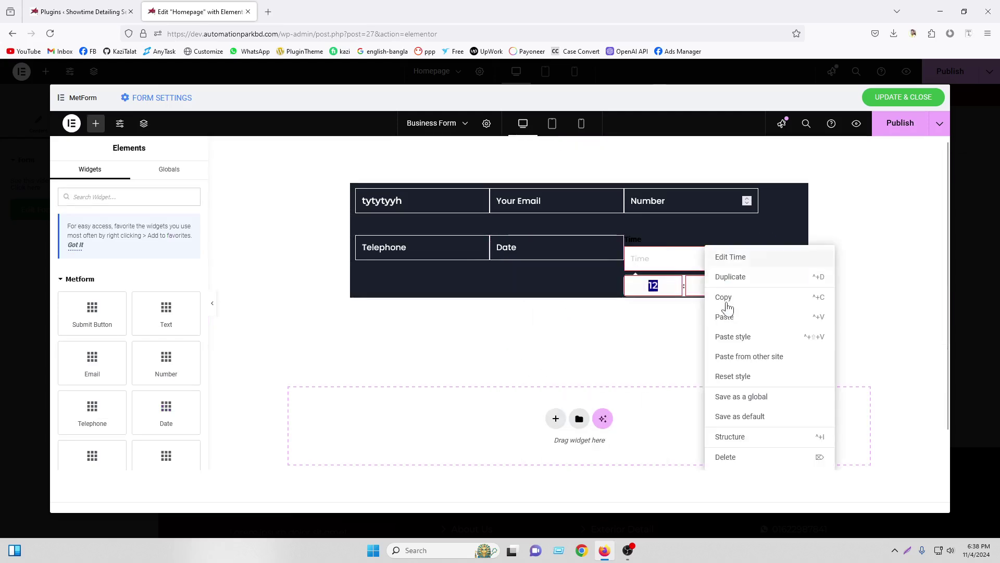
click(744, 341)
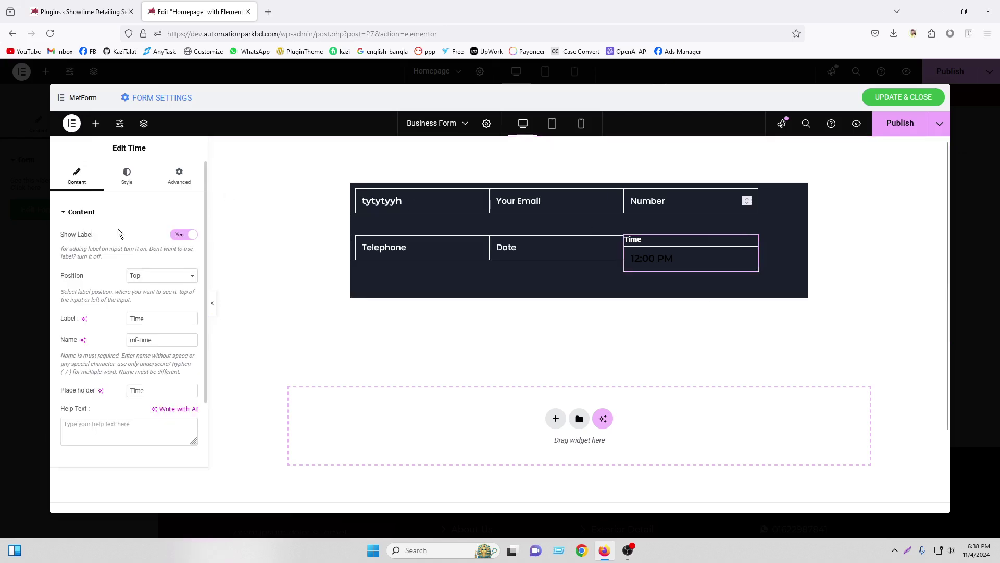
click(185, 235)
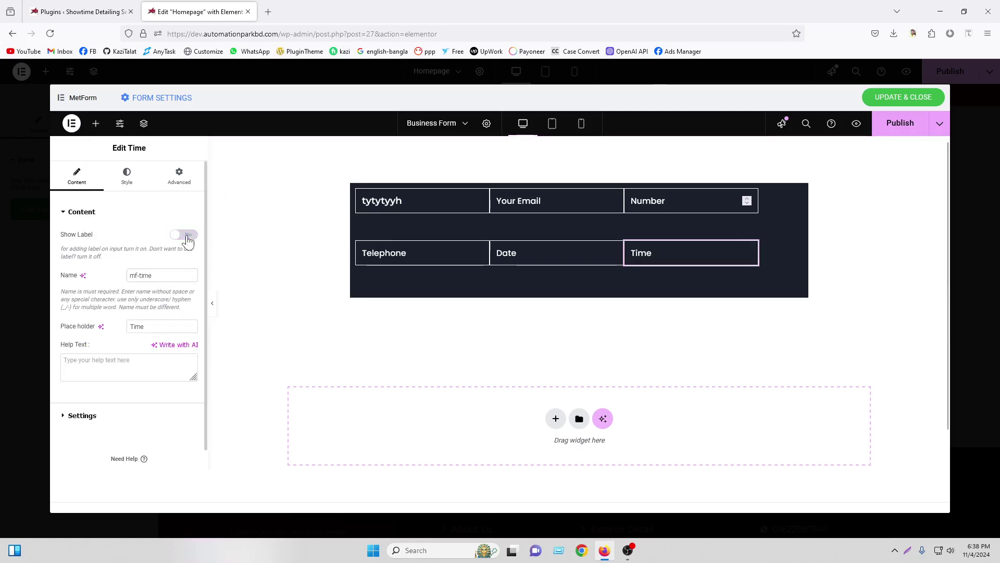
click(95, 123)
Add a Select field to the form after the Time field
scroll(166, 371, down, 3)
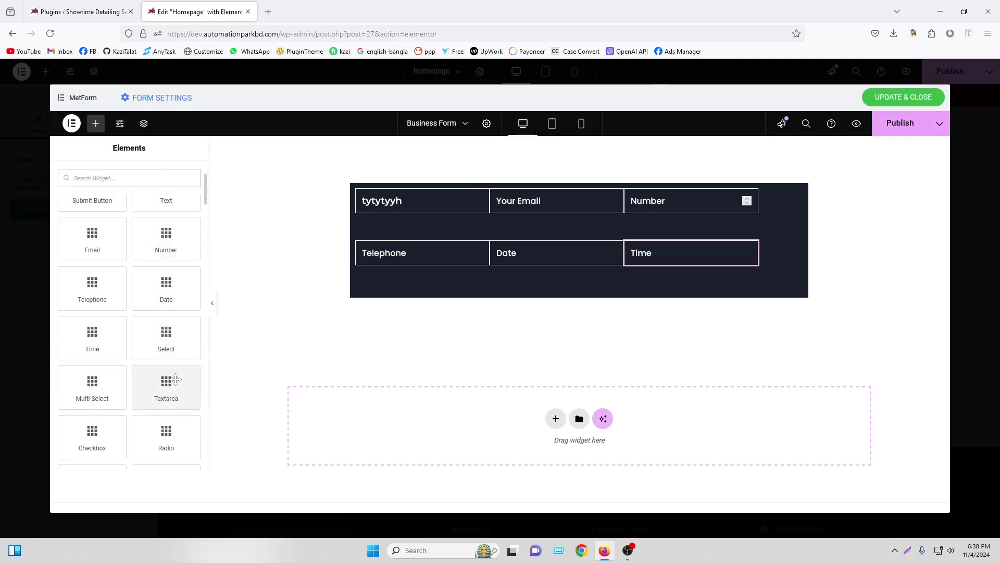
click(692, 255)
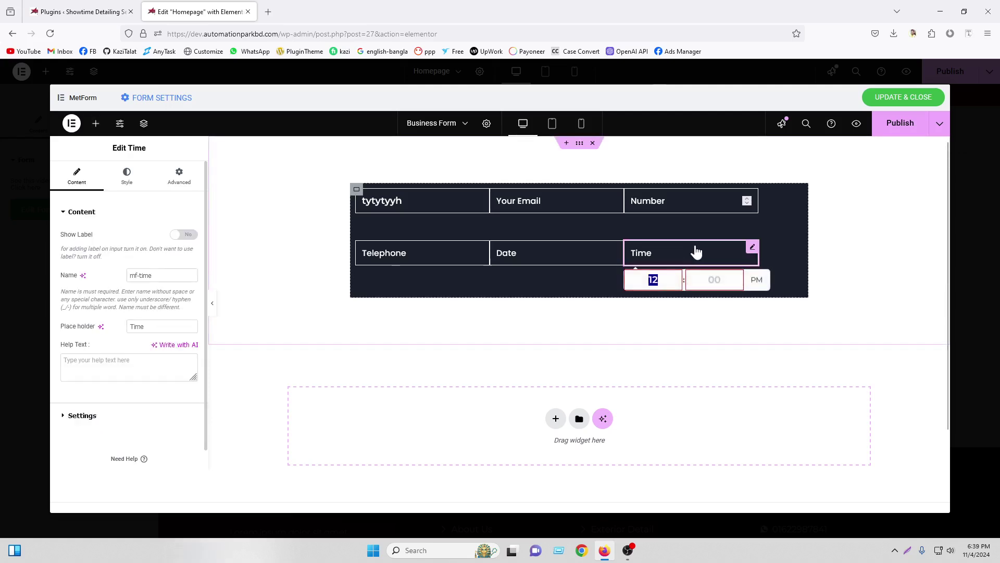
click(756, 249)
click(96, 125)
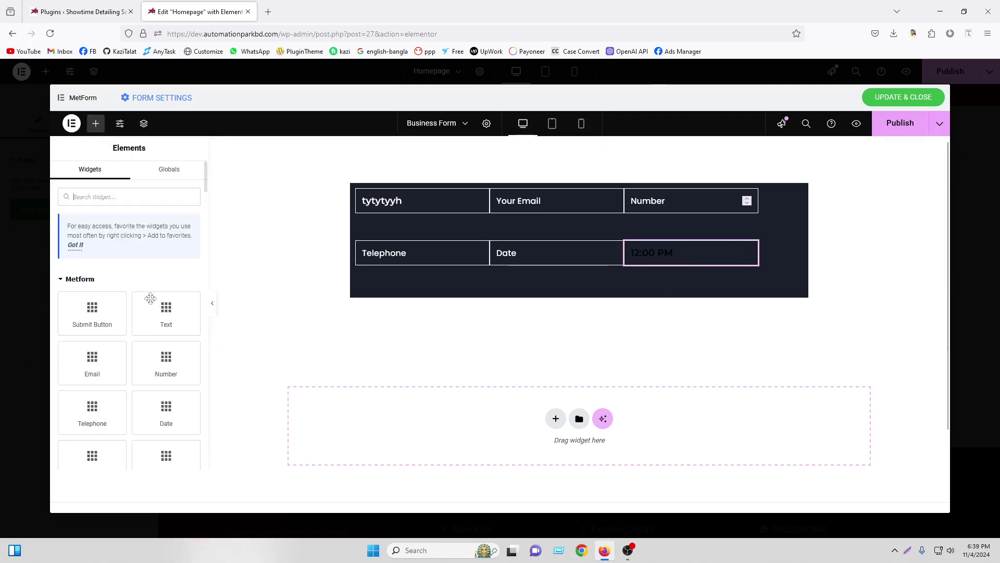
scroll(154, 313, down, 3)
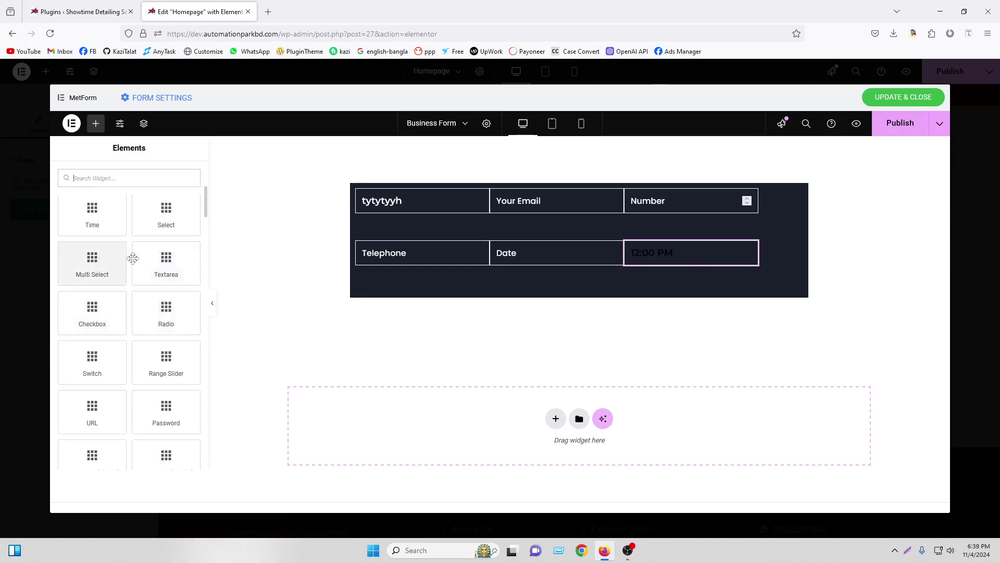
drag(160, 214, 745, 263)
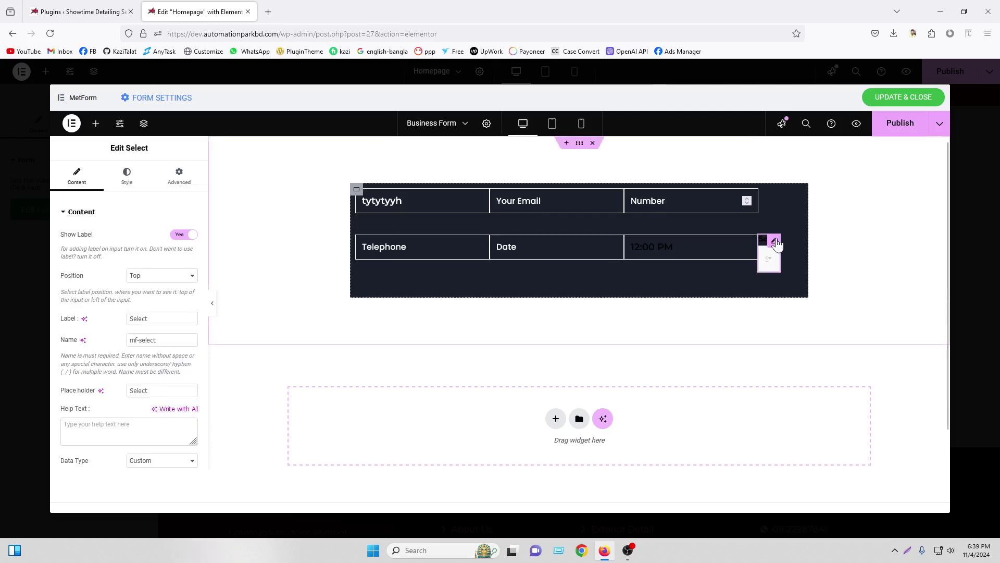
Set the Select field's Advanced width to Custom at 40%
click(188, 177)
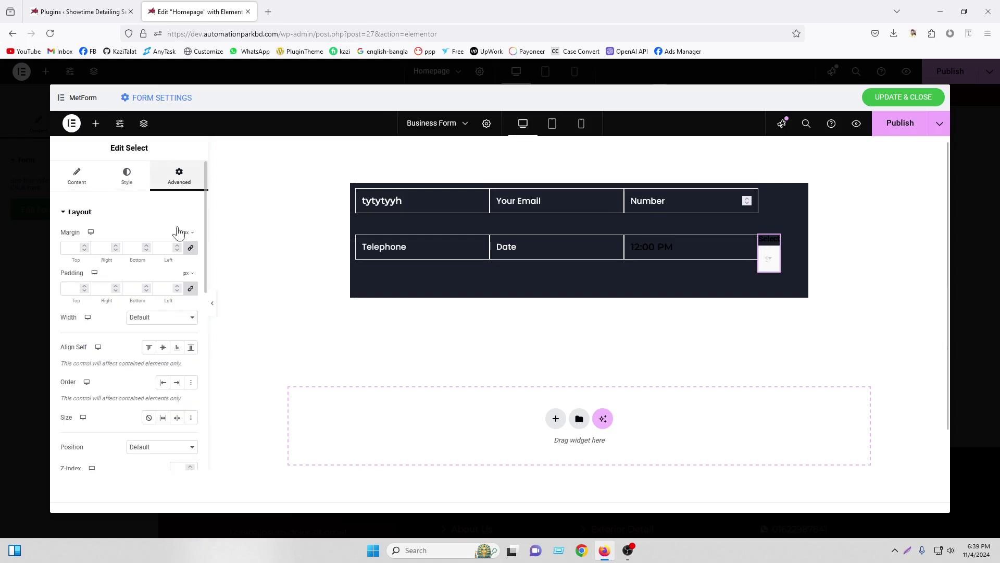
click(162, 327)
click(153, 364)
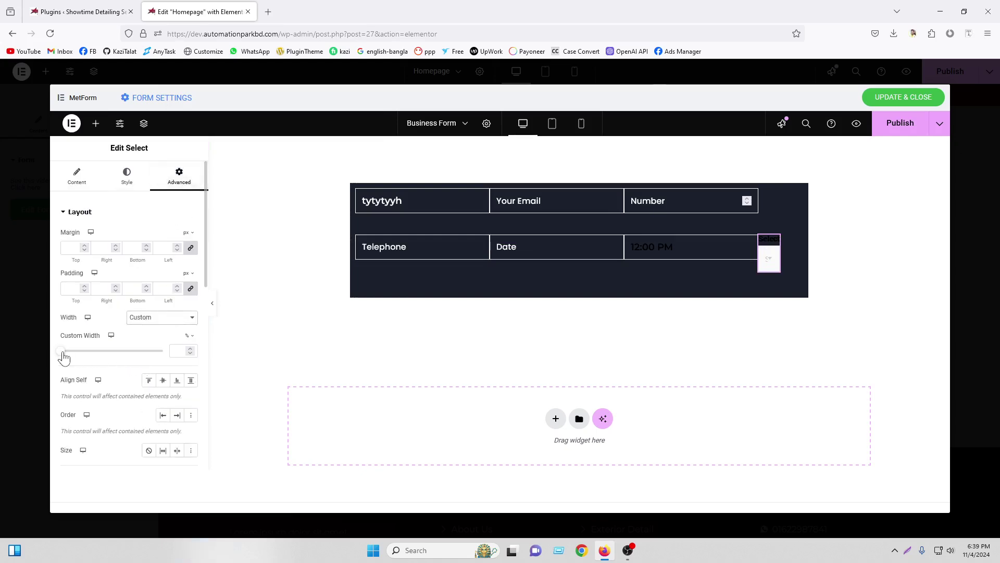
drag(64, 357, 104, 357)
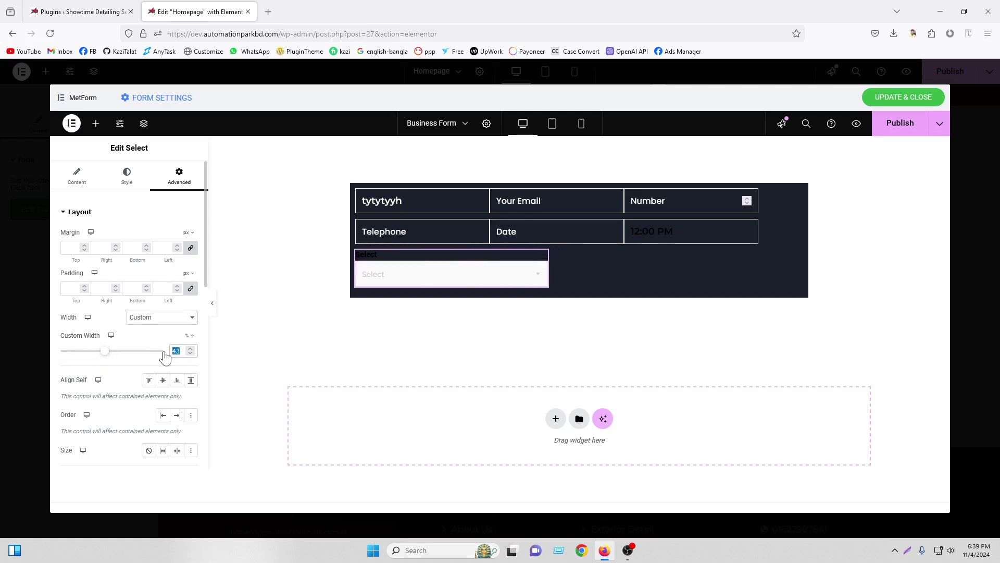
text(40)
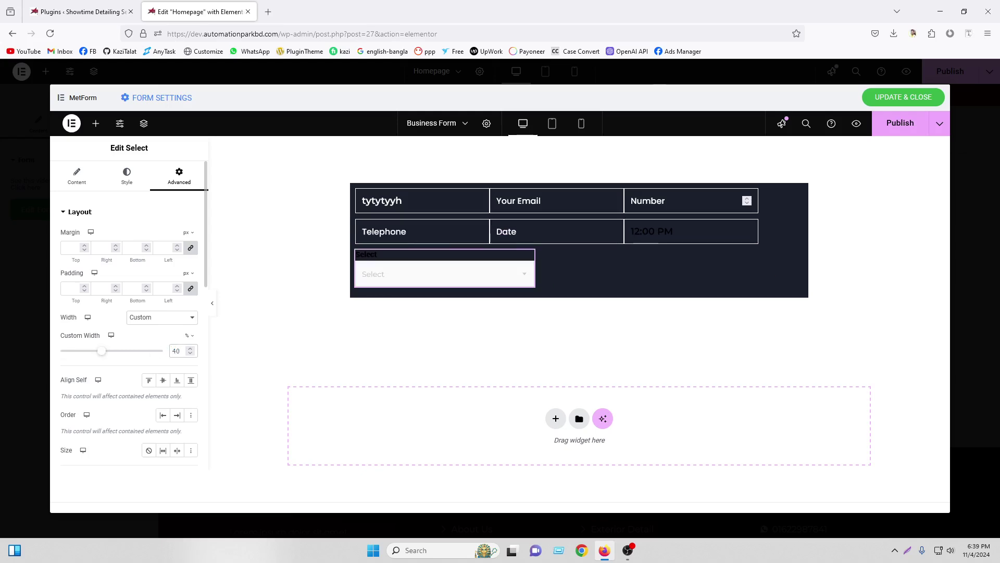
Hide the Select field's label and rename its first option to Bangladesh
click(77, 176)
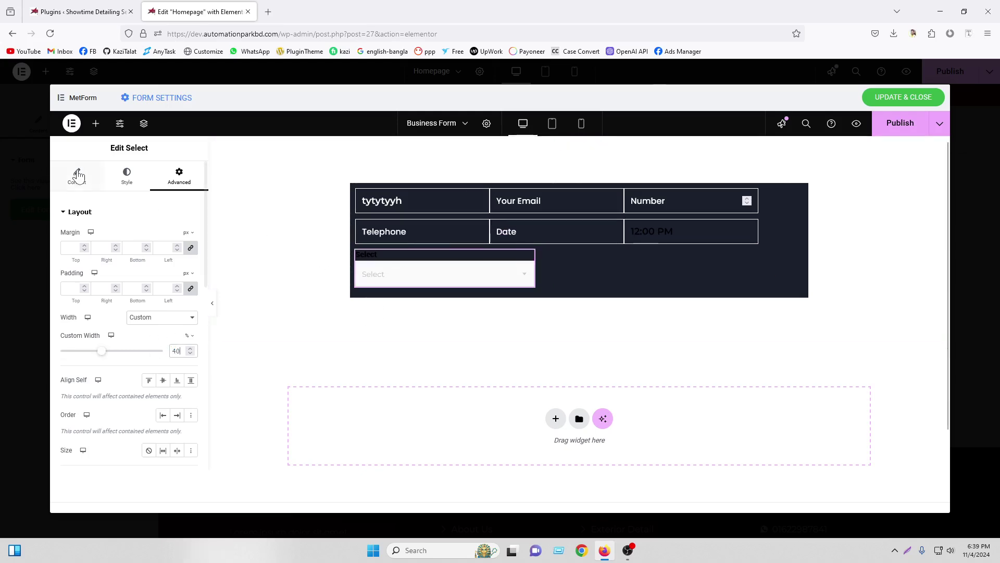
click(185, 235)
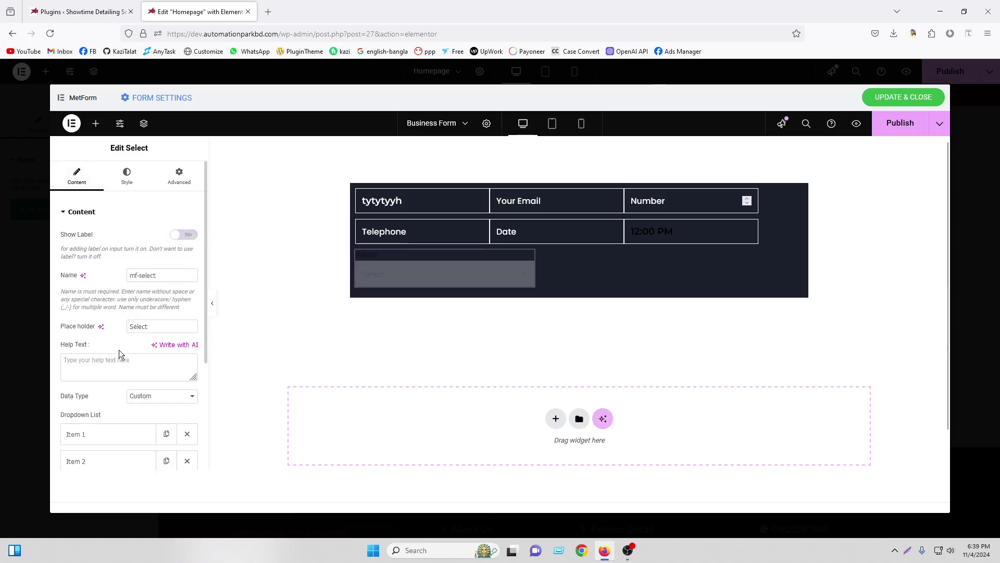
scroll(155, 390, down, 3)
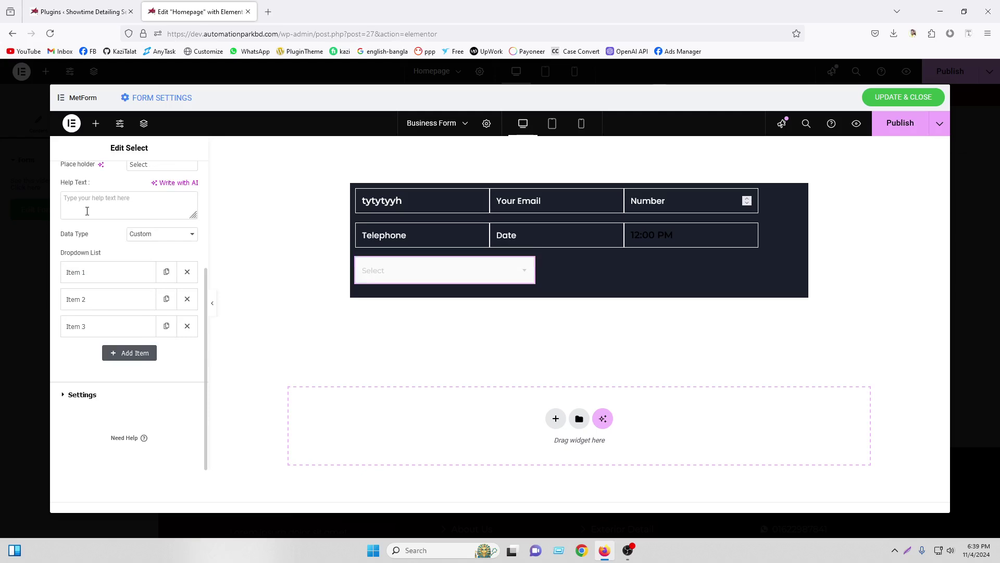
click(90, 272)
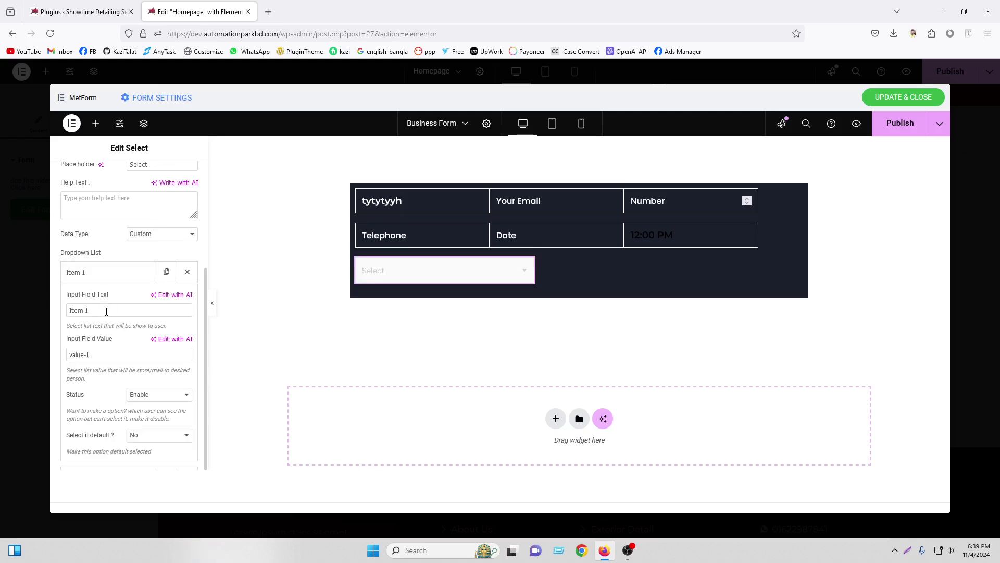
triple_click(106, 311)
text(Ban)
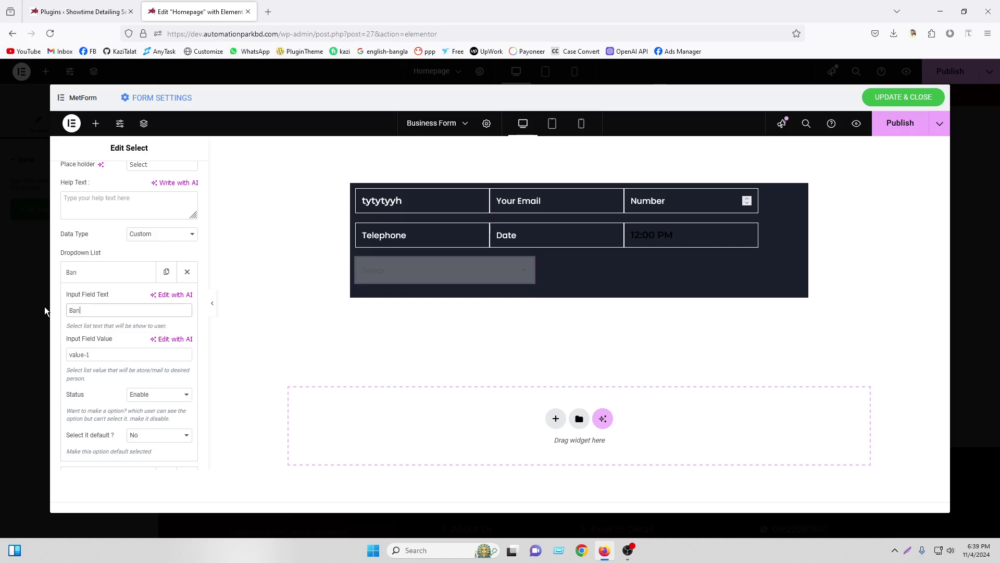
text(gladesh)
Keep the Bangladesh option enabled and leave it as not the default selection
click(145, 395)
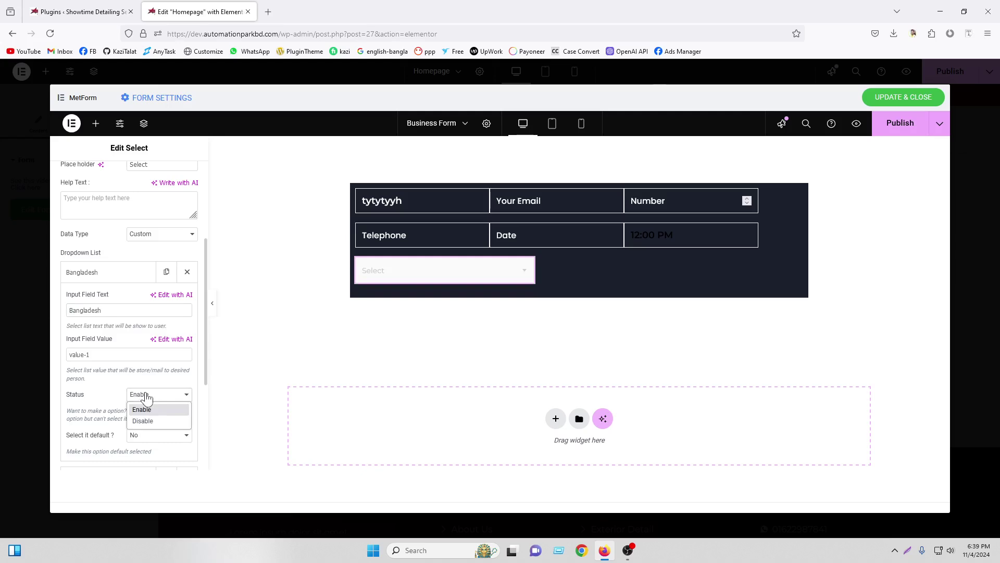
click(147, 397)
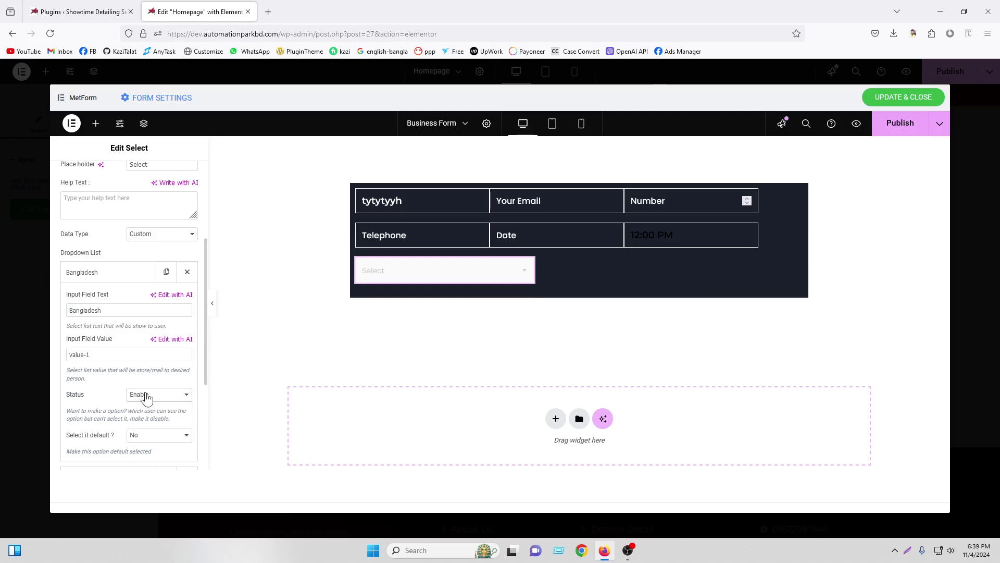
click(150, 437)
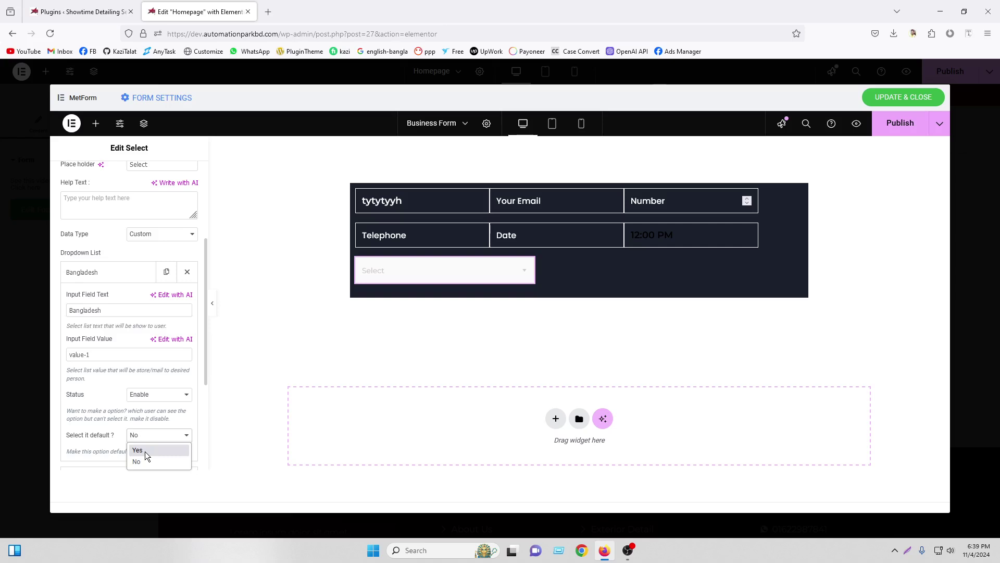
click(145, 451)
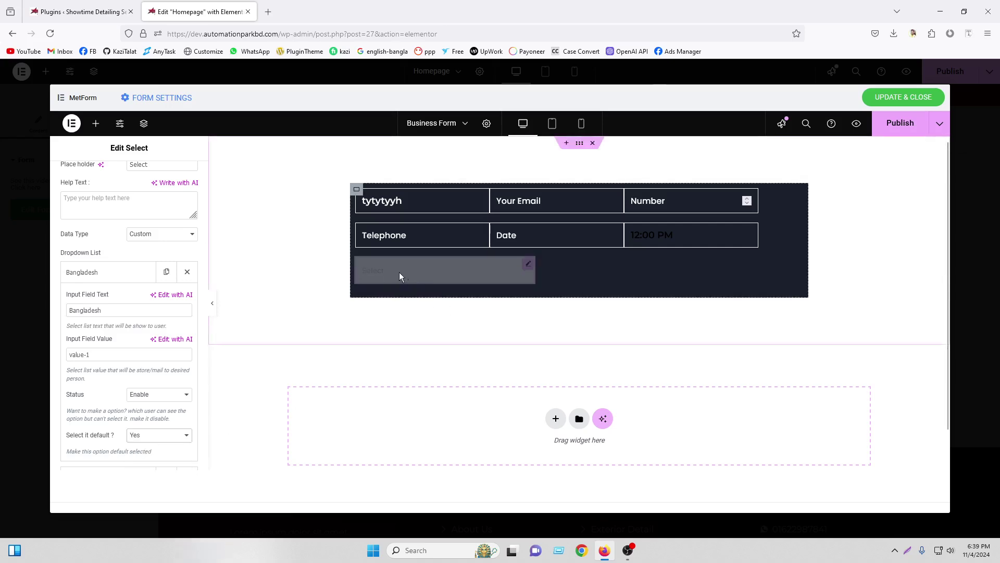
click(139, 435)
click(142, 461)
scroll(142, 467, down, 3)
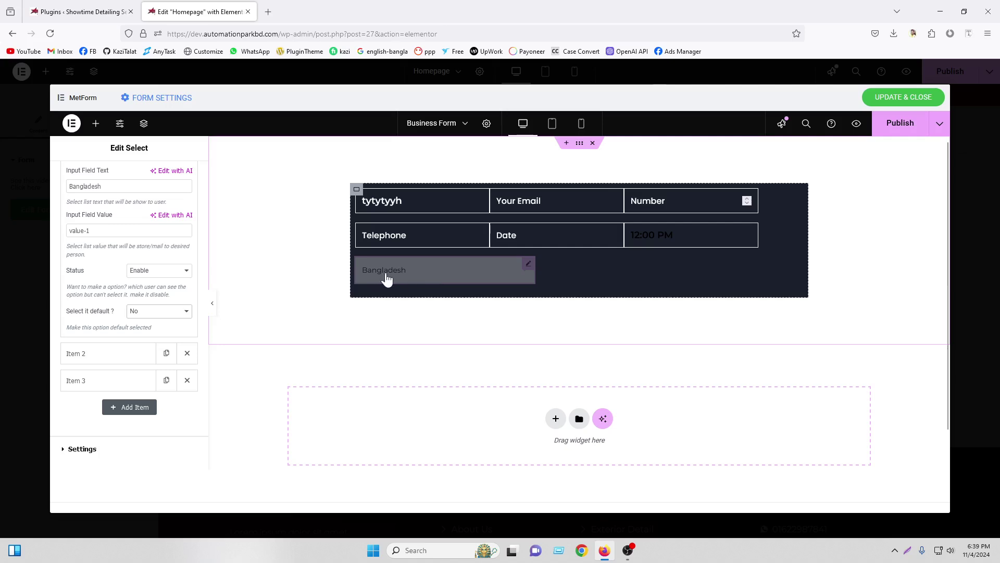
scroll(129, 279, up, 4)
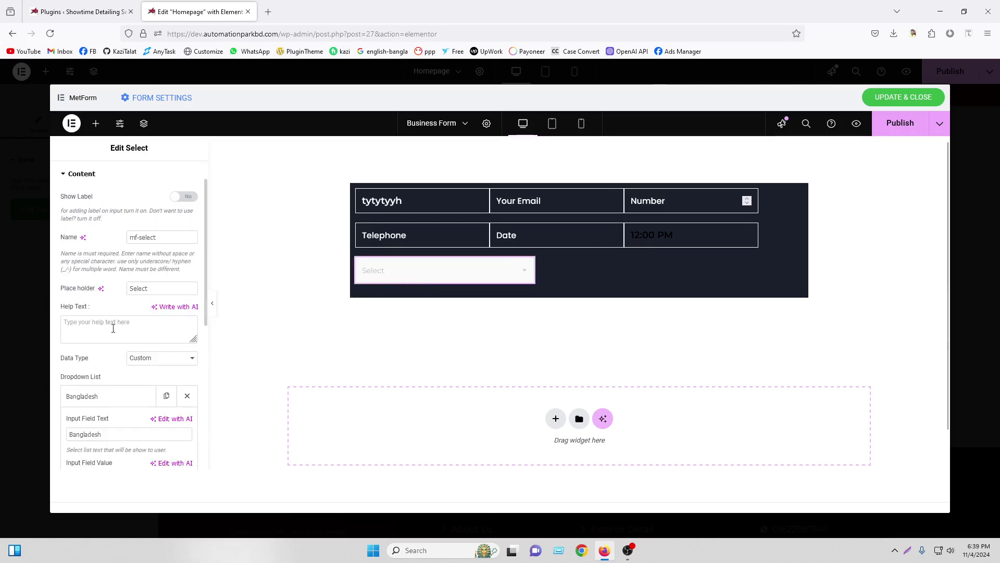
click(100, 400)
Delete Items 2 and 3 and duplicate the Bangladesh option twice
scroll(179, 365, down, 3)
click(187, 299)
click(187, 298)
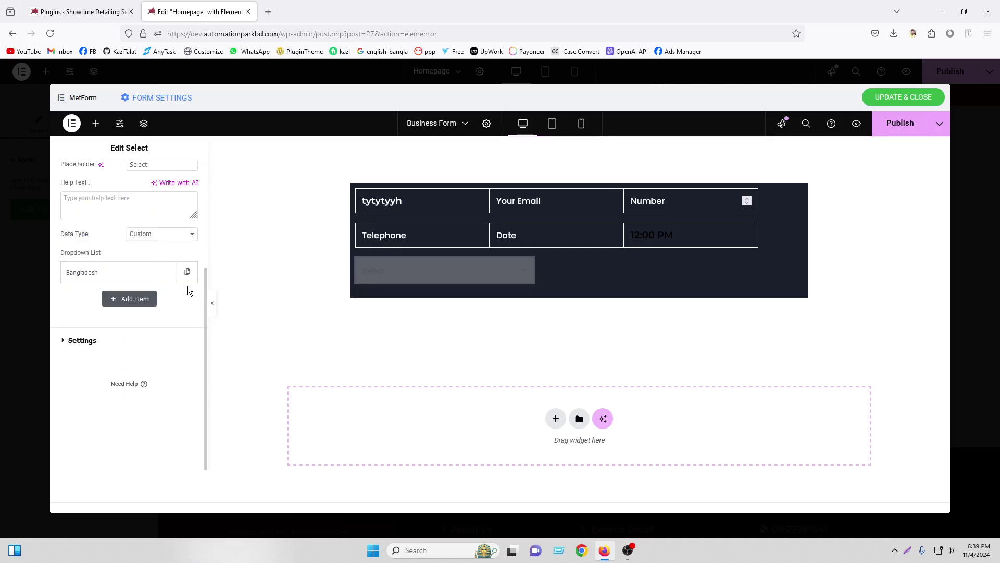
click(170, 322)
click(166, 354)
click(125, 356)
Rename the two duplicated options to India and Nepal
drag(106, 392, 29, 390)
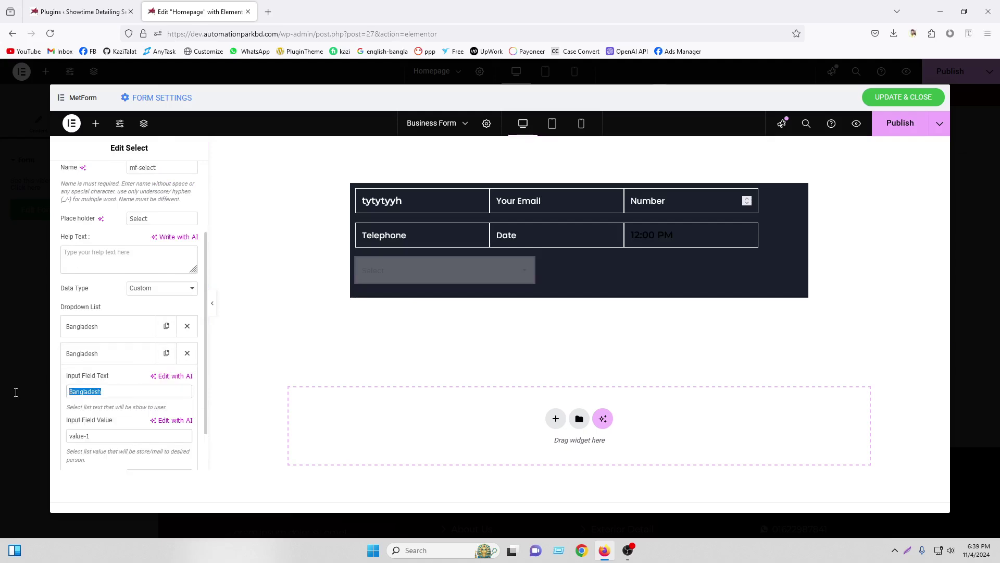
text(Indi)
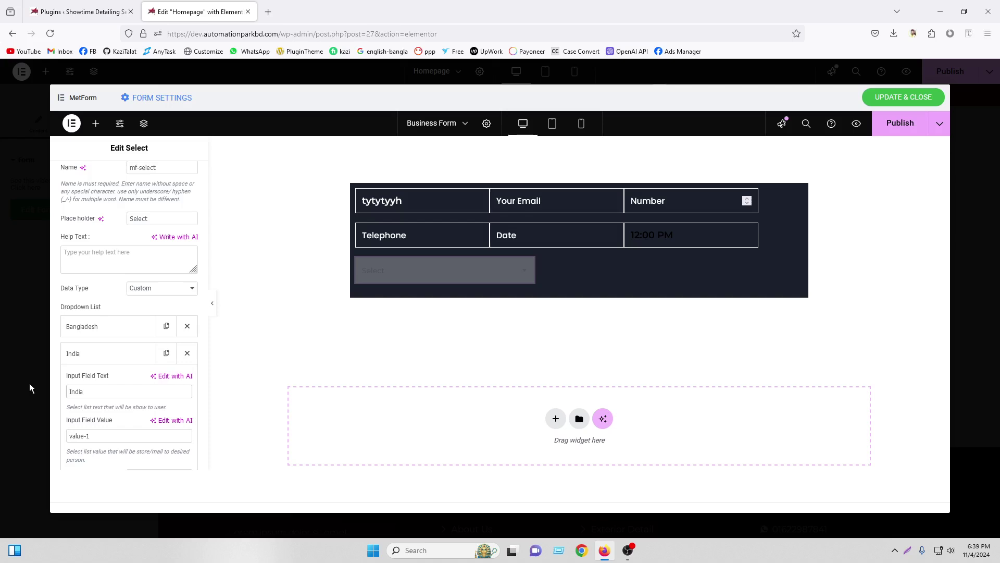
text(a)
click(101, 356)
click(107, 380)
drag(121, 419, 25, 413)
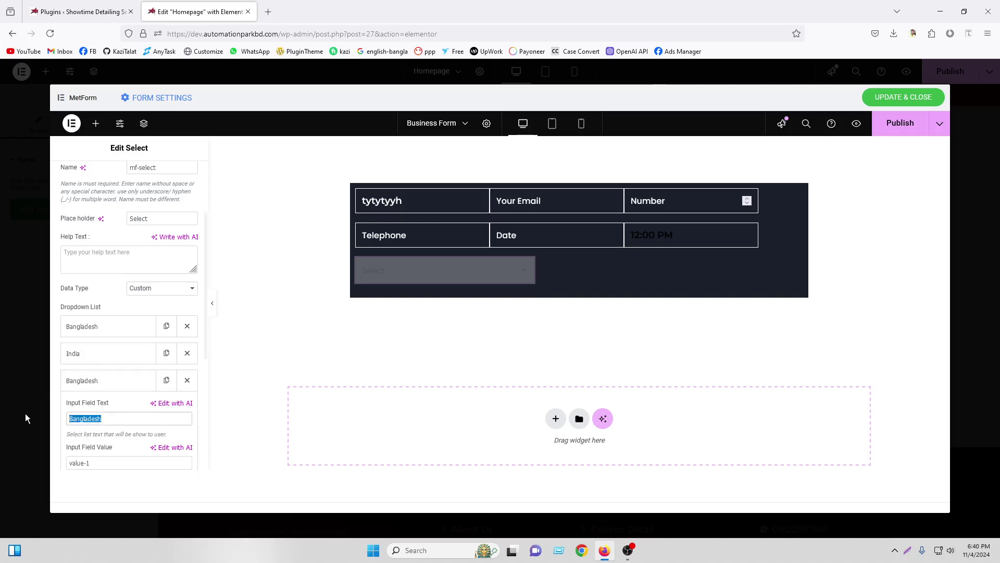
text(Nepal)
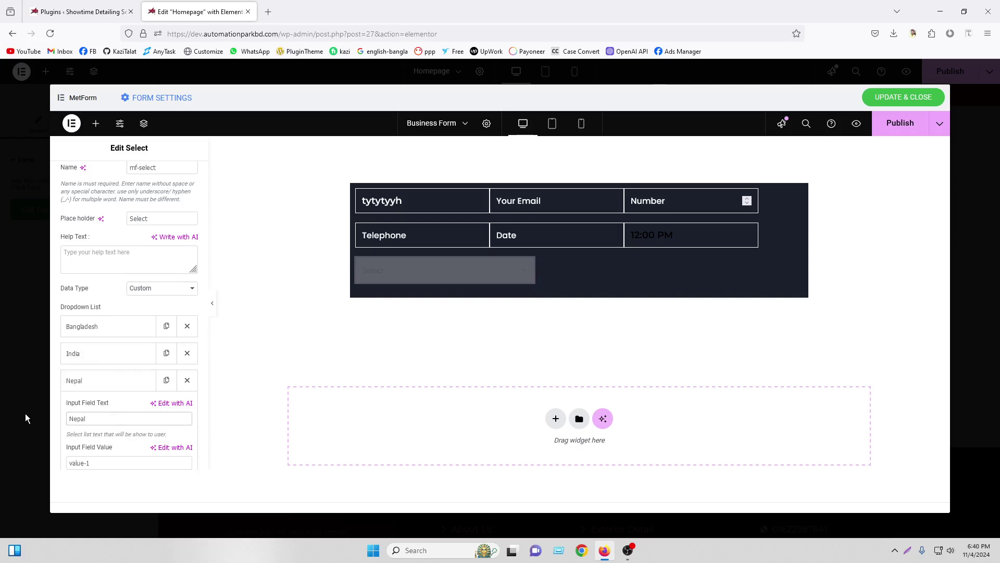
click(65, 384)
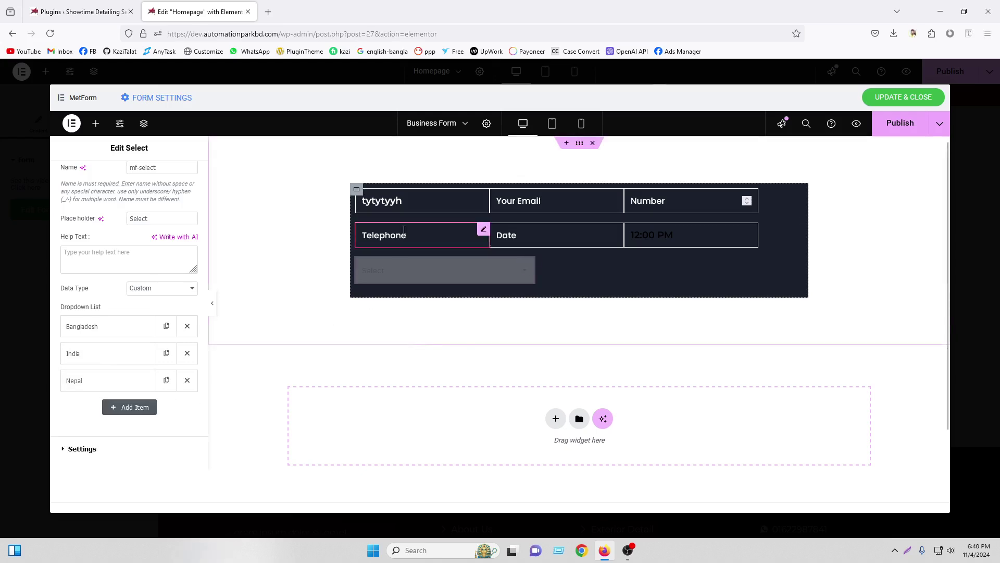
right_click(495, 232)
Paste the Telephone field's style onto the Select field
key(Escape)
right_click(401, 272)
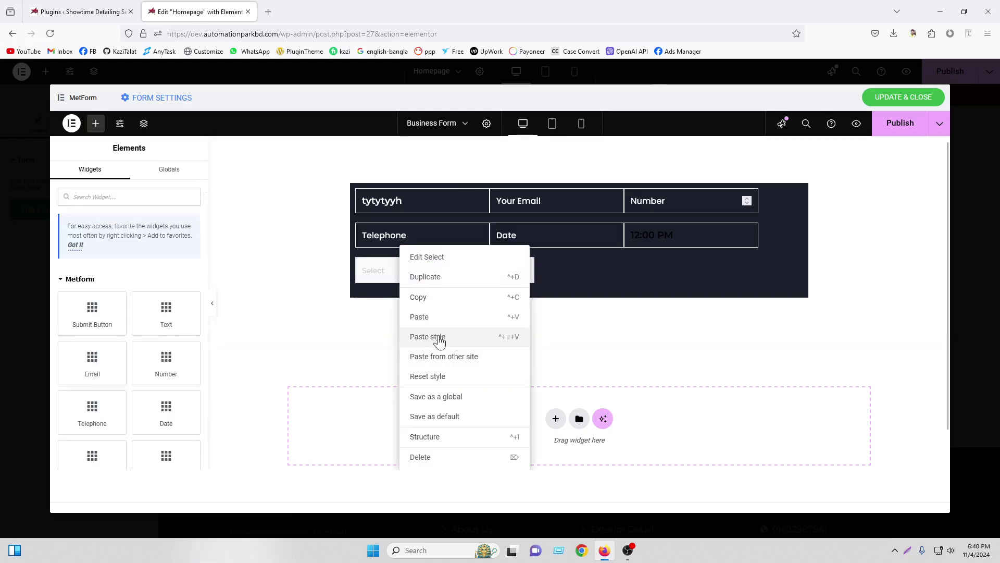
click(440, 338)
click(415, 275)
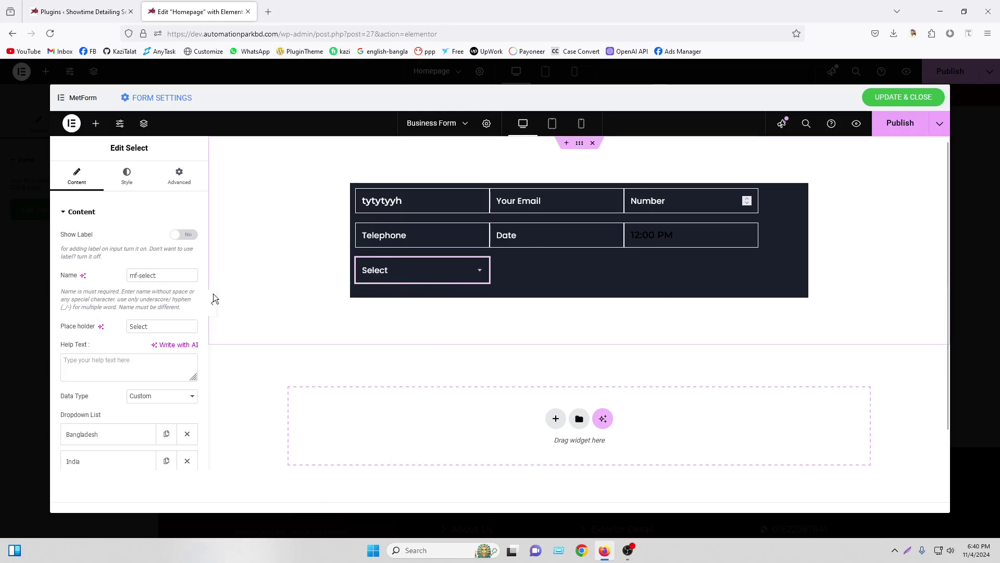
scroll(118, 346, down, 3)
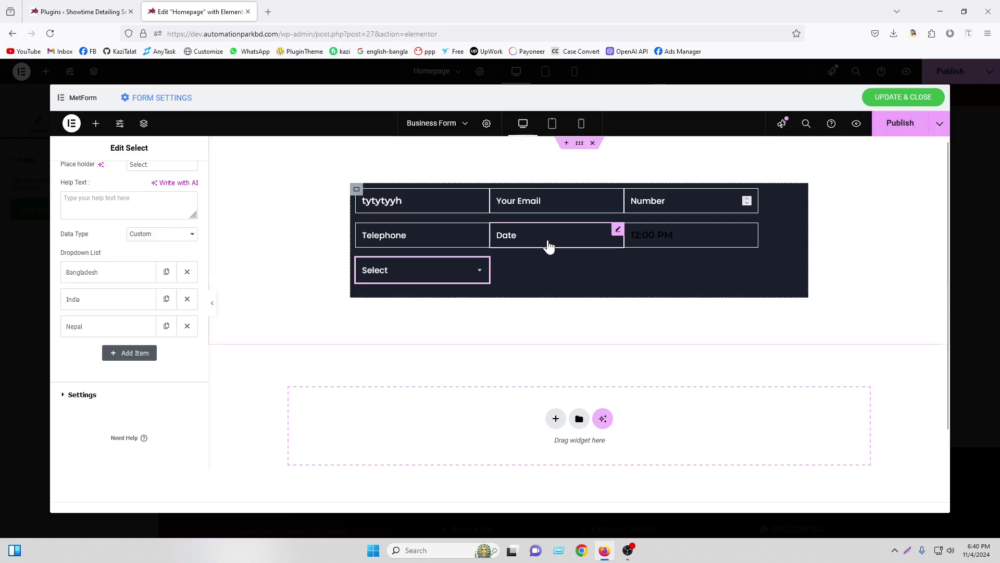
Drop a Multi Select field onto the page below the form container
click(92, 127)
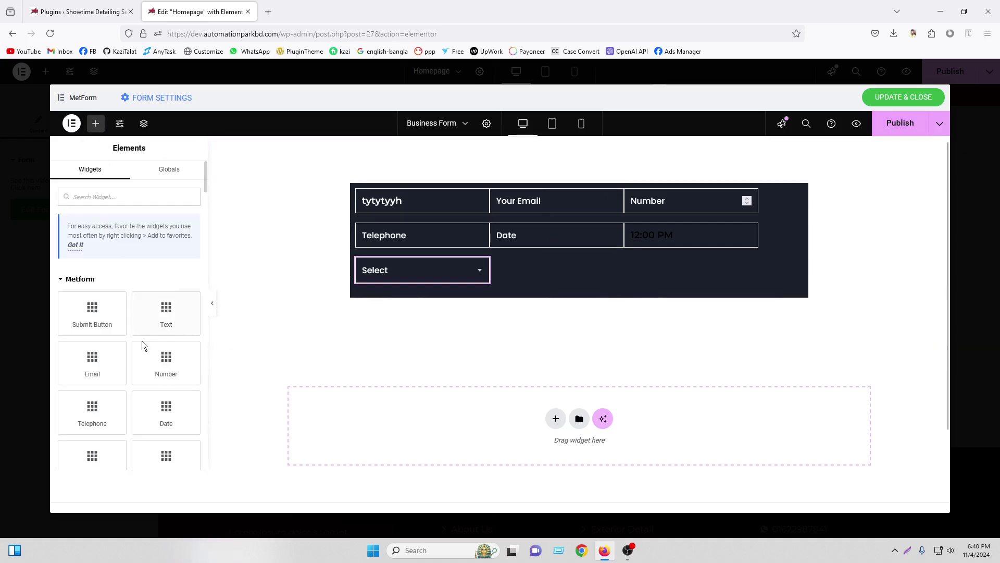
scroll(144, 364, down, 2)
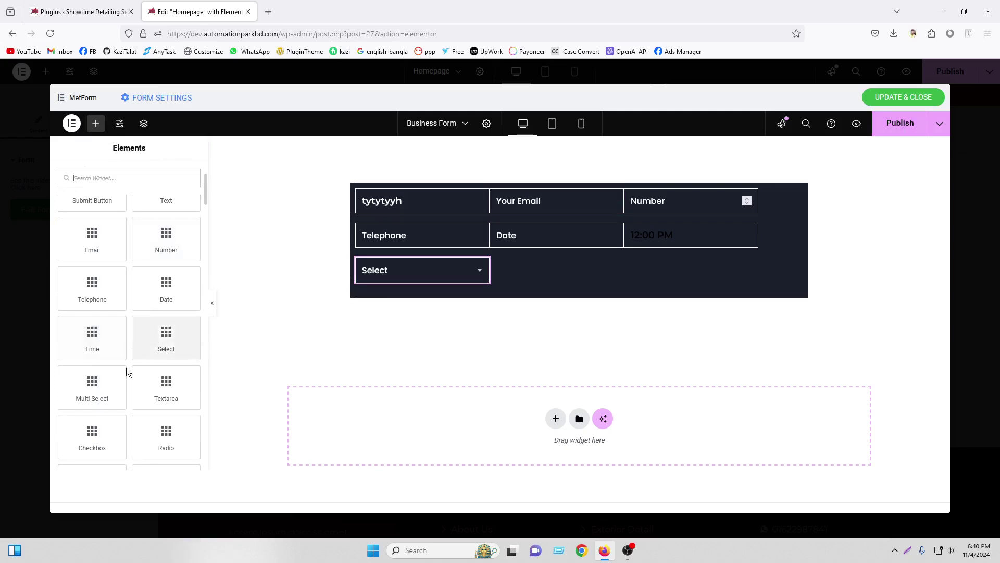
drag(88, 384, 529, 271)
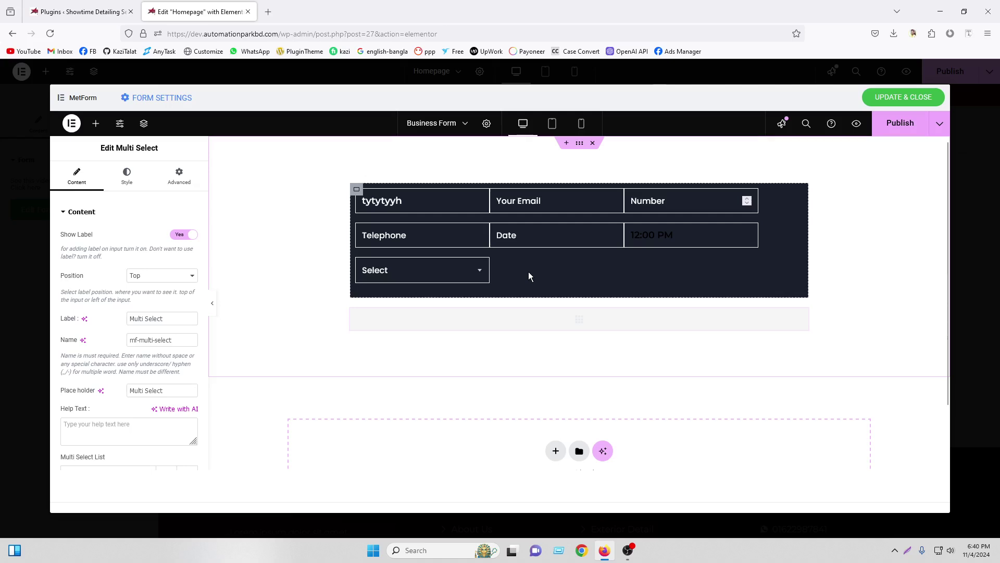
Move Multi Select into the form after Select via Navigator and paste Select's style onto it
click(144, 125)
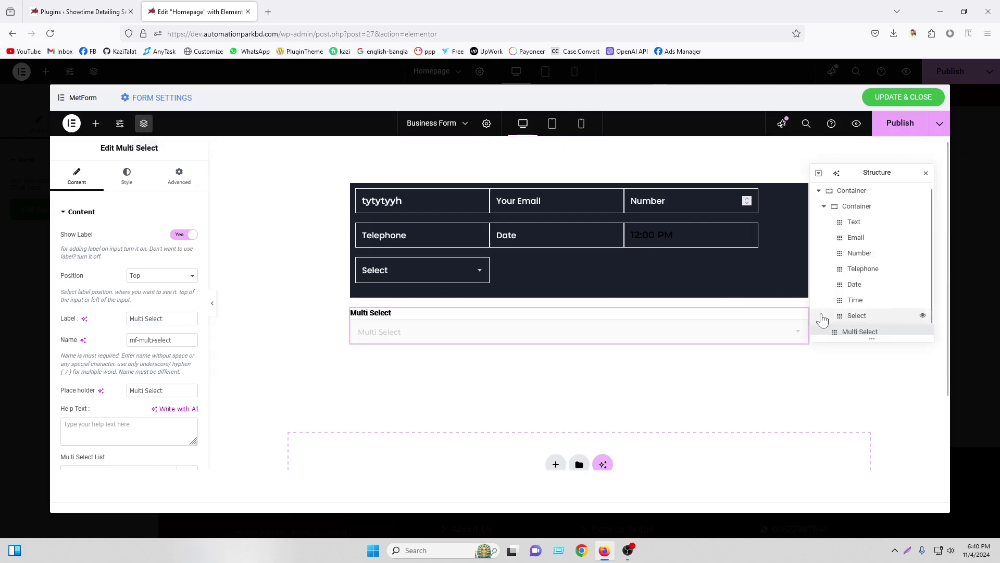
drag(865, 328, 860, 324)
right_click(452, 260)
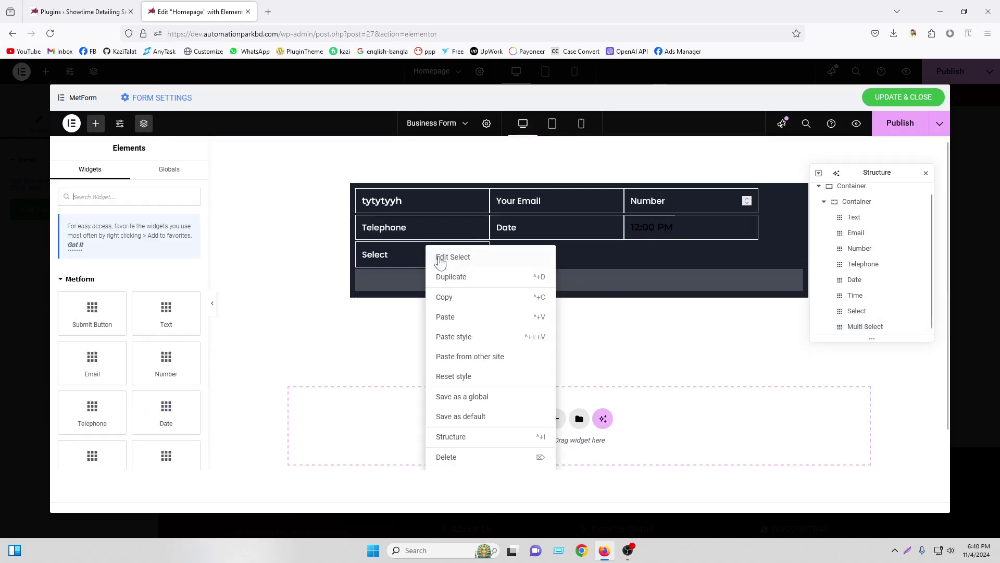
click(458, 301)
right_click(508, 276)
click(544, 336)
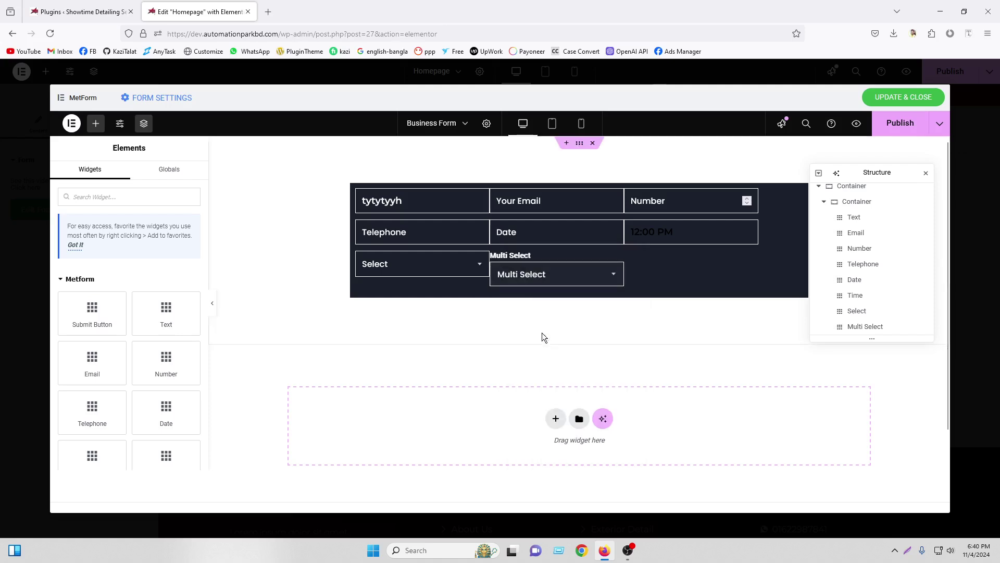
click(926, 172)
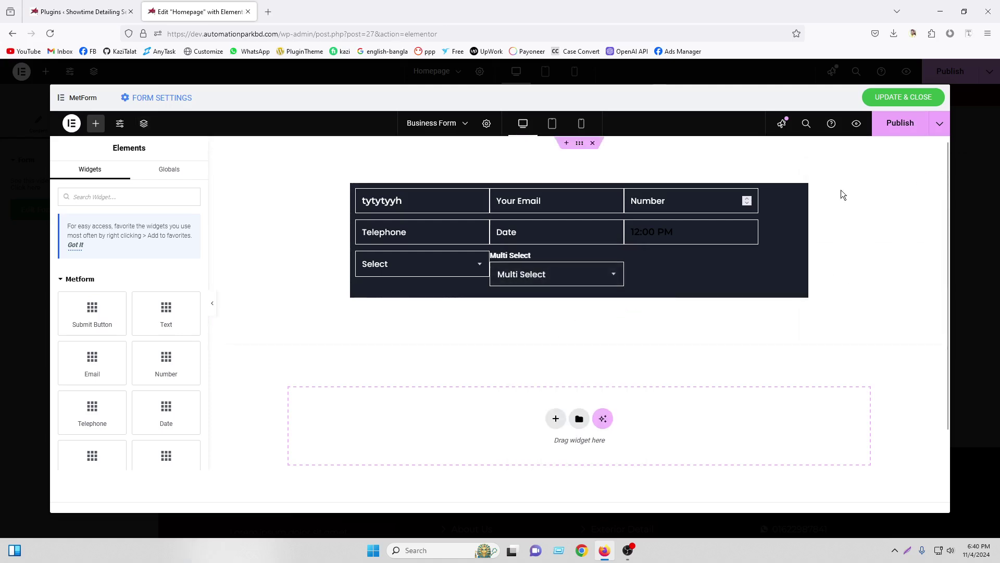
Rename the Multi Select's first option to Bngaldesh
click(561, 280)
scroll(192, 248, down, 5)
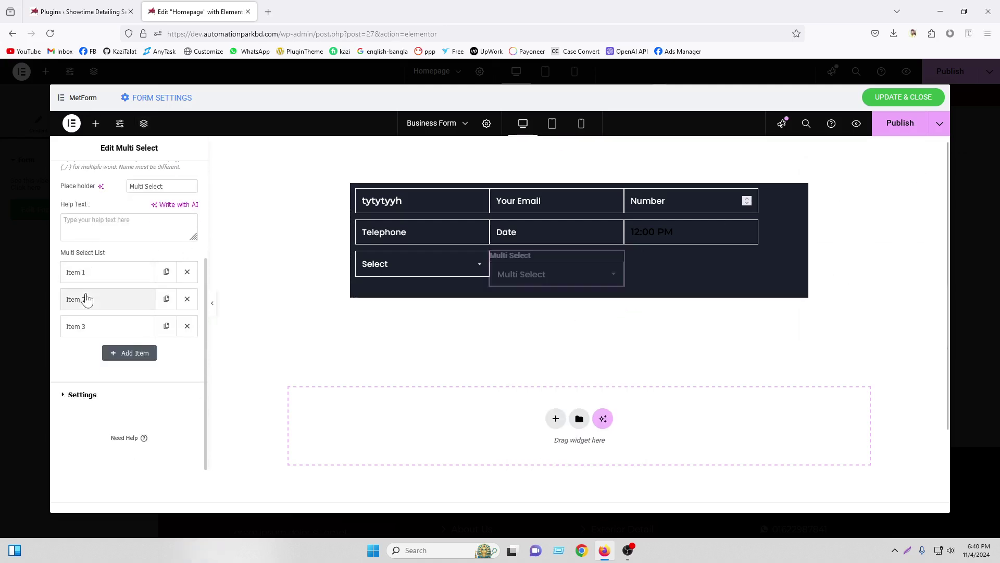
click(90, 275)
drag(105, 311, 17, 301)
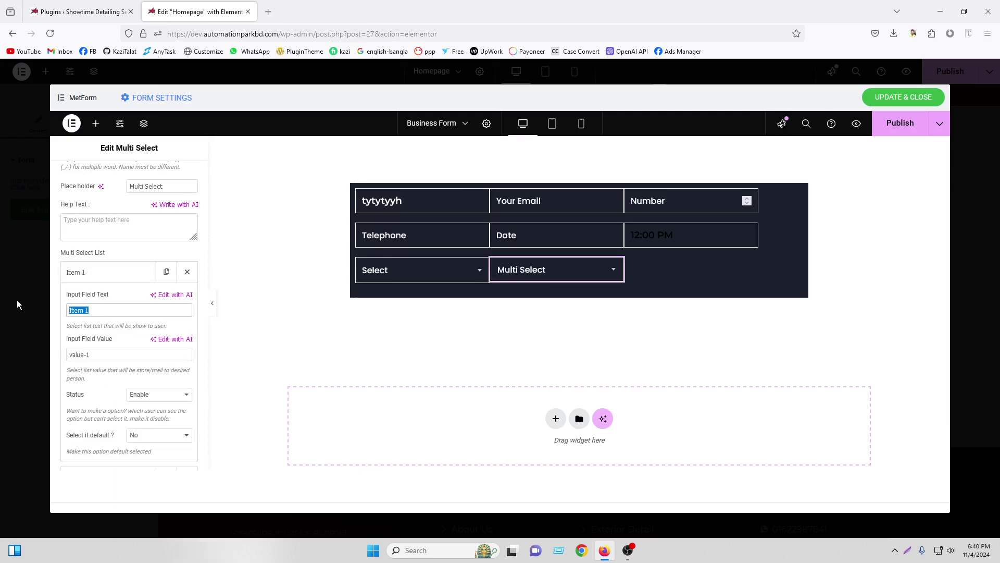
text(Bngaldesh)
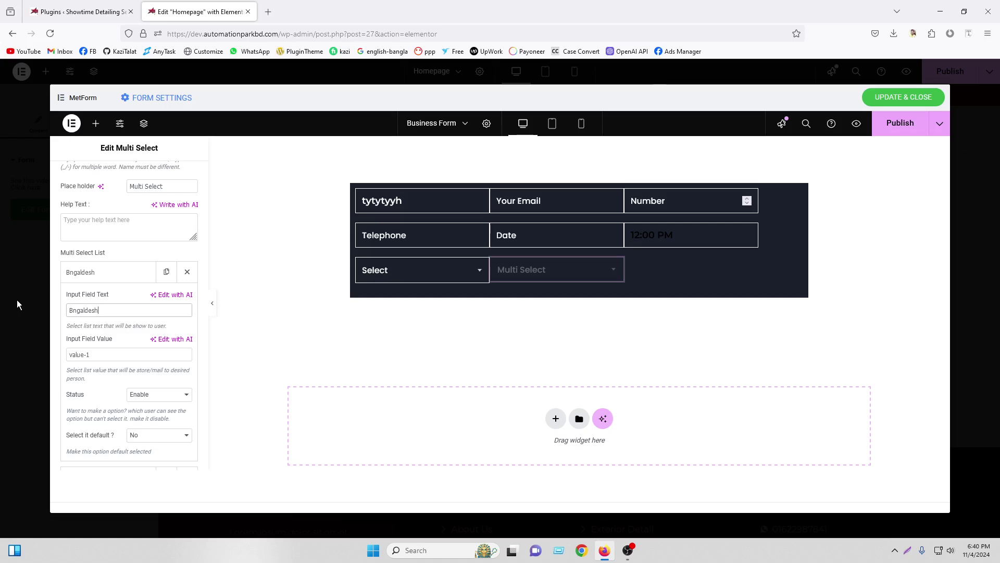
click(79, 272)
Rename the Multi Select's second and third options to Nepal and Vutan
click(109, 299)
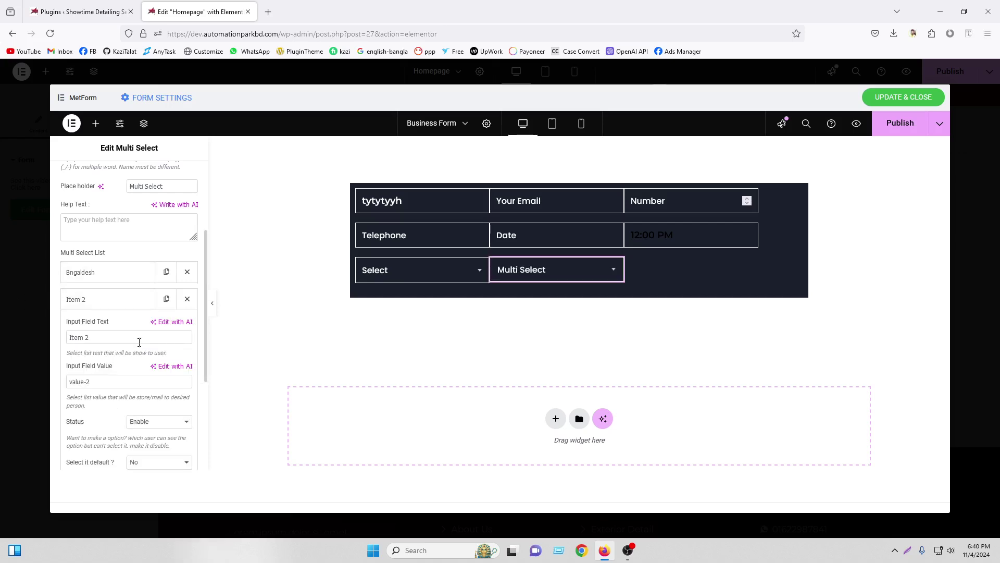
drag(139, 343, 20, 316)
text(Ne)
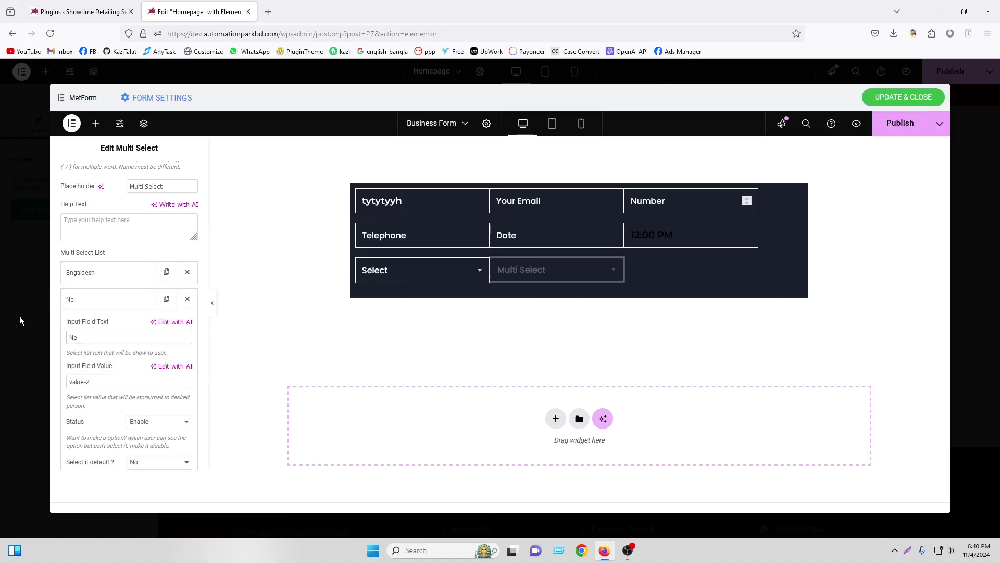
text(pal)
click(106, 305)
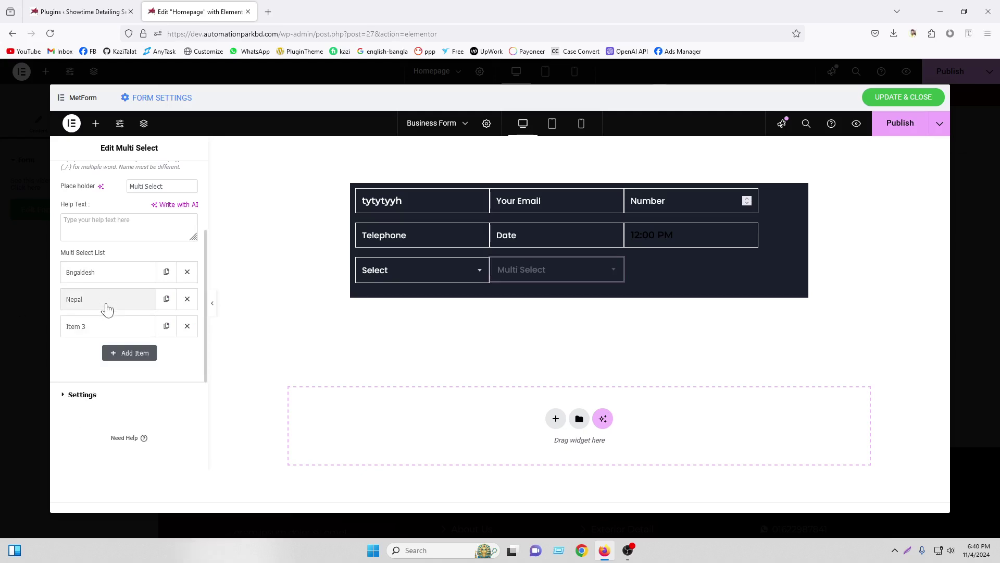
click(105, 326)
drag(115, 364, 35, 355)
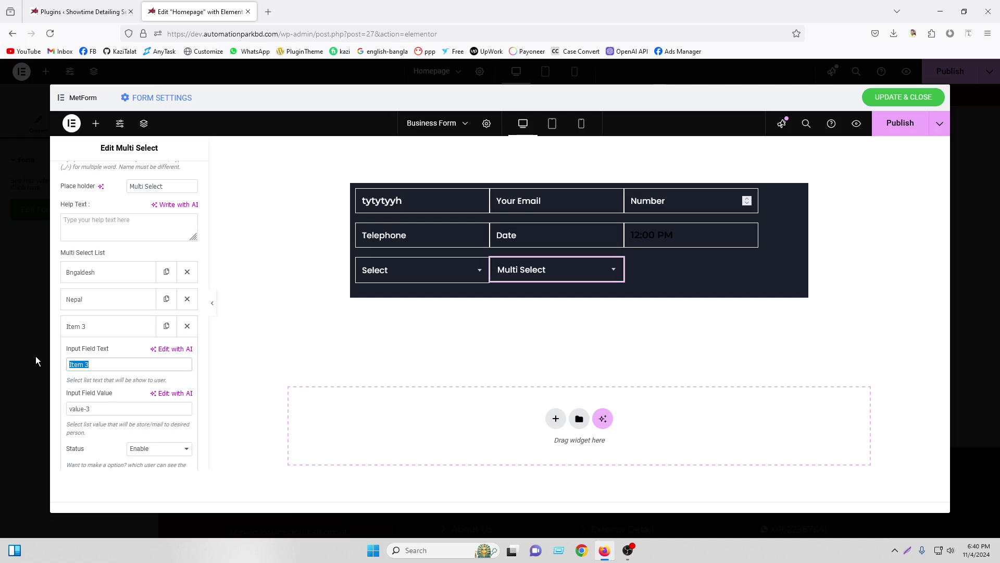
text(Vutan)
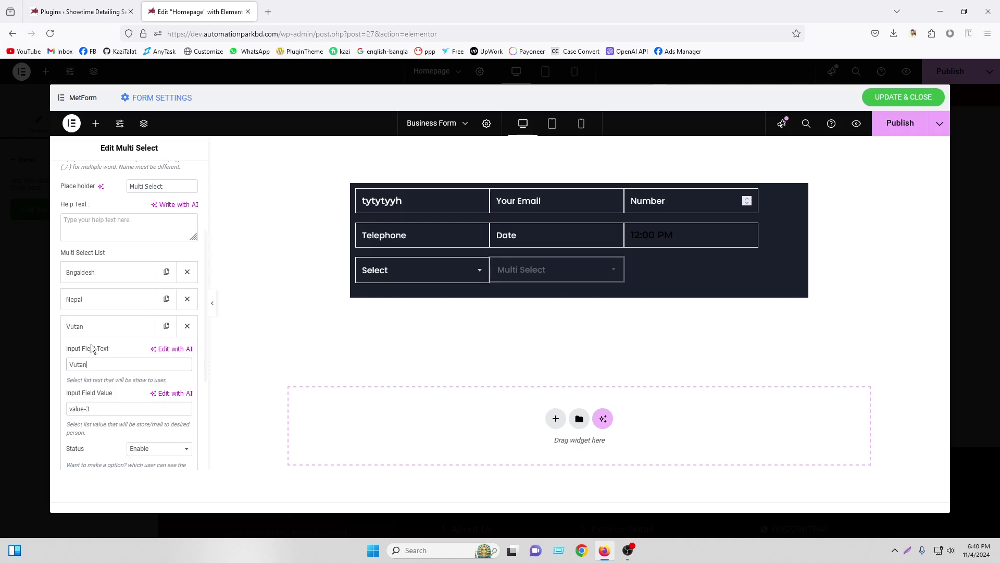
click(107, 327)
click(480, 266)
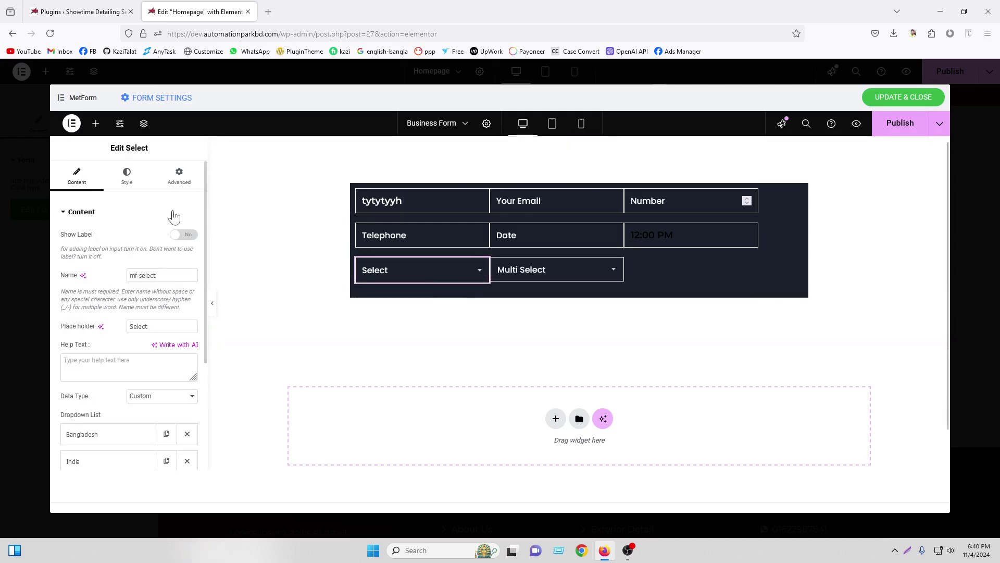
click(172, 180)
Widen the Select field to about 48% and give Multi Select a 45% custom width
drag(91, 351, 108, 354)
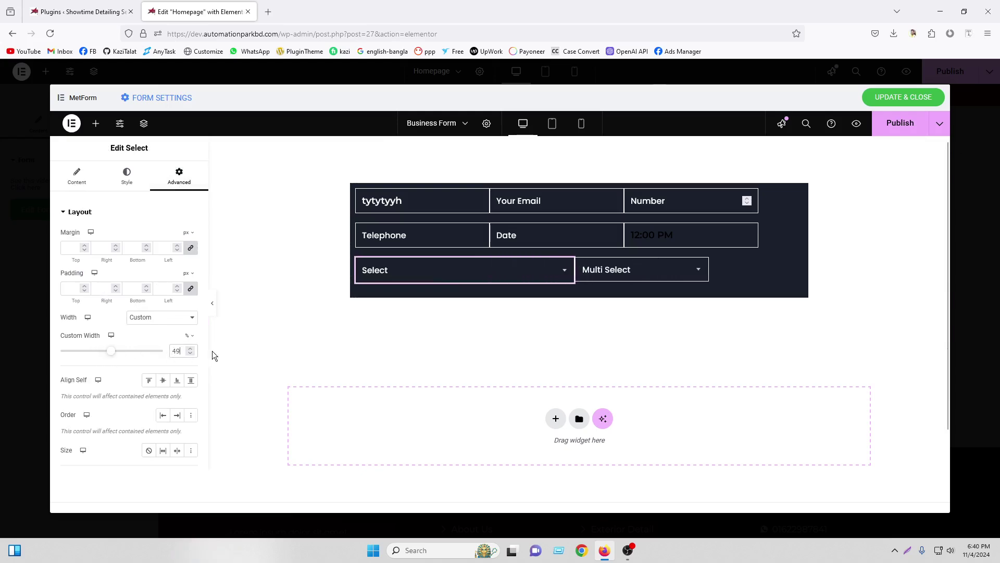
click(190, 349)
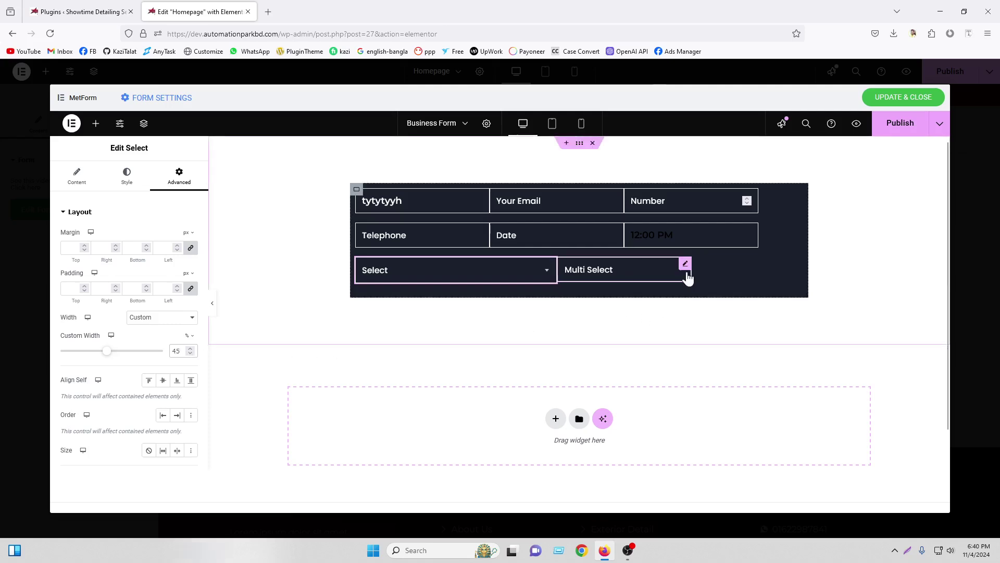
click(685, 265)
click(180, 176)
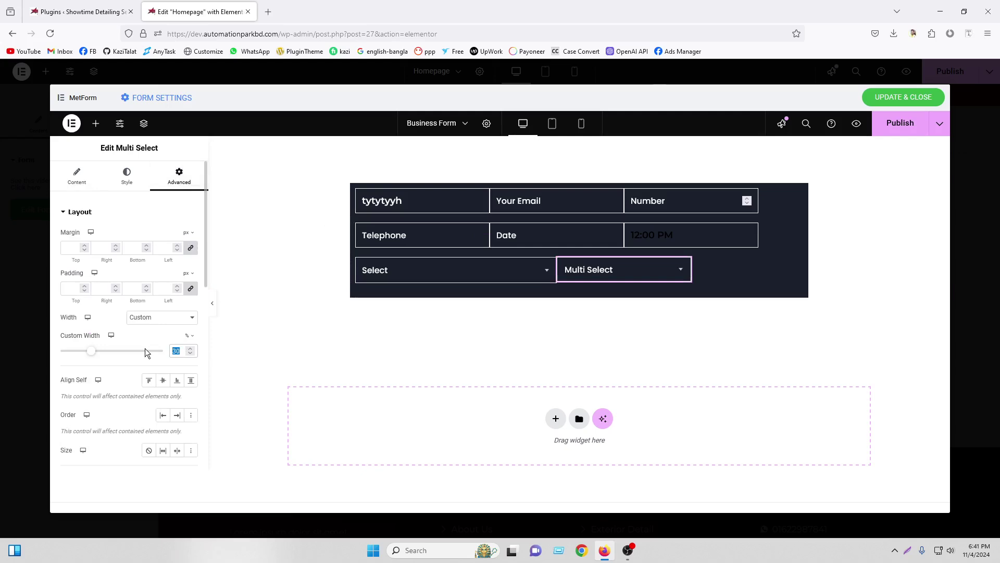
text(45)
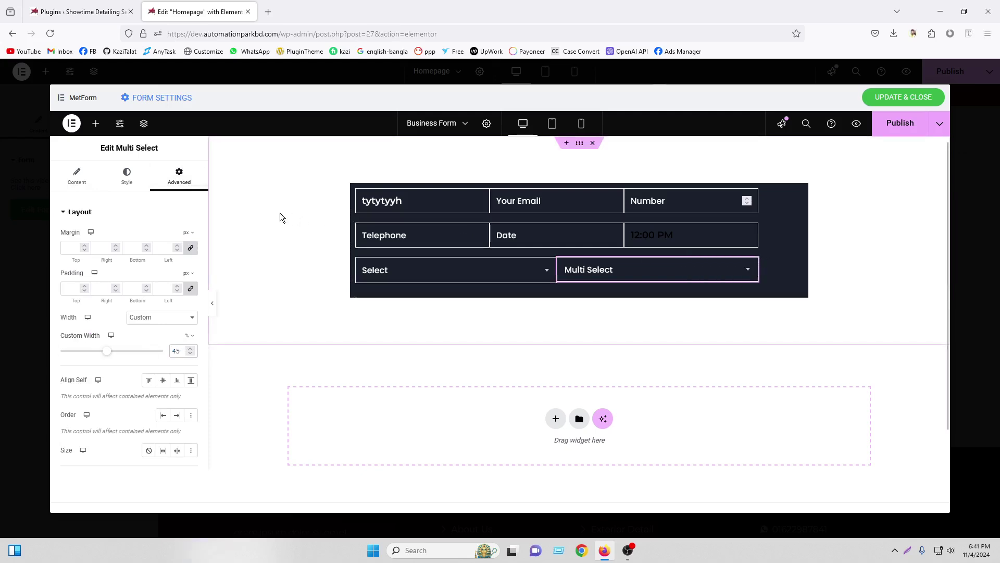
Reopen the form widget list and scroll down through the available fields
click(95, 124)
scroll(116, 291, down, 3)
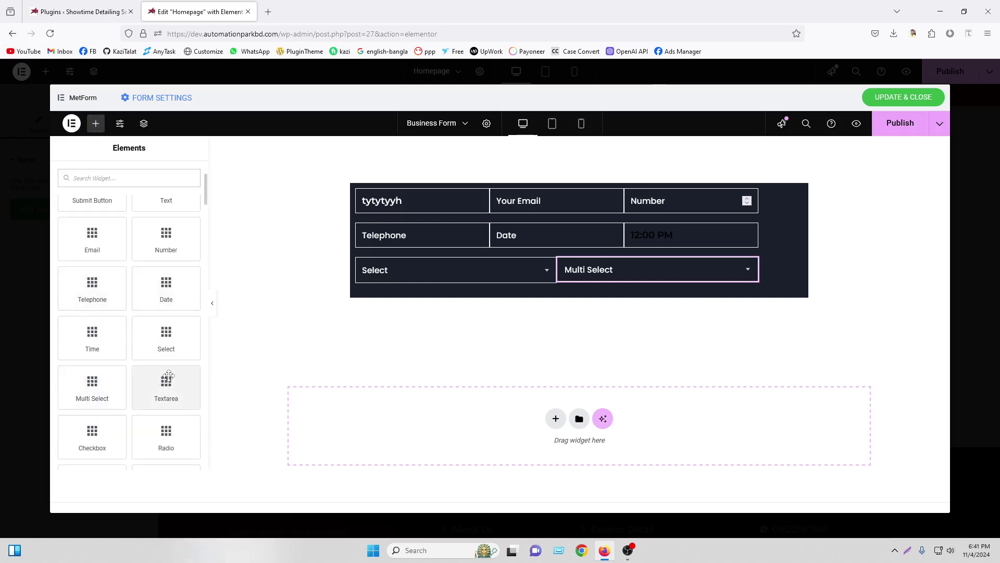
scroll(169, 375, down, 3)
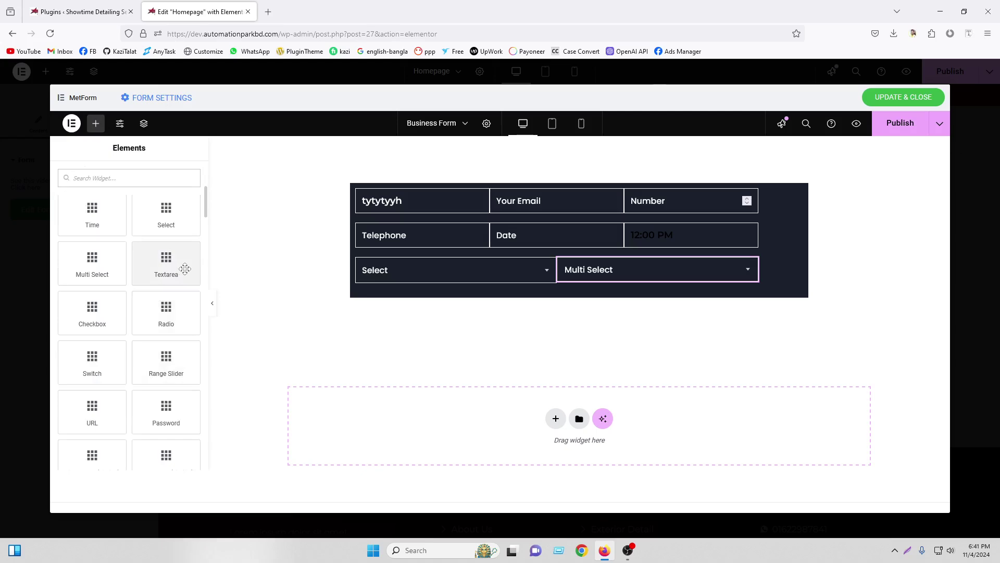
Add a Checkbox field and move it into the form container using the Navigator
drag(91, 312, 476, 287)
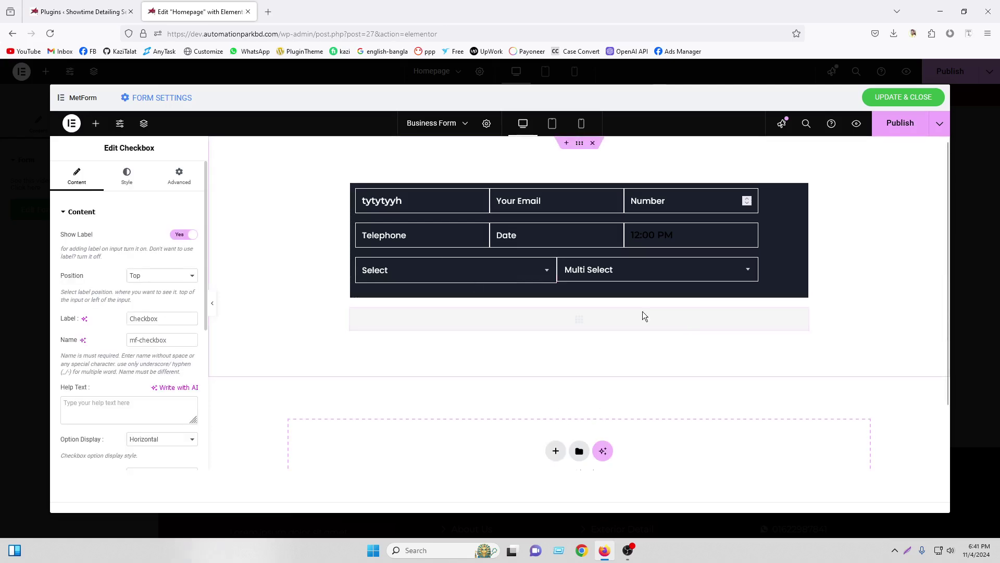
click(143, 123)
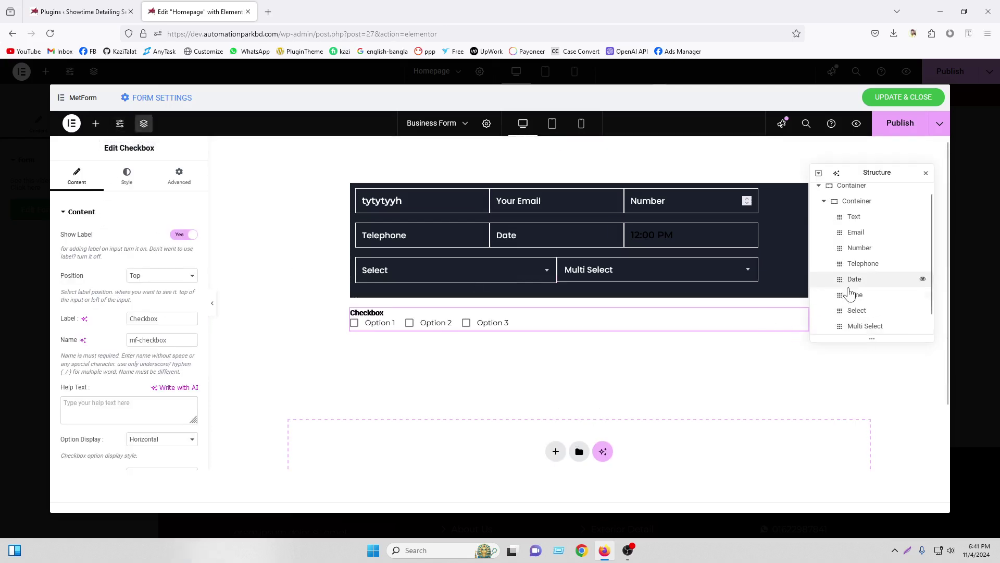
drag(873, 328, 871, 325)
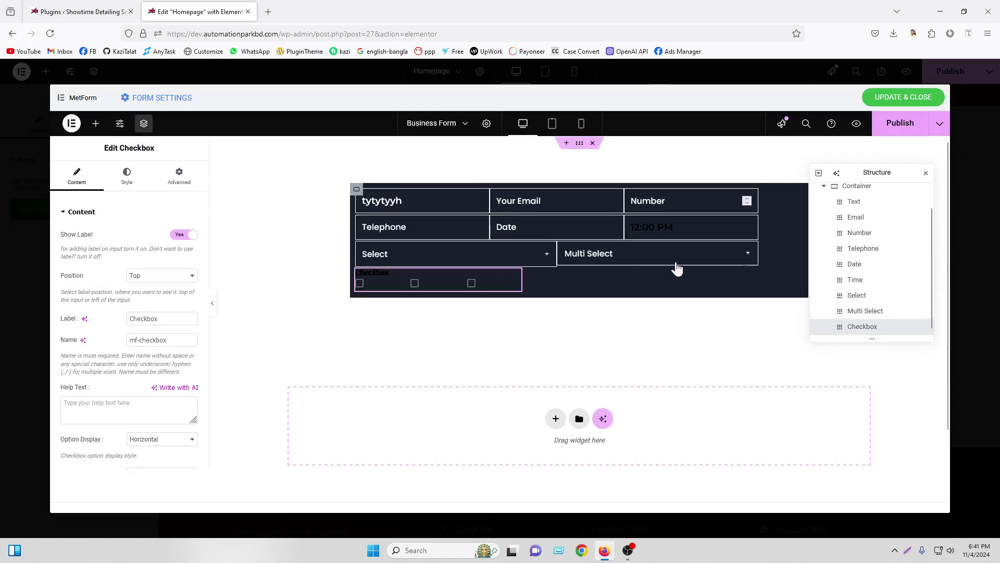
Raise the form container's Min Height slider, then select the Checkbox field's settings
click(356, 189)
drag(79, 335, 92, 340)
click(503, 361)
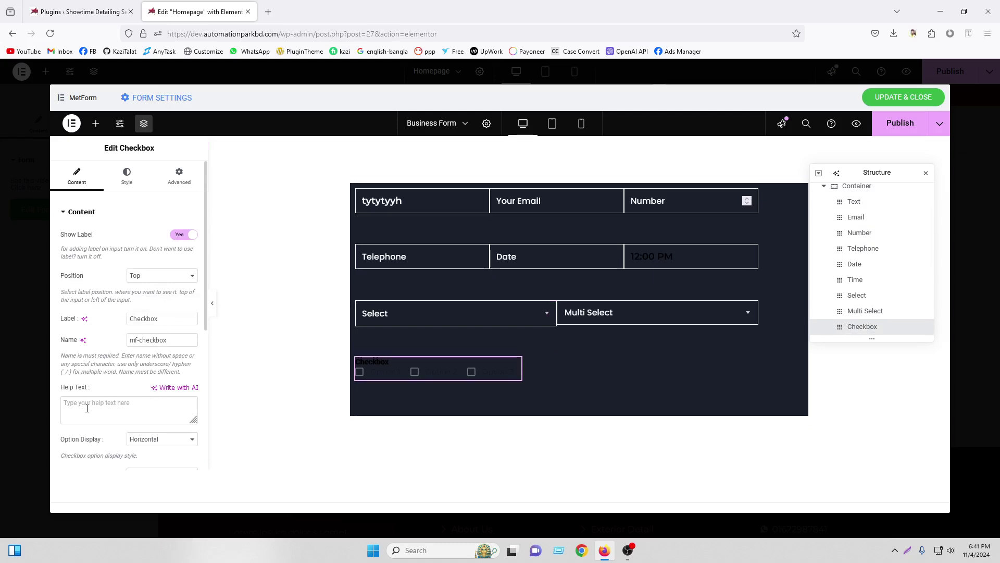
scroll(87, 408, down, 5)
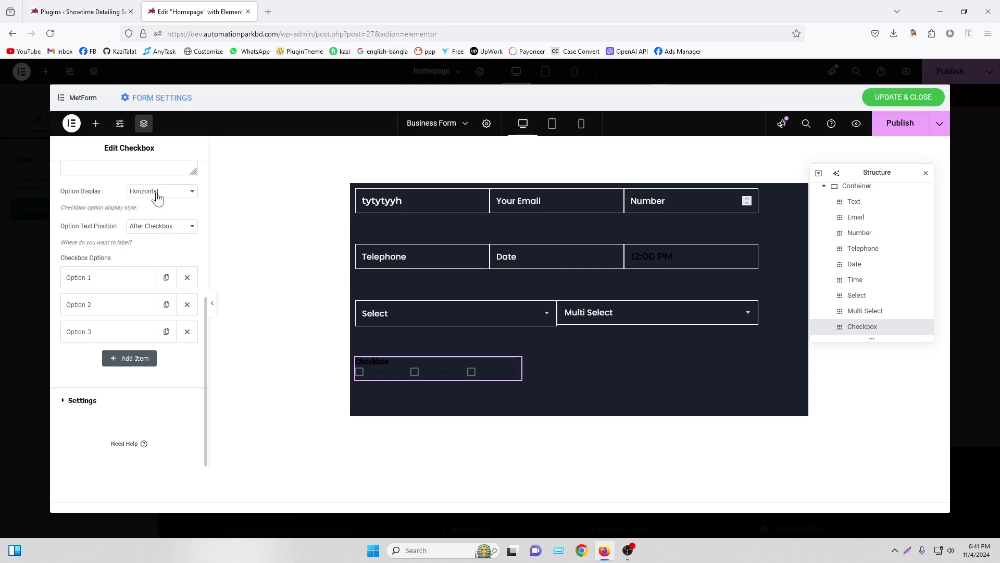
Set the Checkbox field's Option Display to Vertical so its three options stack
click(158, 217)
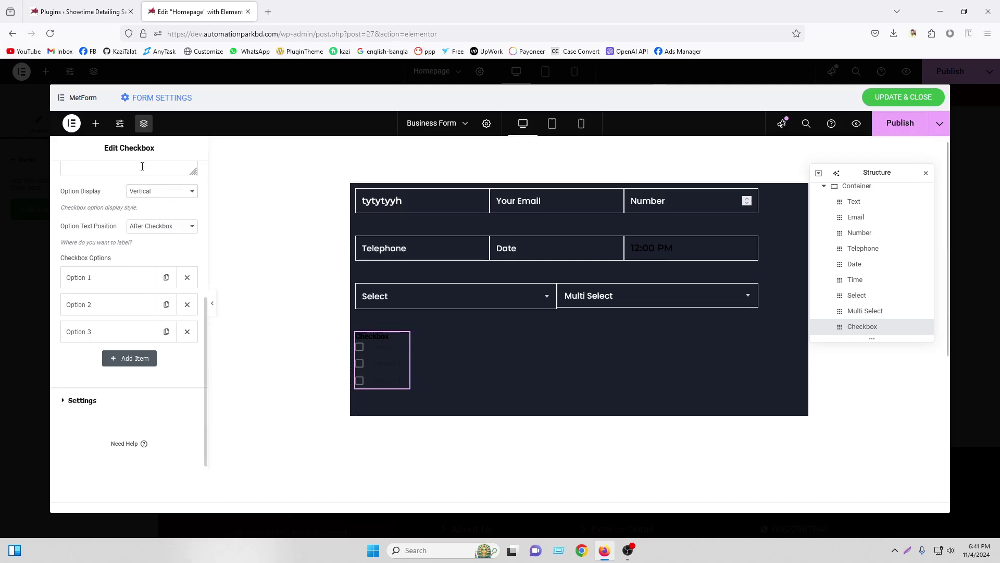
scroll(128, 275, up, 5)
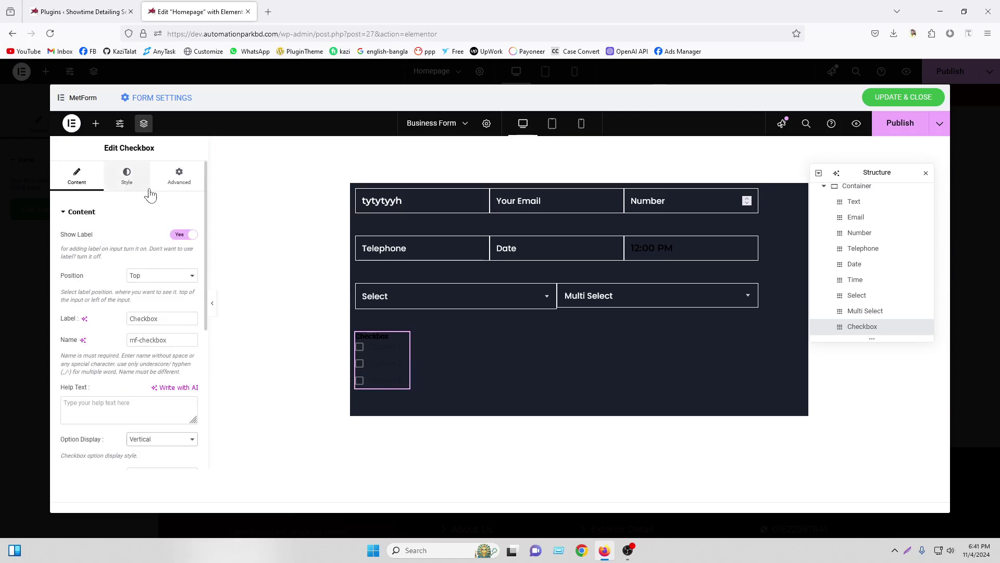
right_click(475, 255)
click(437, 304)
right_click(395, 352)
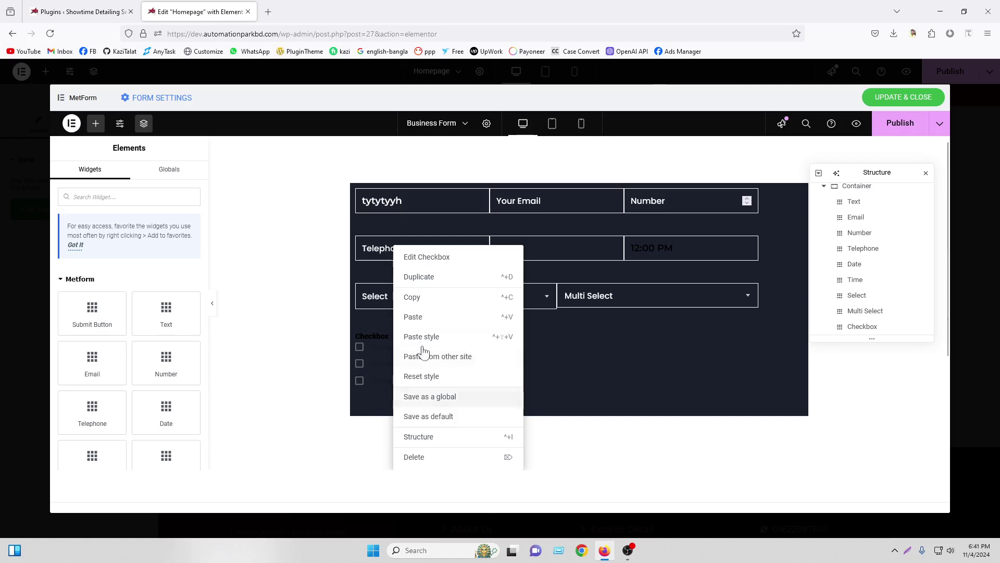
click(421, 337)
click(484, 339)
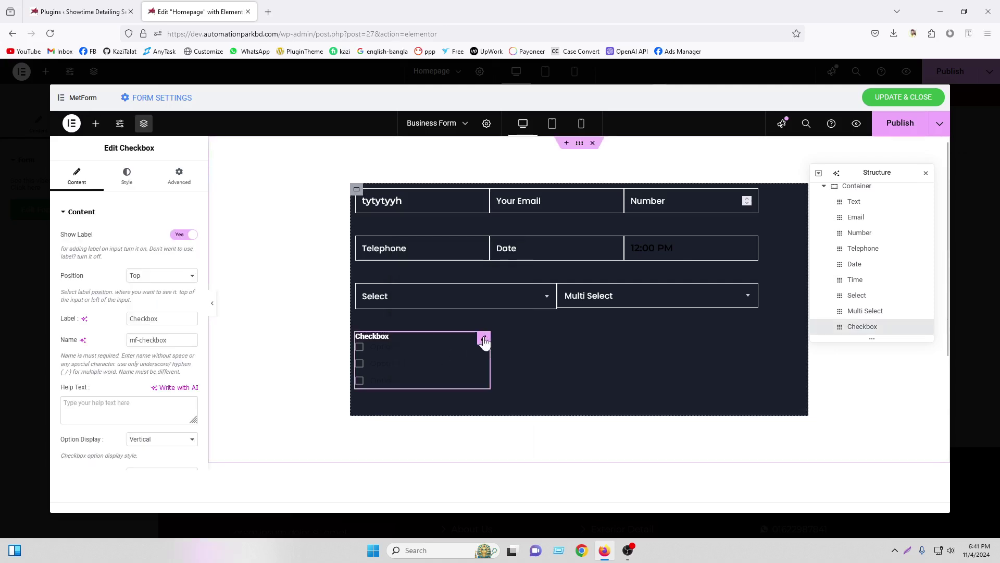
In the Checkbox Style settings, set Text Color and Checkbox Color to white #FFFFFF
click(126, 176)
click(81, 386)
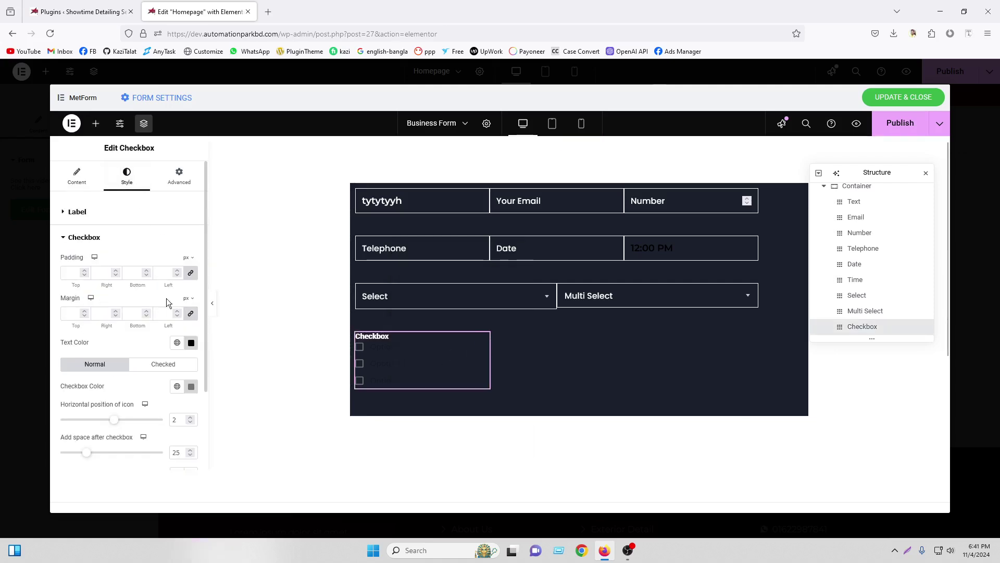
click(191, 342)
text(#FFFFFF)
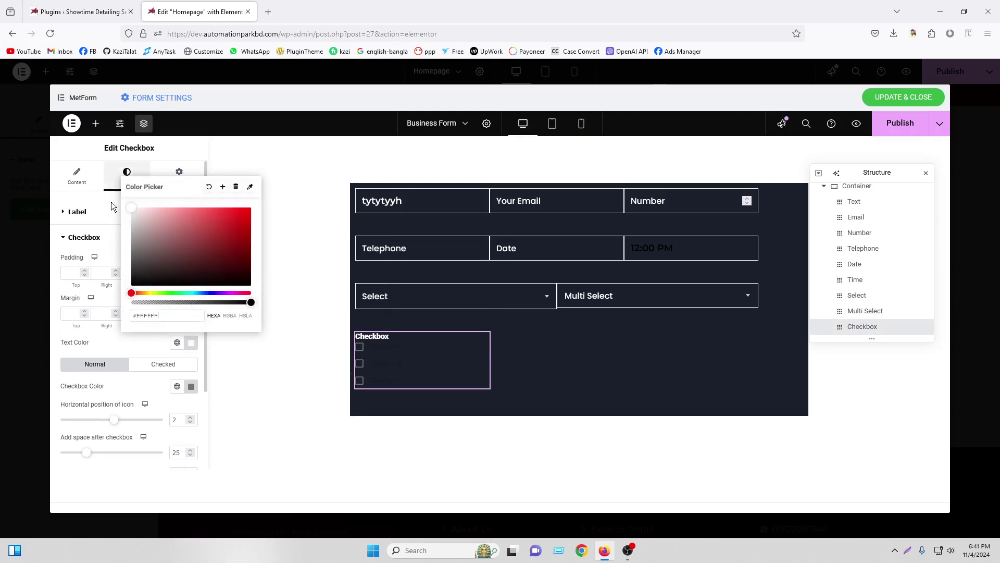
click(191, 386)
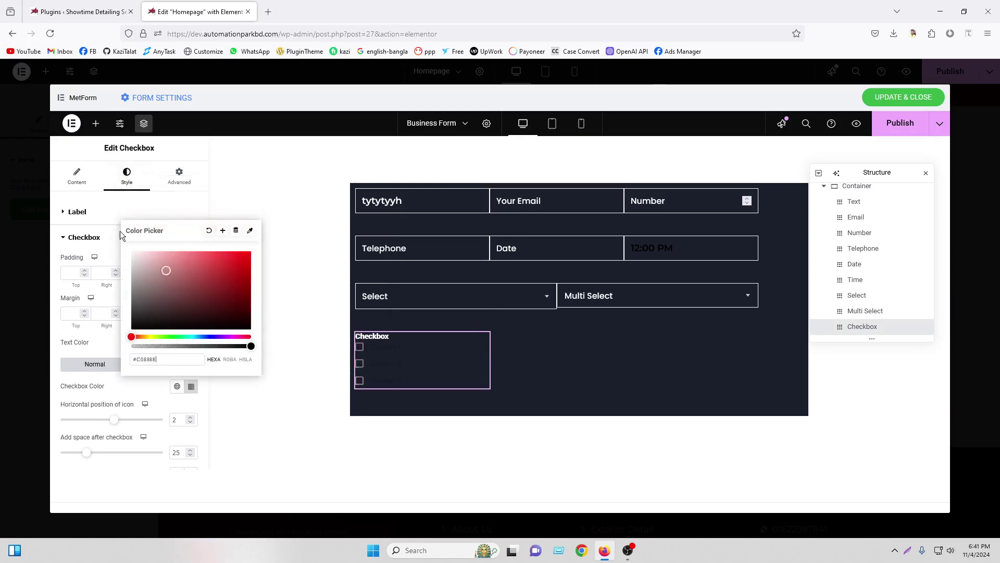
text(#FFFFFF)
click(92, 373)
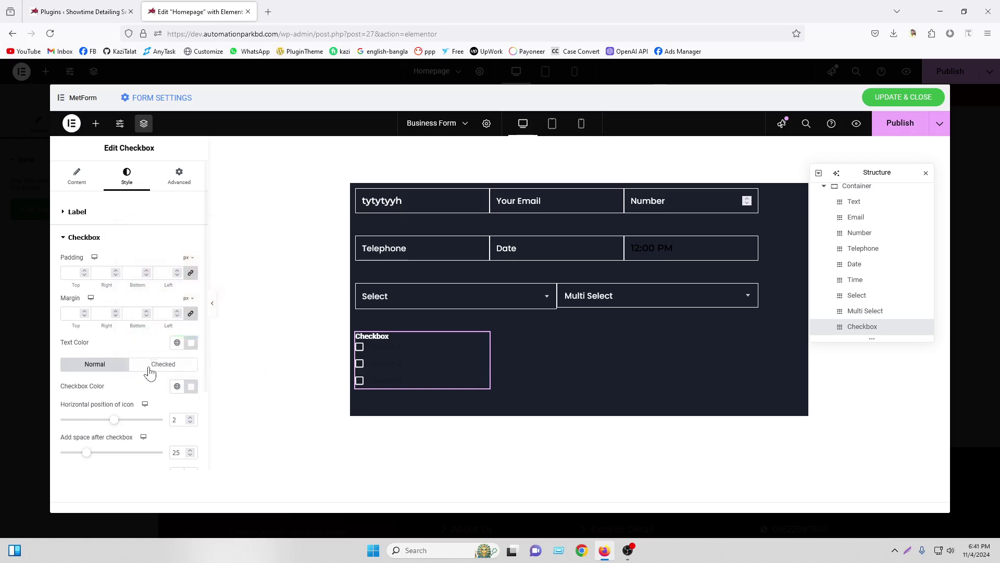
Inspect the checked-state checkbox colour and the label styling options, then return to Content
click(147, 364)
click(191, 386)
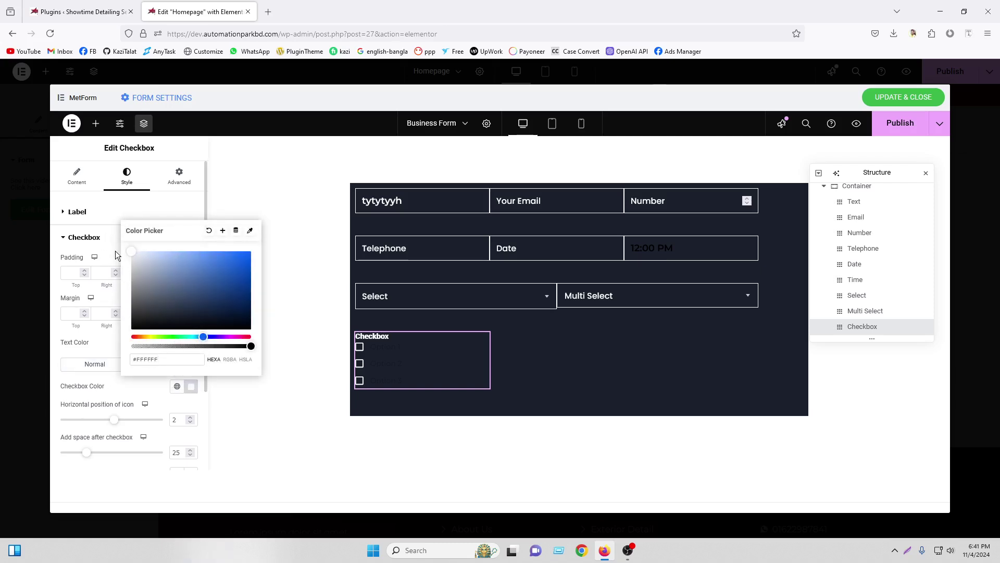
click(95, 364)
scroll(145, 377, down, 2)
scroll(160, 370, up, 2)
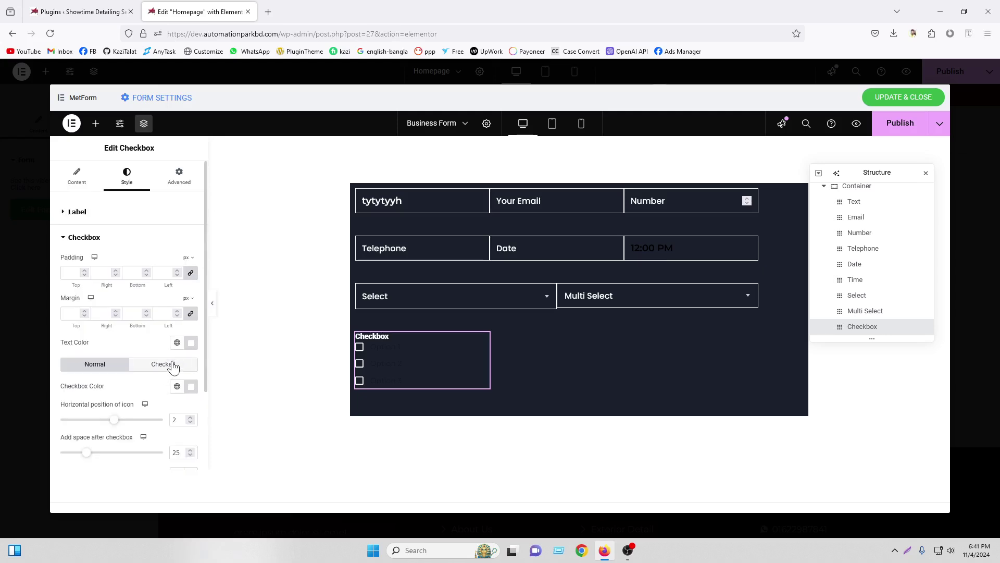
click(119, 214)
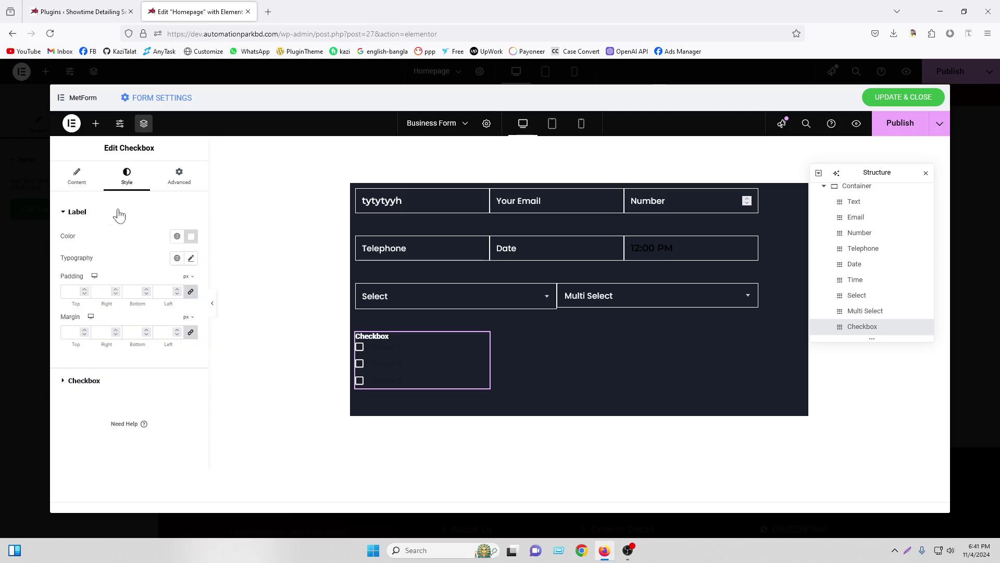
click(86, 381)
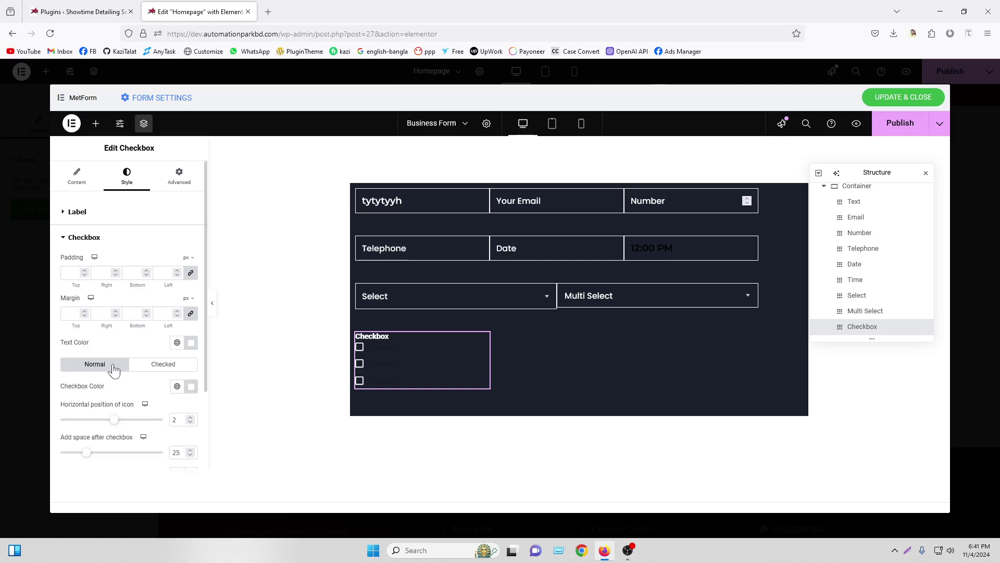
scroll(260, 346, down, 3)
scroll(153, 318, down, 2)
scroll(420, 367, up, 3)
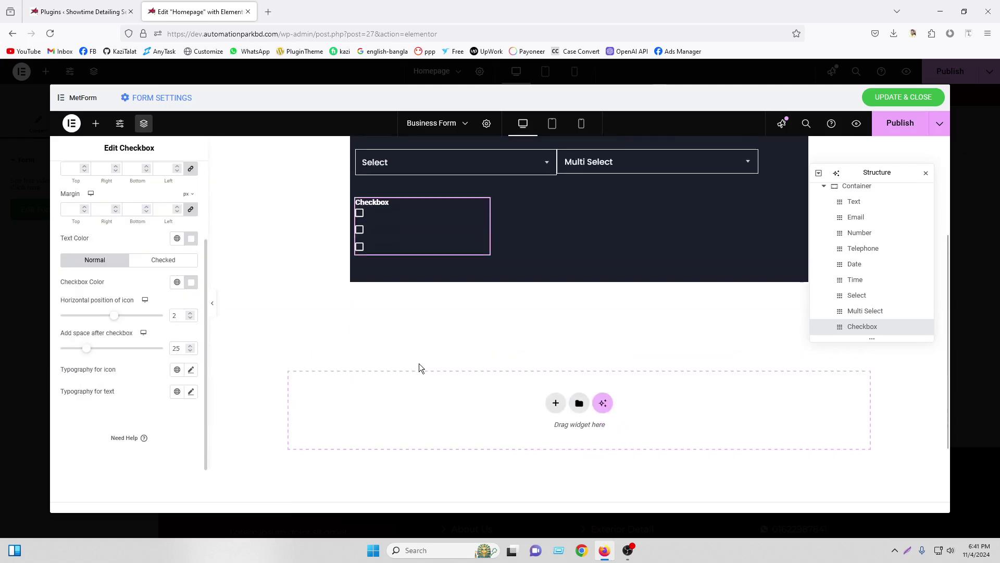
scroll(118, 251, up, 3)
click(77, 176)
Rename the first two checkbox options to Bangladesh and nepal
scroll(139, 281, down, 5)
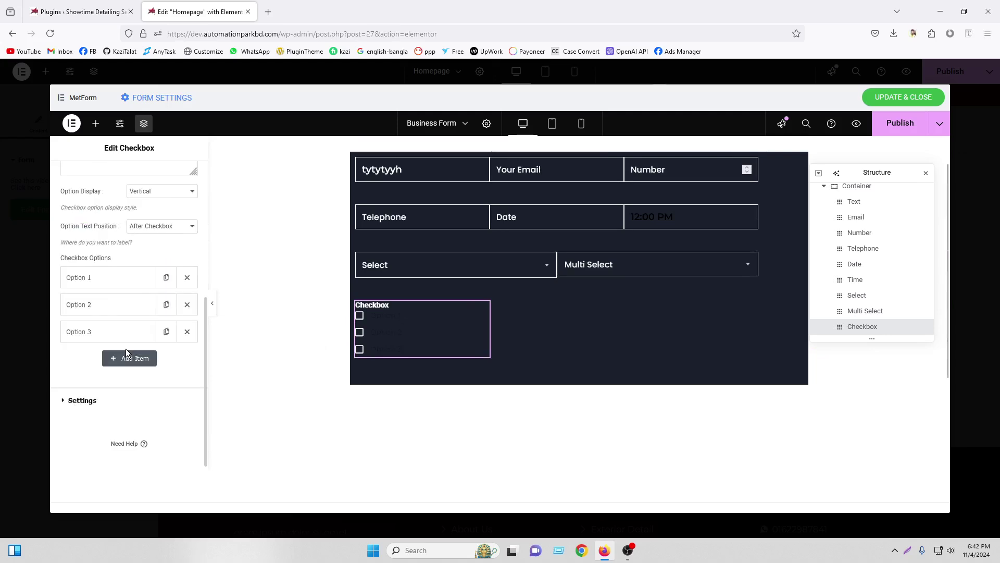
click(102, 282)
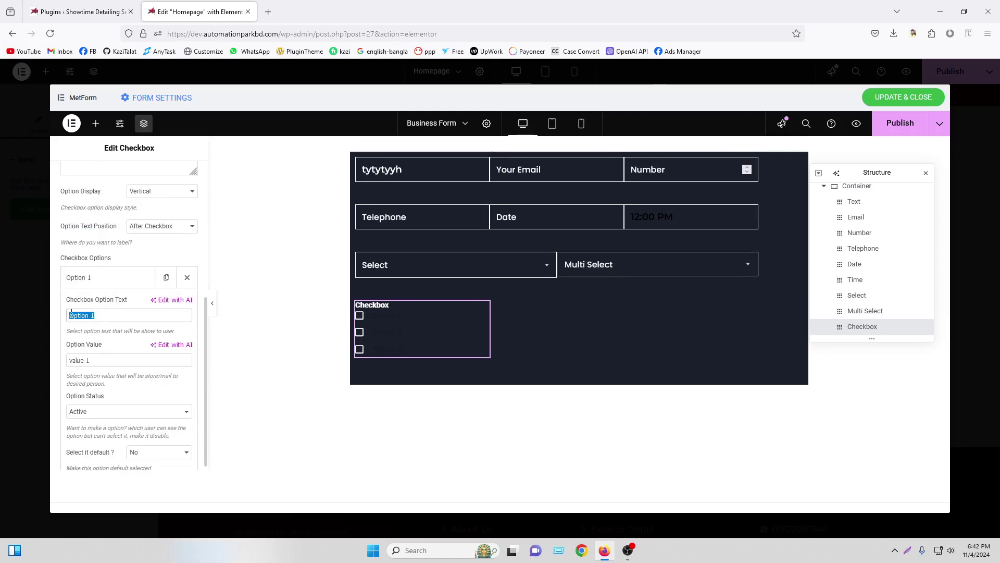
text(Bangladesh)
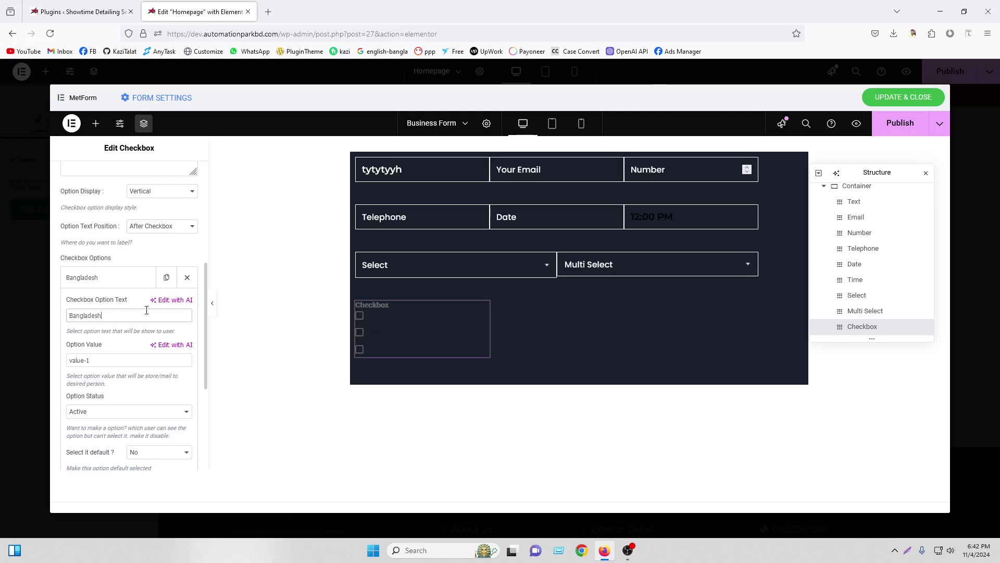
click(108, 282)
click(112, 305)
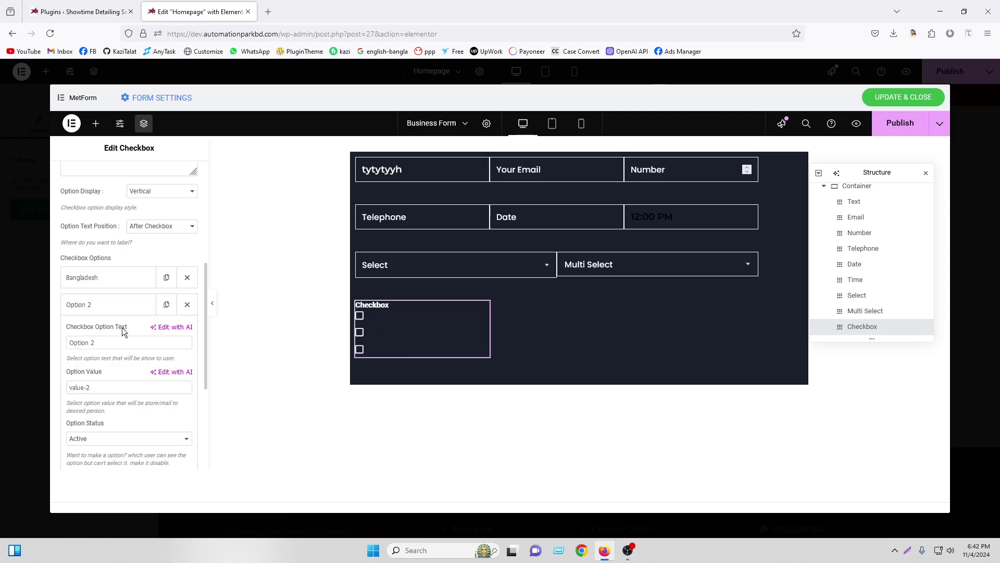
triple_click(75, 342)
key(BackSpace)
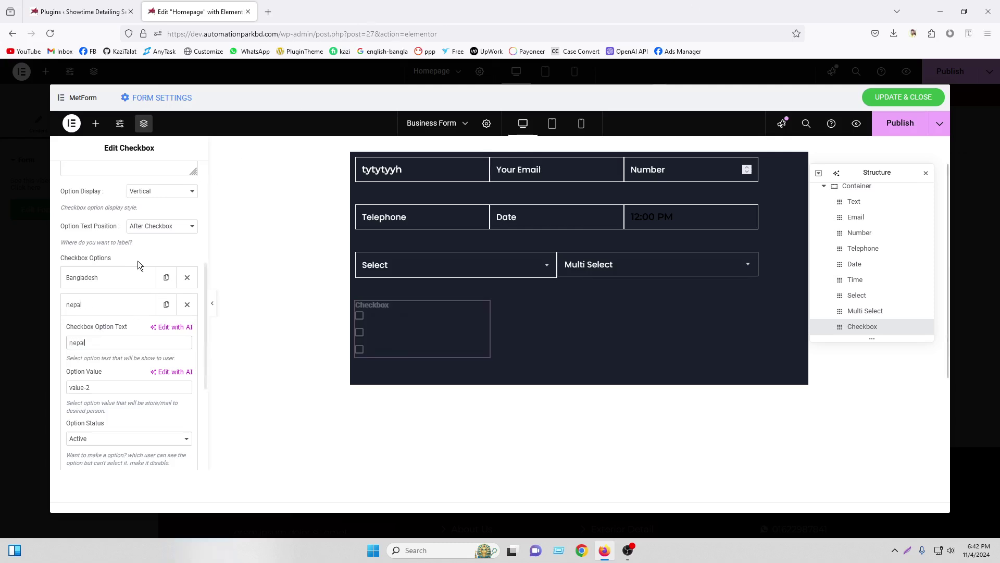
click(97, 308)
Rename the third checkbox option to Vutan
click(101, 332)
triple_click(138, 369)
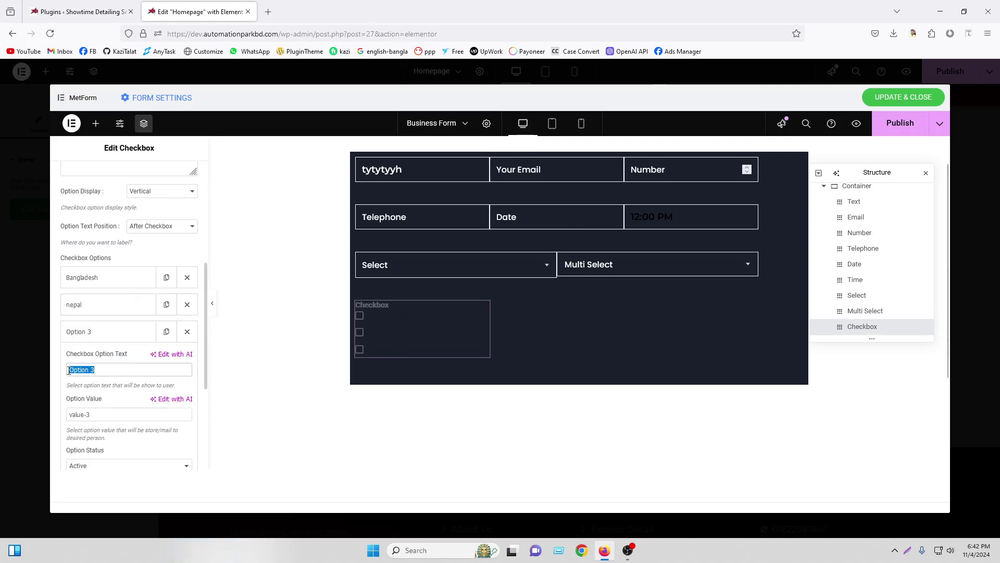
text(Vutan)
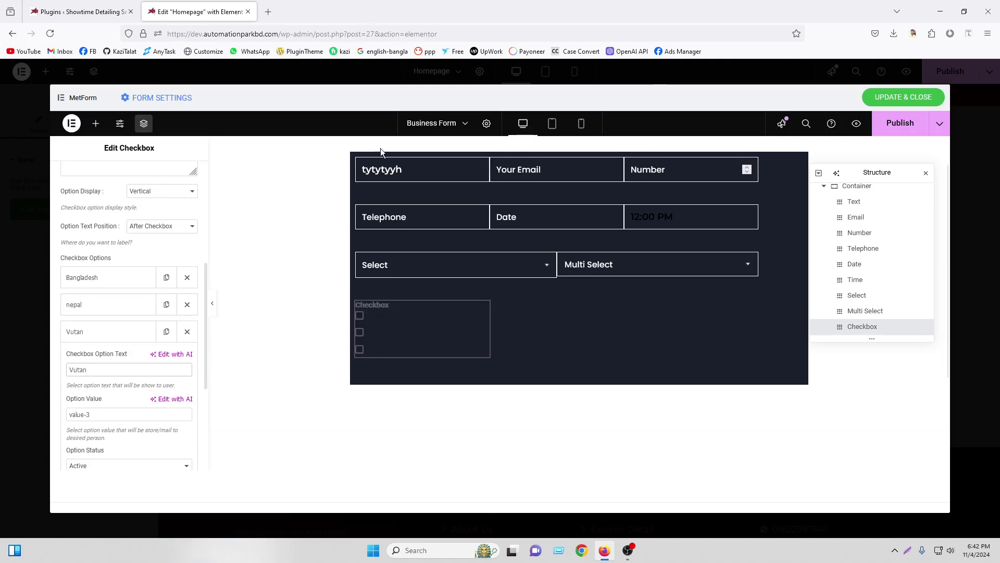
click(80, 332)
click(83, 400)
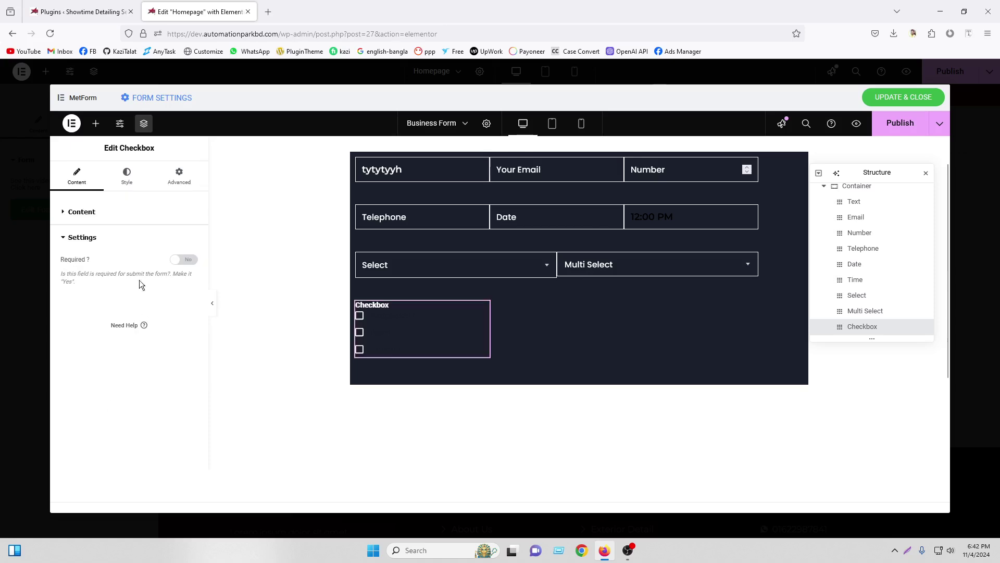
Reset the checkbox option Text Color to white #FFFFFF in Style > Checkbox
click(120, 212)
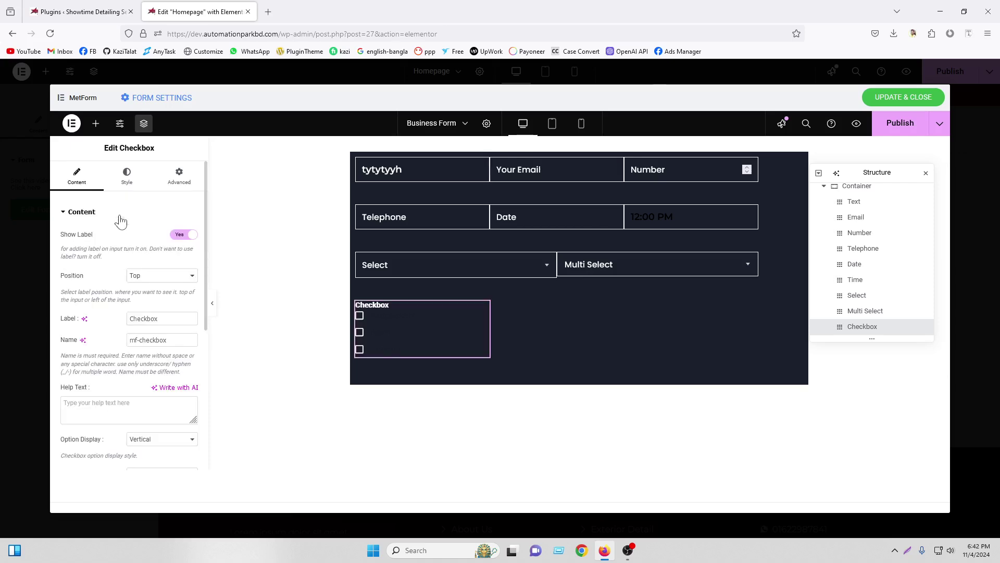
click(118, 186)
click(190, 236)
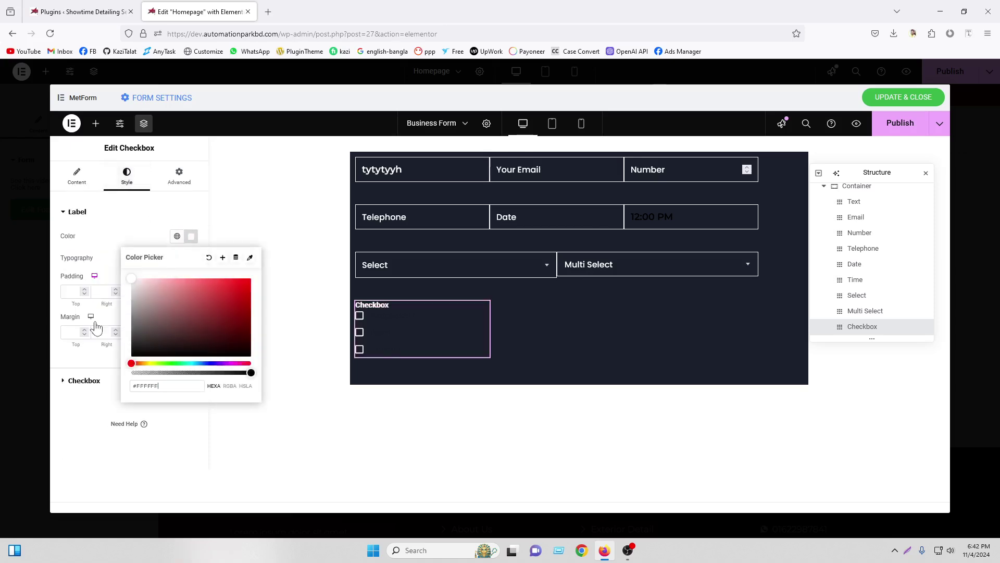
click(84, 381)
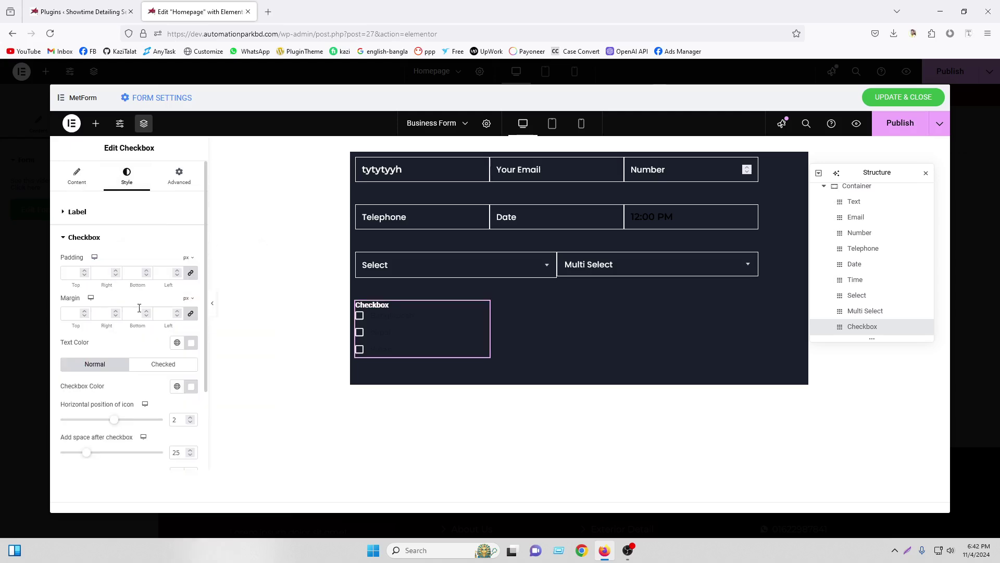
click(191, 342)
click(176, 231)
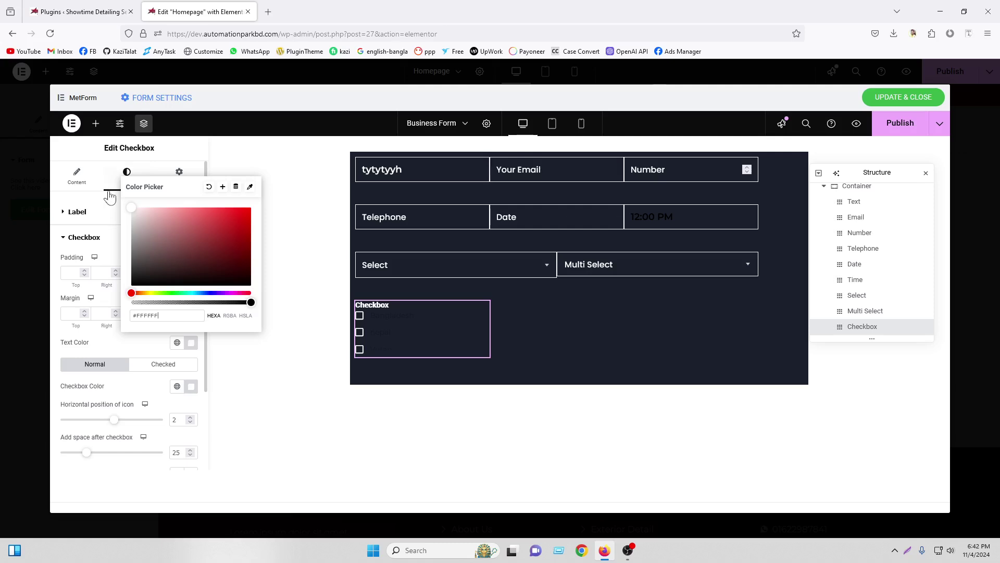
drag(156, 221, 100, 194)
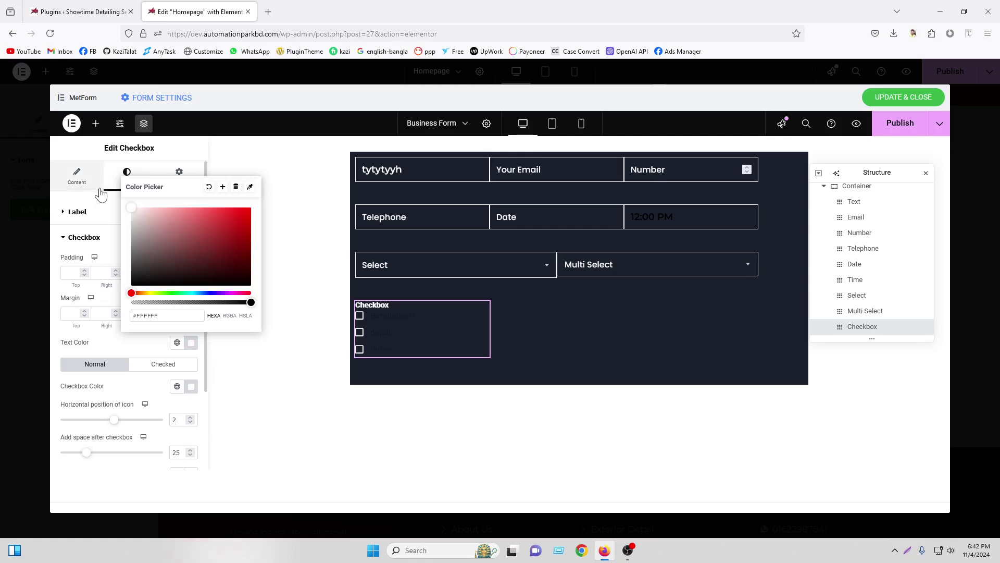
click(131, 368)
scroll(145, 379, down, 2)
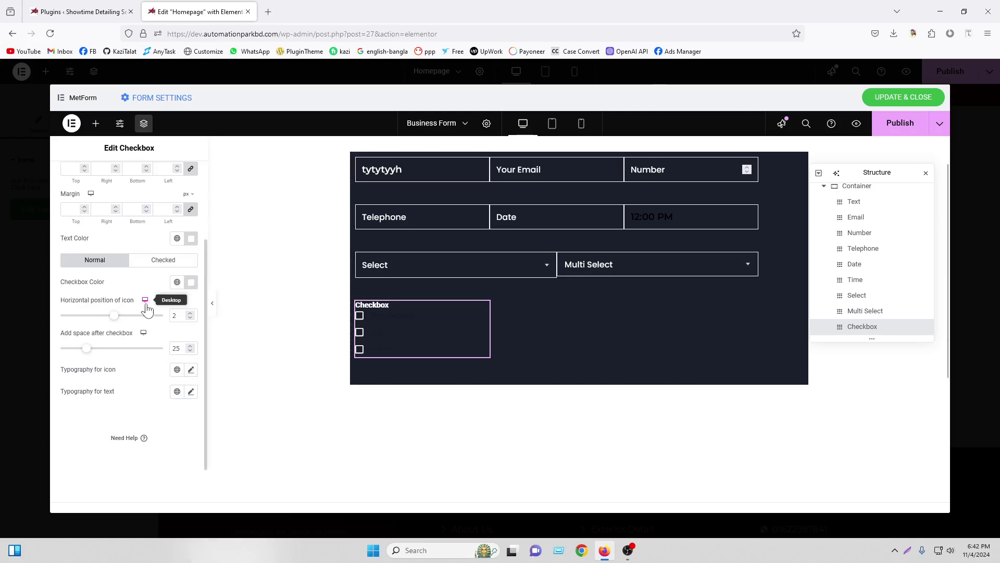
scroll(145, 303, up, 2)
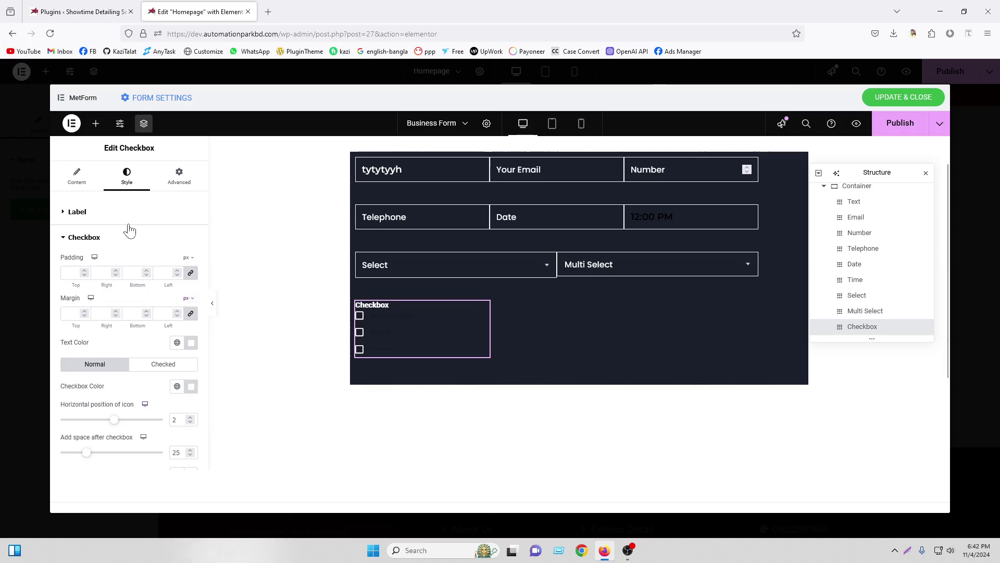
Close the Structure outline and bring up the Elements widget list
click(77, 174)
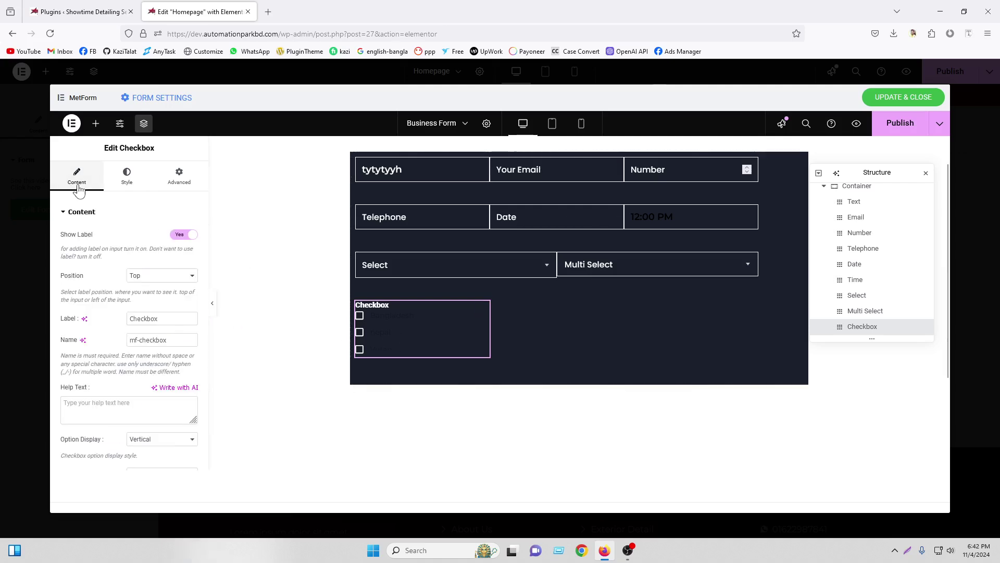
scroll(150, 411, down, 3)
scroll(150, 412, down, 3)
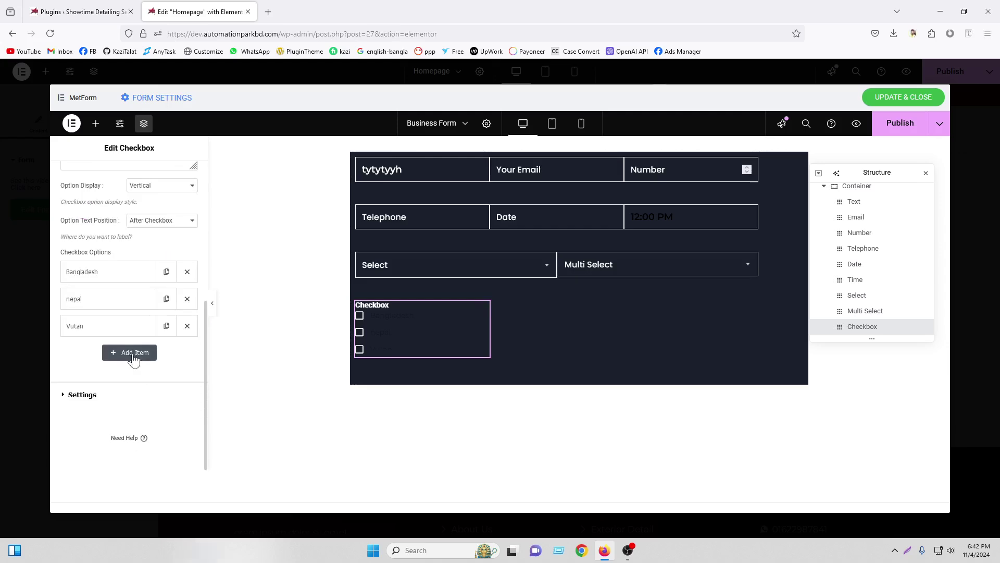
click(927, 173)
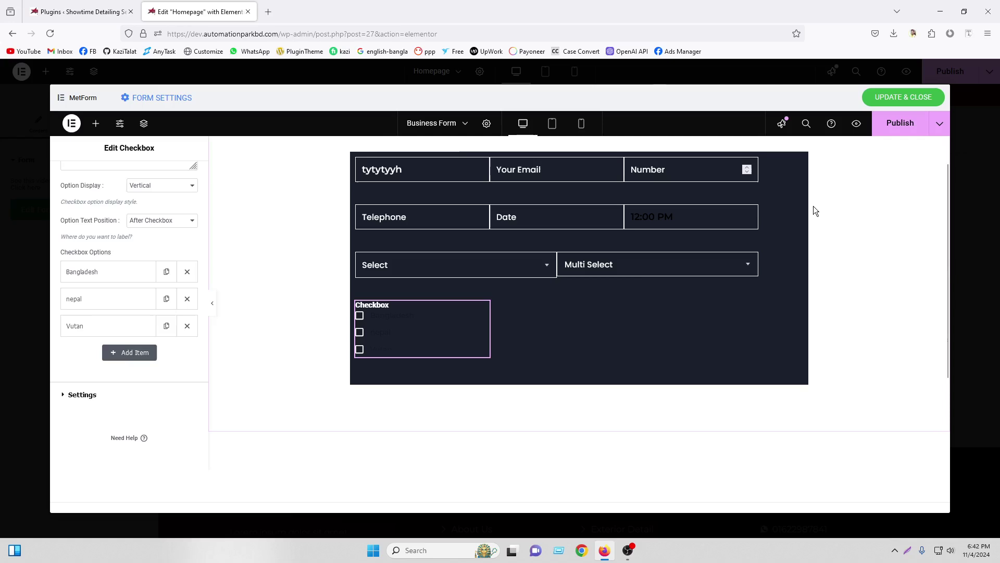
click(96, 124)
scroll(148, 320, down, 4)
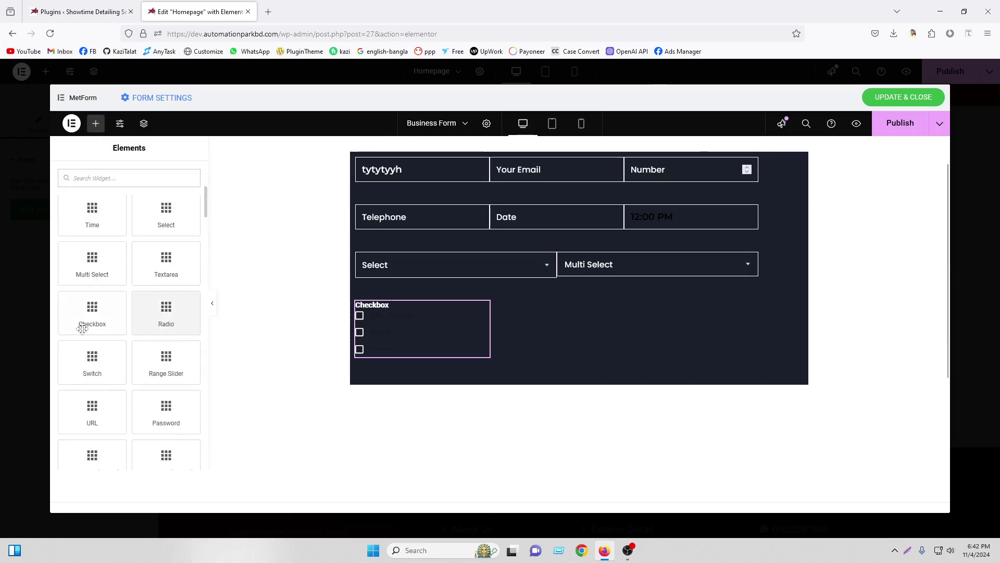
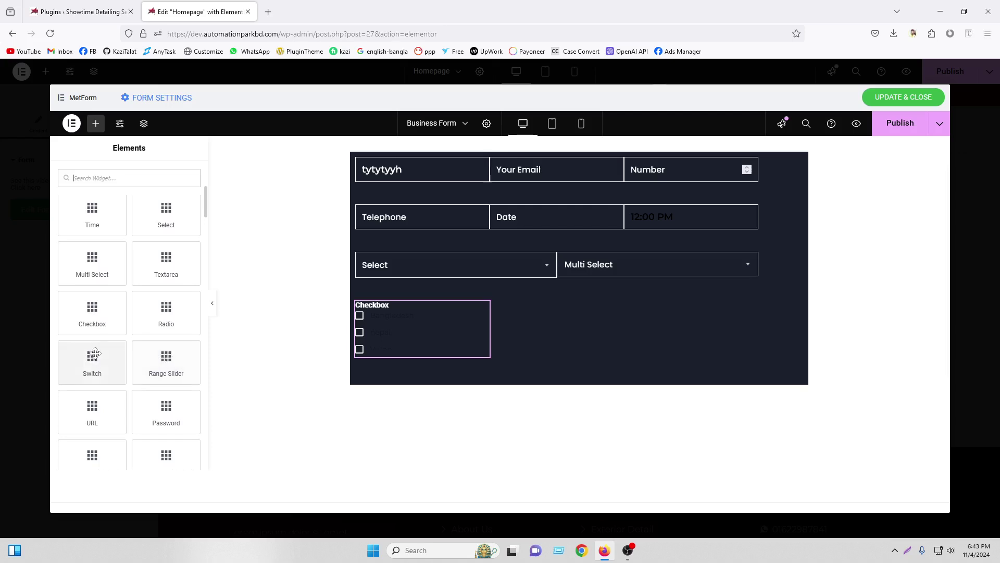
Add a Switch field, test toggling it, and move it into the form below Checkbox
drag(92, 357, 509, 363)
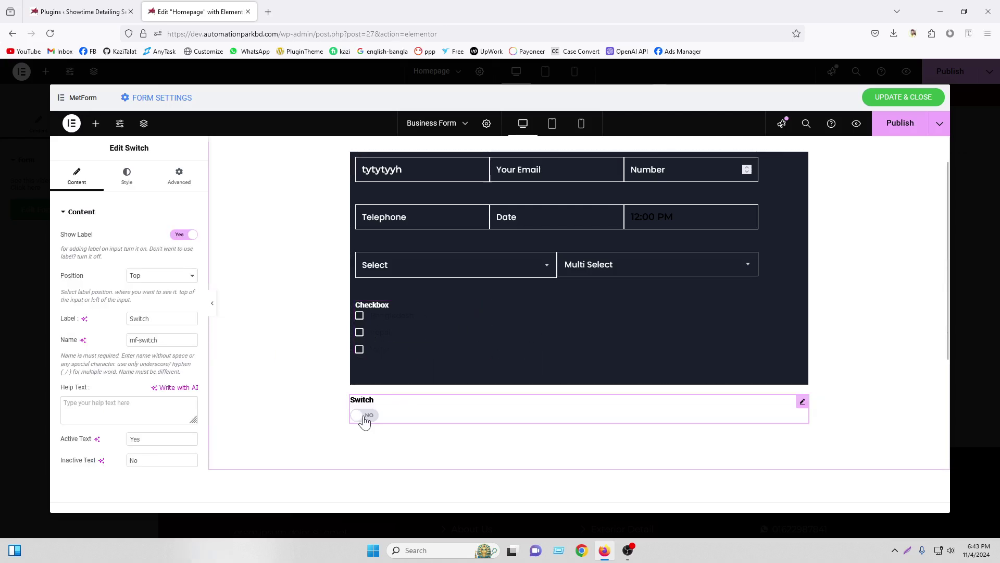
click(365, 417)
click(365, 417)
drag(802, 402, 493, 343)
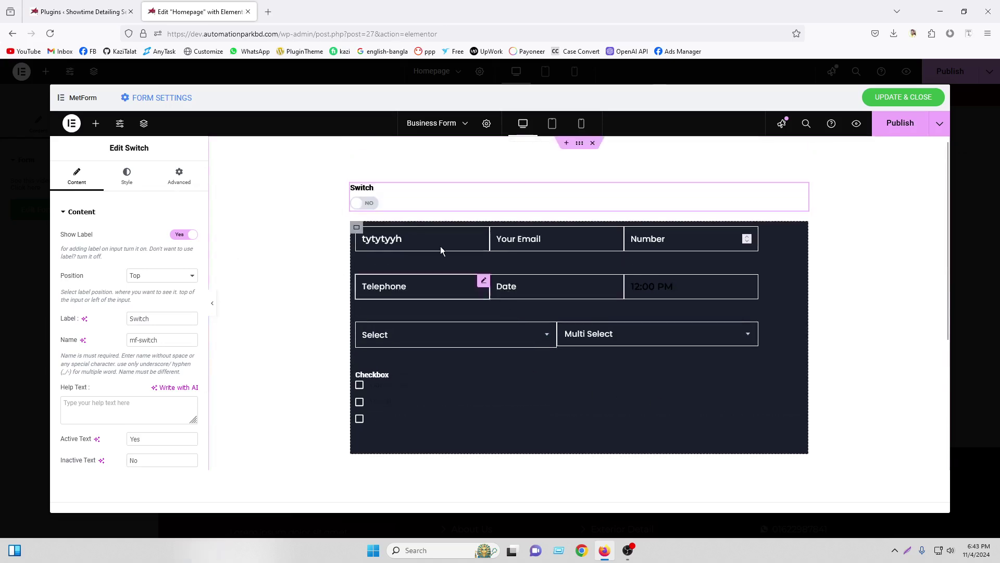
click(144, 123)
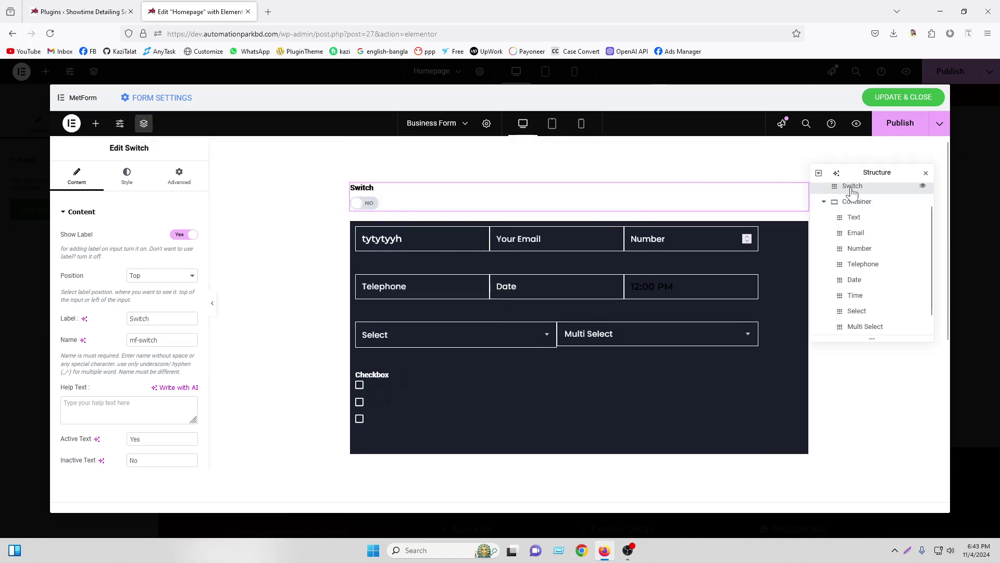
drag(852, 193, 867, 321)
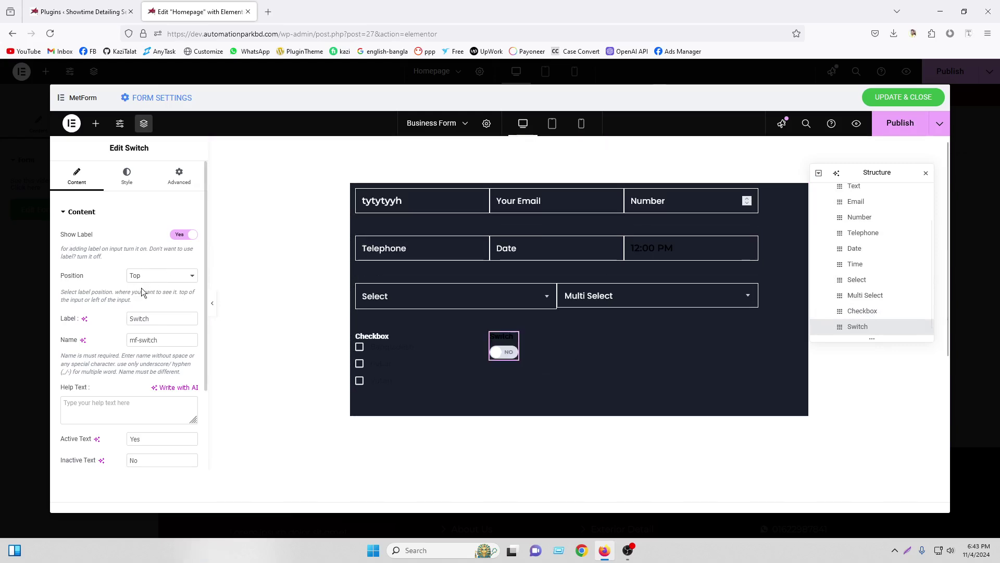
Try the Switch label on the Left, return it to Top, then delete the Switch field
click(163, 279)
click(154, 301)
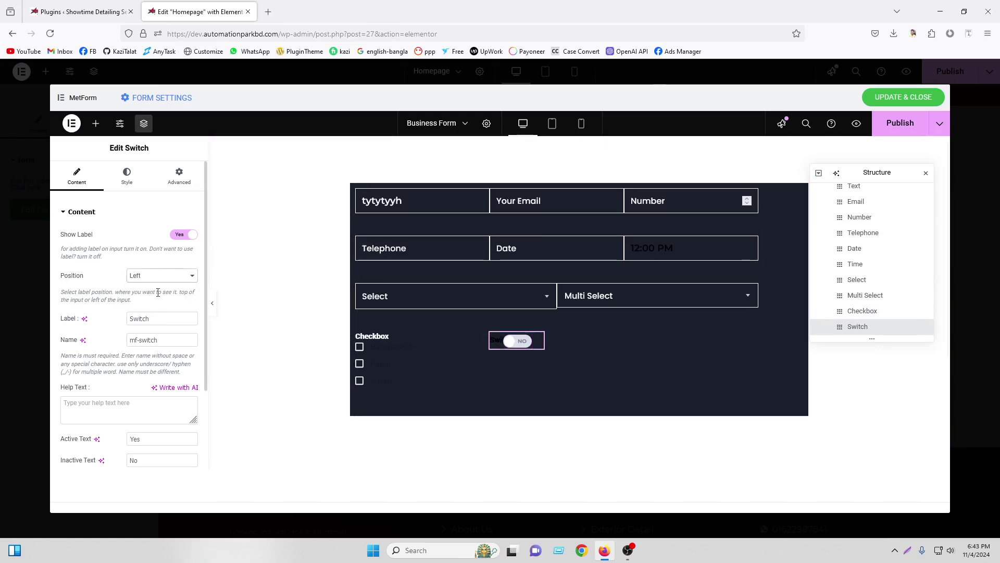
click(155, 292)
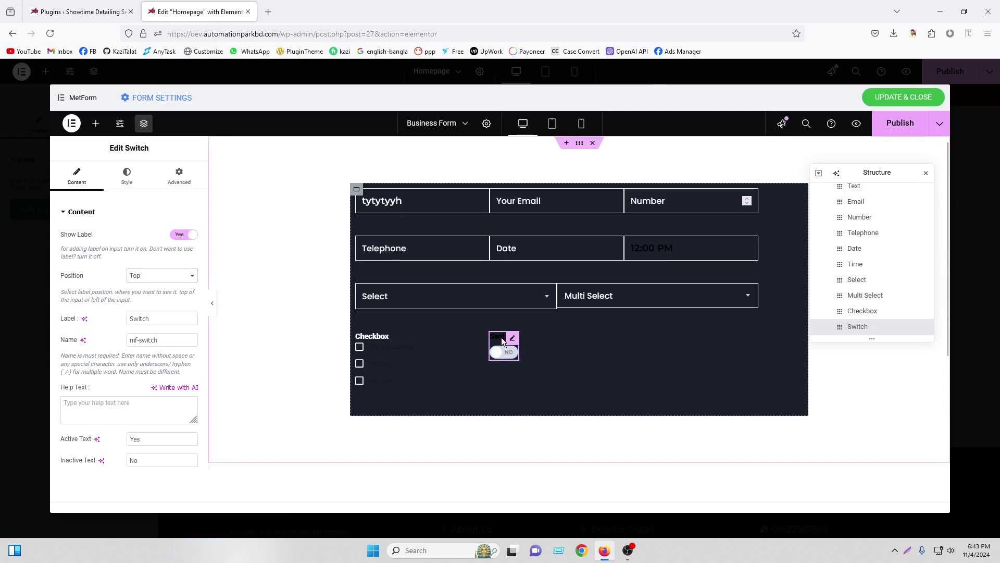
scroll(189, 386, down, 2)
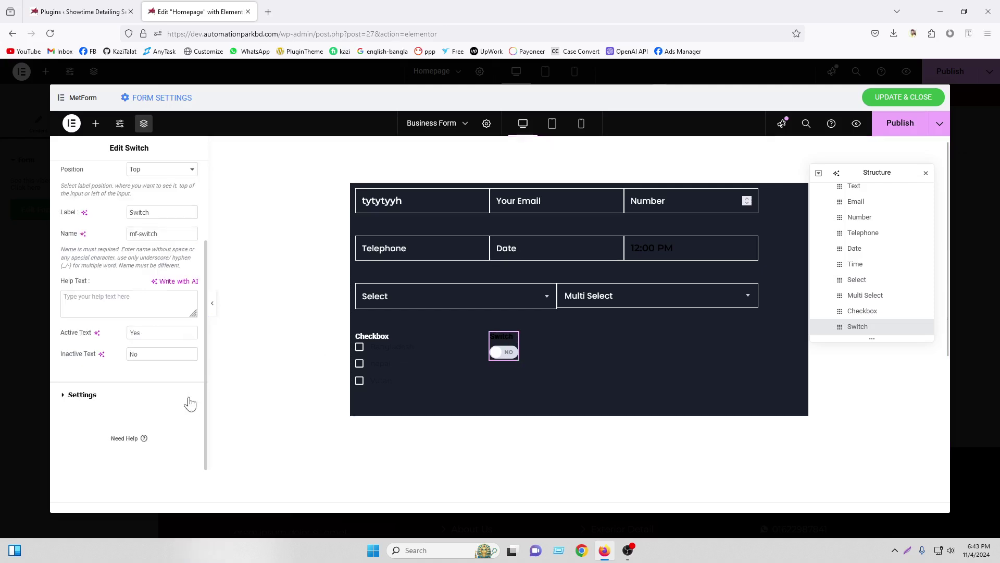
click(107, 394)
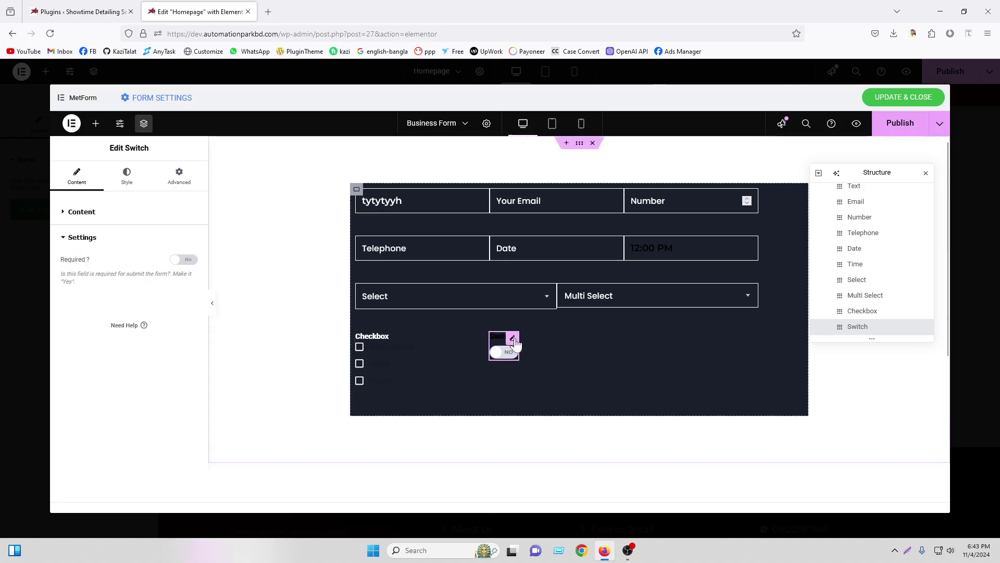
right_click(515, 344)
click(553, 465)
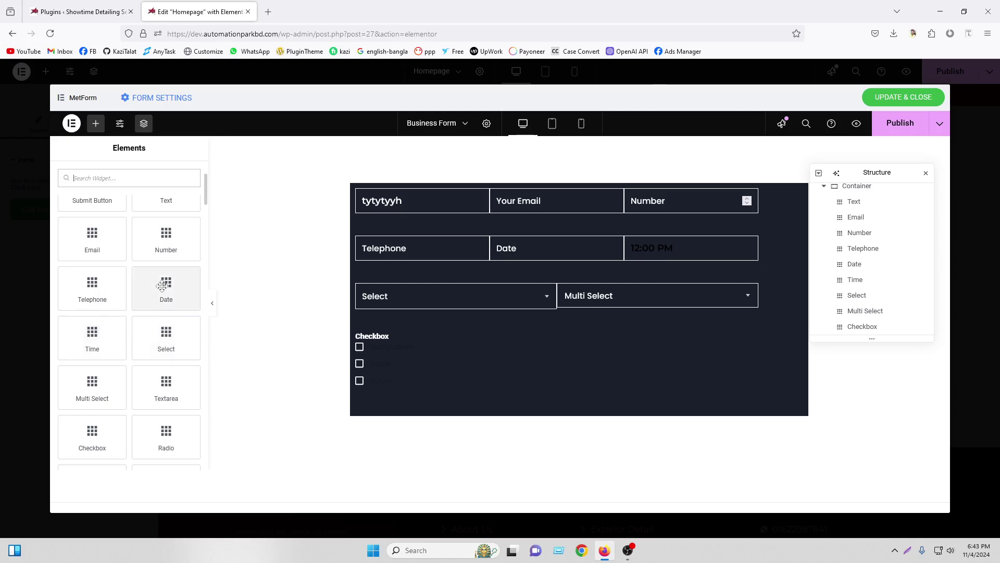
Add a Range Slider field and place it inside the form after Checkbox
scroll(139, 384, down, 3)
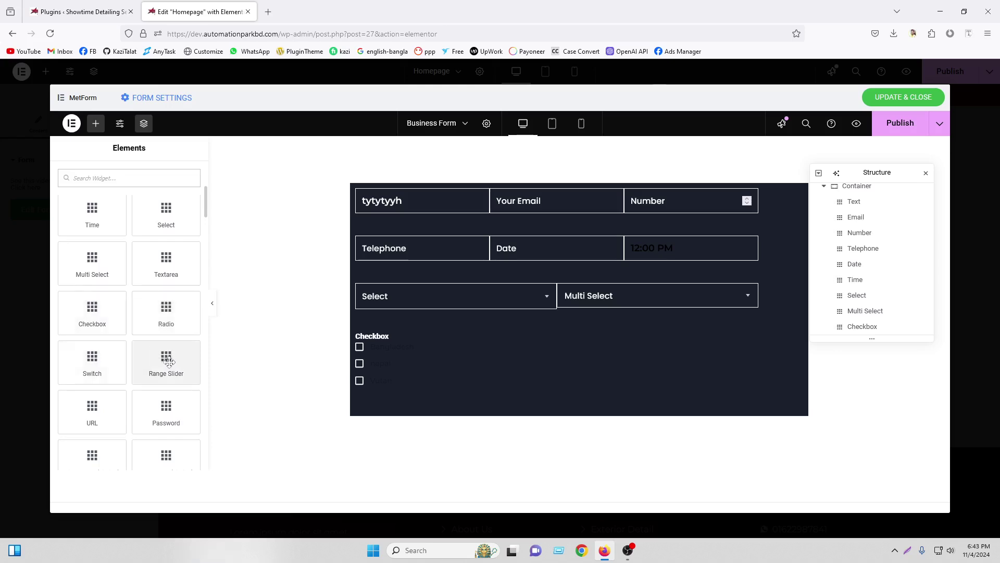
drag(168, 361, 502, 365)
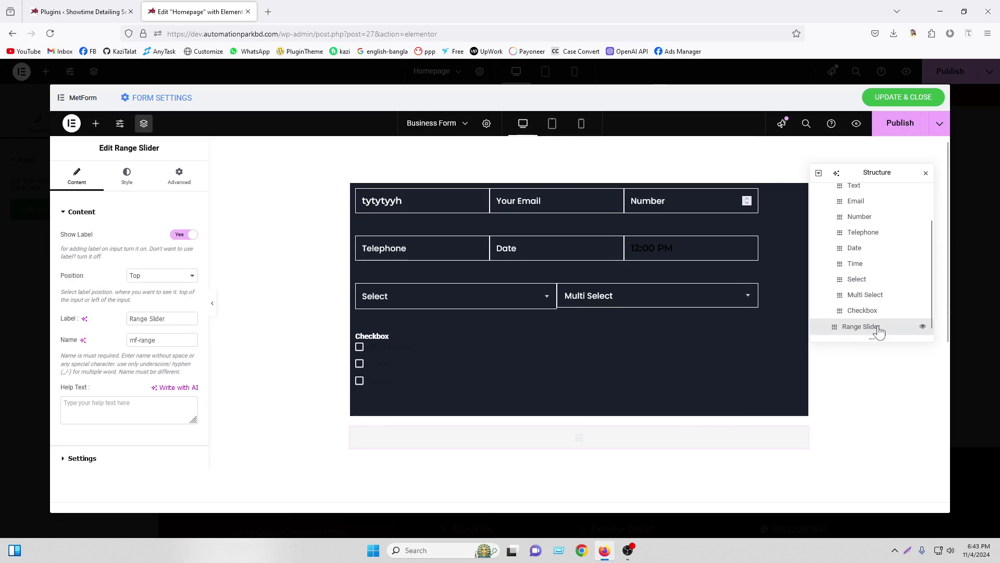
drag(879, 332, 878, 324)
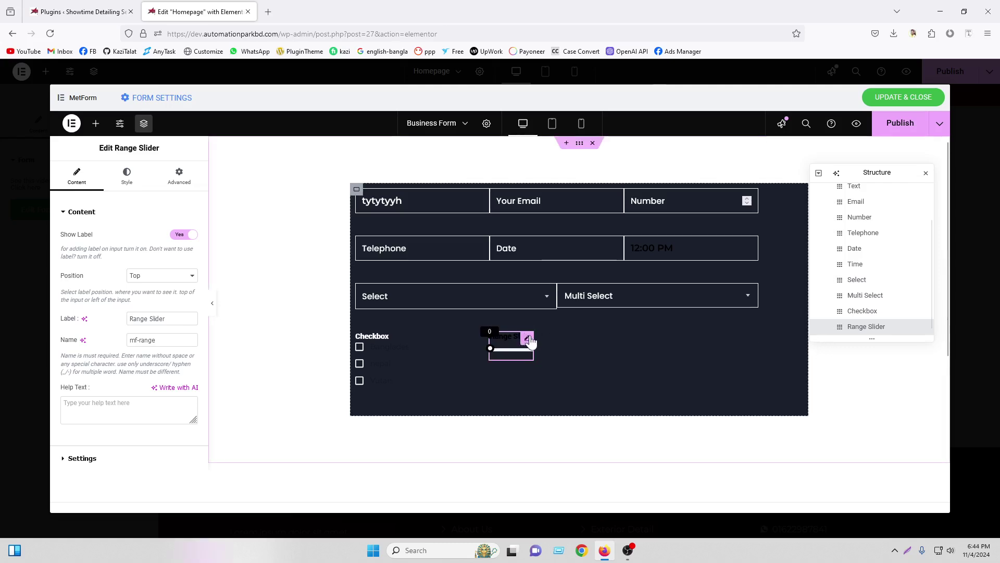
Keep the slider label on top and rename it to Select Price Range
click(151, 278)
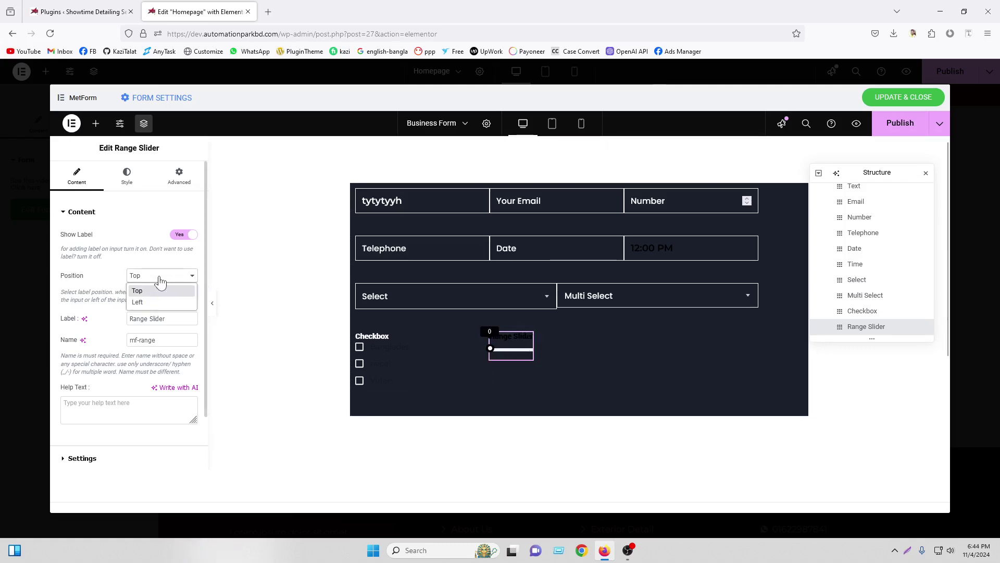
click(155, 290)
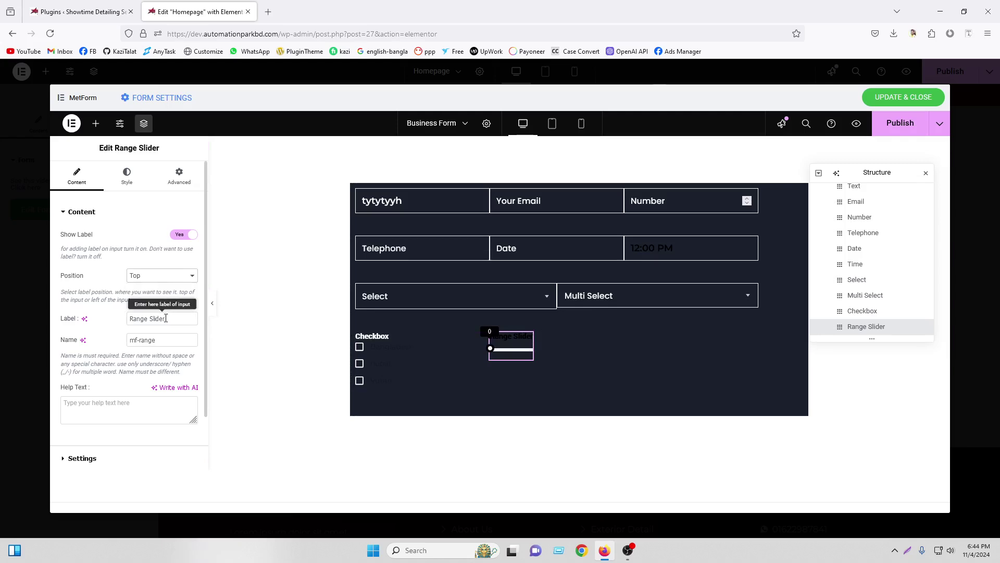
drag(167, 318, 107, 316)
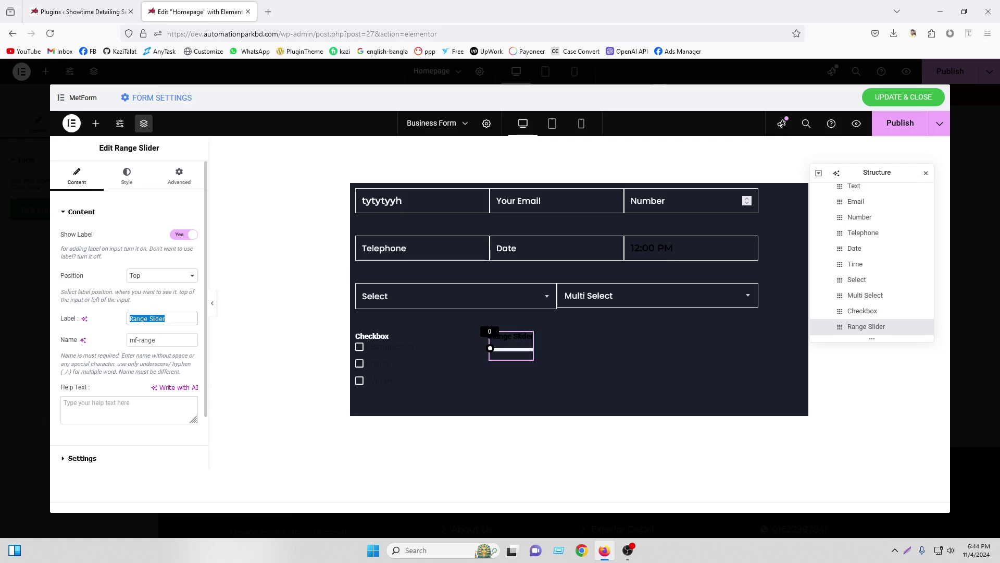
text(Select Price Range)
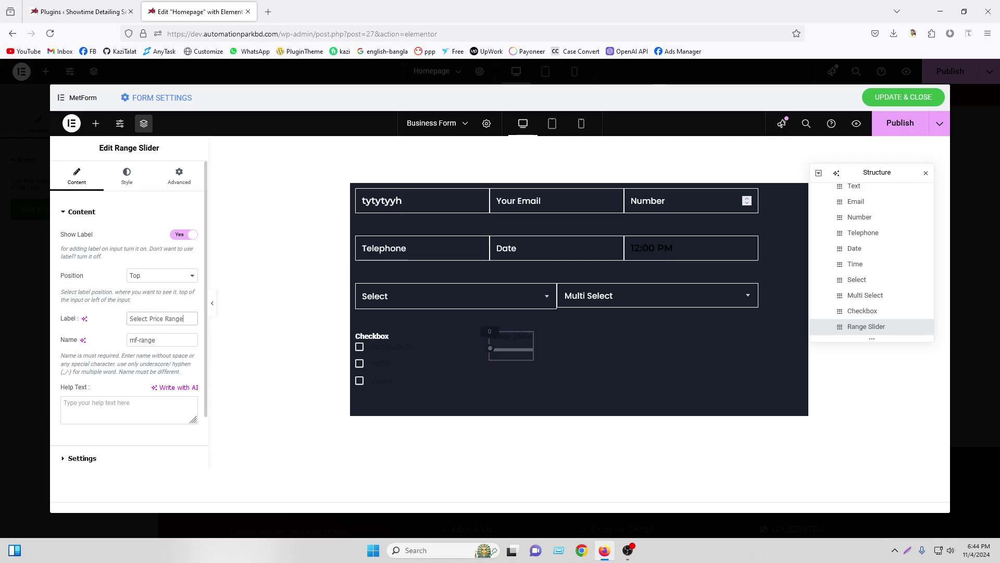
click(146, 456)
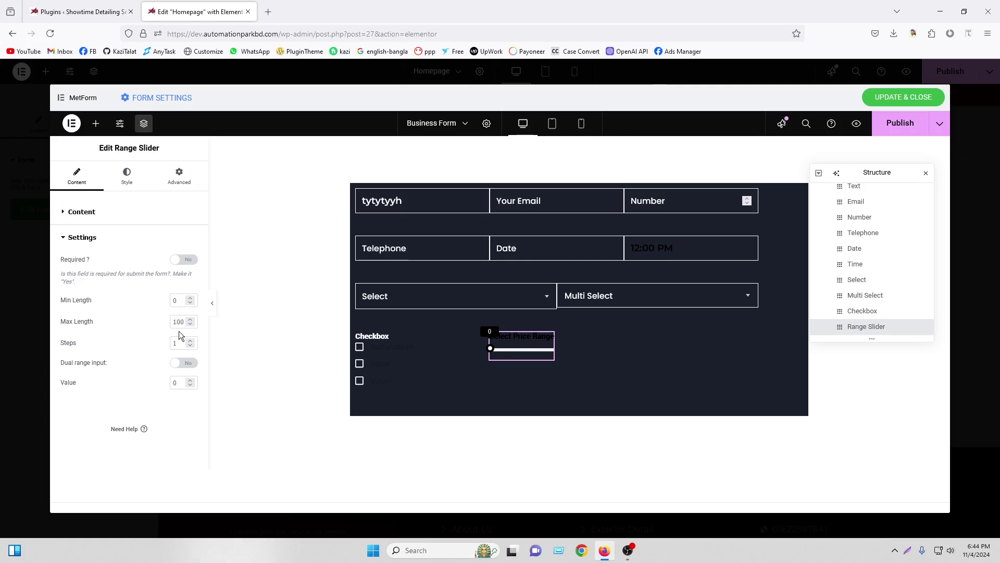
click(179, 177)
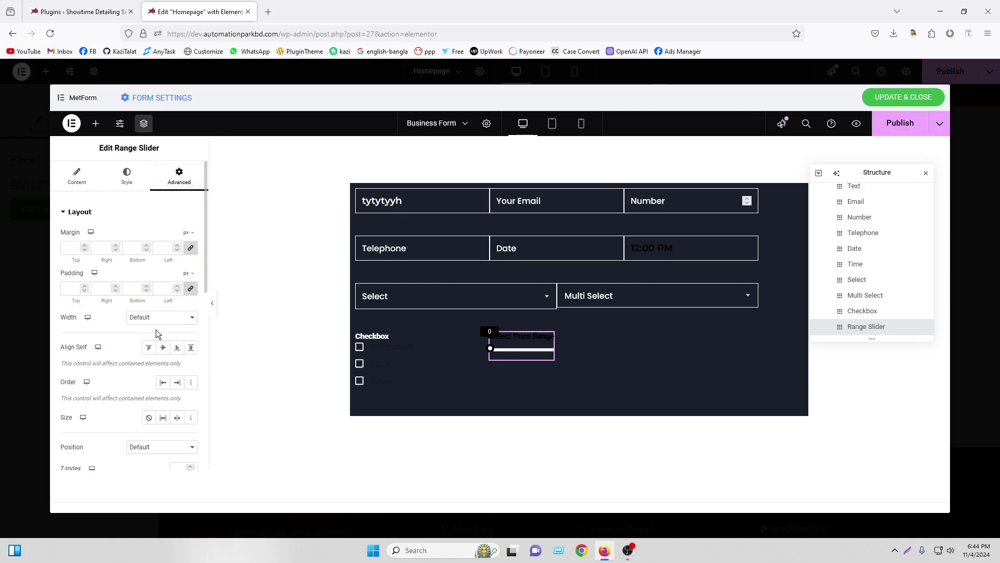
Give the slider a custom width of about 56% and a white #FFFFFF label
click(160, 320)
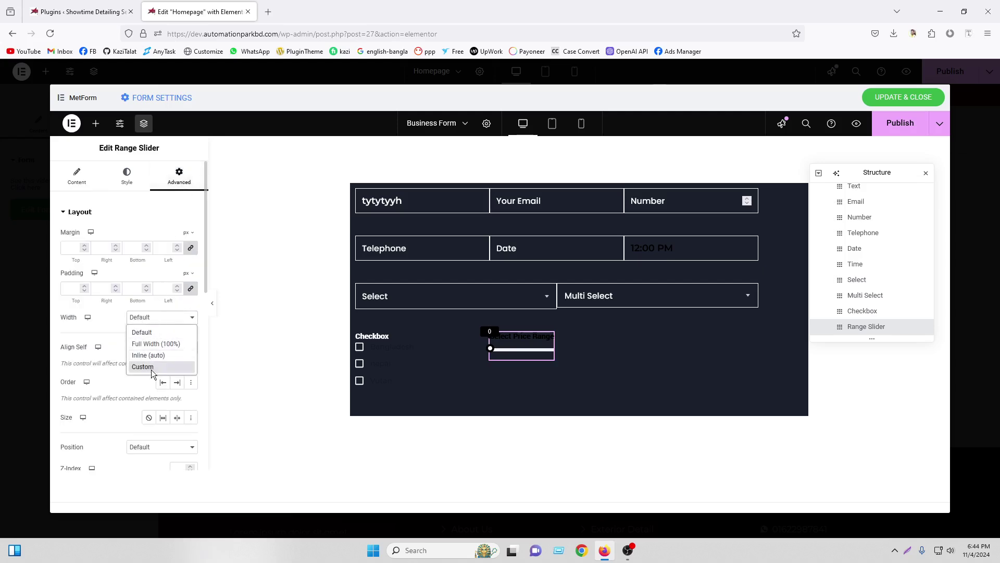
click(144, 367)
drag(59, 352, 116, 363)
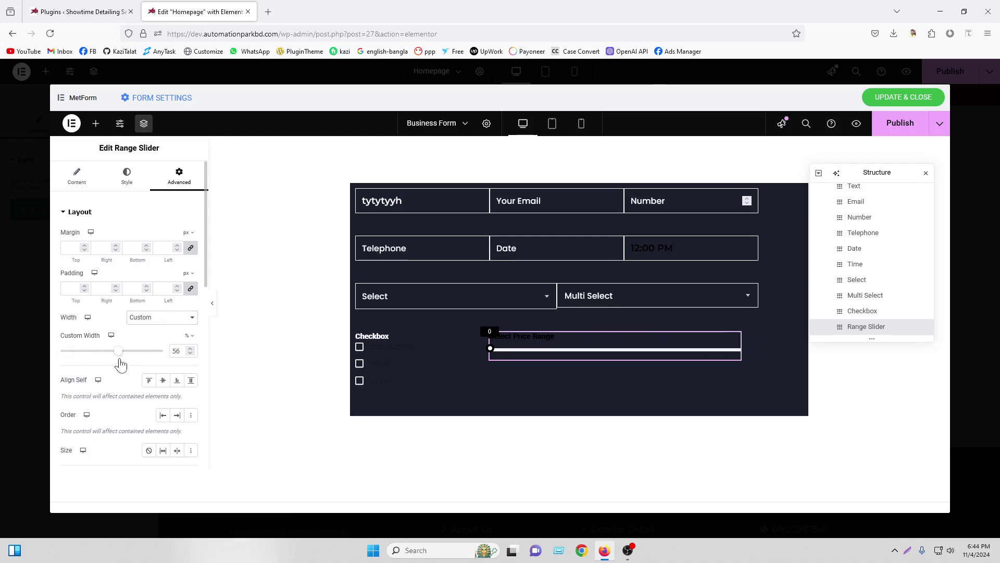
click(127, 178)
click(191, 237)
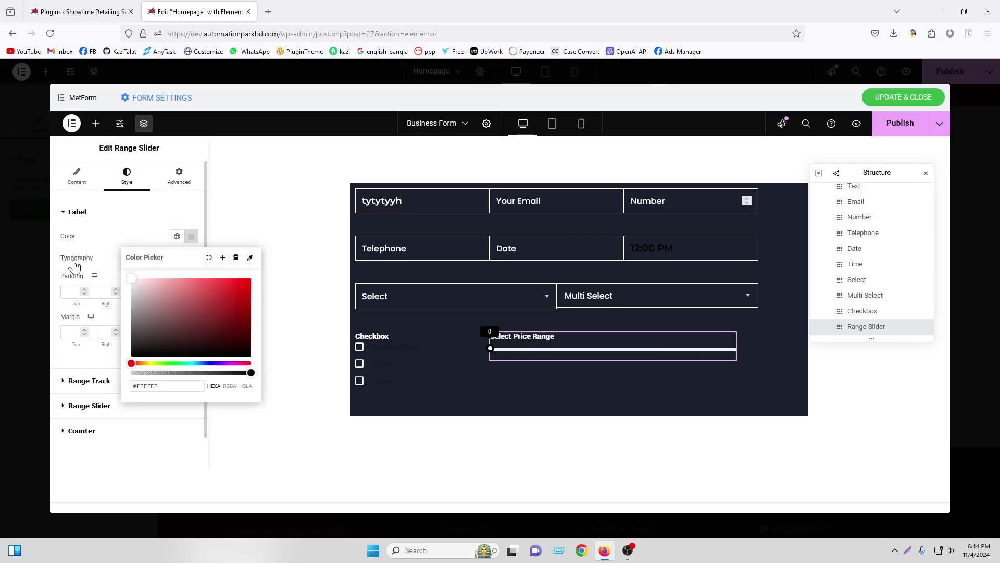
click(117, 278)
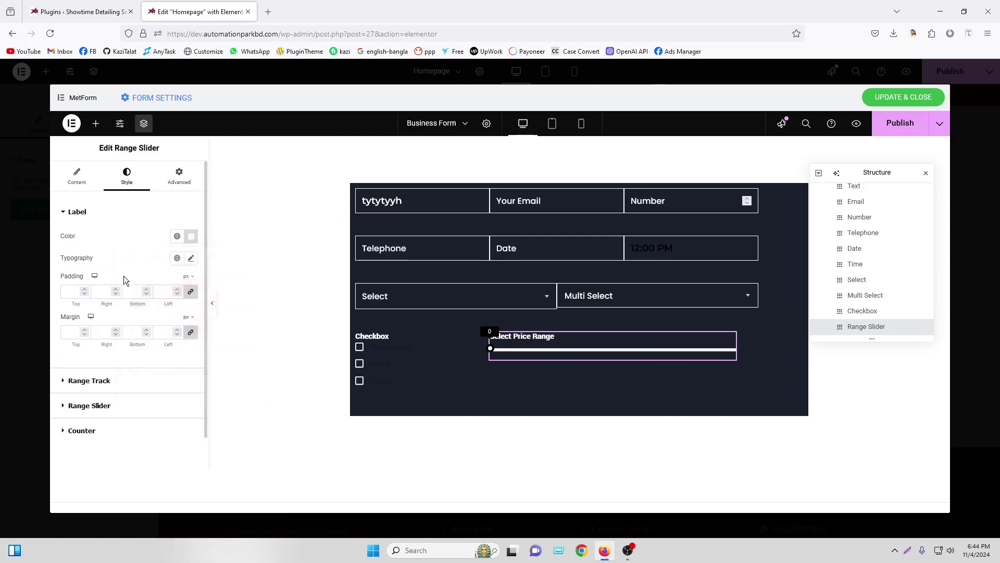
Set the range track colour to global Primary for Normal, Hover and Focus states
click(104, 382)
scroll(176, 327, down, 4)
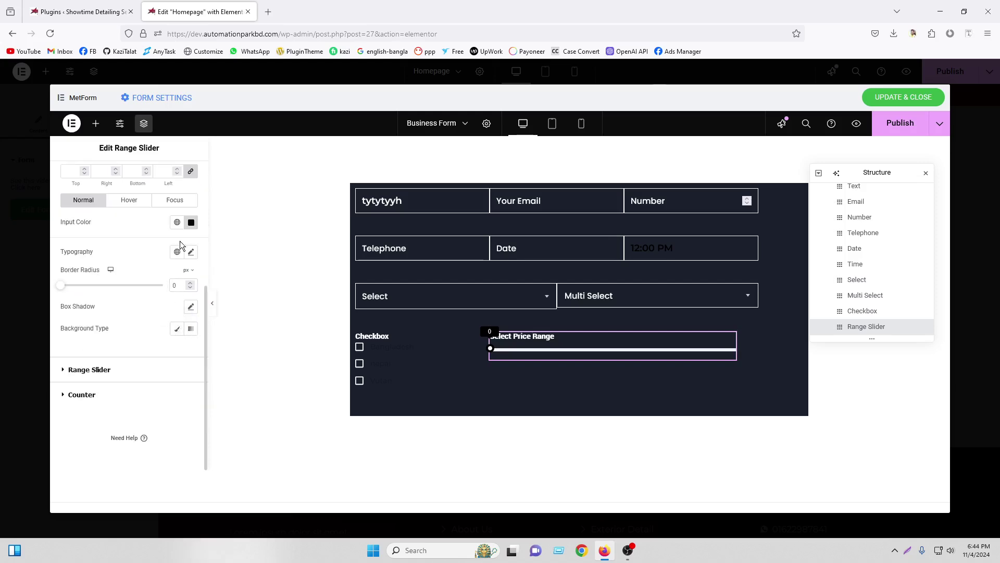
click(177, 222)
click(125, 268)
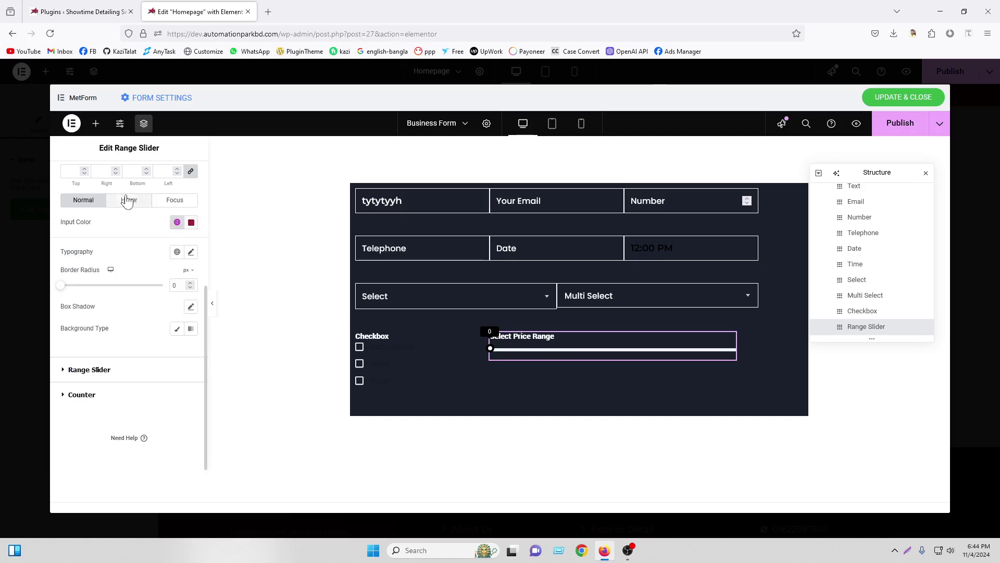
click(127, 202)
click(177, 222)
click(124, 269)
click(174, 200)
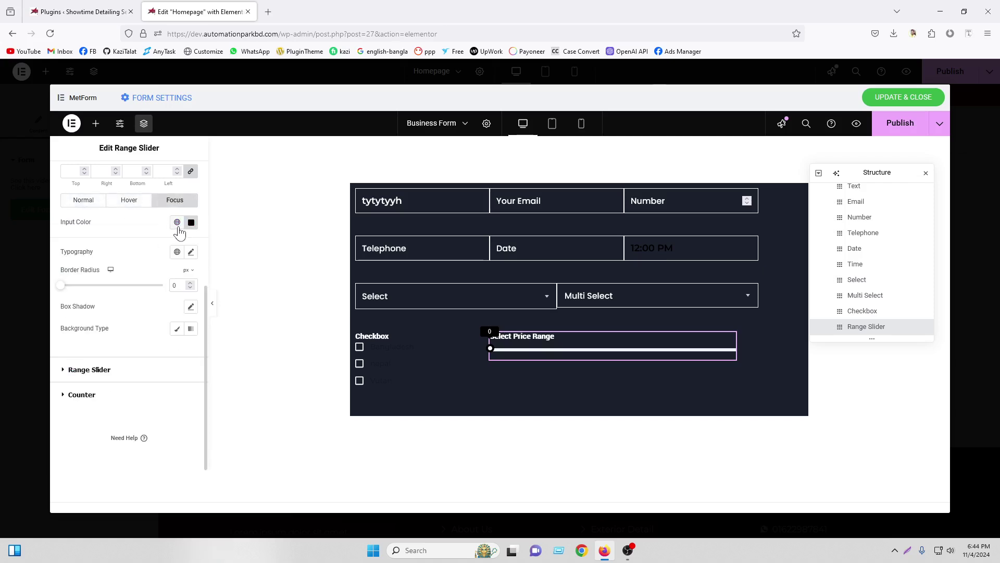
click(177, 222)
click(127, 270)
Review the handle and counter styling, then drag the preview slider to 56
click(98, 376)
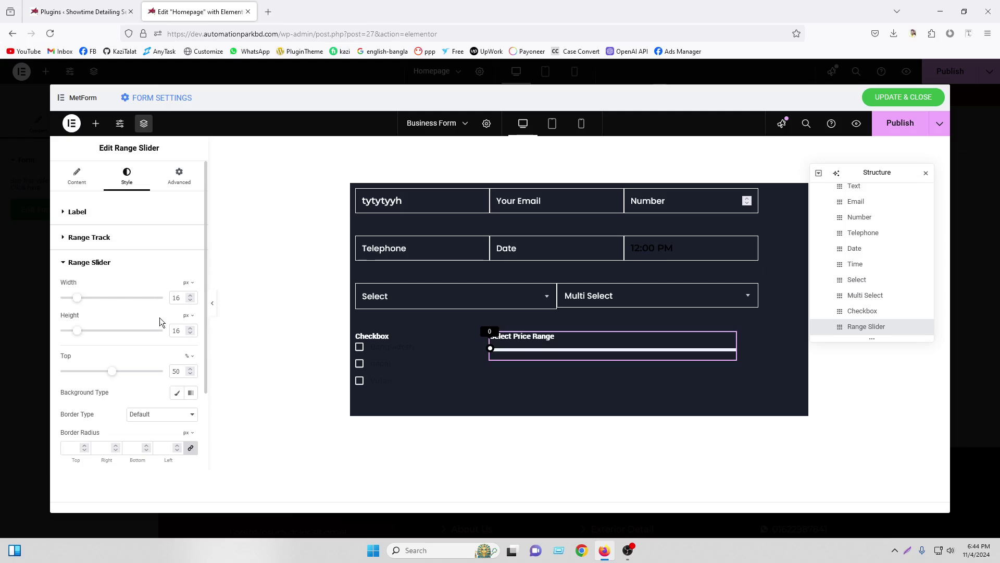
scroll(161, 320, down, 3)
click(81, 395)
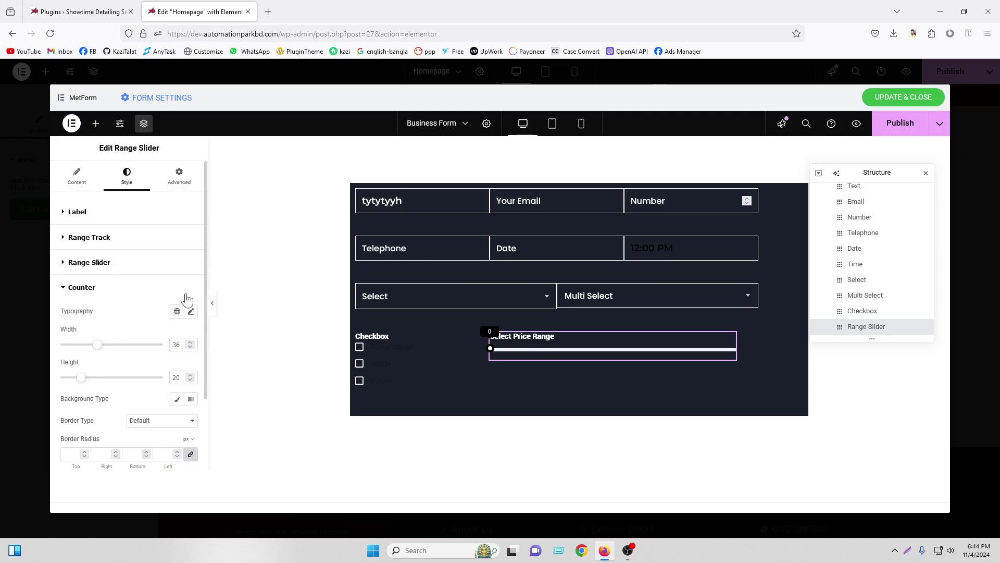
scroll(179, 322, down, 2)
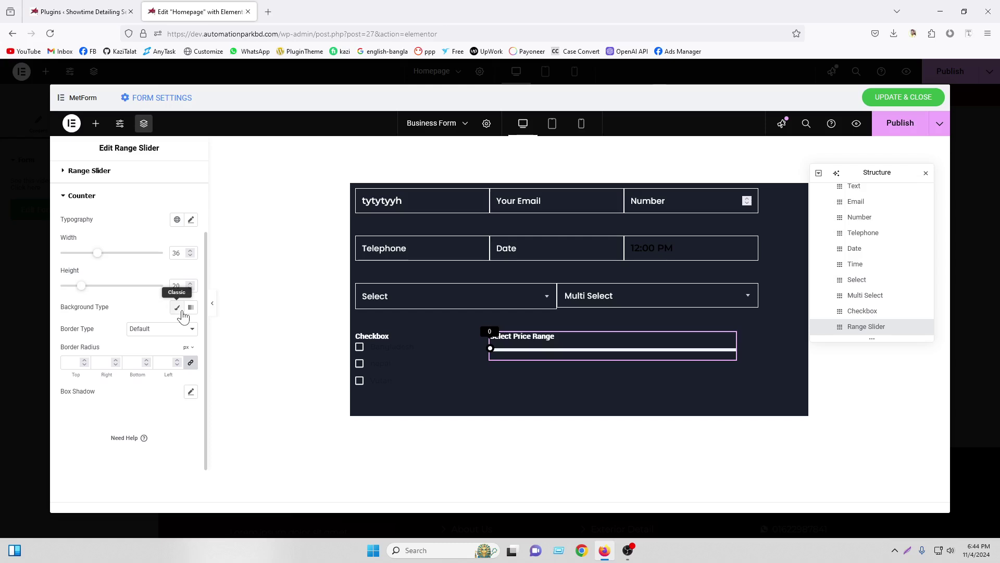
drag(494, 356, 651, 355)
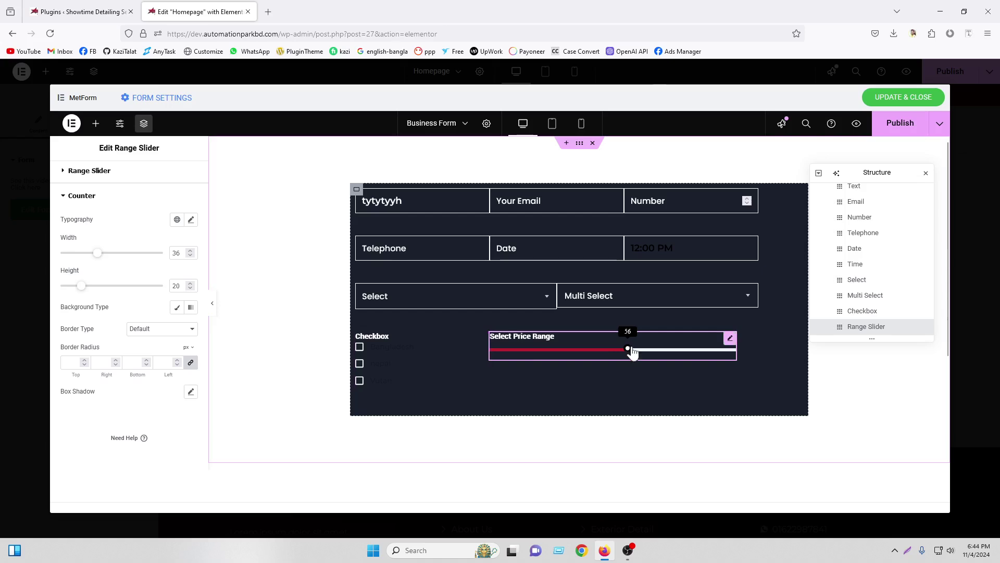
Change the slider label to 'Select your skill Range' and drag its preview value to 67
drag(629, 355, 578, 355)
mouse_move(656, 355)
mouse_down()
mouse_move(601, 363)
mouse_move(705, 355)
mouse_move(605, 364)
mouse_move(656, 362)
mouse_up()
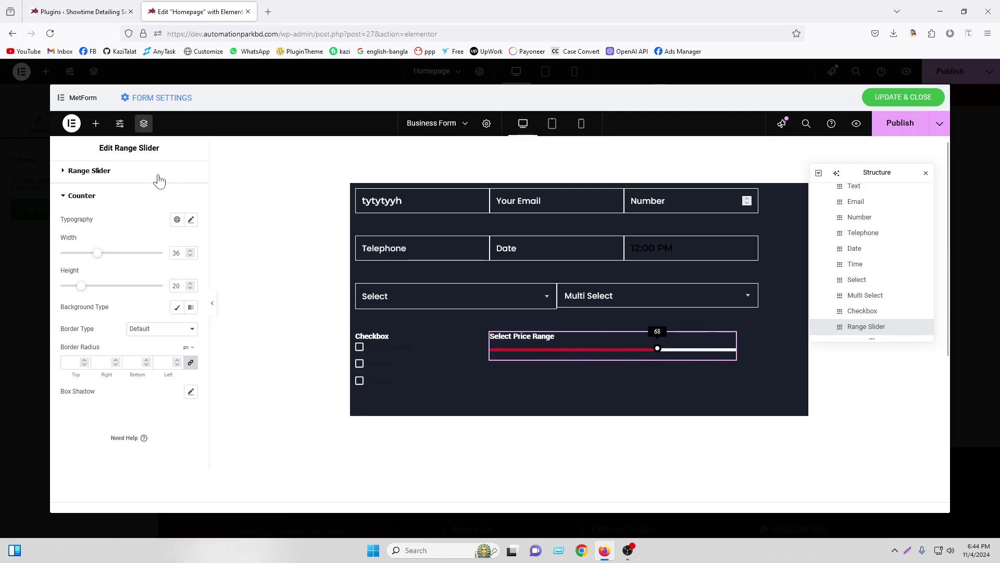
scroll(89, 175, up, 3)
click(77, 176)
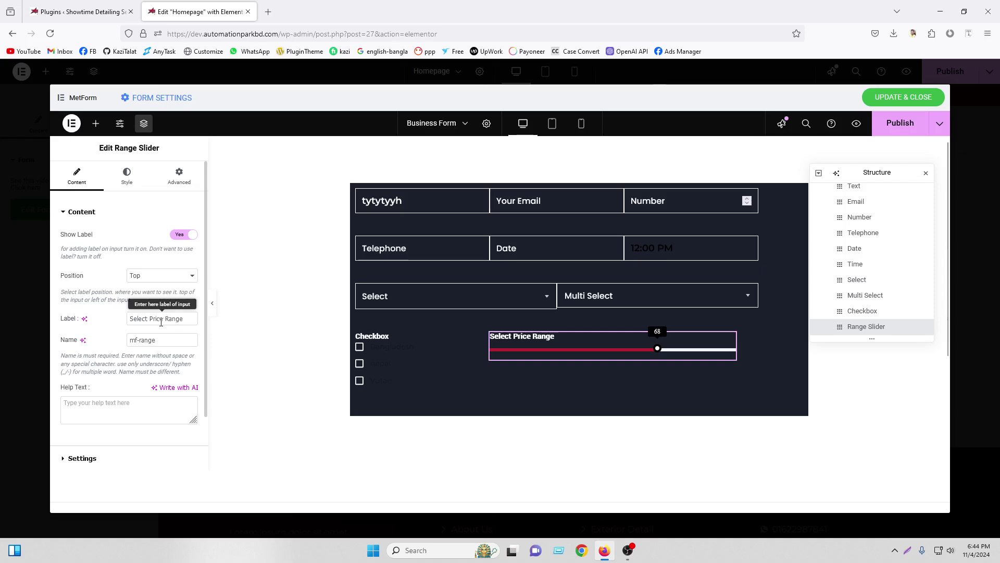
drag(151, 321, 181, 323)
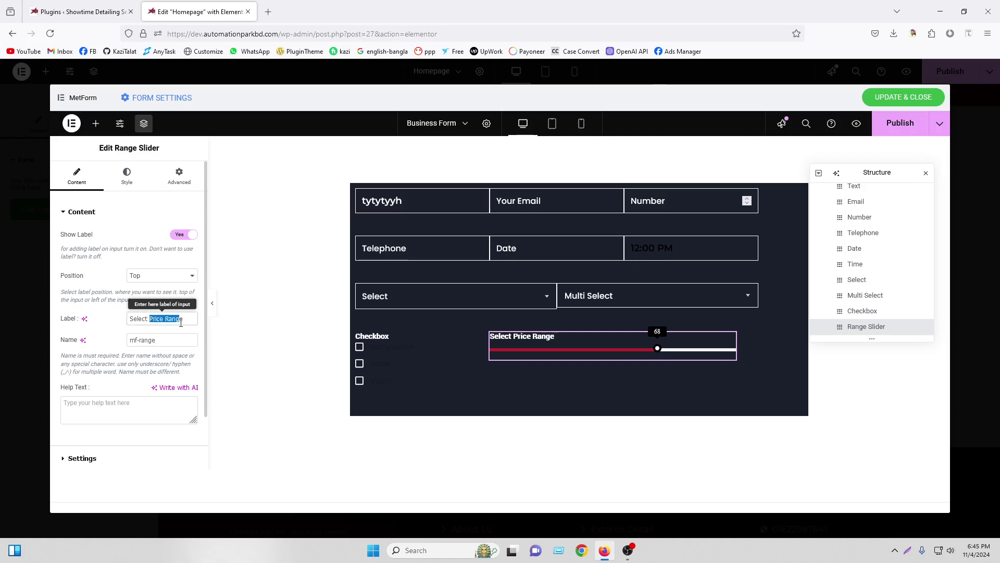
key(BackSpace)
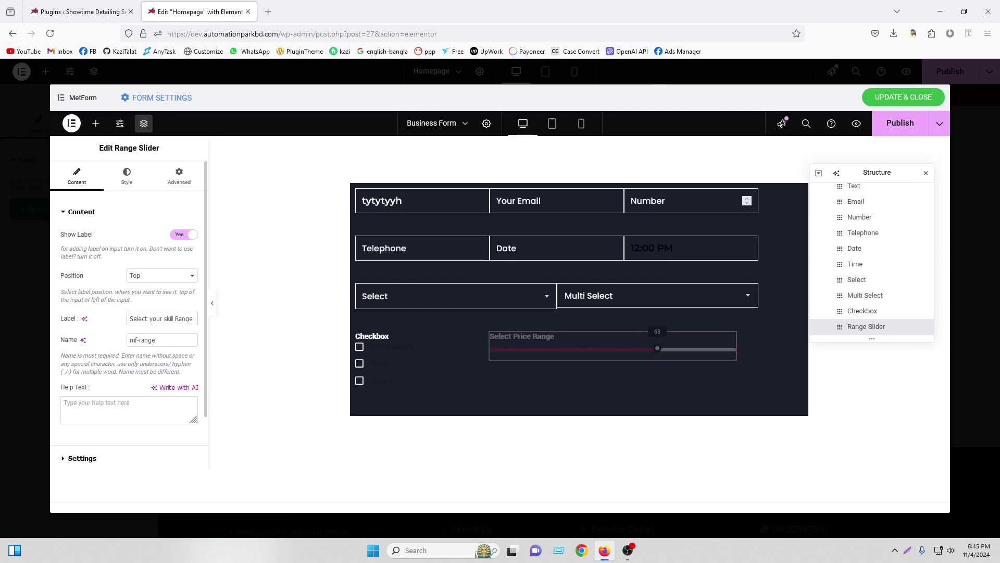
click(97, 125)
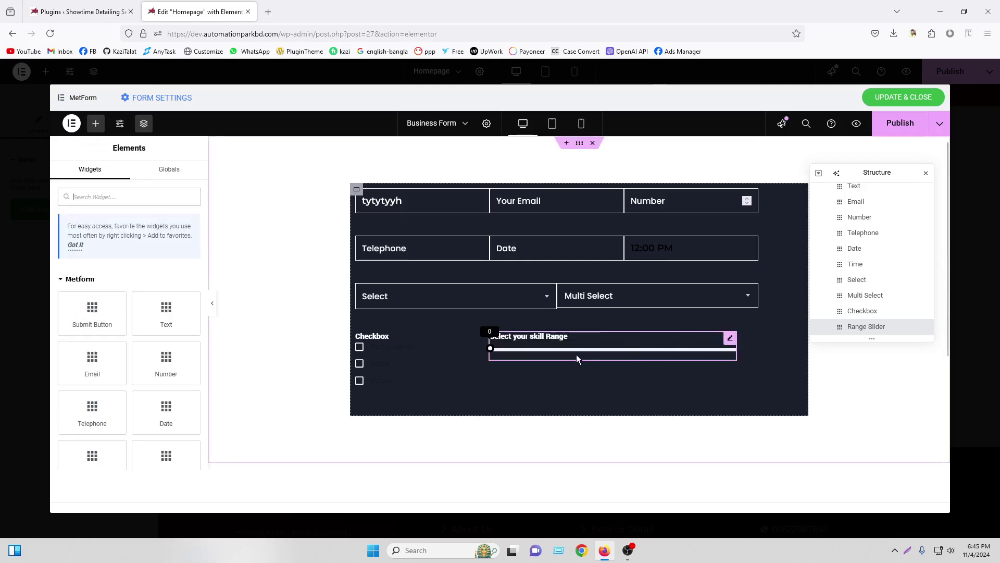
drag(582, 355, 657, 356)
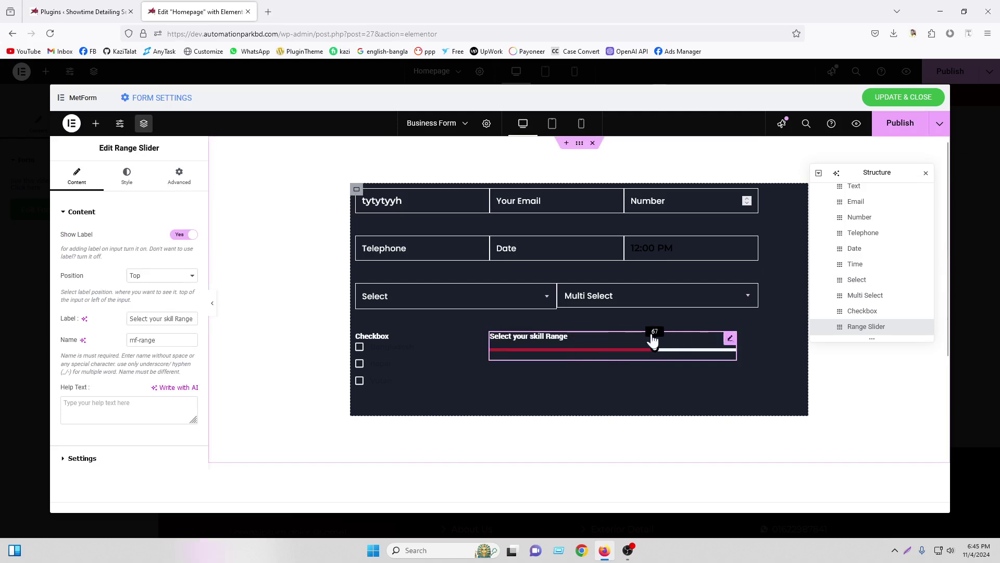
click(95, 123)
scroll(145, 349, down, 2)
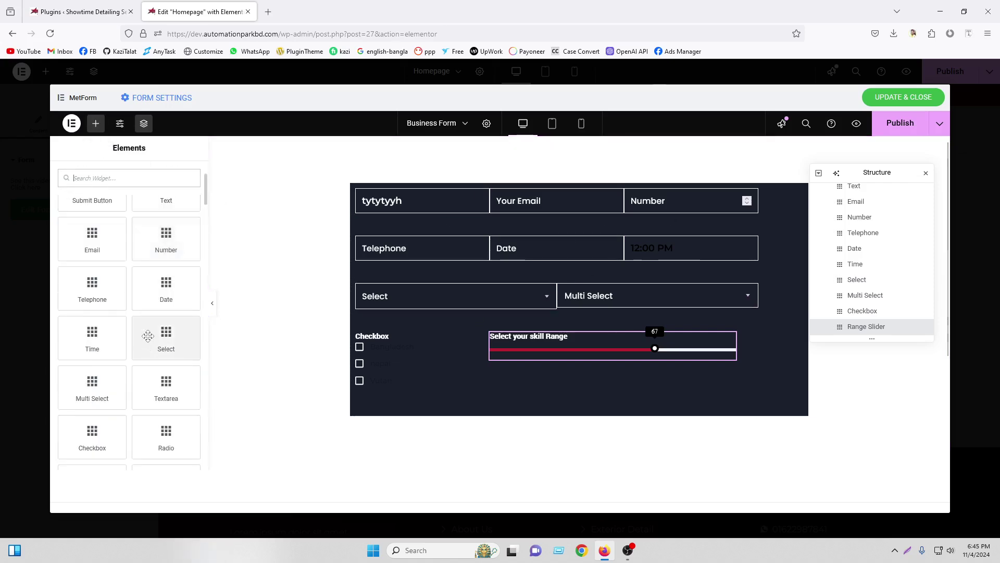
scroll(151, 341, down, 2)
scroll(150, 340, down, 2)
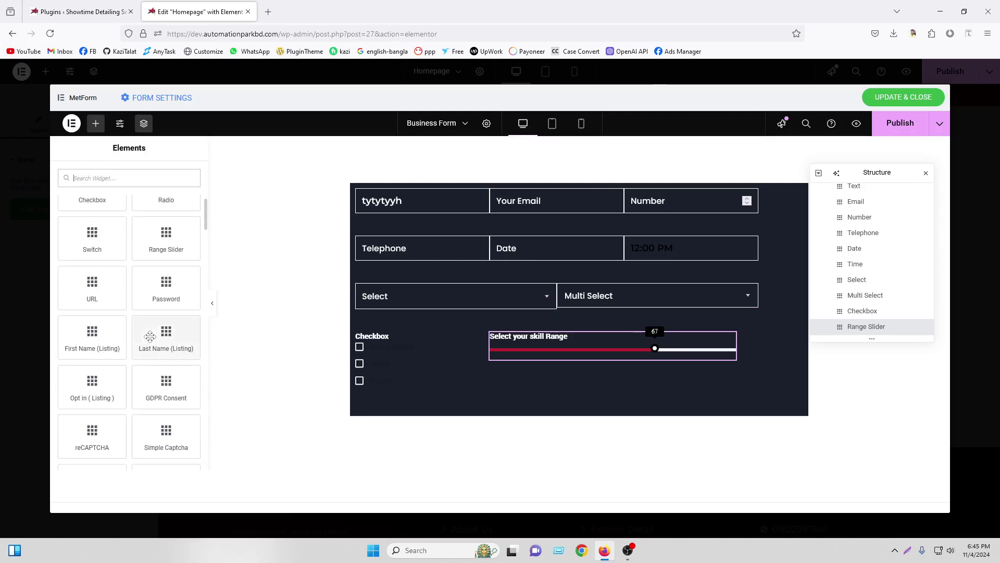
scroll(164, 250, up, 2)
scroll(167, 275, down, 2)
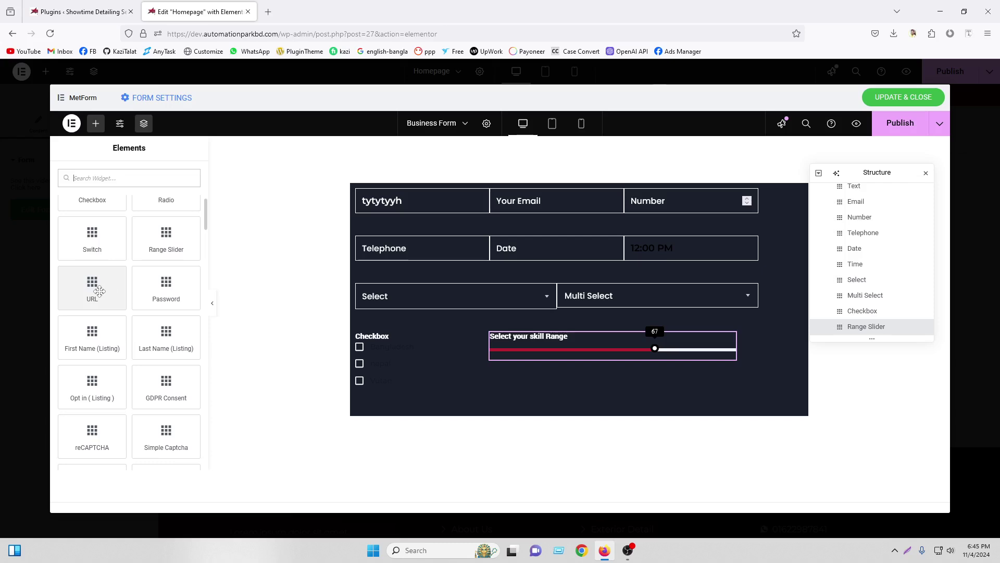
drag(97, 292, 561, 364)
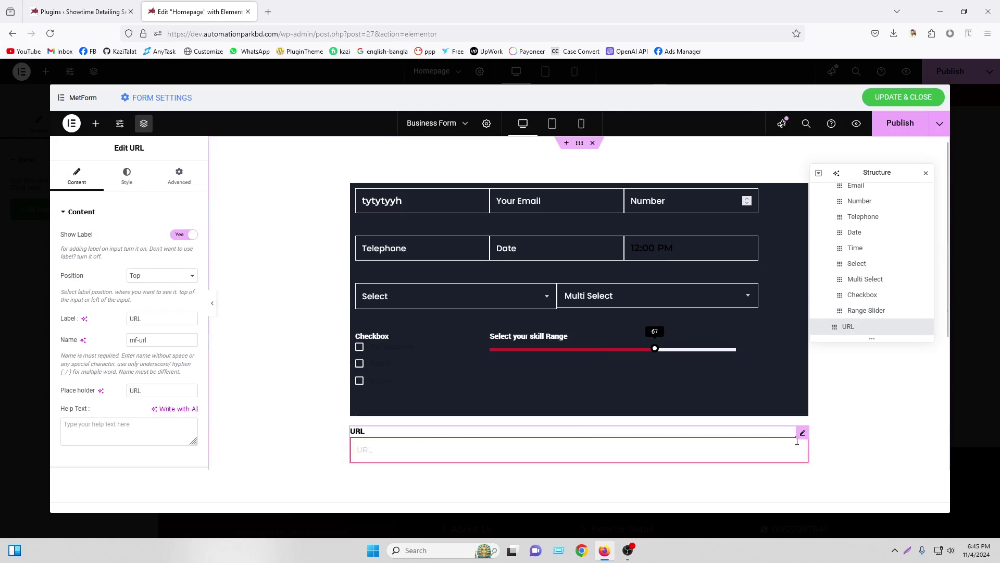
right_click(797, 442)
click(823, 459)
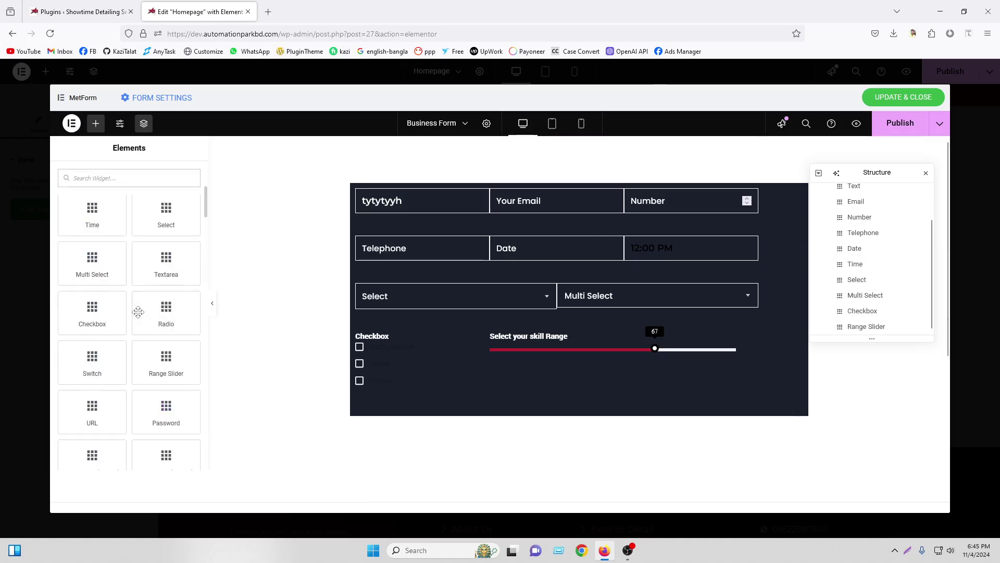
scroll(150, 313, down, 5)
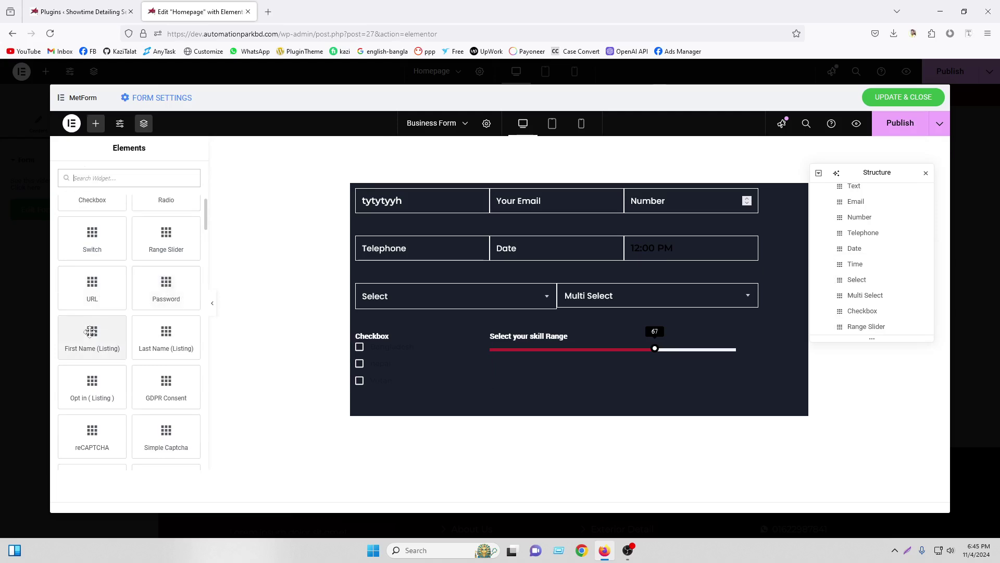
drag(89, 333, 627, 381)
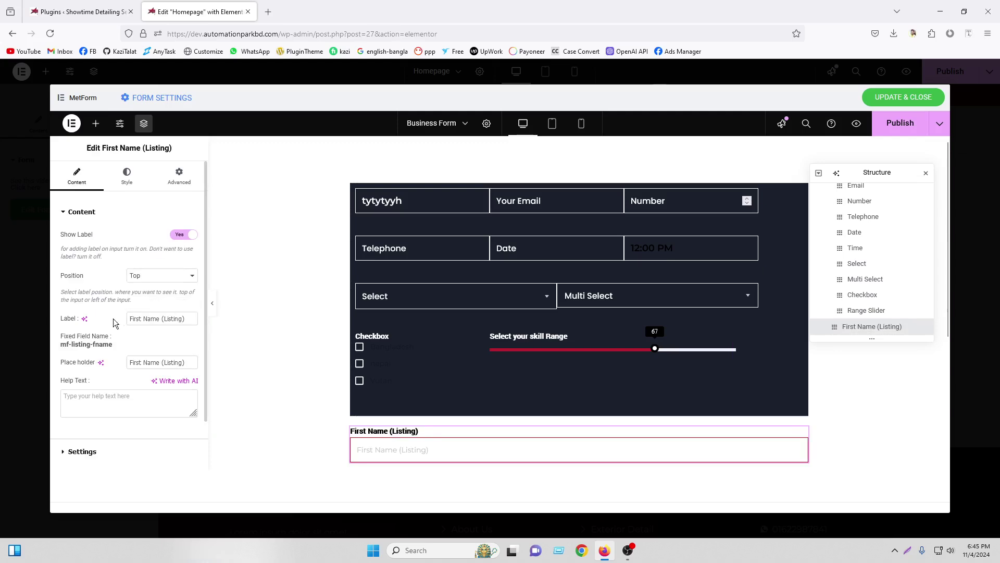
click(98, 132)
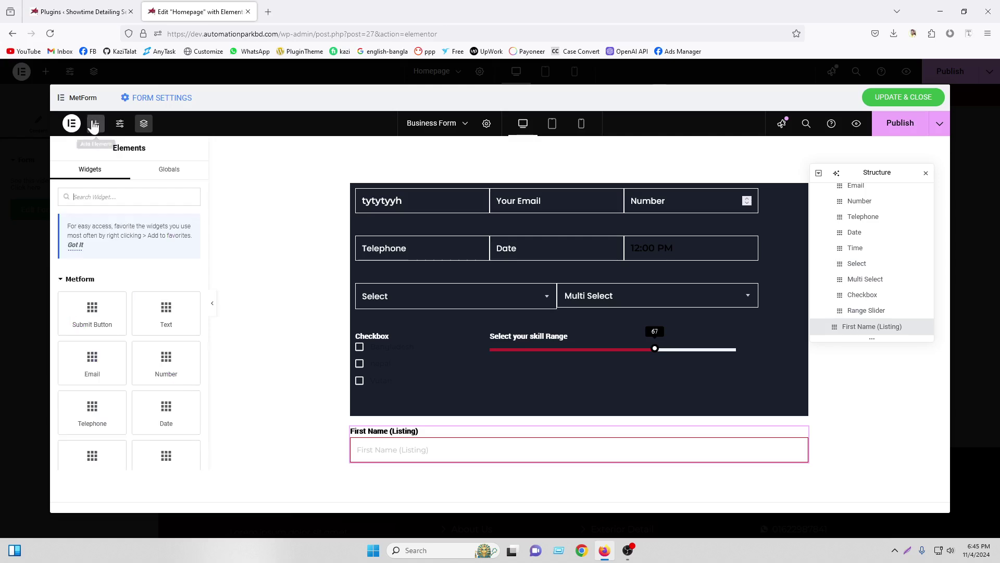
scroll(130, 312, down, 5)
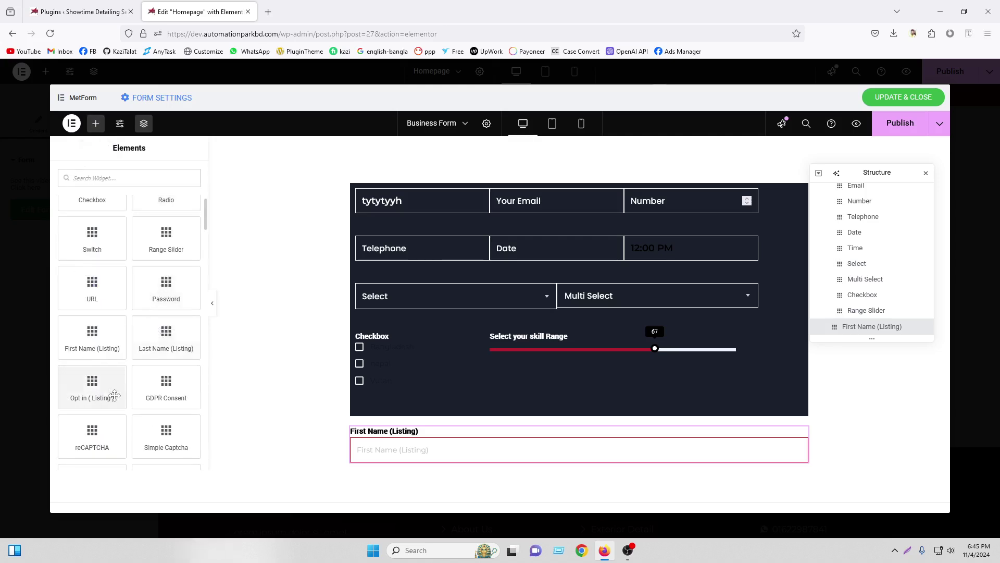
scroll(166, 323, up, 5)
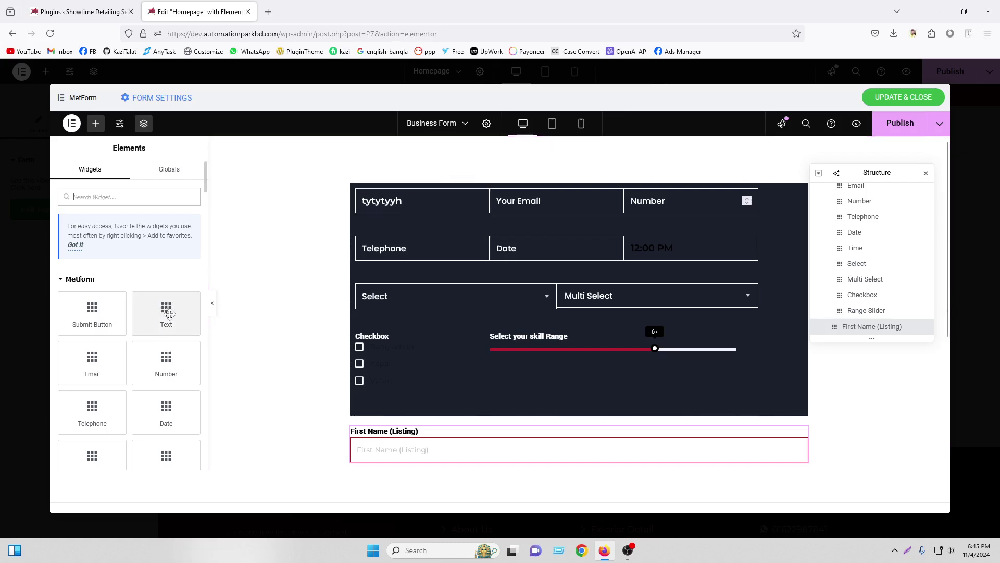
scroll(163, 313, down, 6)
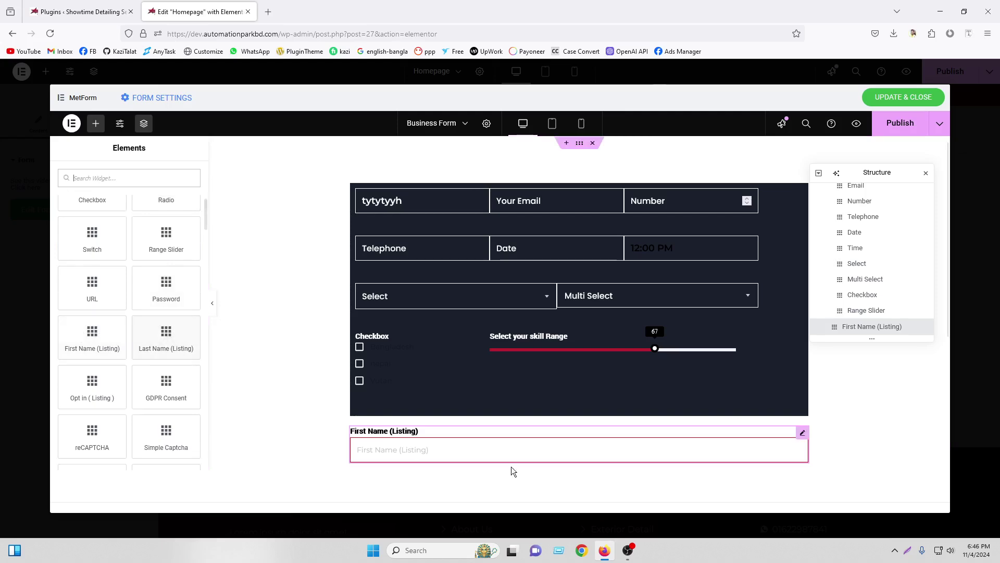
click(801, 433)
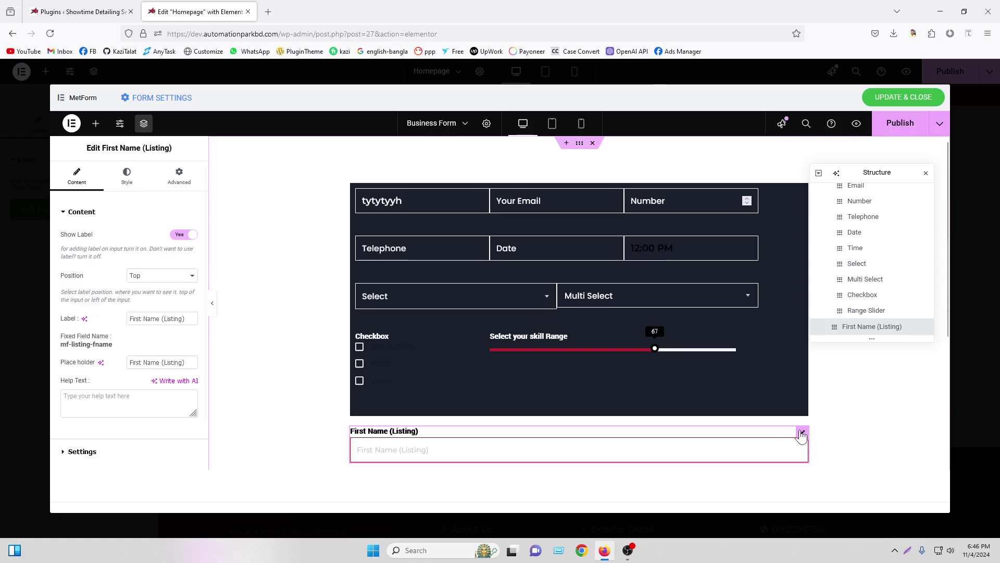
click(437, 195)
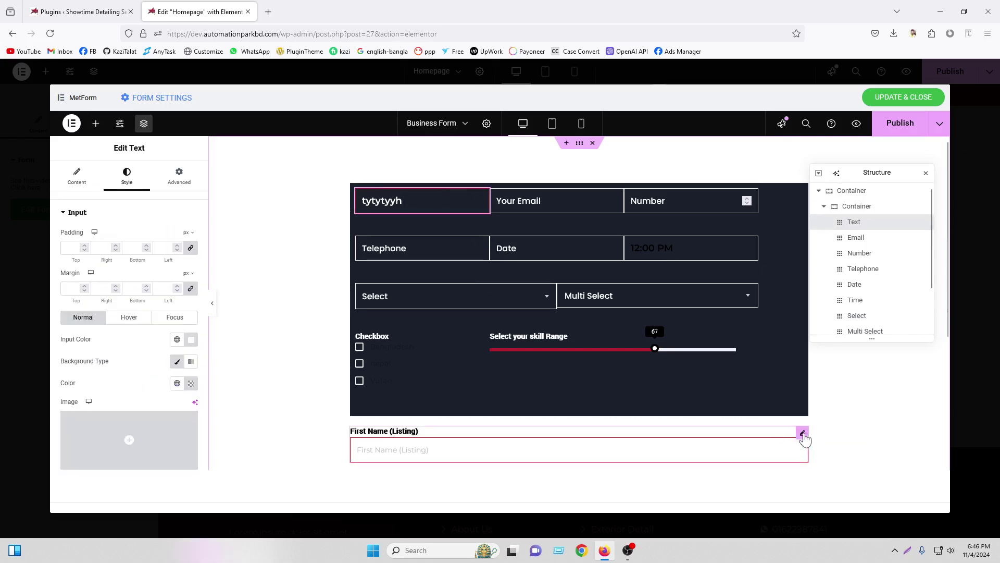
right_click(801, 433)
click(844, 458)
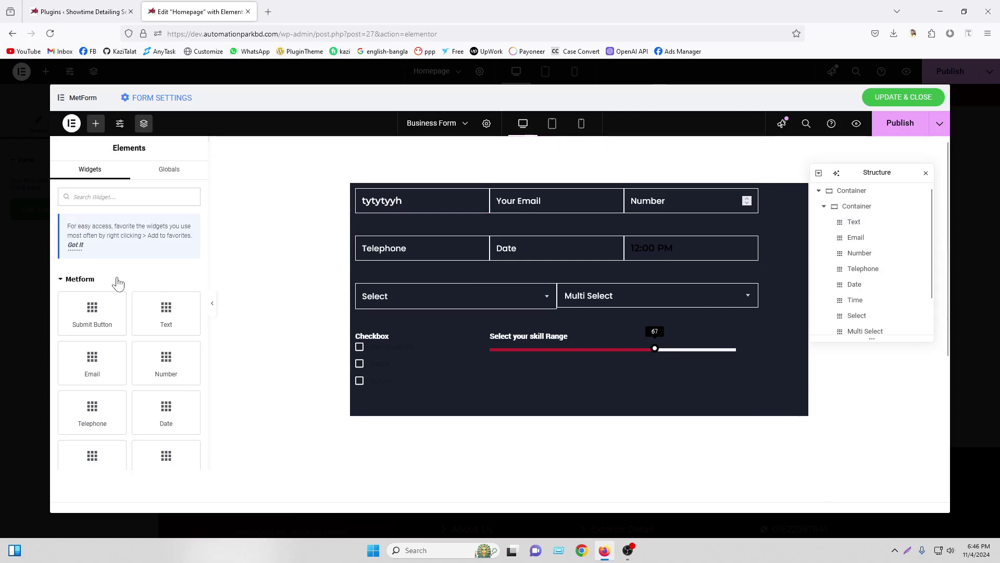
Add a GDPR Consent field and place it inside the form after Range Slider
scroll(142, 290, down, 5)
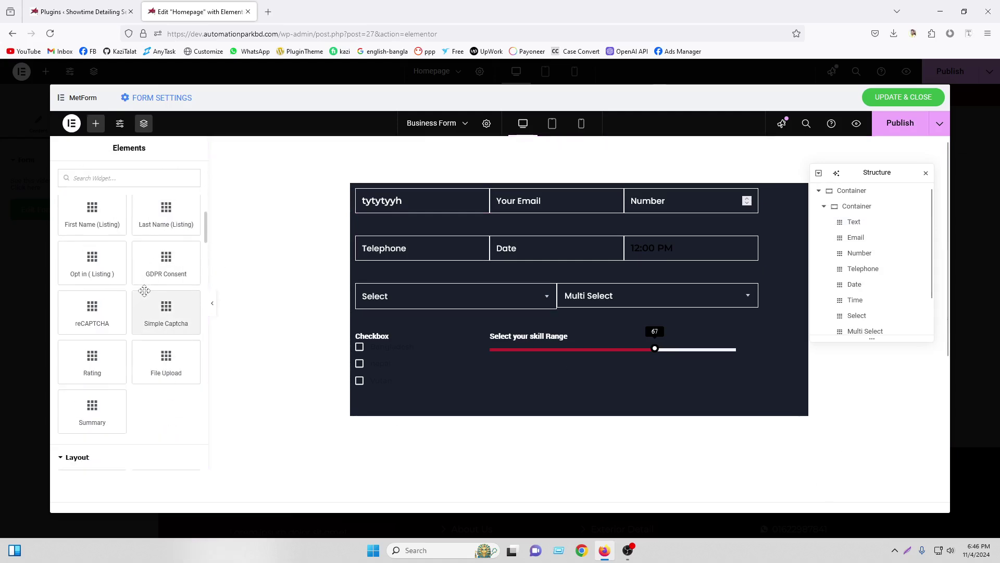
scroll(144, 293, down, 3)
scroll(143, 302, up, 5)
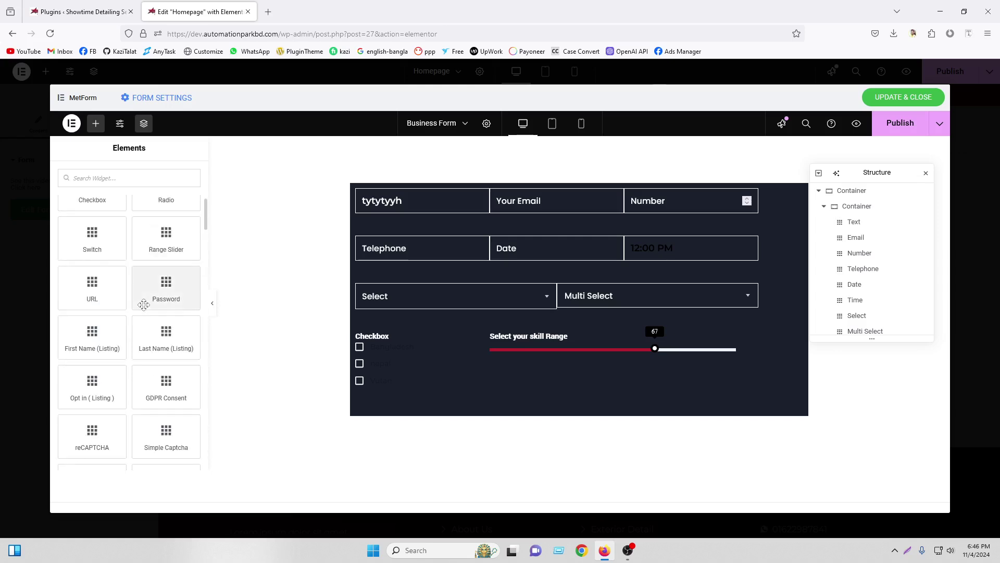
scroll(143, 304, down, 3)
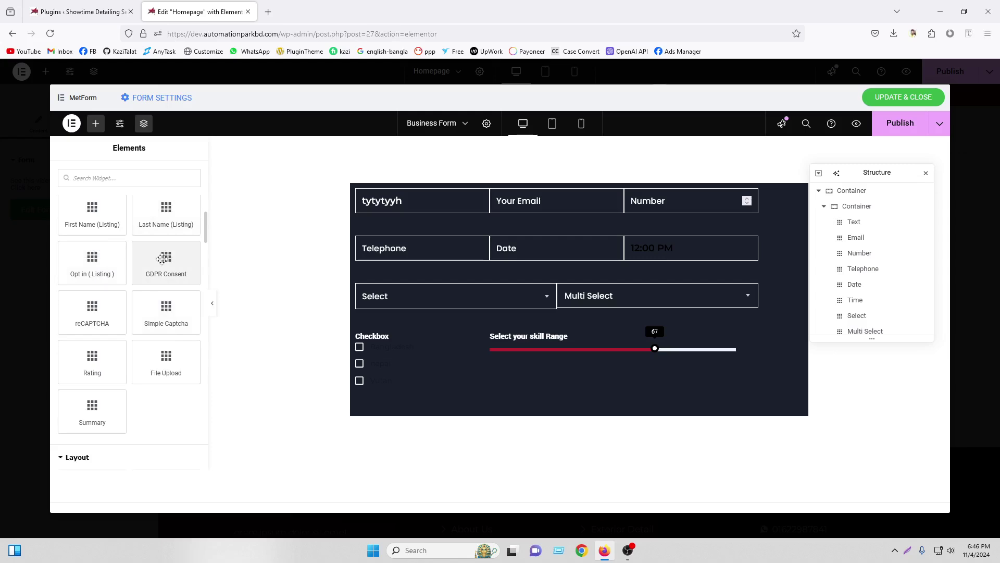
drag(159, 259, 656, 361)
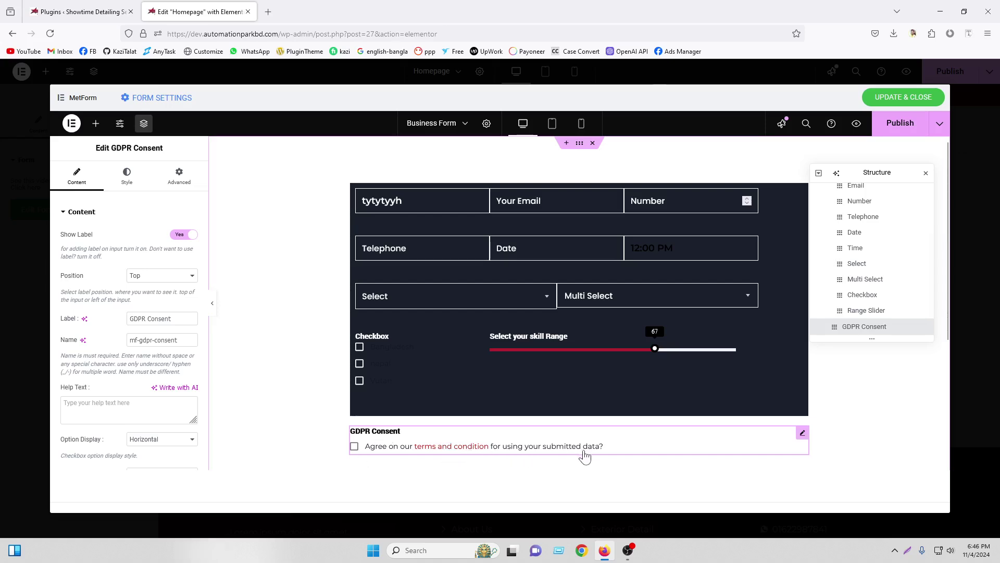
drag(803, 434, 715, 361)
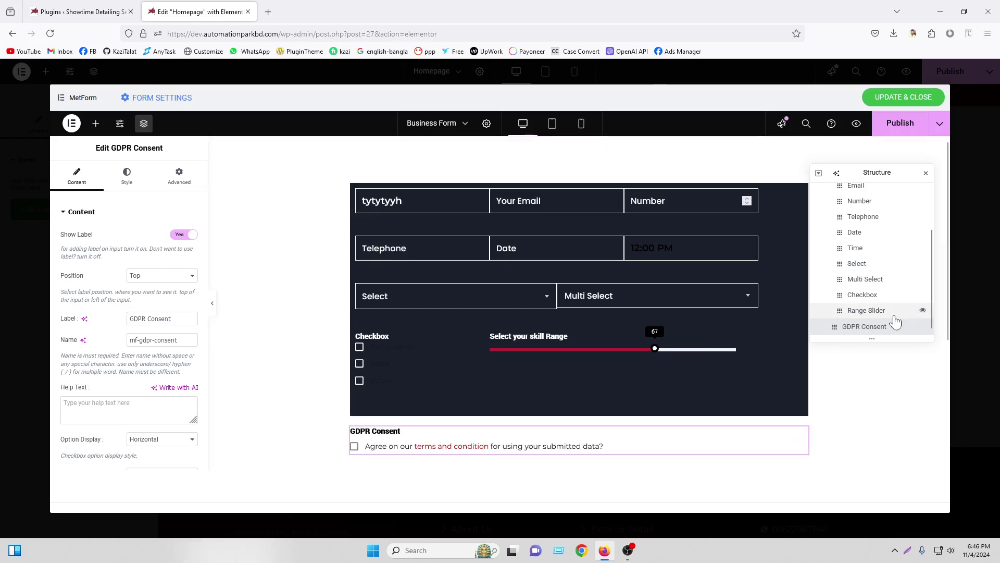
drag(896, 322, 883, 323)
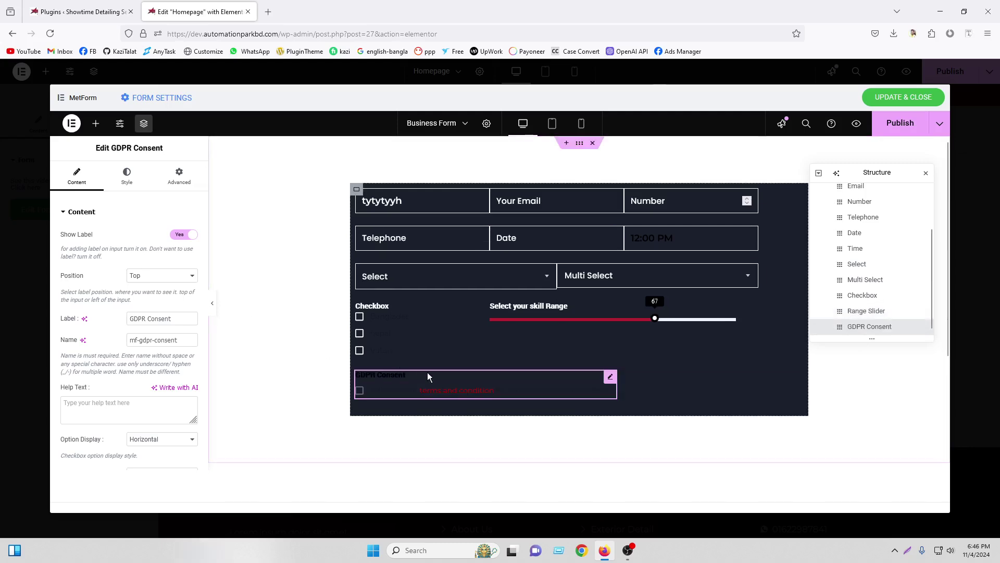
click(95, 123)
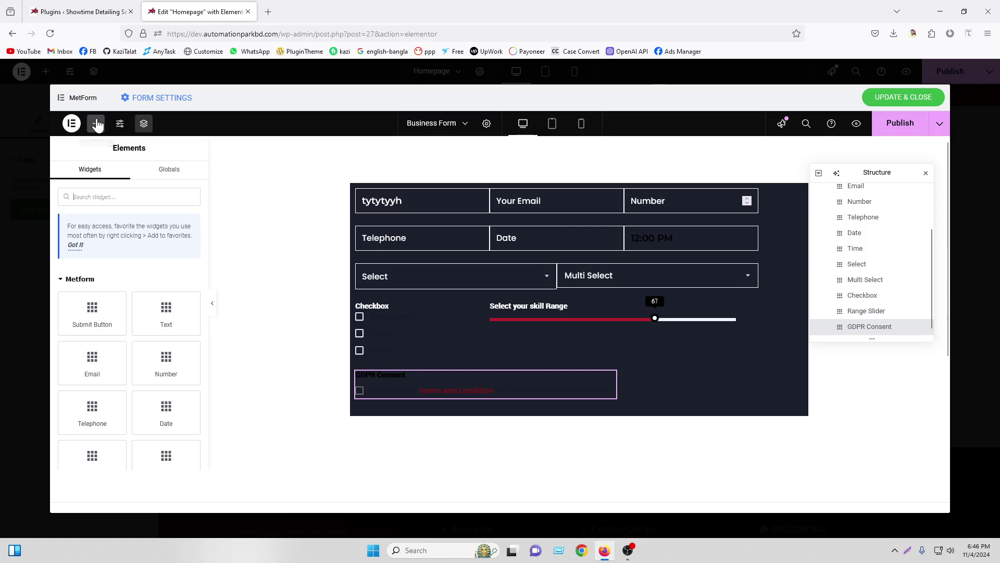
scroll(168, 284, down, 7)
Add a Rating field beside GDPR Consent and make its label the Primary red
scroll(166, 286, down, 5)
scroll(166, 312, up, 2)
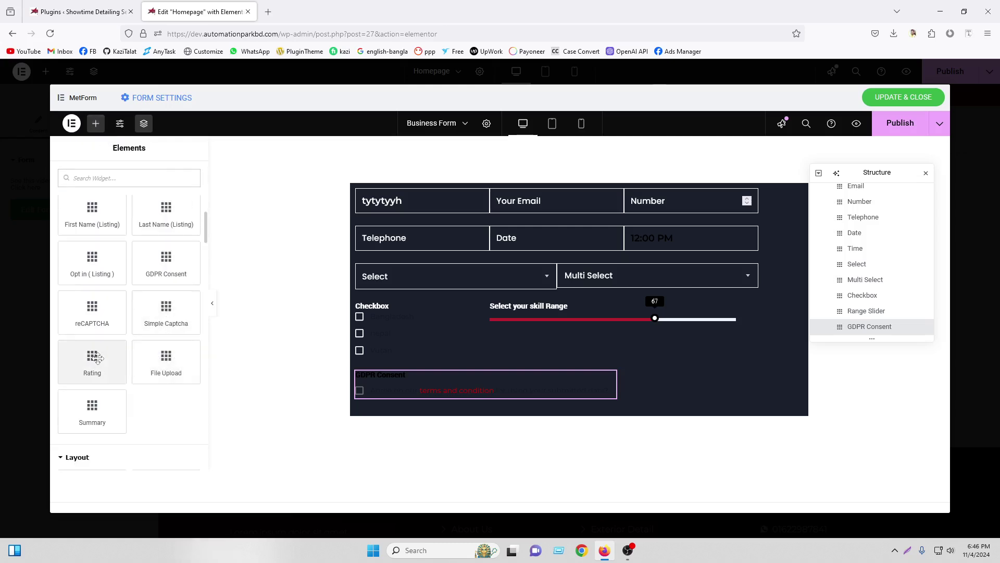
drag(92, 359, 658, 377)
mouse_move(865, 326)
mouse_down()
mouse_move(871, 308)
mouse_move(860, 326)
mouse_up()
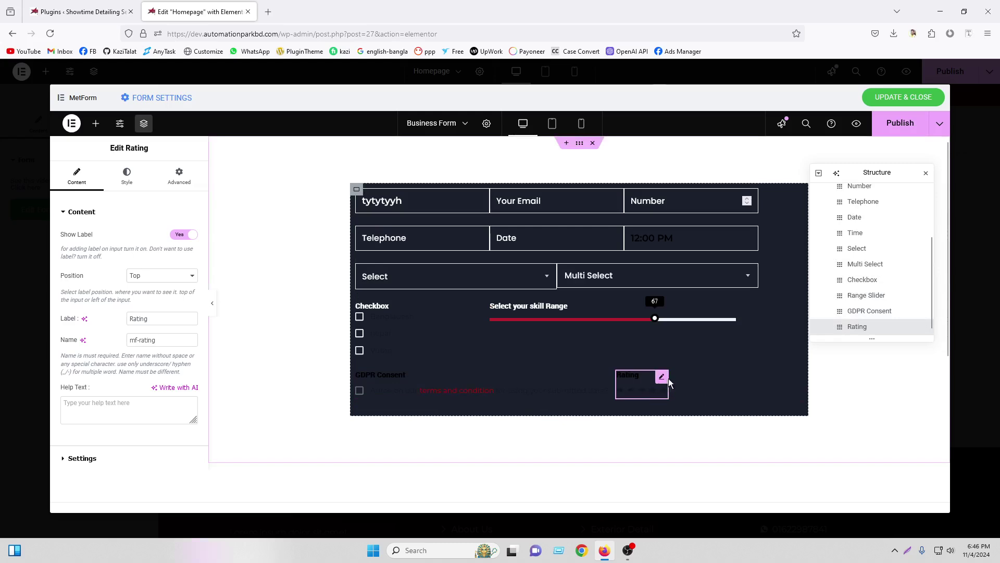
click(131, 176)
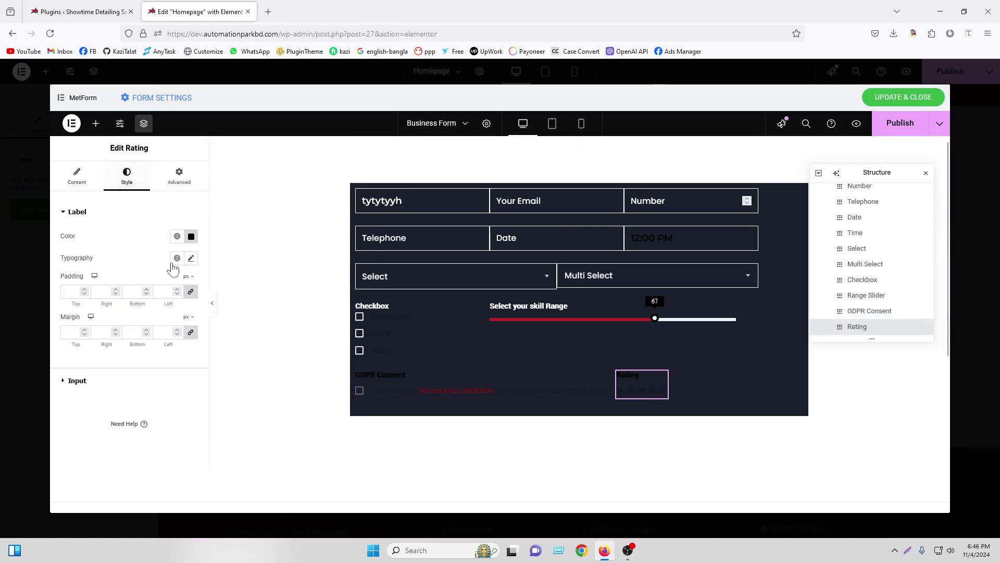
click(177, 236)
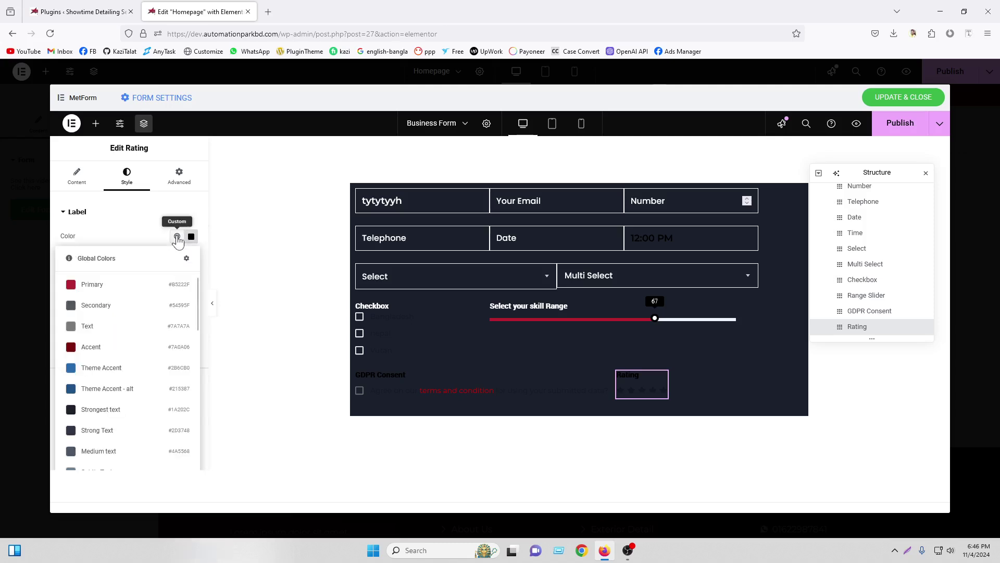
click(134, 285)
Make the rating input colour crimson and the active stars dark red
click(115, 387)
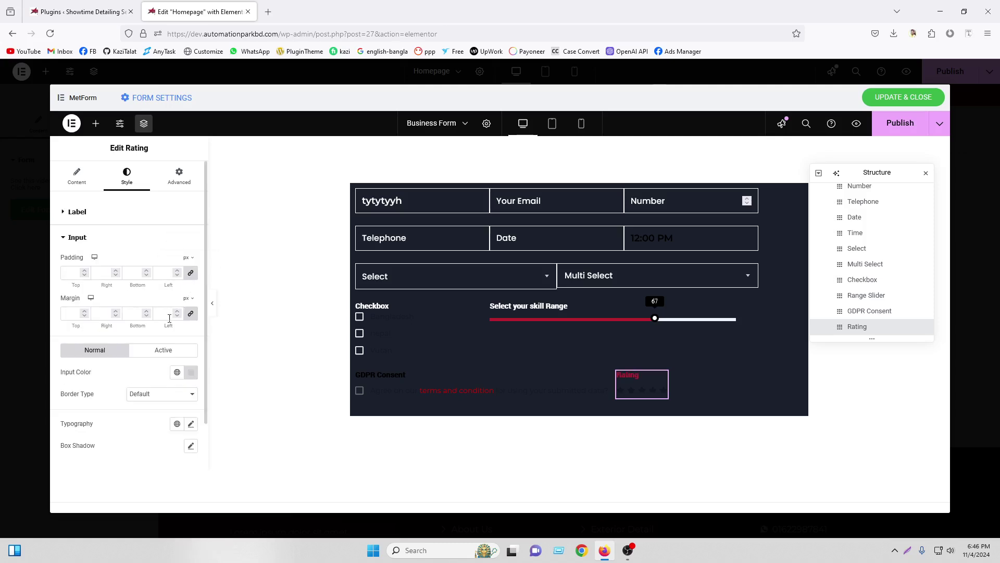
click(178, 373)
click(139, 204)
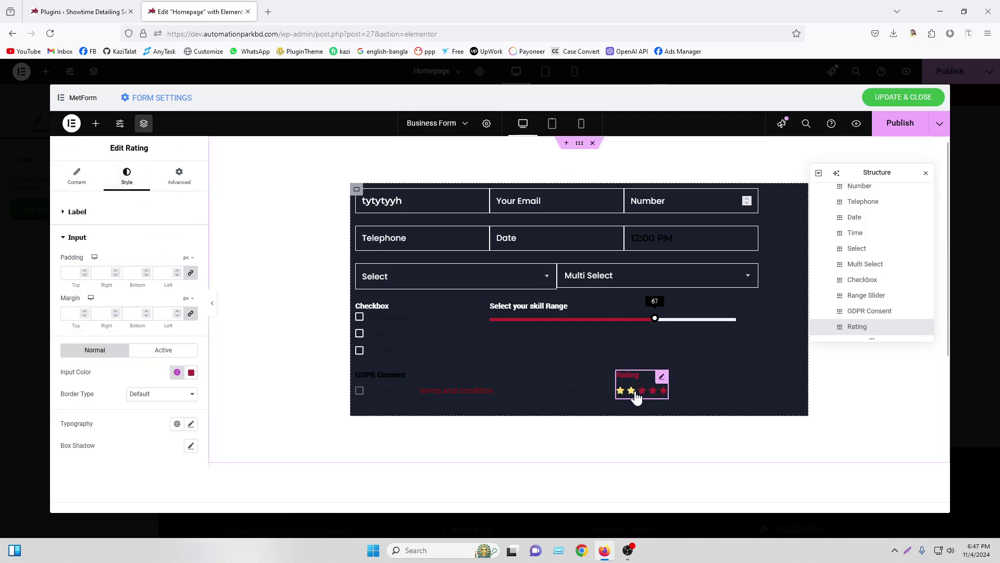
scroll(166, 349, down, 2)
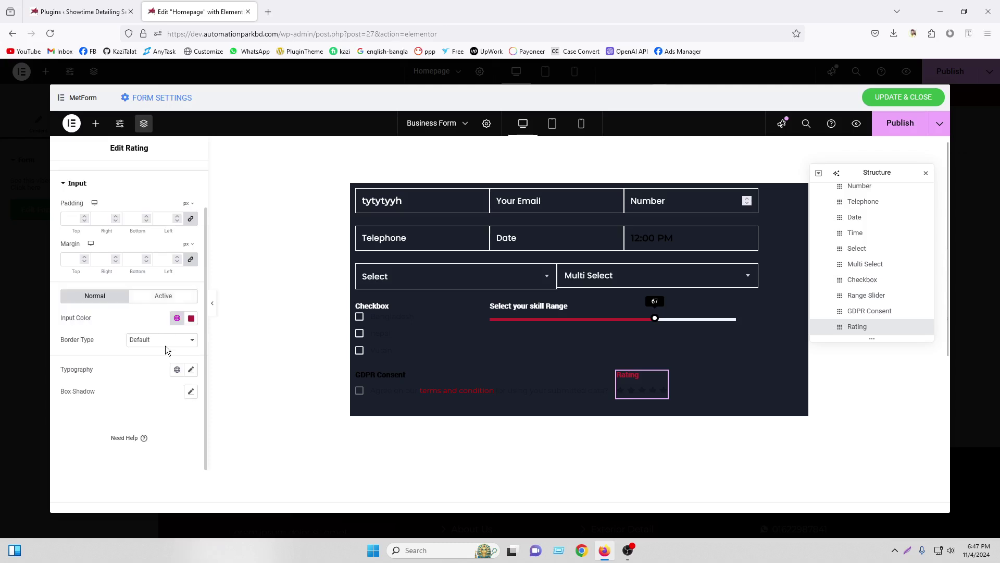
click(166, 296)
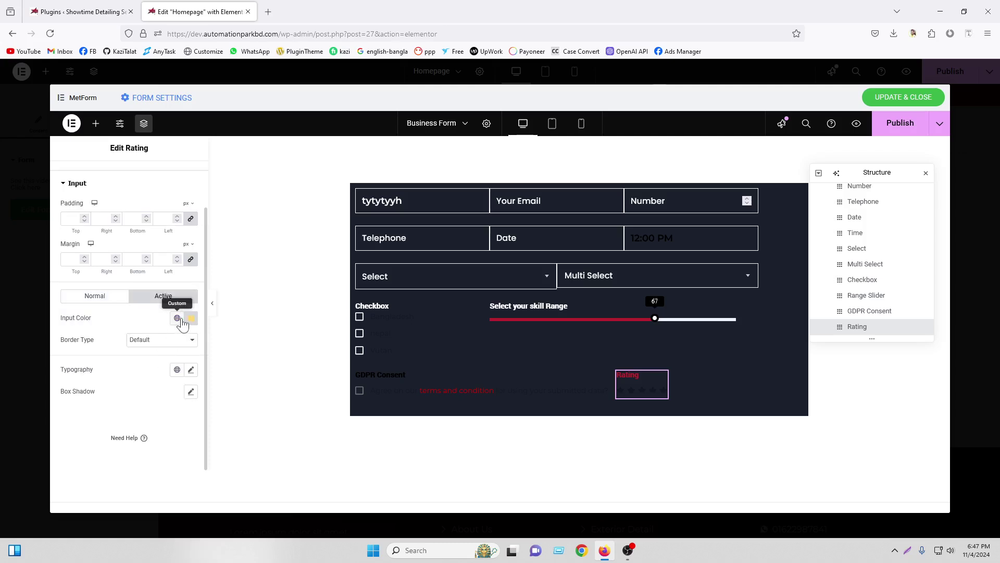
click(177, 318)
click(108, 175)
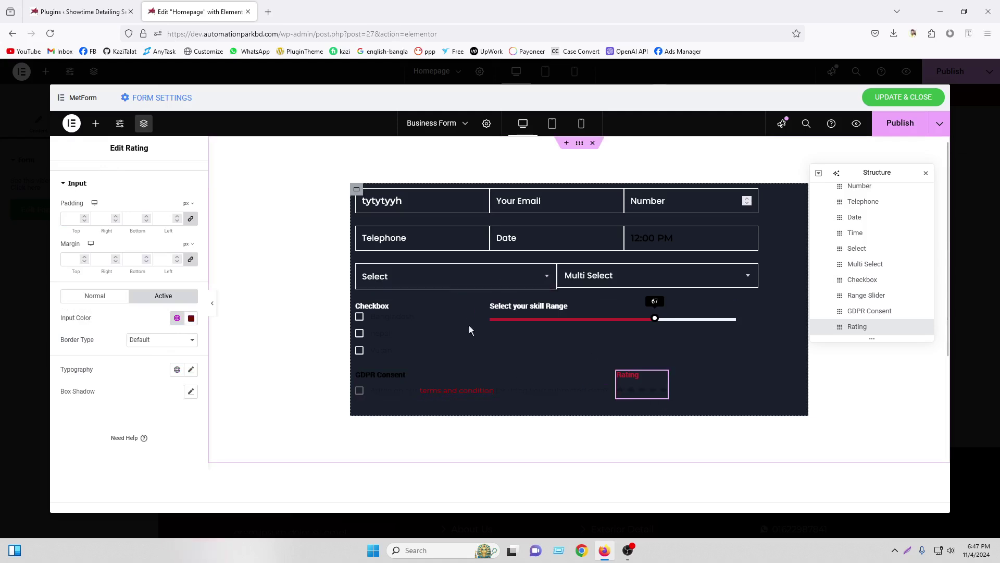
Set the GDPR Consent label colour to white and review its checkbox colours
click(610, 377)
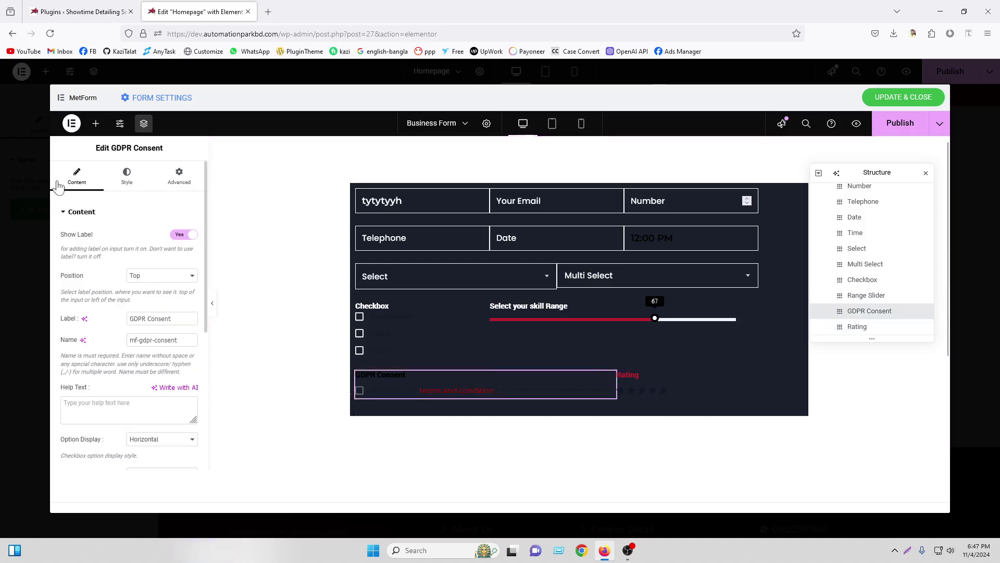
click(126, 175)
click(191, 236)
text(#FFFFFF)
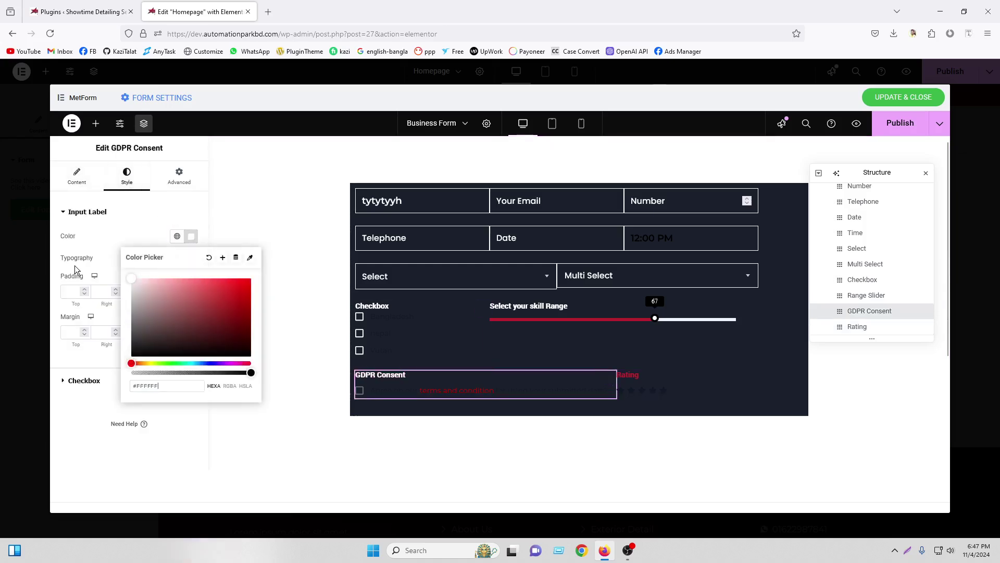
click(84, 380)
click(191, 342)
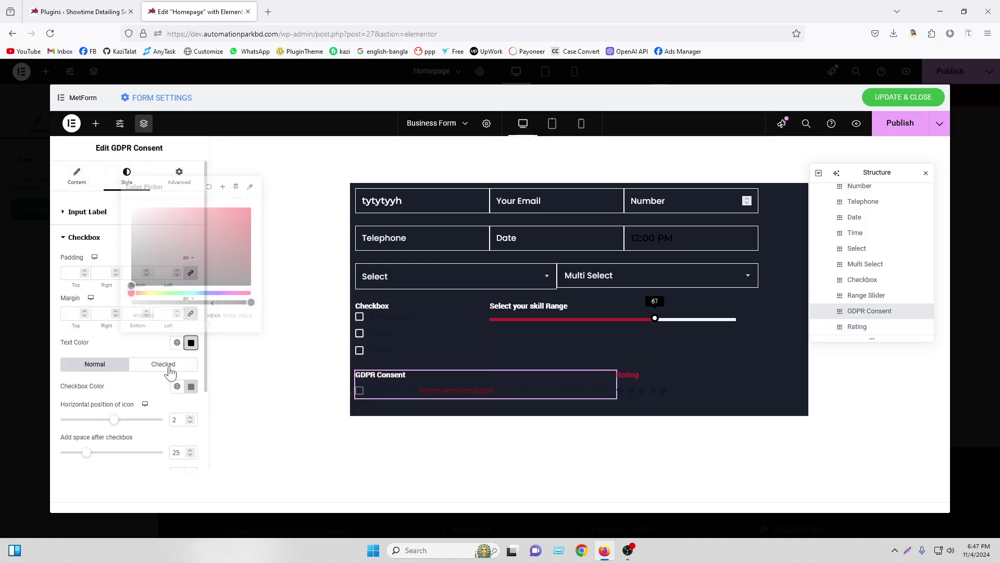
click(163, 363)
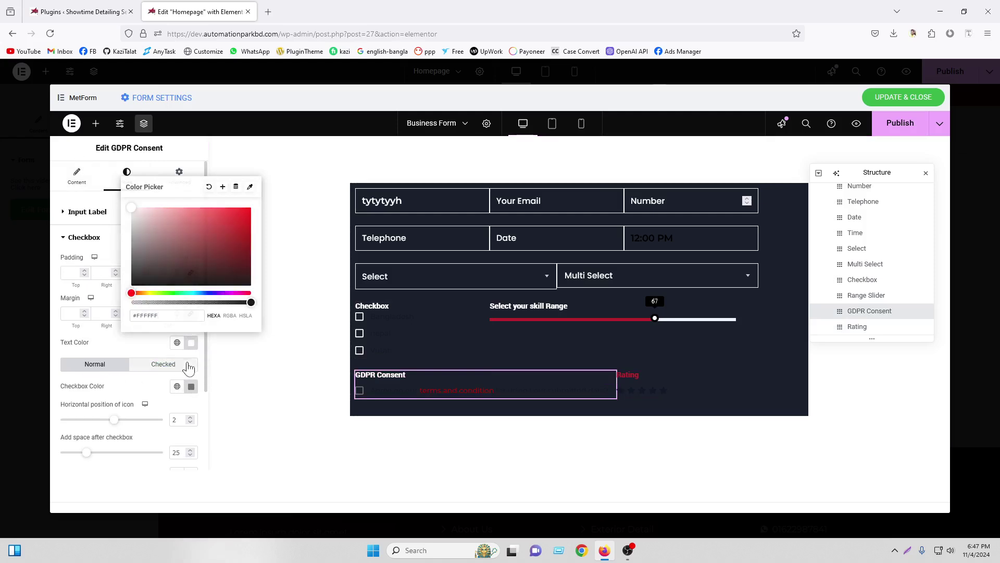
Add a Summary field below the form, delete it, then drop in a Submit Button
click(95, 123)
scroll(185, 373, down, 10)
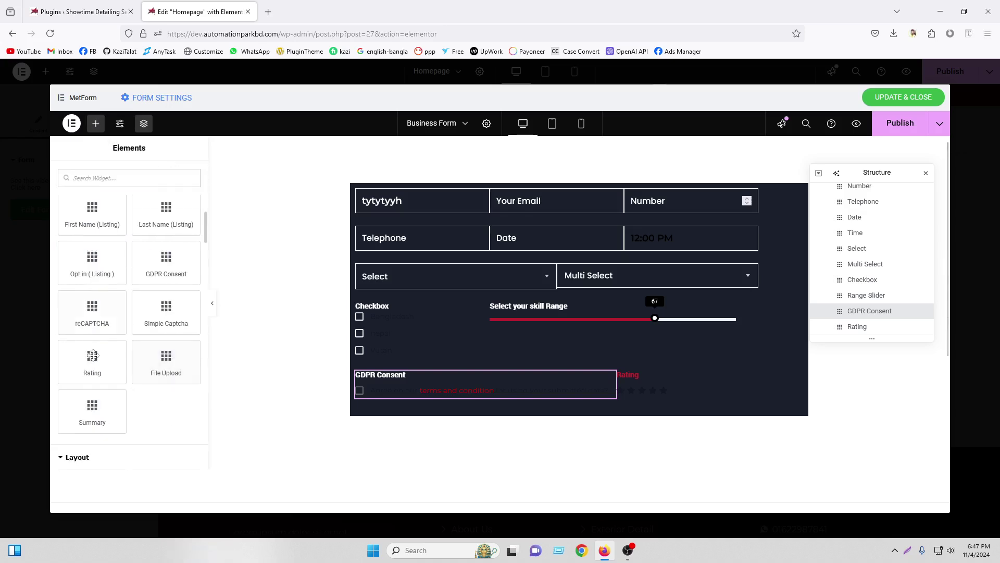
drag(90, 408, 679, 392)
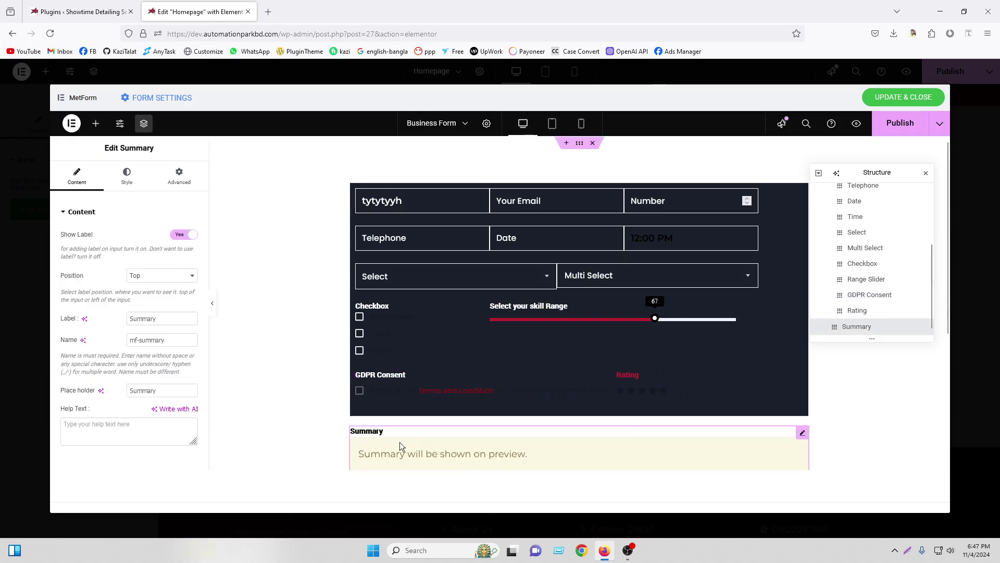
scroll(517, 454, down, 2)
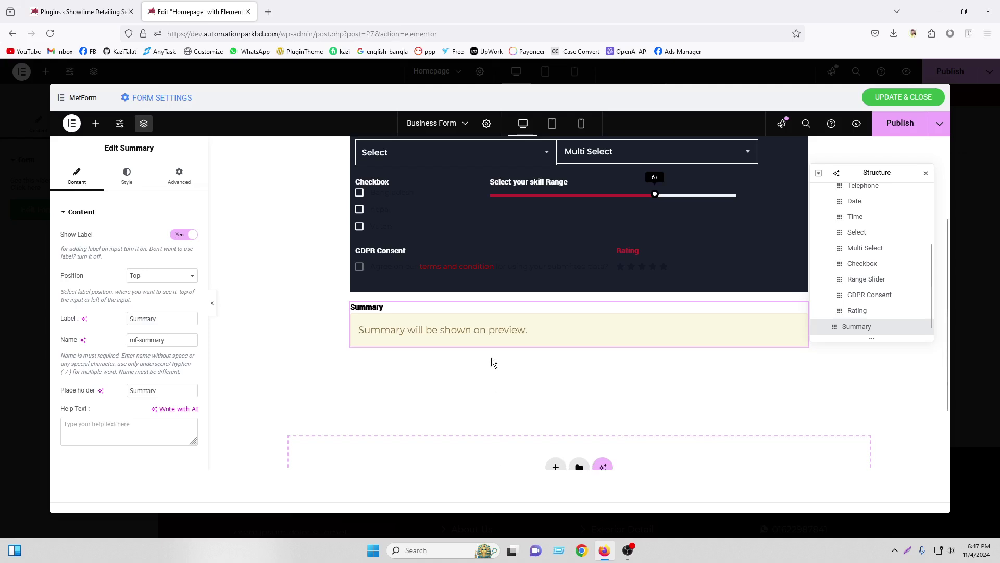
scroll(699, 456, up, 2)
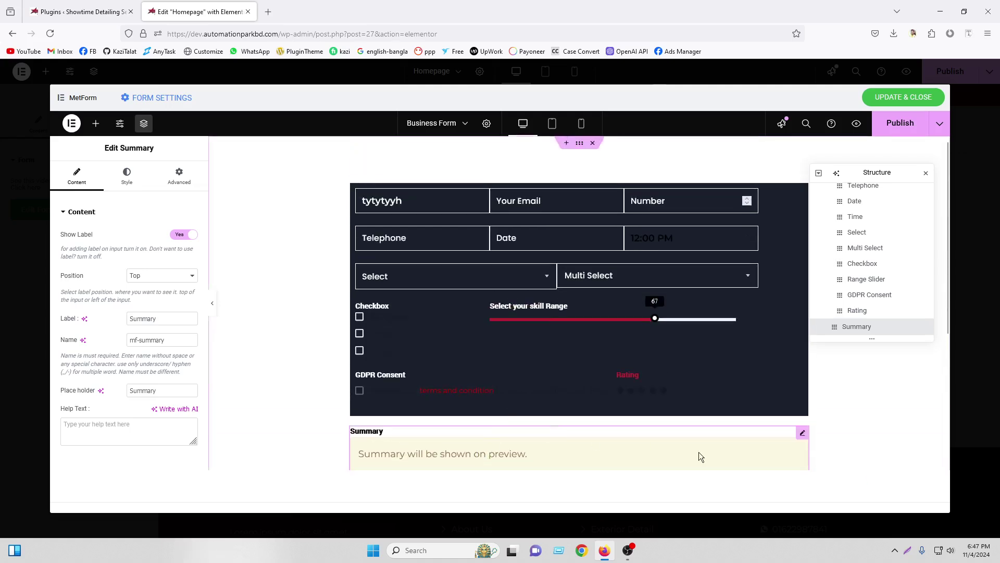
right_click(805, 439)
click(825, 457)
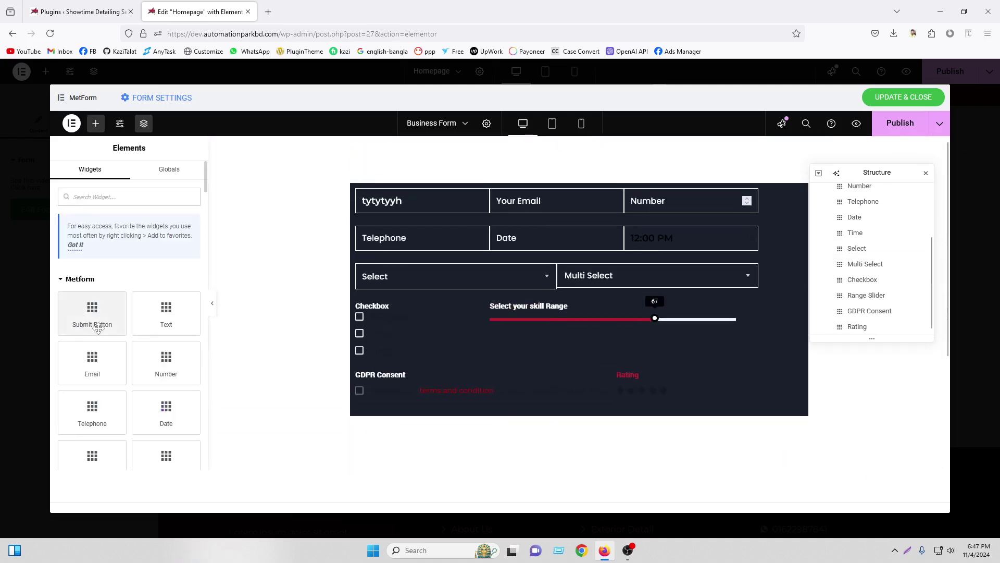
drag(96, 327, 691, 396)
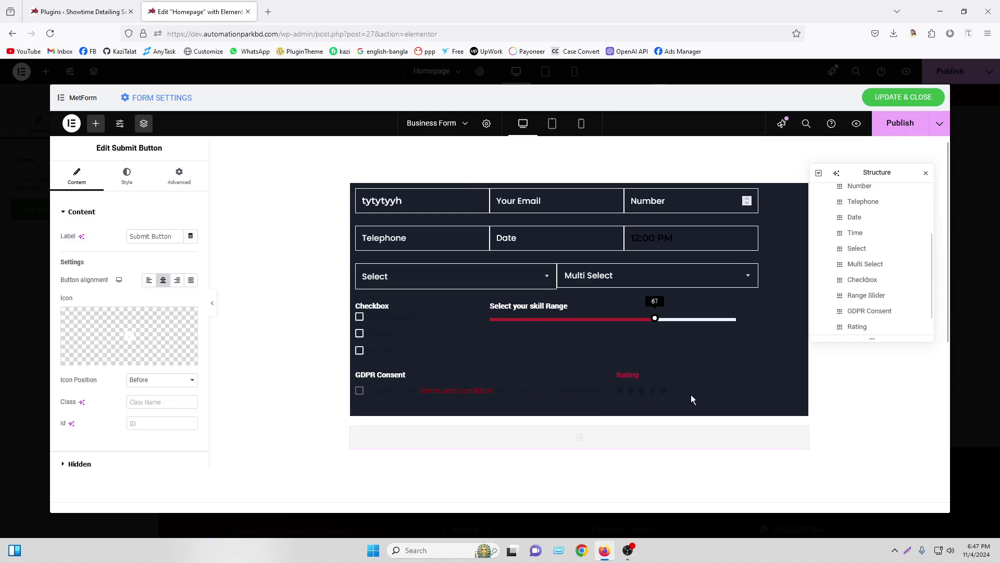
Expand the Submit Button's Hidden inputs settings and add a hidden input item
scroll(130, 328, down, 2)
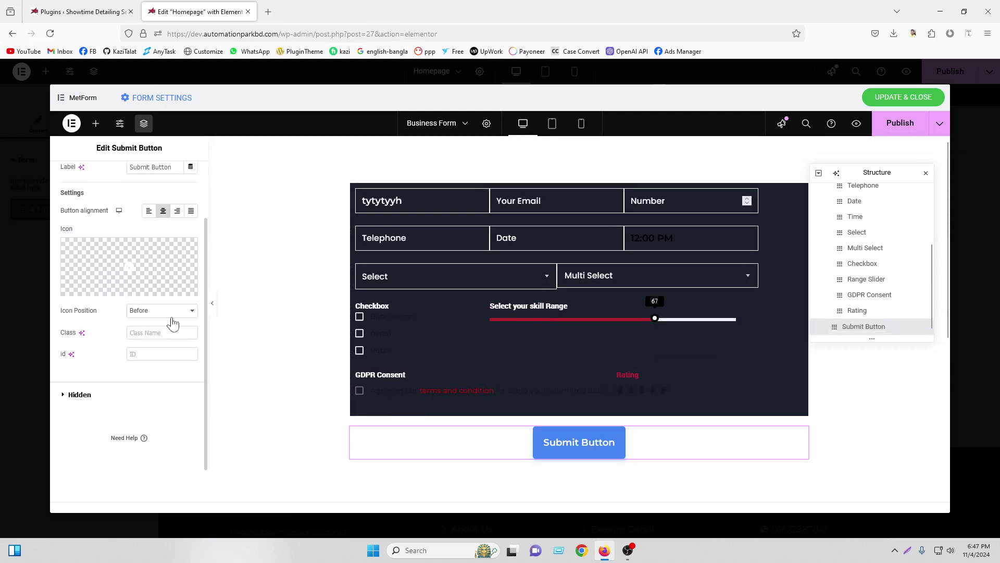
click(103, 398)
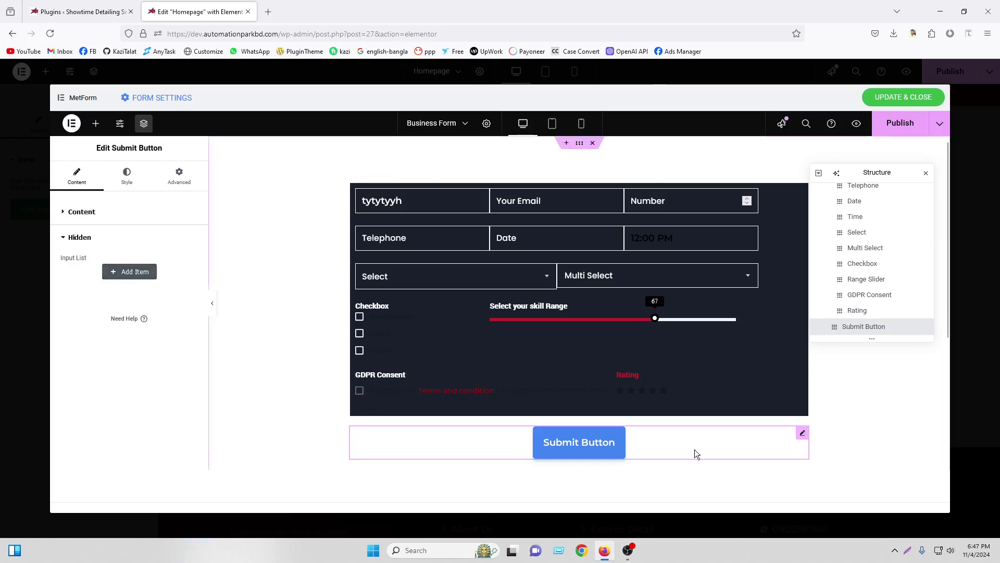
click(130, 271)
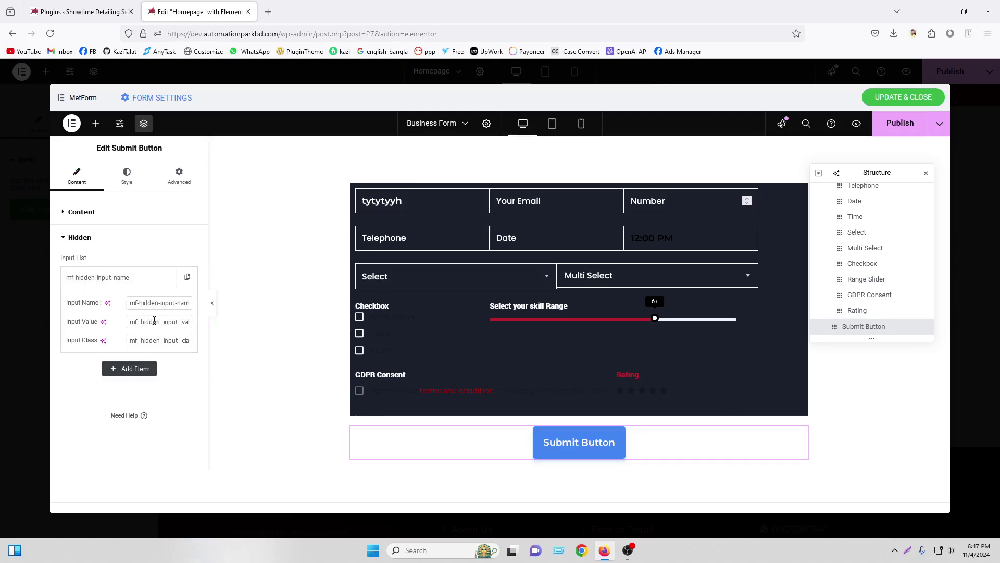
click(107, 277)
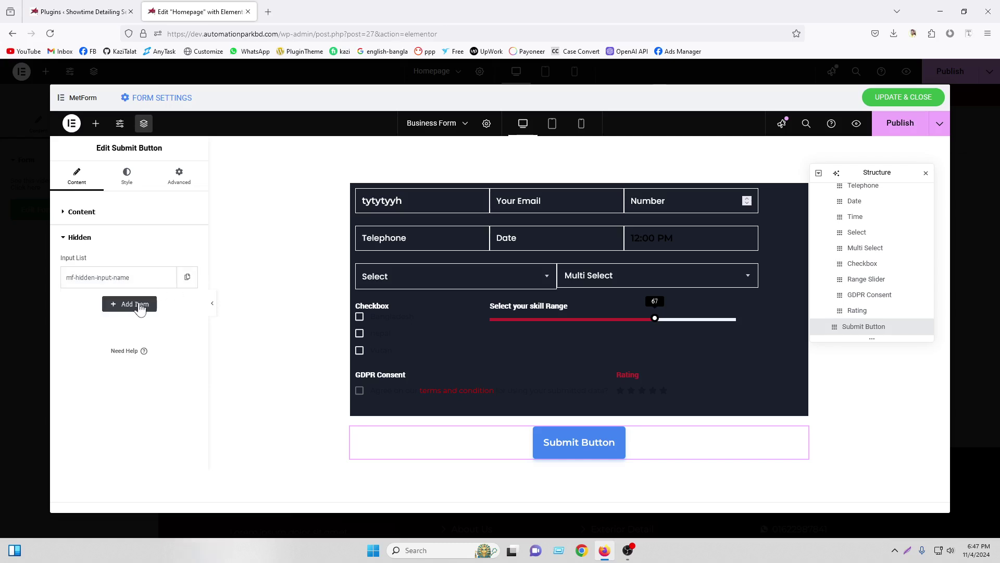
Delete that Submit Button and place a fresh one below the form
right_click(801, 451)
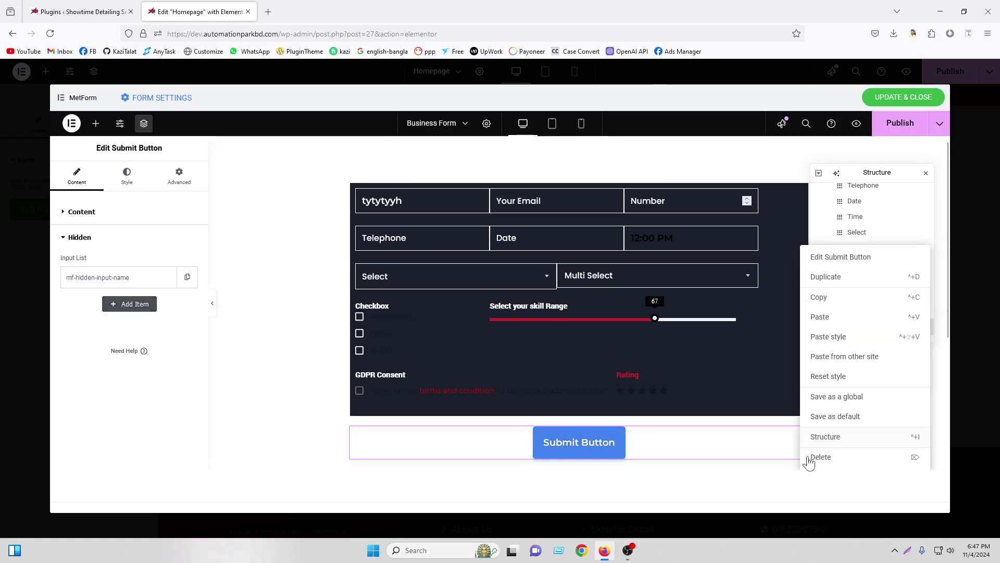
click(846, 468)
drag(92, 312, 710, 379)
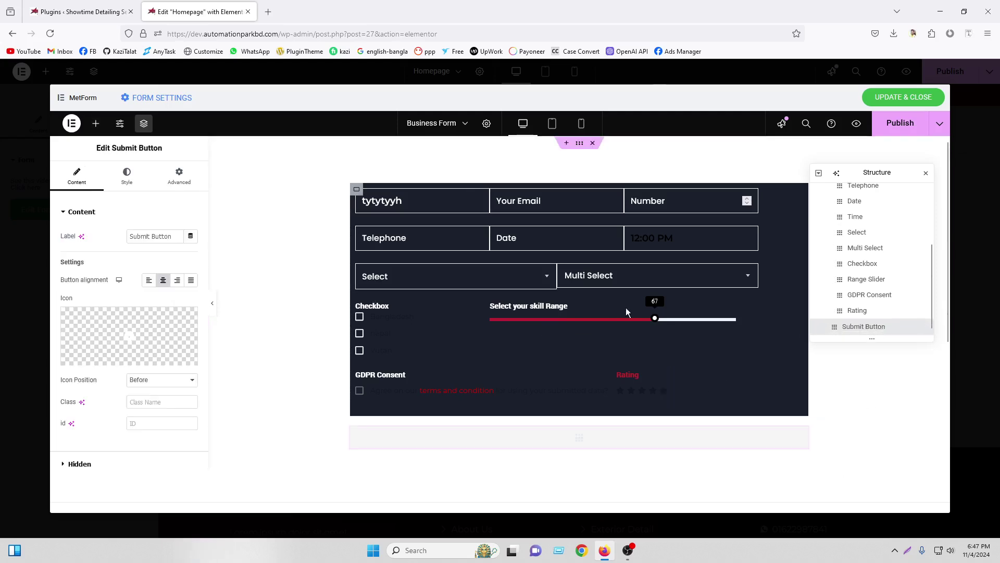
right_click(384, 308)
Delete the Checkbox, Range Slider and GDPR Consent fields from the form
click(466, 456)
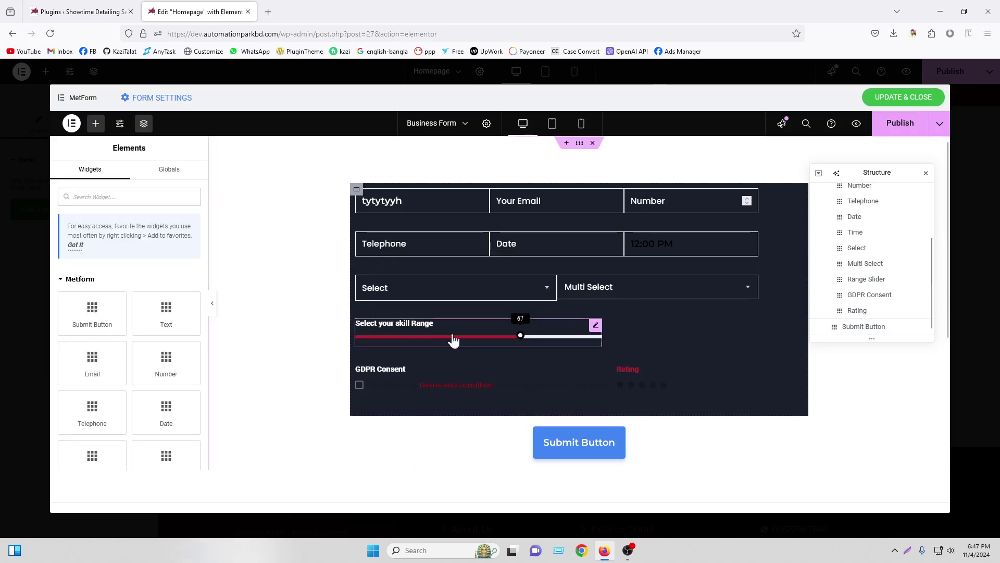
right_click(453, 339)
click(454, 455)
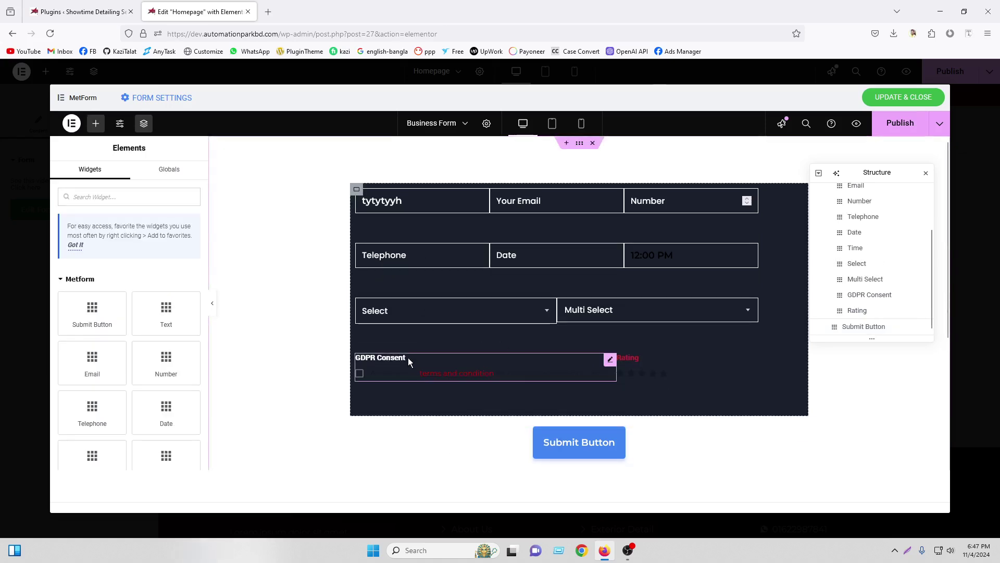
right_click(408, 361)
click(448, 455)
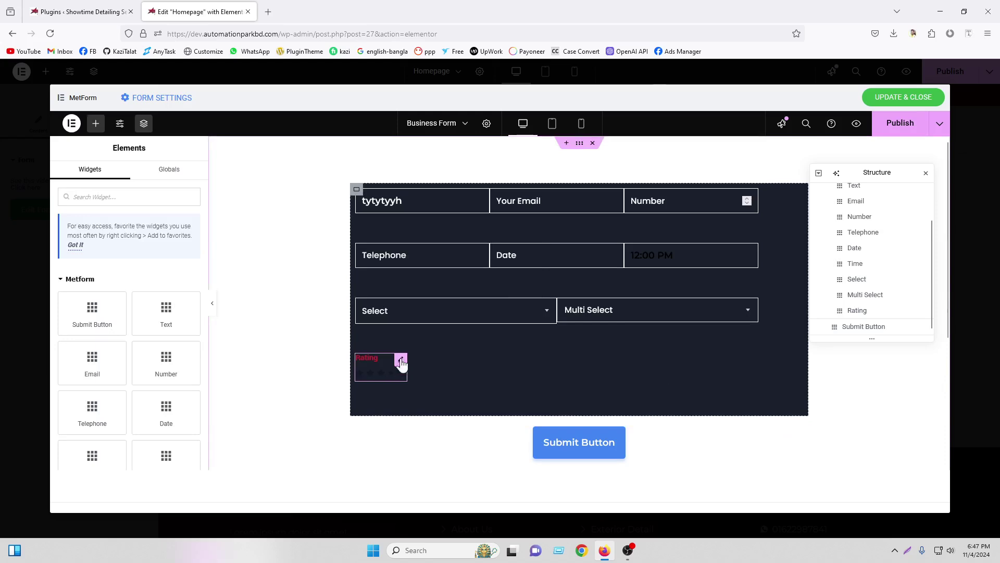
Move the Submit Button inside the dark form container after Rating
click(401, 360)
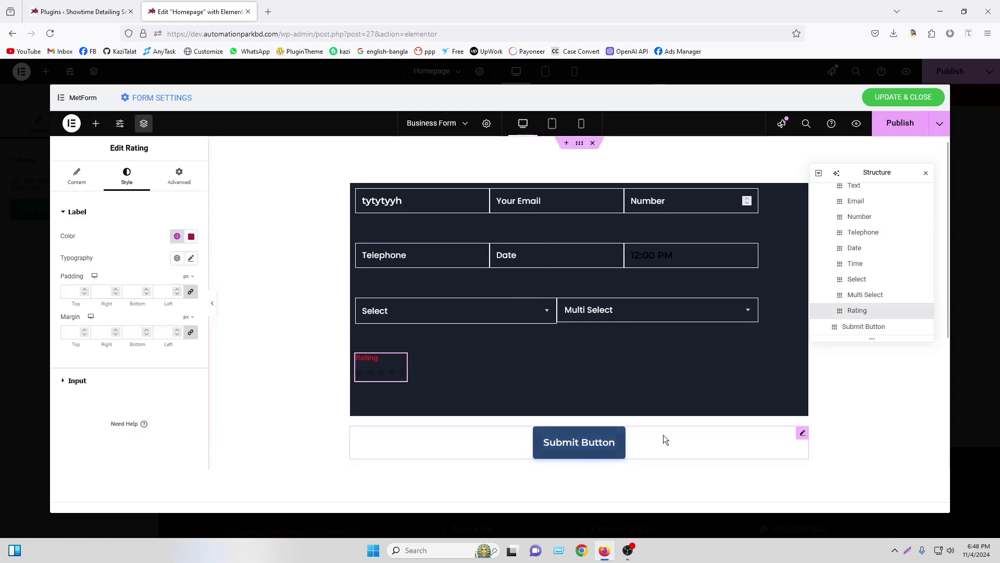
click(876, 325)
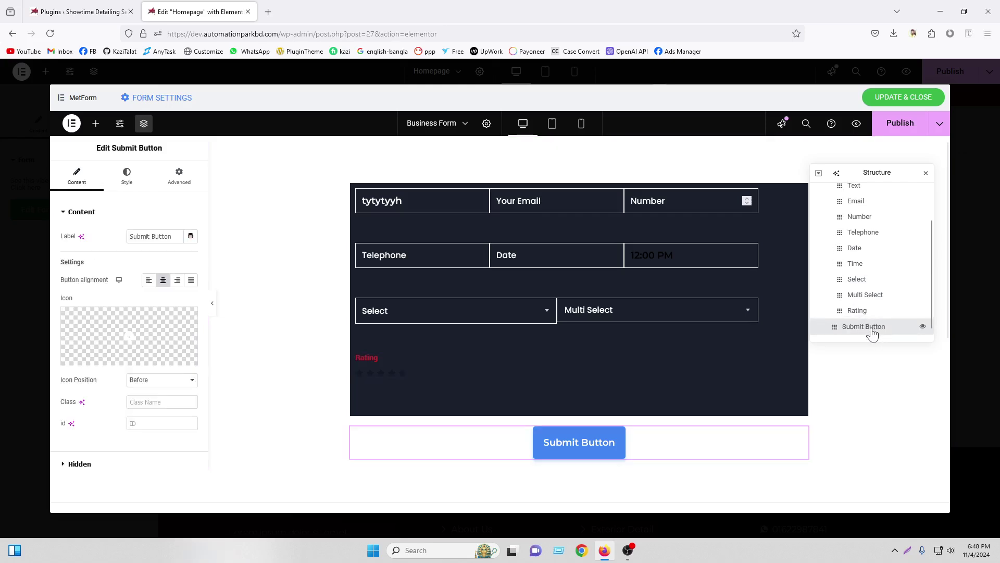
mouse_move(873, 333)
mouse_down()
mouse_move(865, 332)
mouse_move(873, 312)
mouse_move(867, 322)
mouse_up()
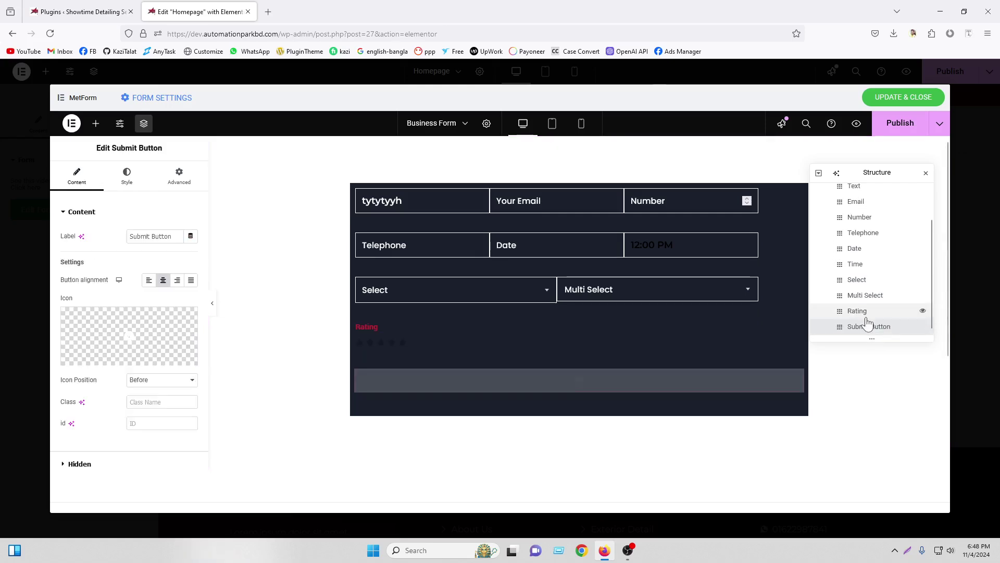
Publish the page, space the form items evenly, and set minimum height to 335
click(925, 174)
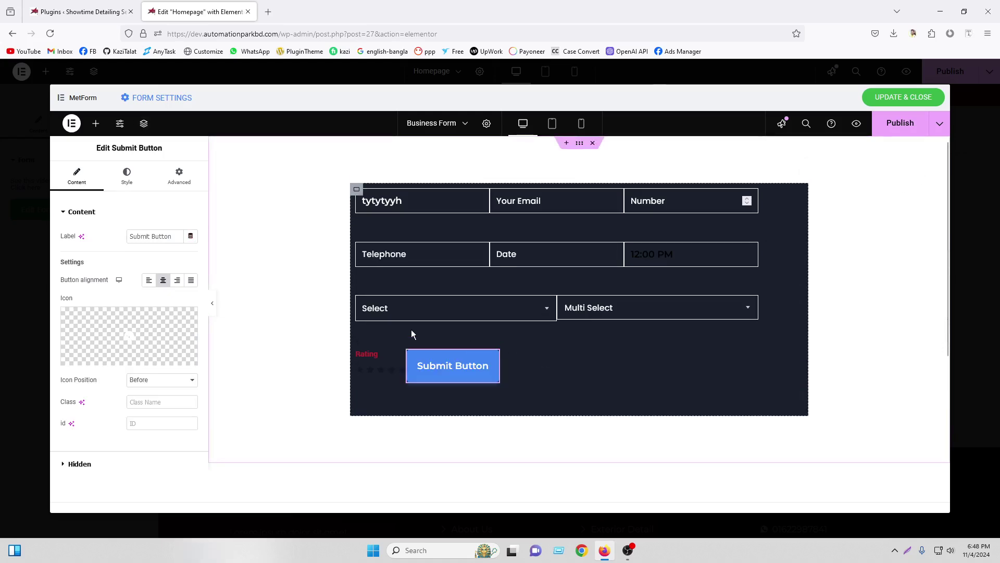
click(905, 128)
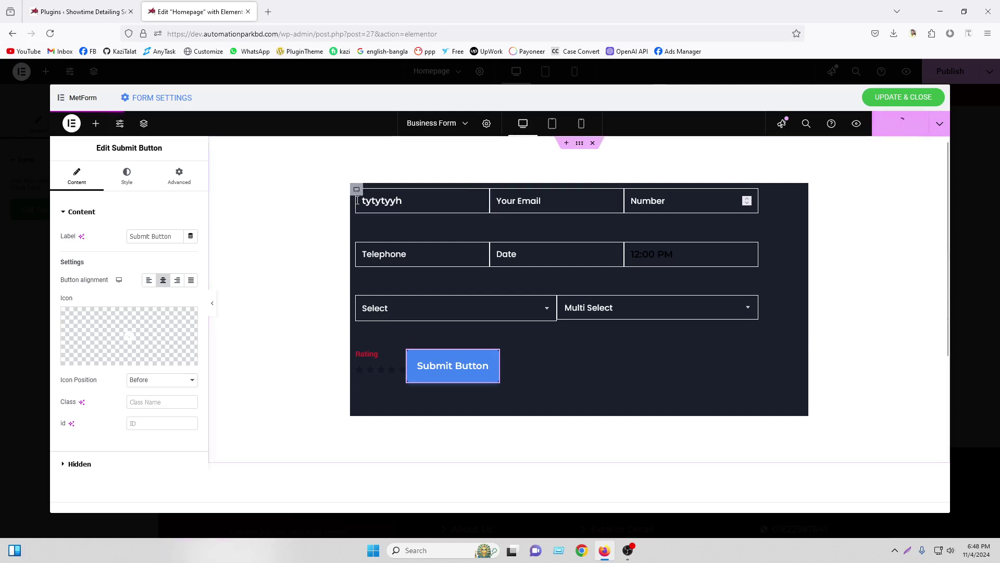
click(357, 191)
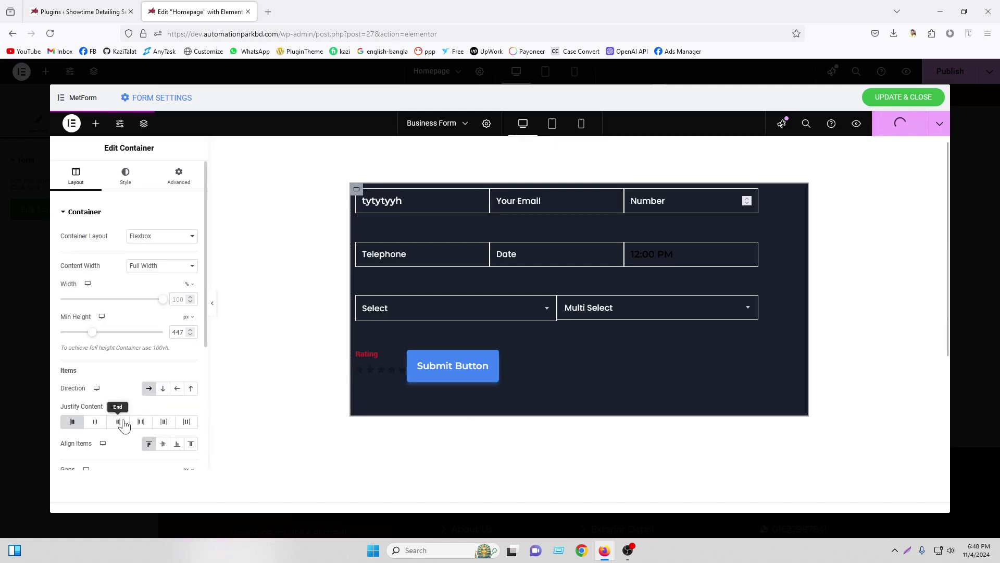
click(141, 423)
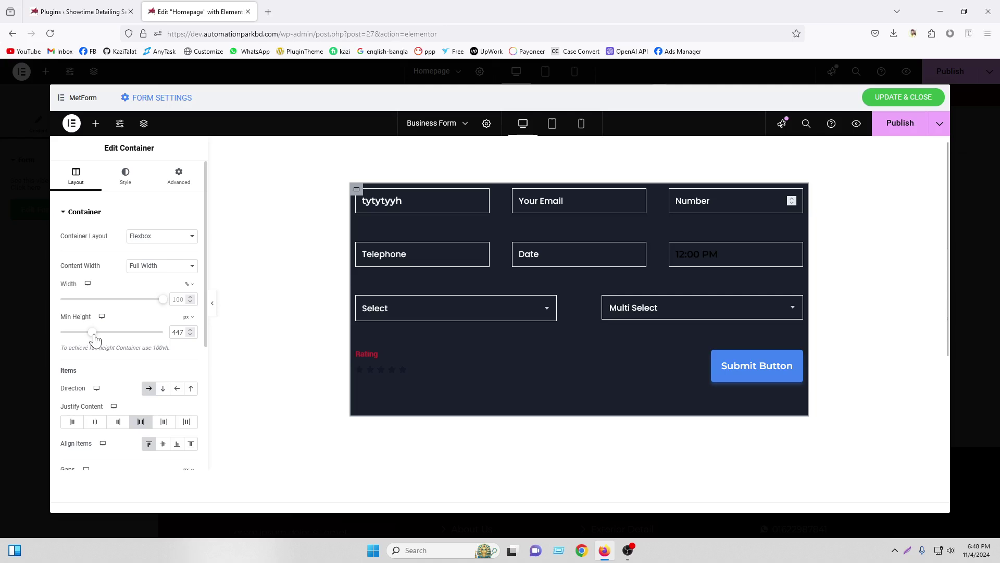
drag(94, 340, 86, 339)
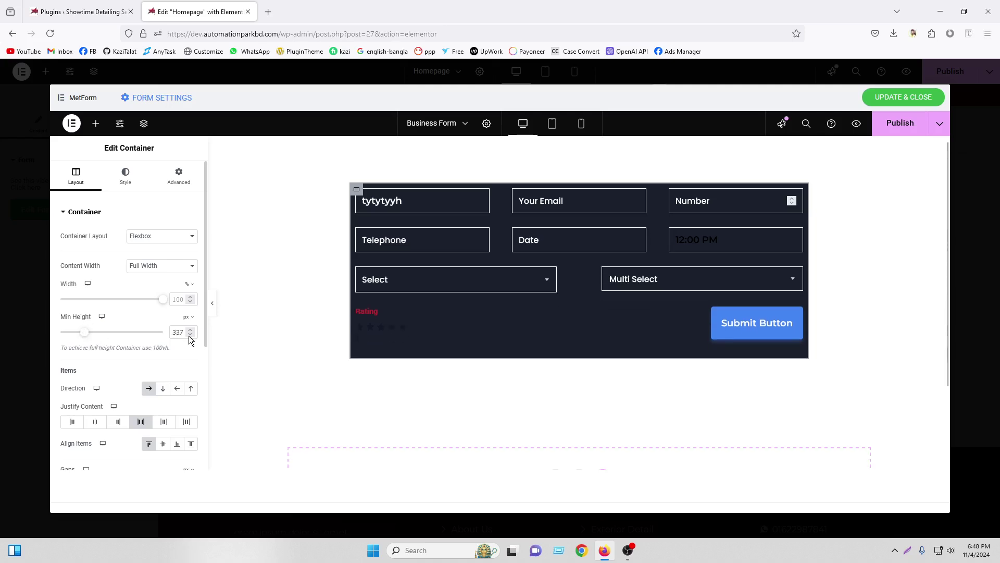
key(Down)
key(Down)
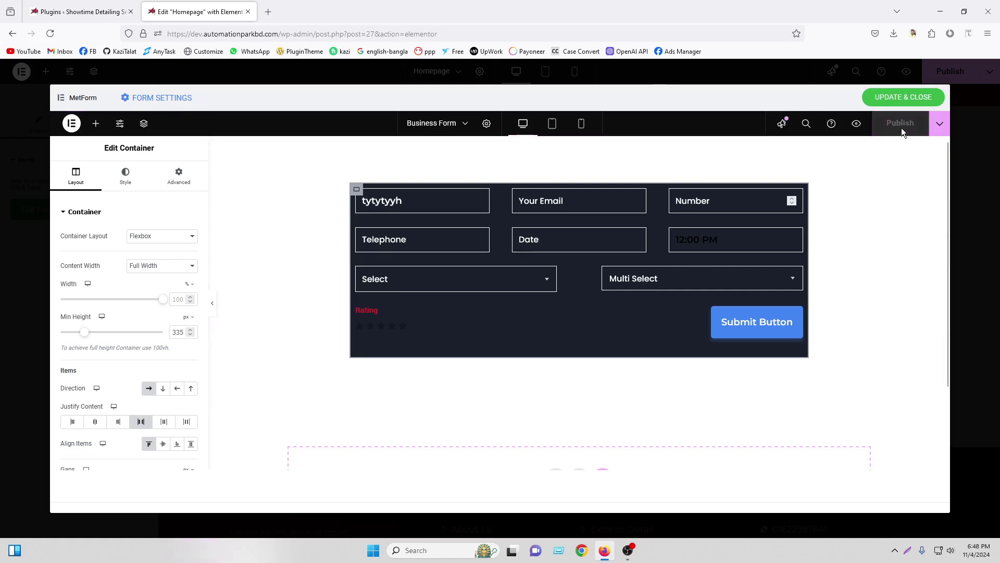
Save and close the form editor, then reopen the saved Business Form through Select Form
click(903, 96)
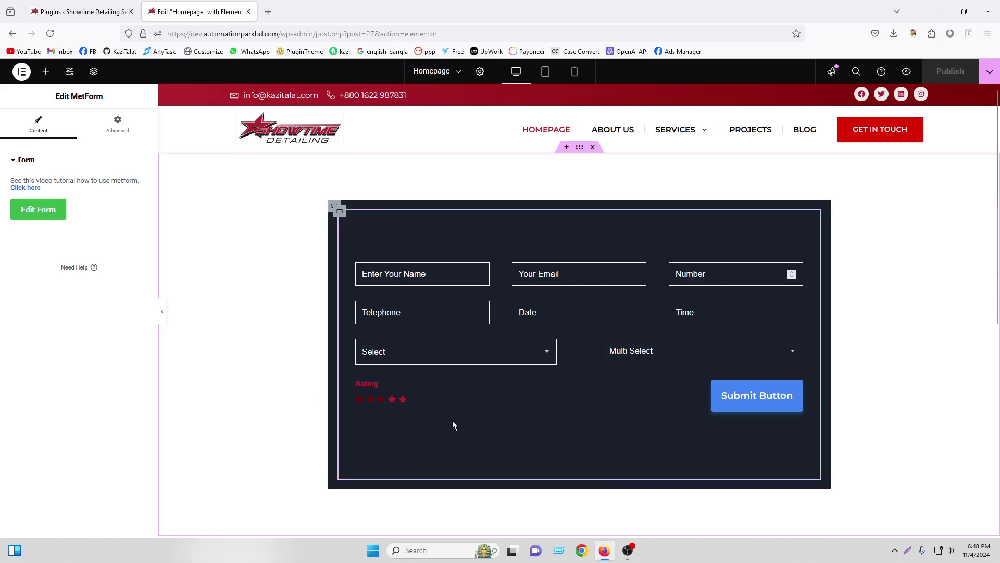
click(49, 216)
click(458, 116)
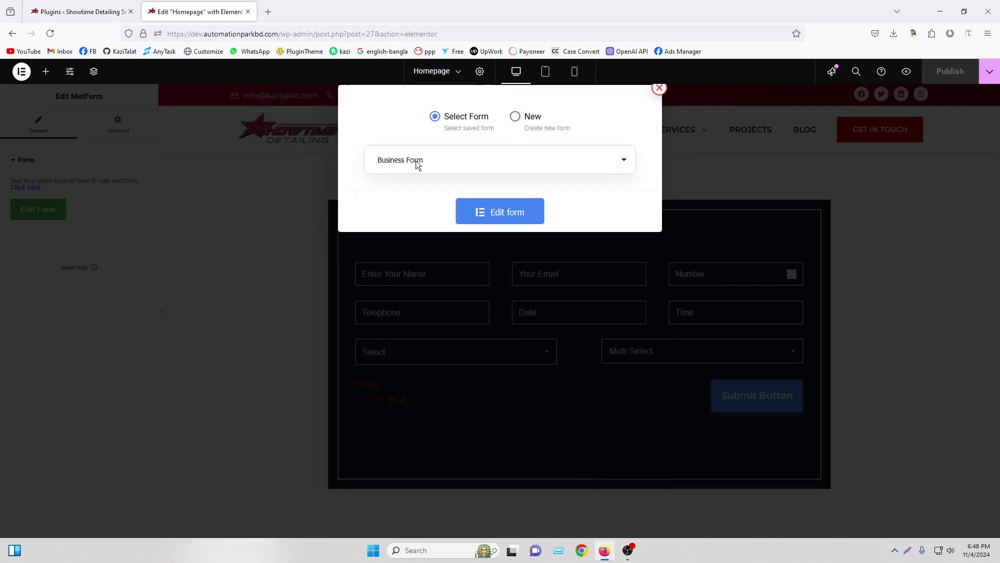
click(446, 157)
click(449, 159)
click(500, 214)
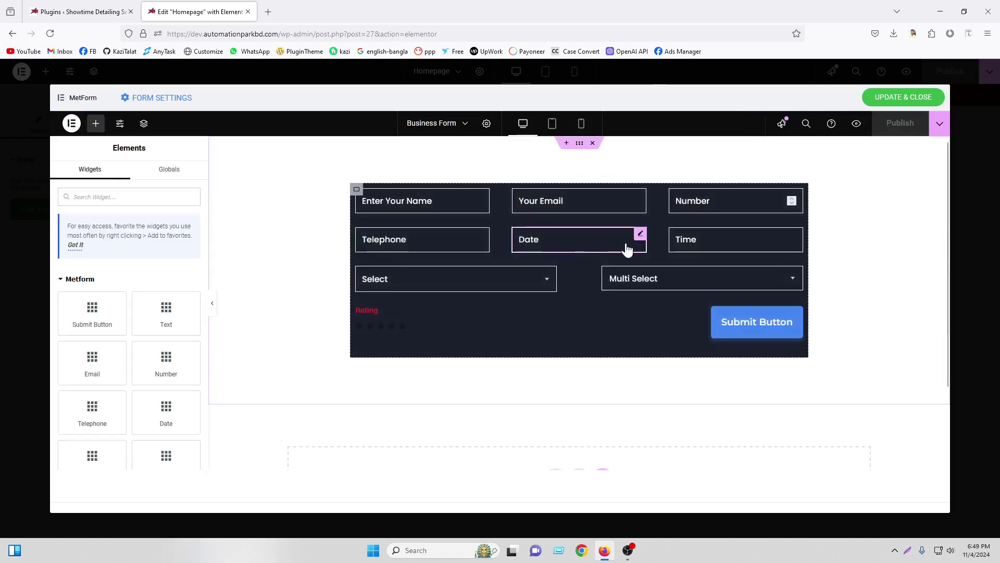
Review the Rating field's required/star options and normal and active star styles, then save and close
click(399, 314)
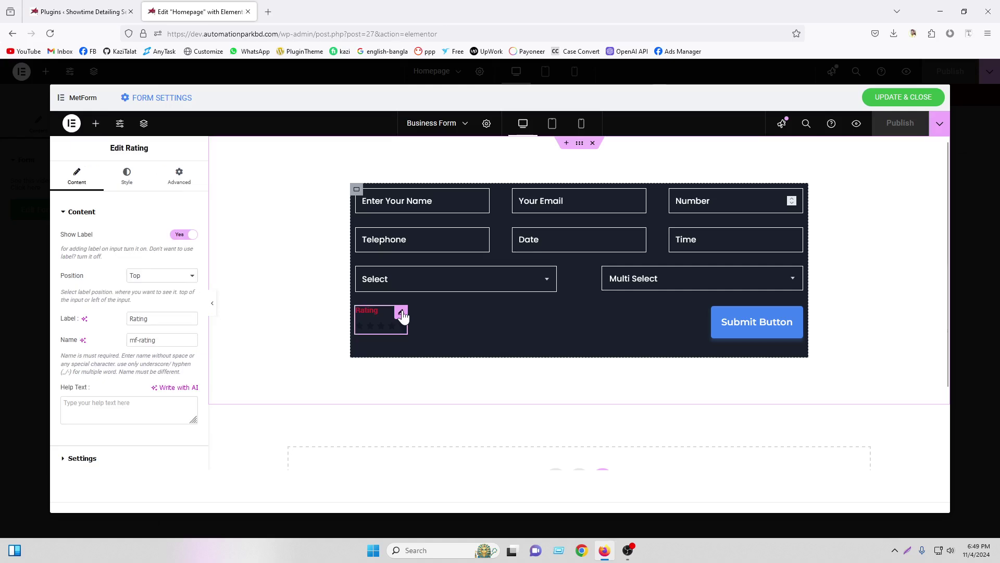
scroll(132, 244, down, 2)
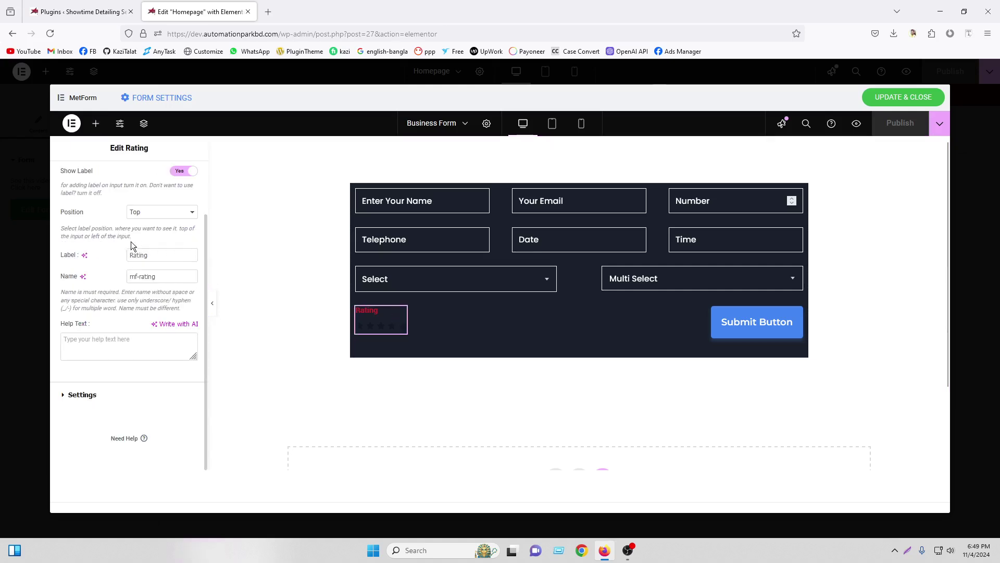
click(101, 394)
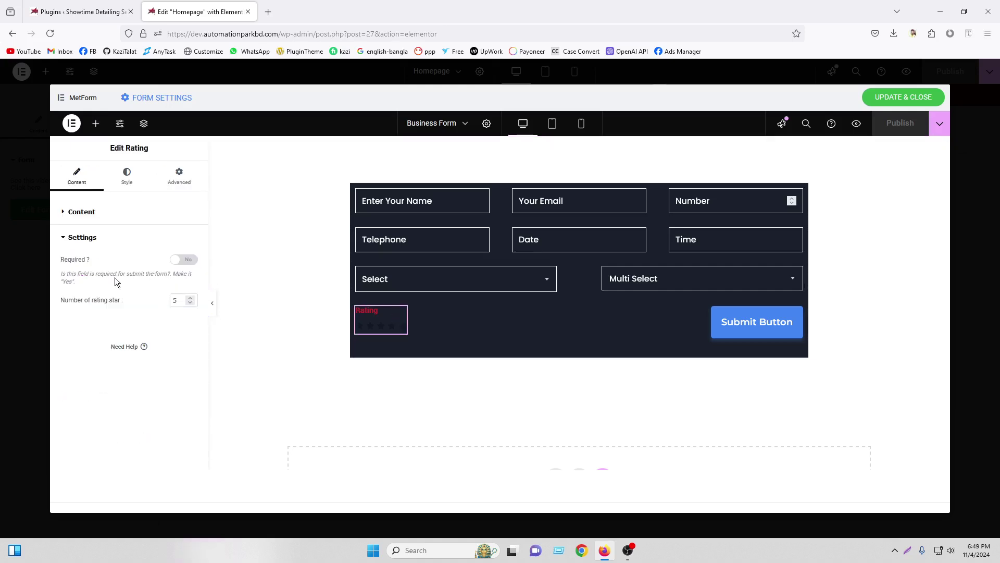
click(126, 176)
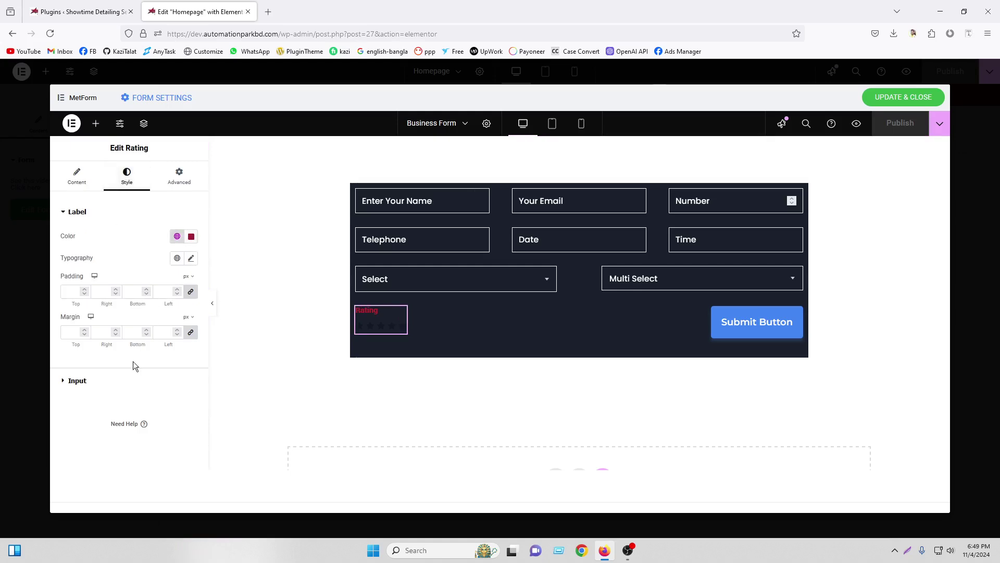
click(77, 380)
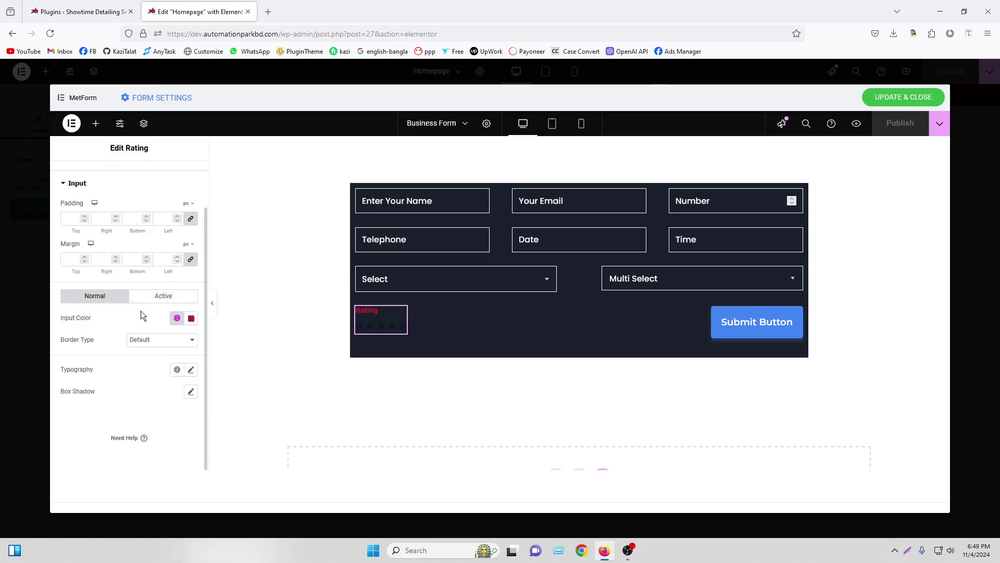
click(140, 298)
click(68, 297)
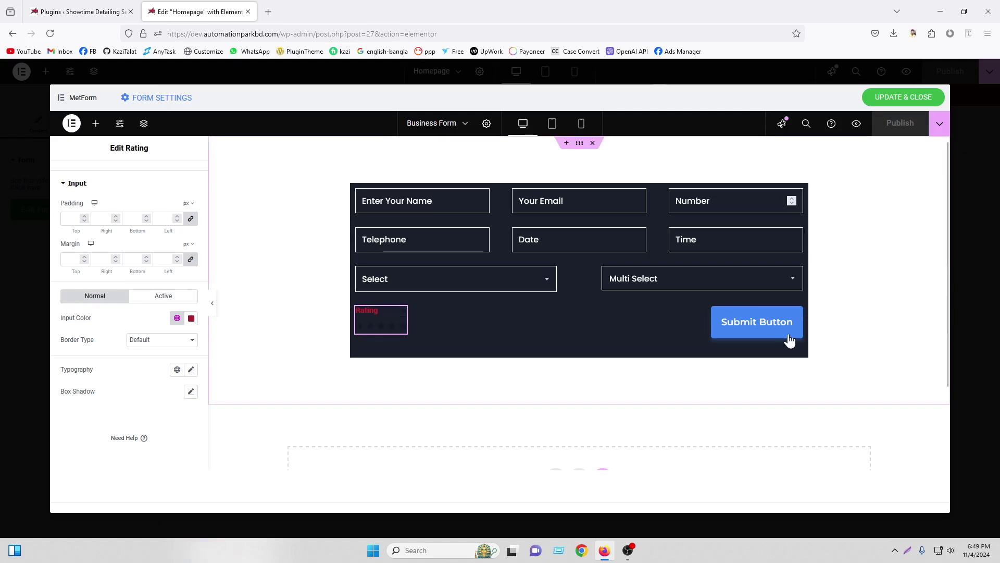
click(907, 99)
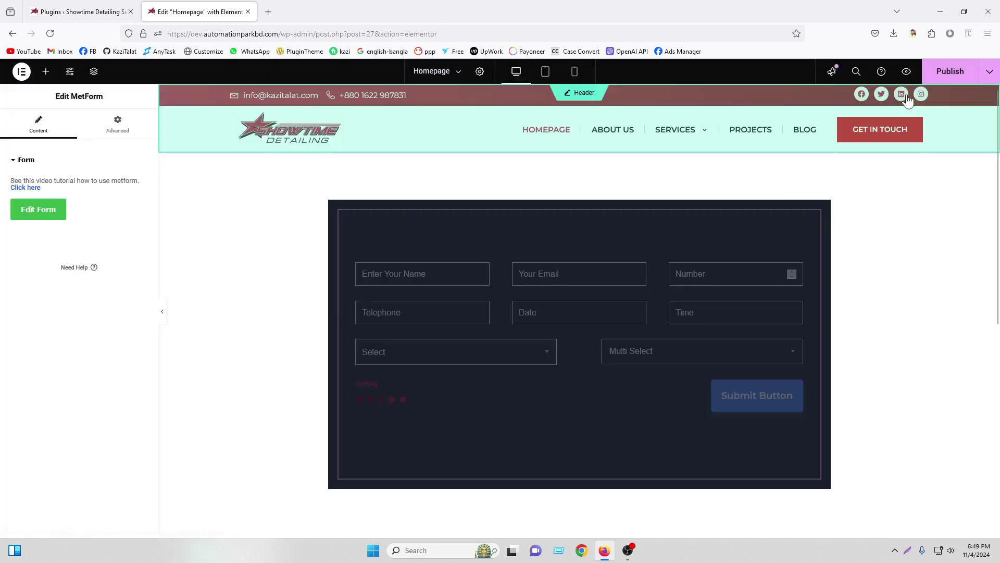
Publish the homepage and open the live site from Visit Site in a new tab
click(936, 74)
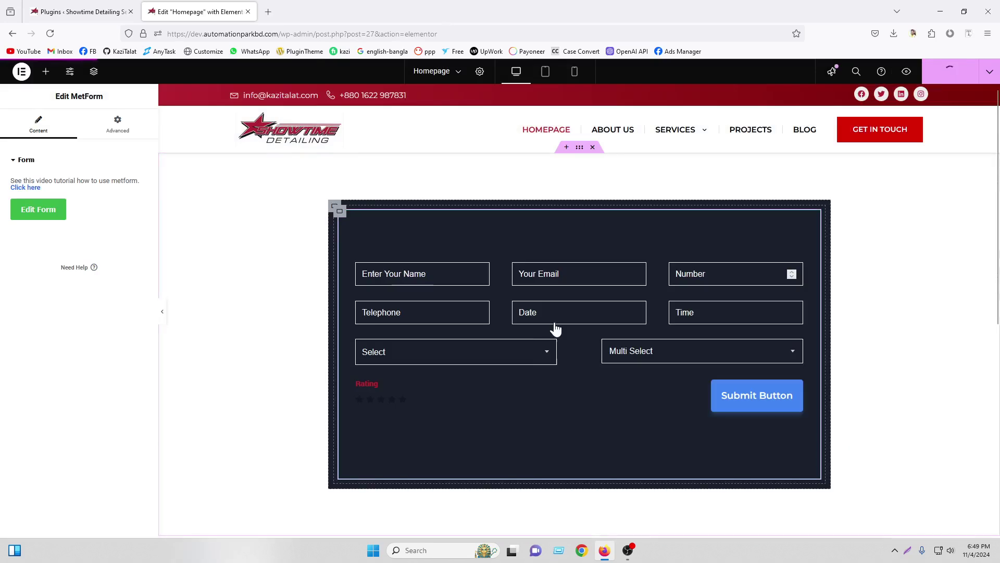
click(73, 8)
middle_click(43, 87)
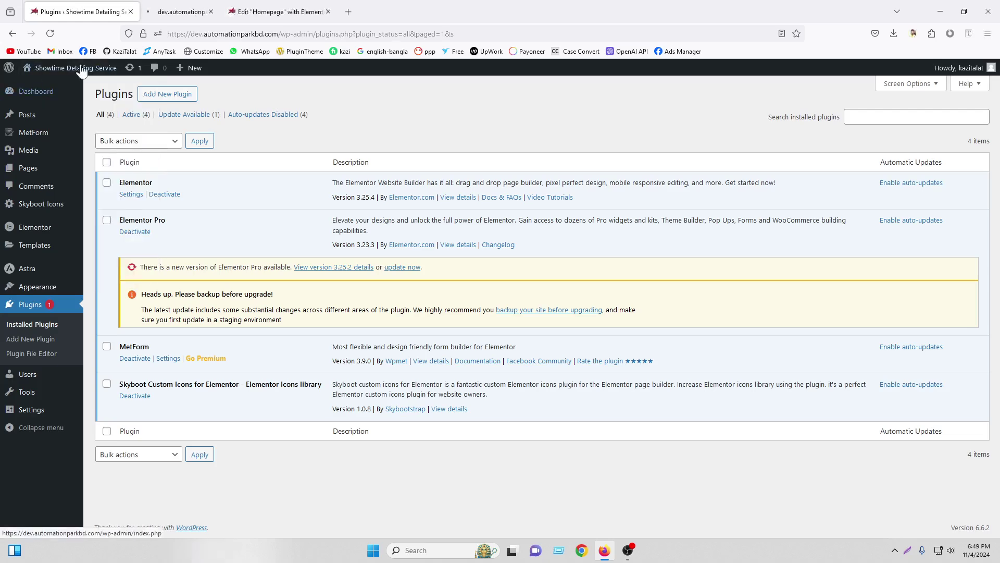
drag(161, 7, 282, 4)
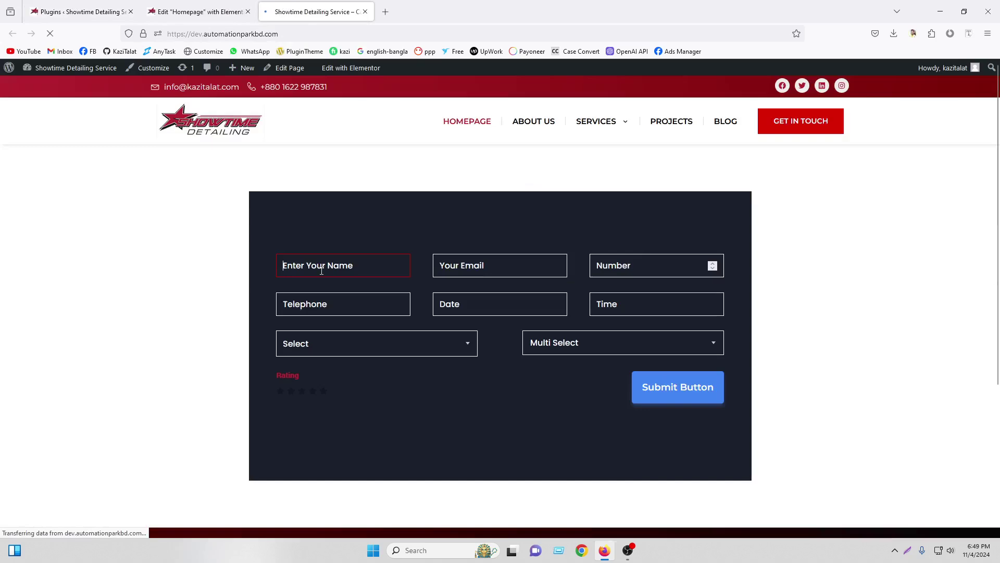
Enter a test name in the live form's Name field, then return to the editor tab
text(kazi)
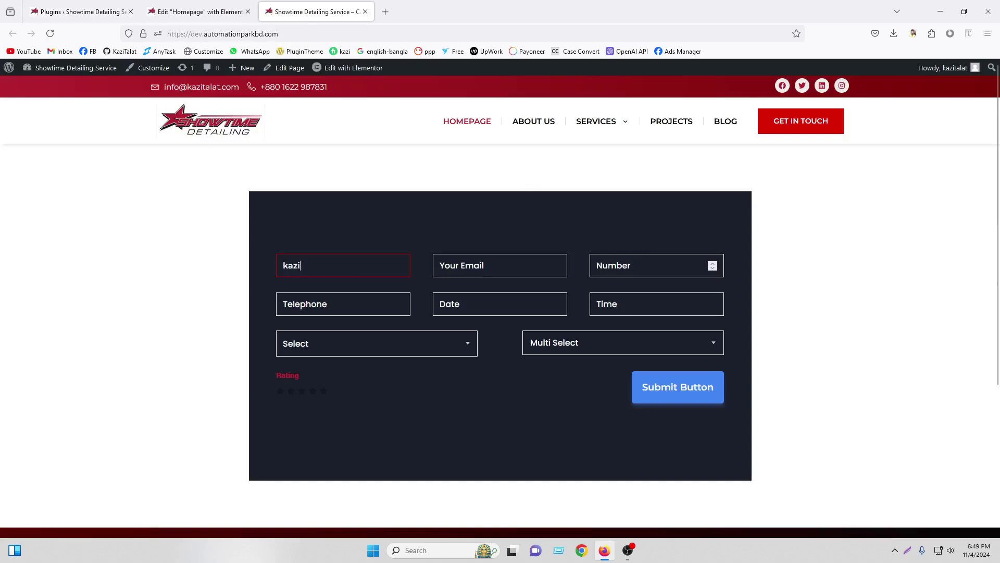
click(516, 261)
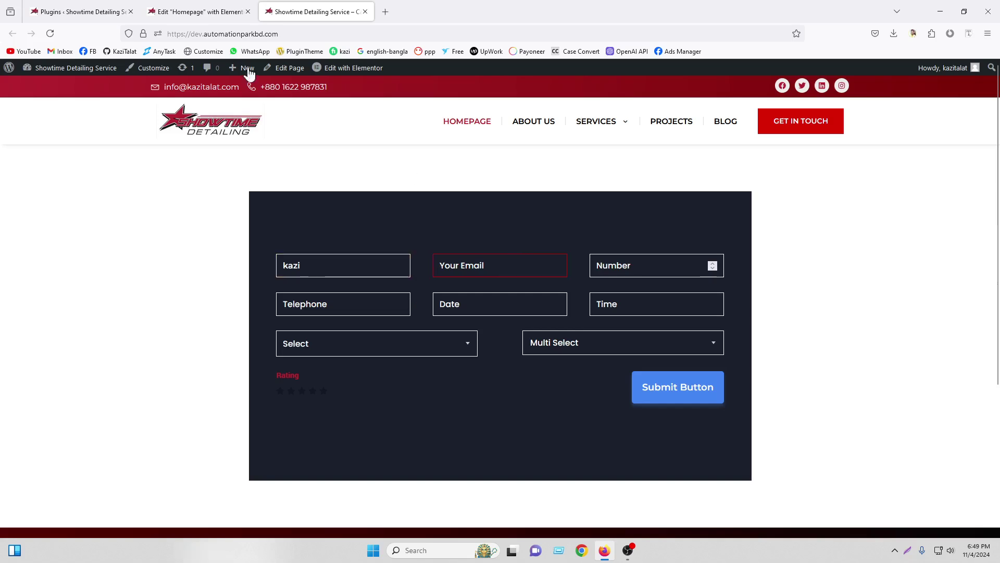
click(208, 4)
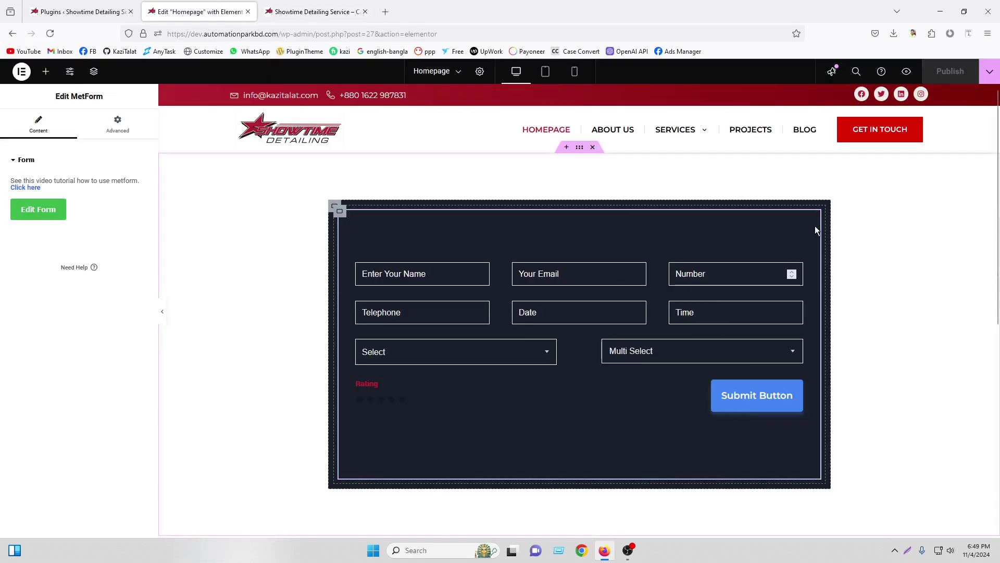
Reopen Business Form in the MetForm editor and bring up its Form Settings
click(32, 211)
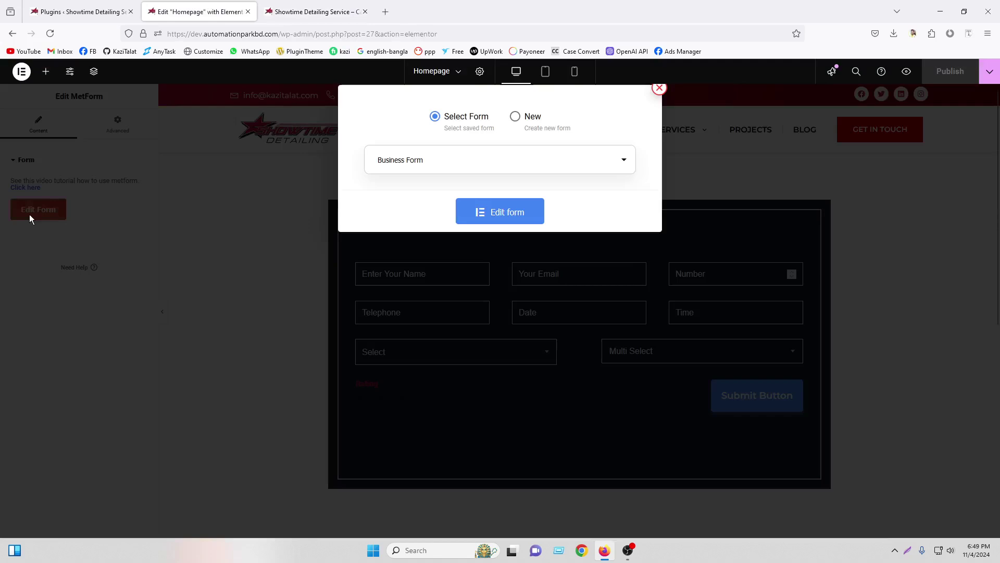
click(504, 217)
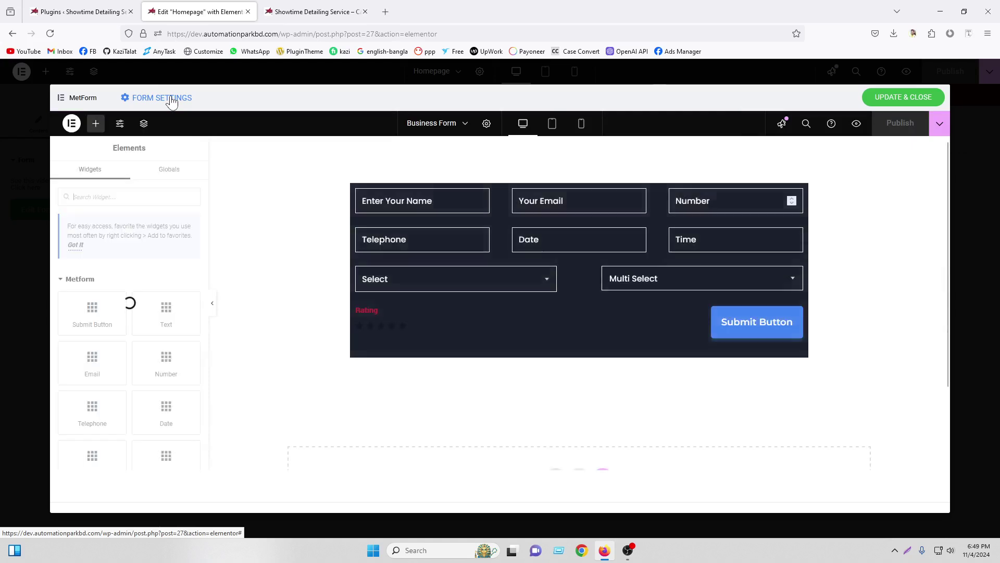
click(172, 101)
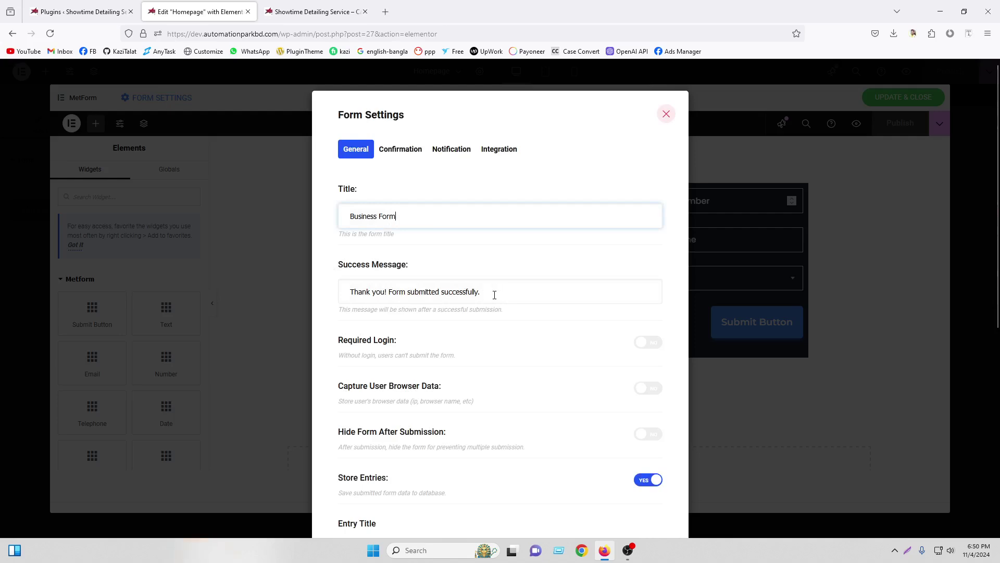
Look through the General form settings, including the Redirect To field, then switch to Confirmation
scroll(495, 313, down, 3)
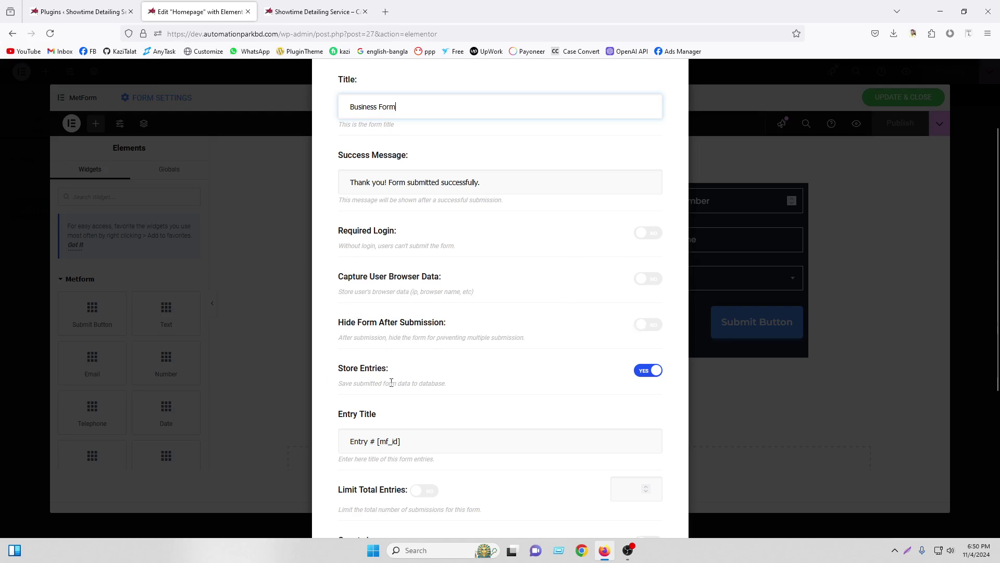
scroll(439, 369, down, 3)
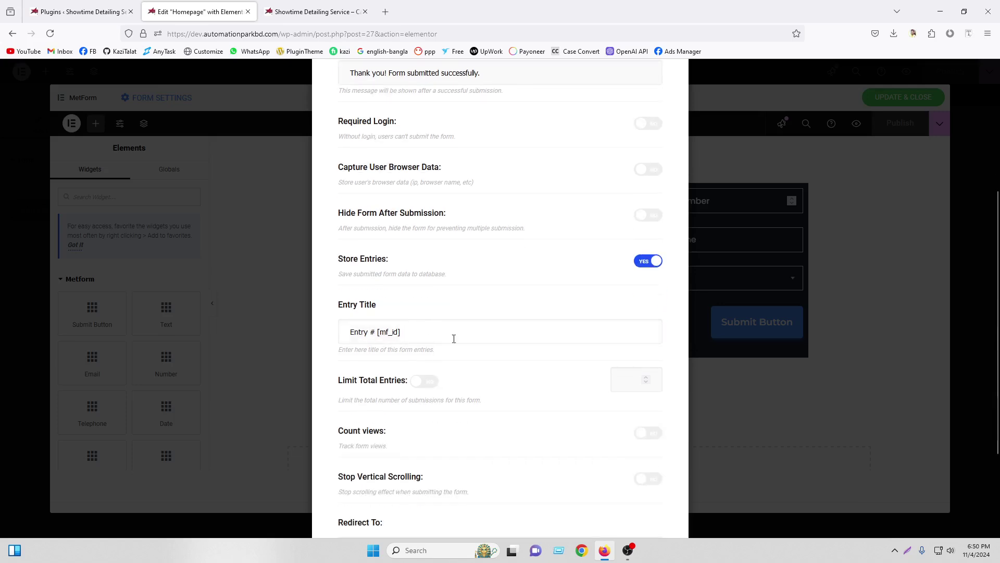
scroll(454, 339, down, 3)
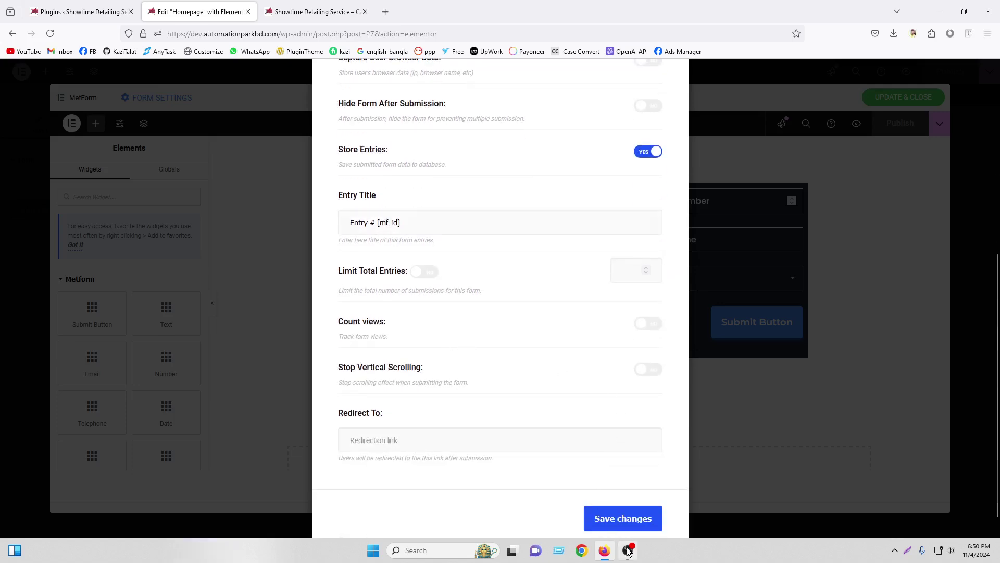
click(629, 552)
click(987, 436)
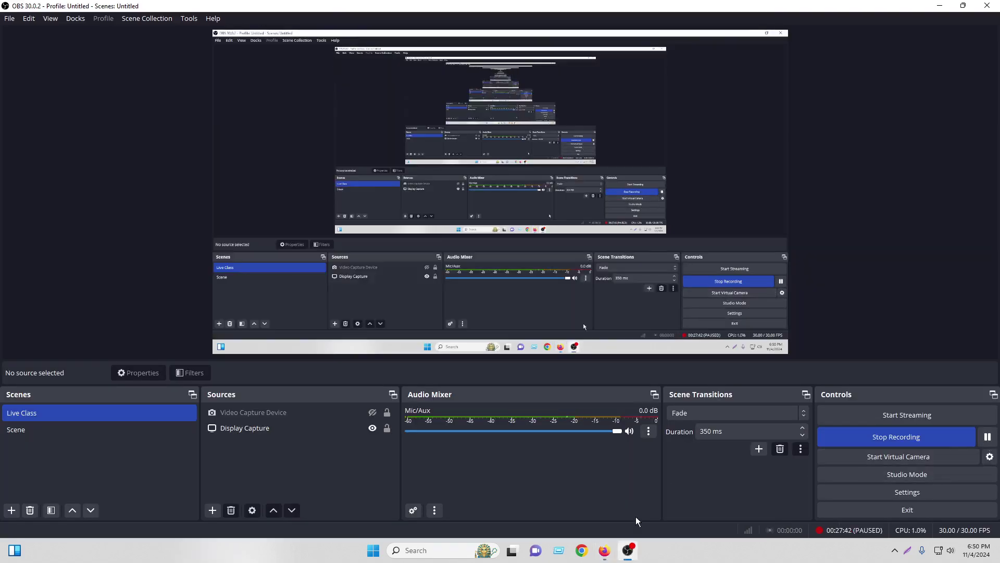
click(604, 550)
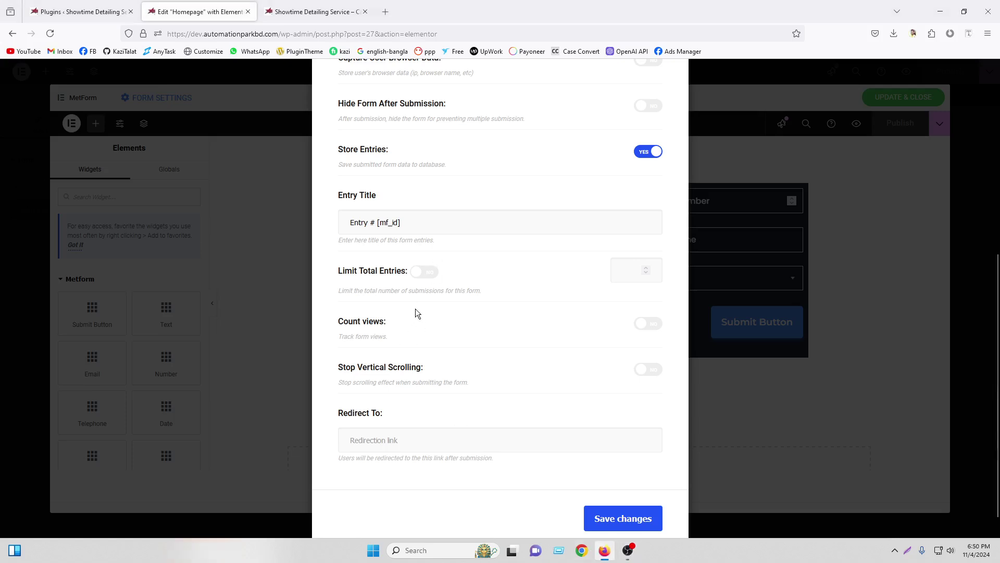
scroll(352, 377, down, 1)
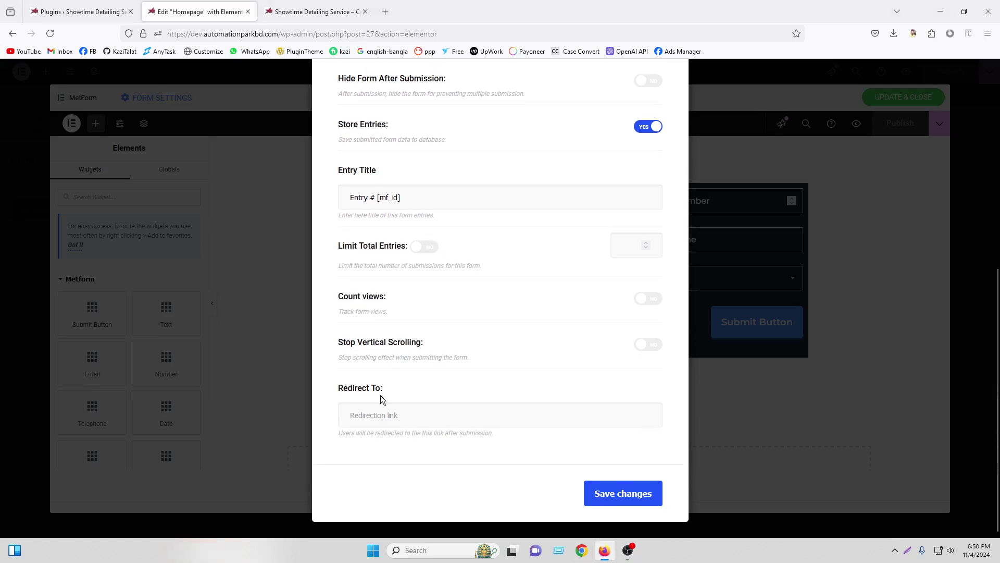
click(401, 415)
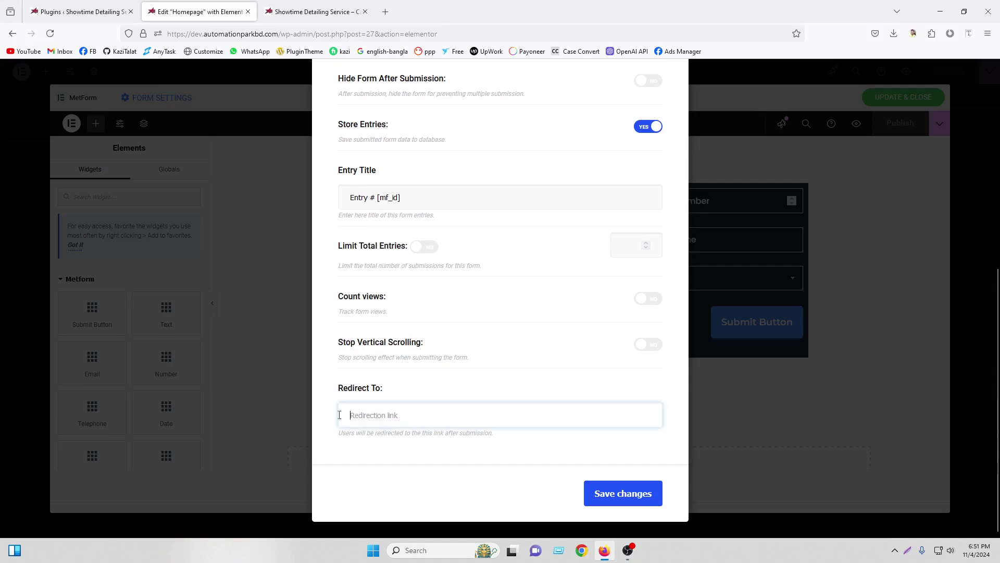
scroll(481, 343, up, 10)
click(409, 153)
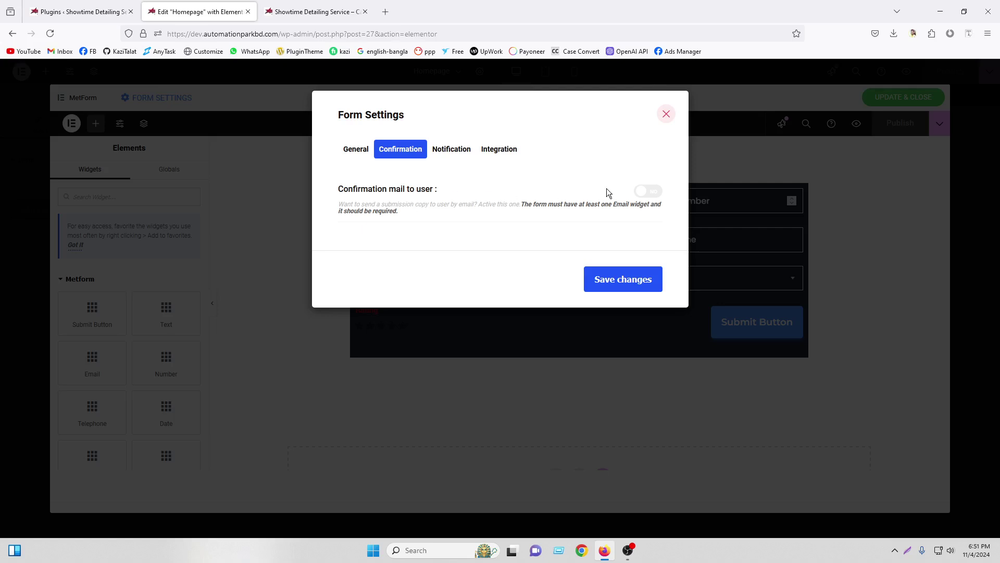
Switch on confirmation mail to the user and look over its subject and settings
click(644, 192)
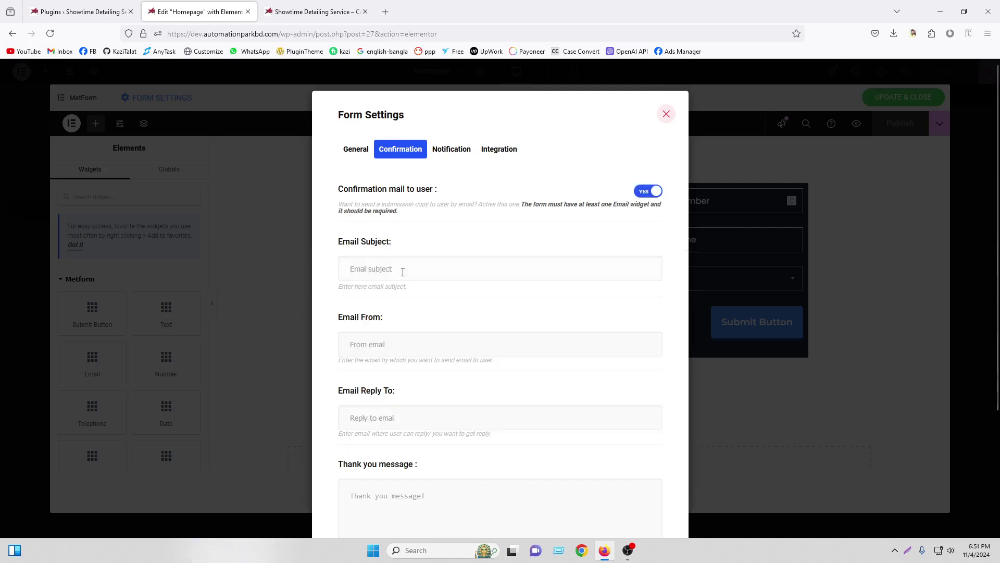
scroll(435, 304, down, 2)
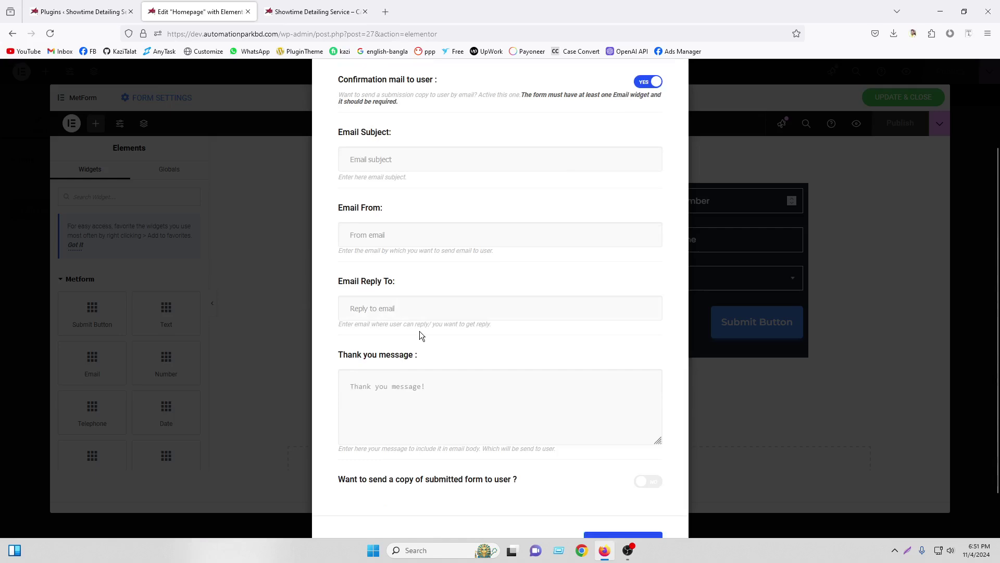
scroll(420, 330, down, 1)
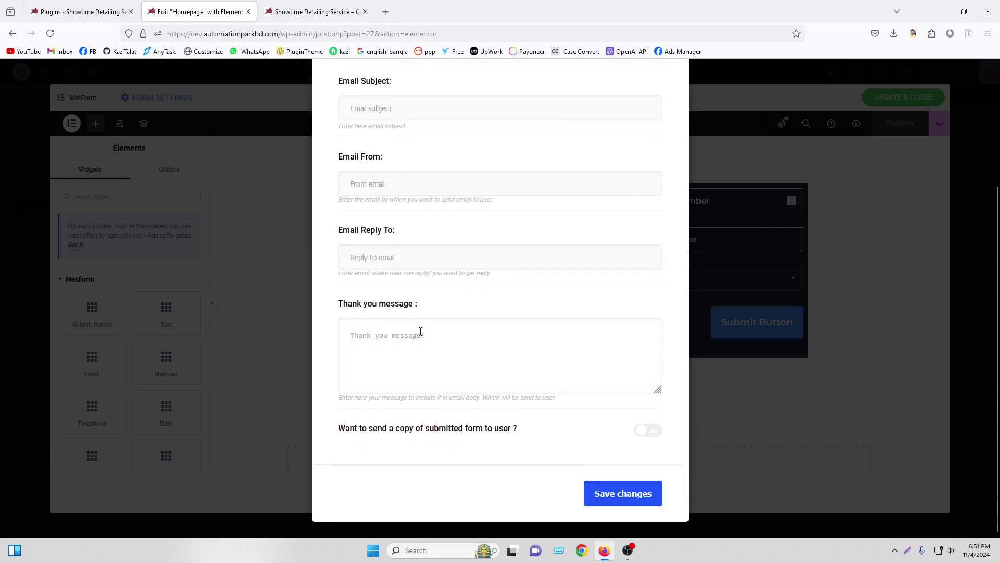
scroll(420, 331, up, 3)
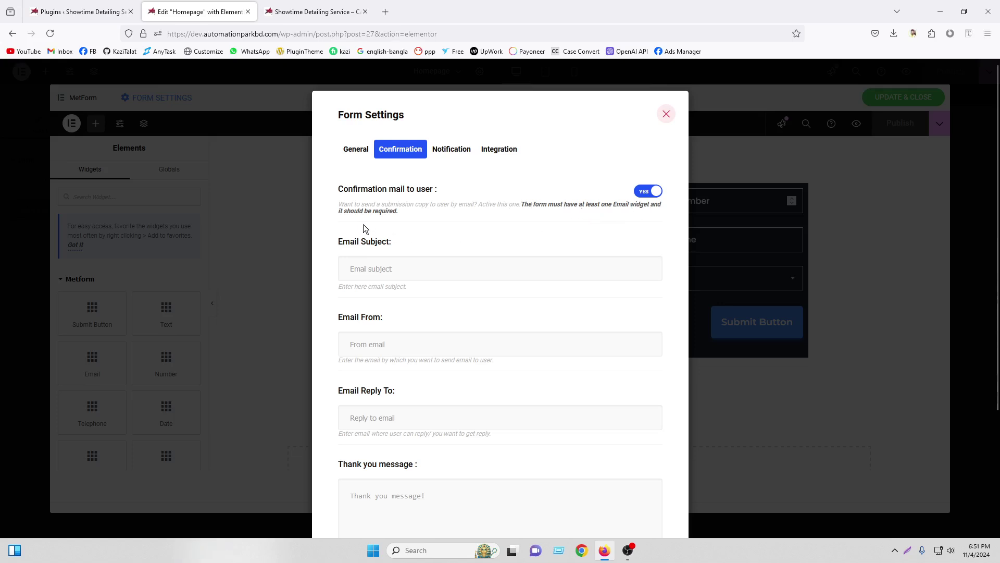
click(439, 268)
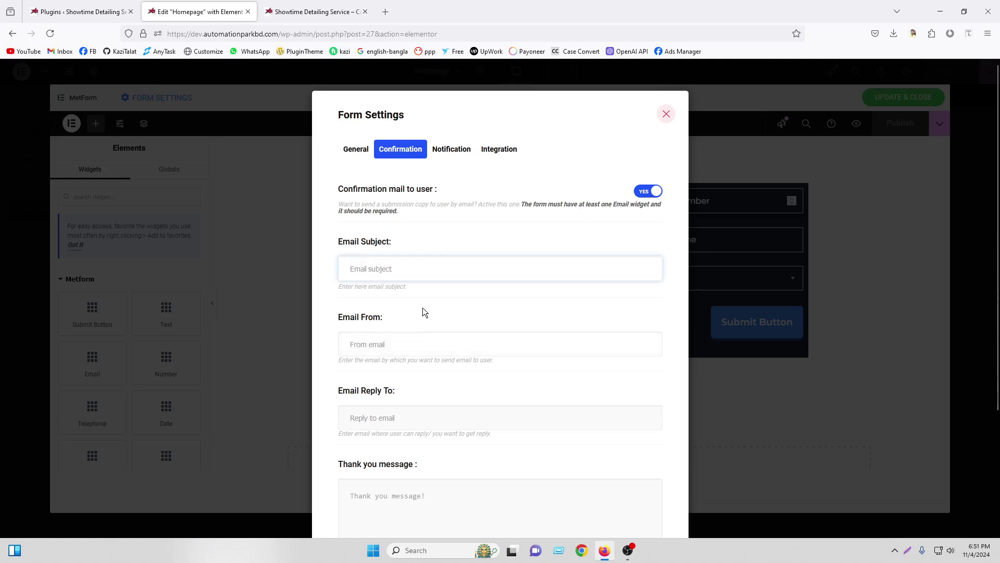
click(460, 154)
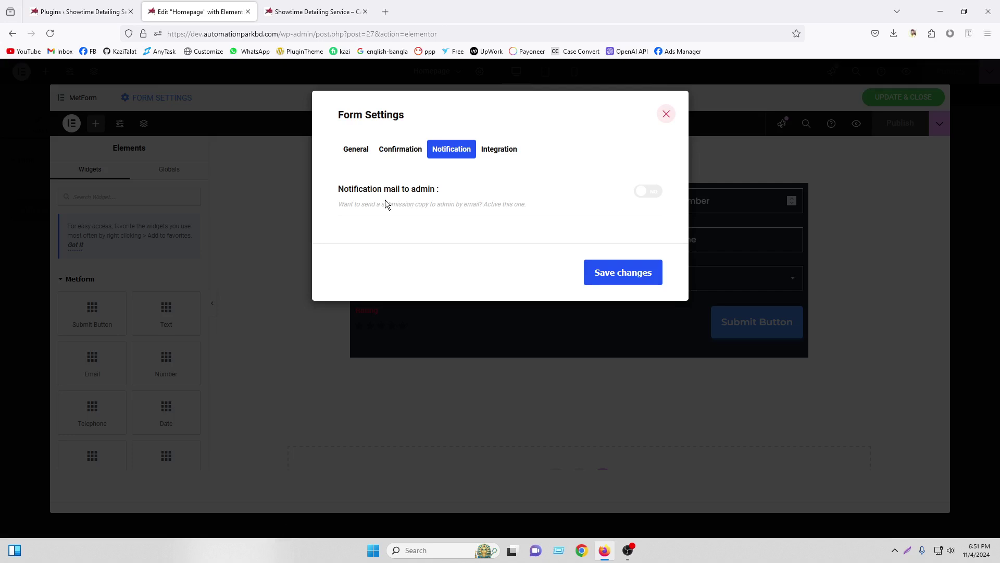
click(408, 154)
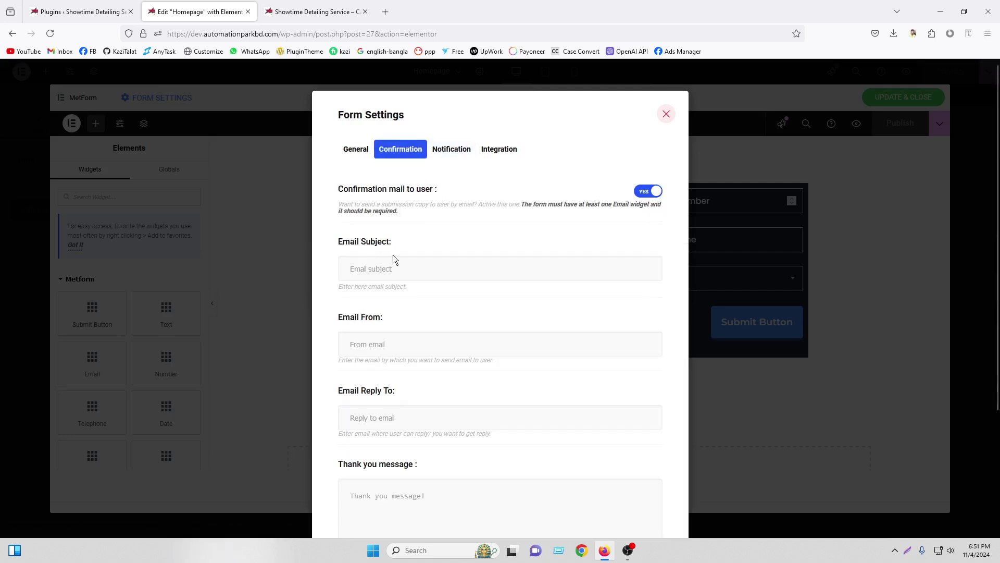
Copy the site's domain from the address bar and paste it into Email Reply To
scroll(391, 305, down, 2)
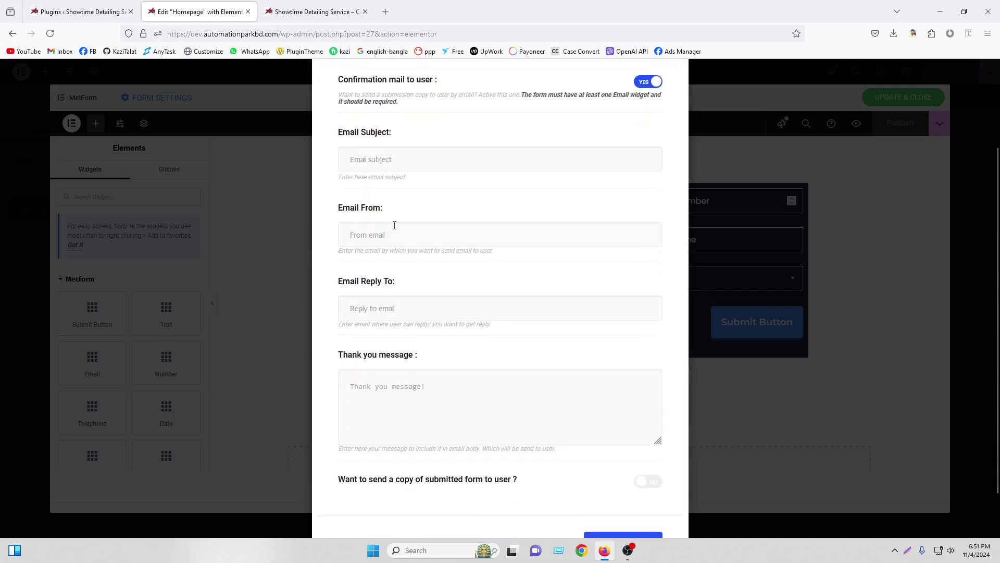
click(368, 309)
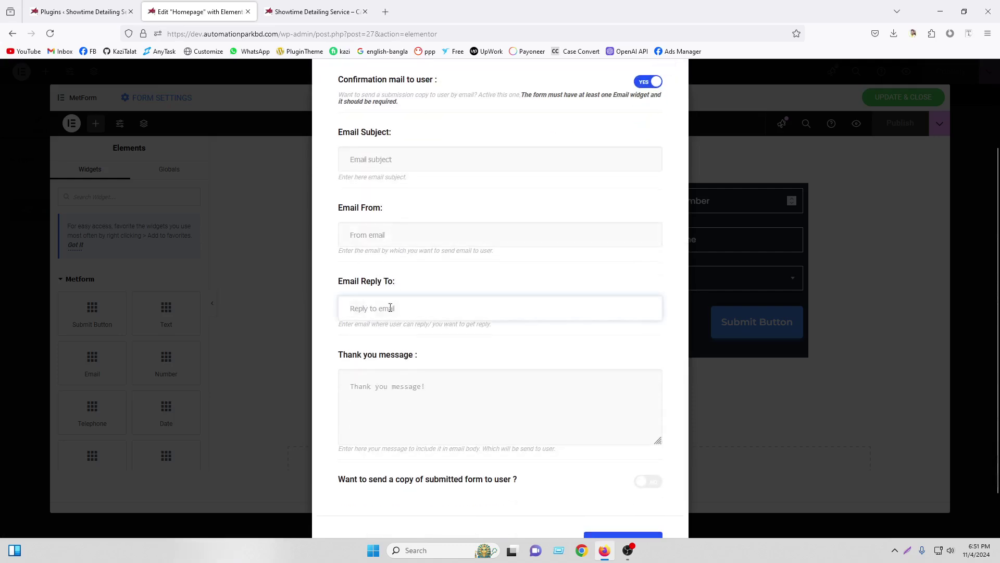
drag(279, 34, 190, 34)
right_click(203, 35)
click(221, 95)
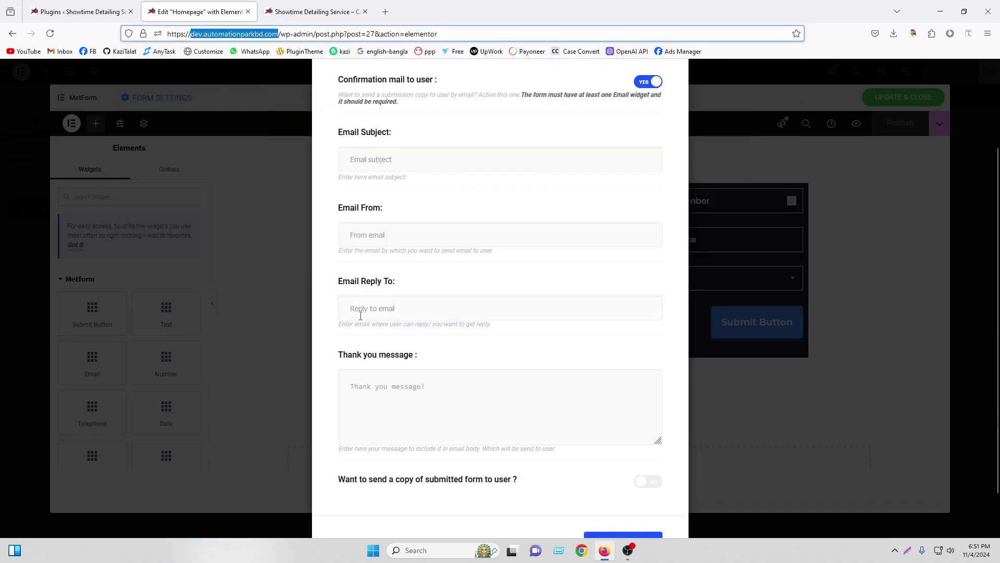
click(428, 308)
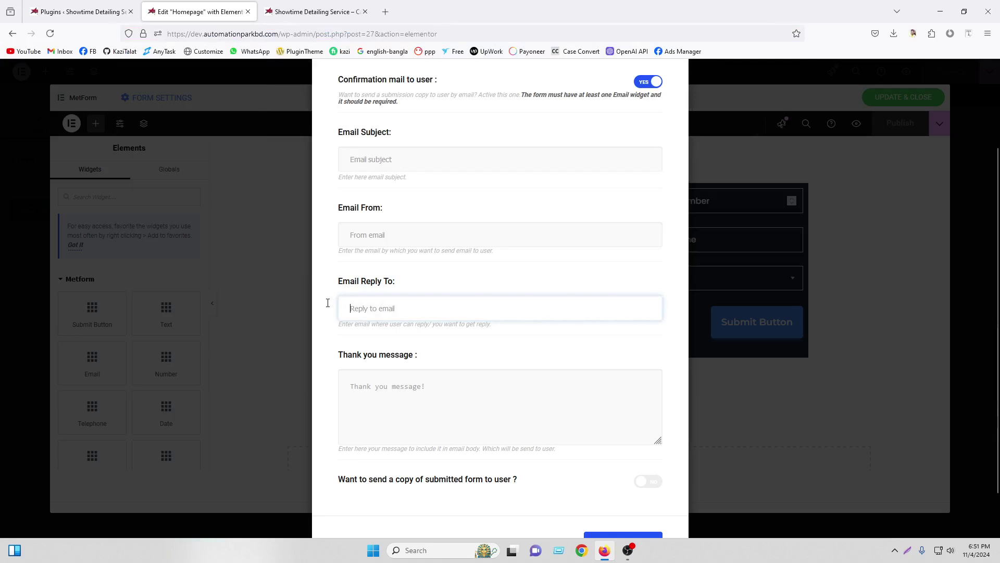
right_click(403, 308)
click(415, 353)
Turn the pasted domain into a dev@ address and copy the finished address
drag(364, 309, 346, 309)
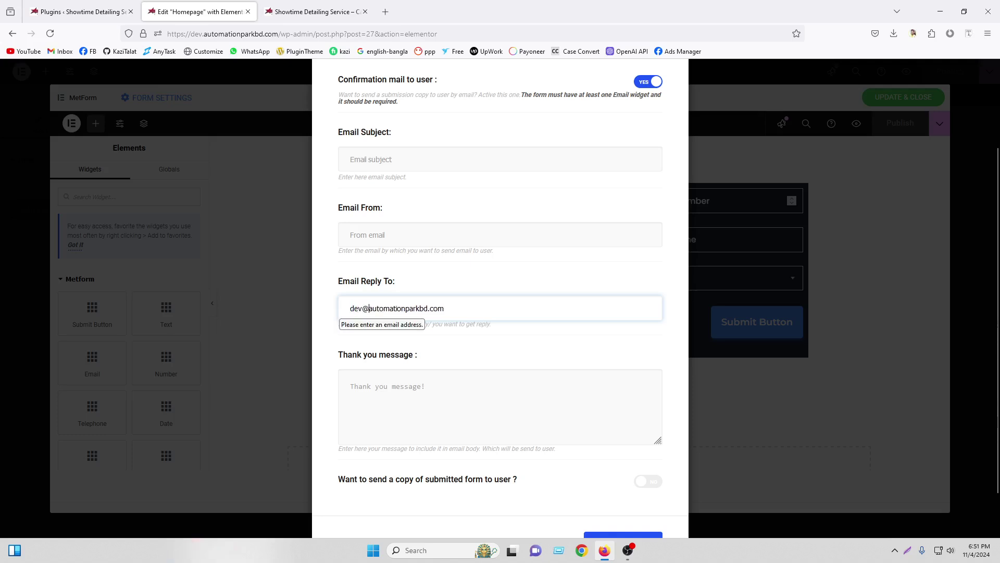
key(ctrl+a)
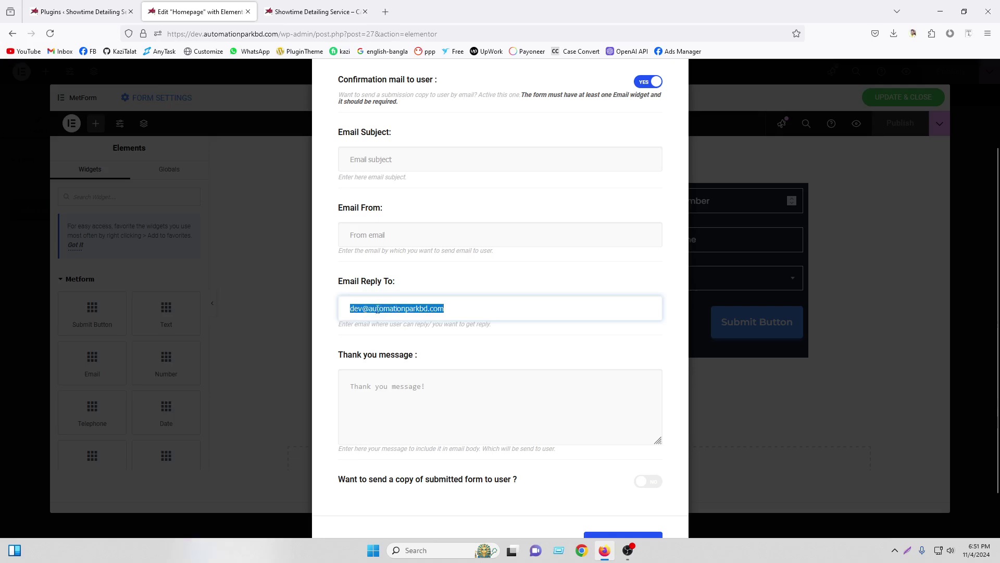
right_click(394, 311)
click(420, 372)
Paste the dev@ address into Email From, save changes, and reopen Form Settings at Notification
scroll(471, 360, down, 2)
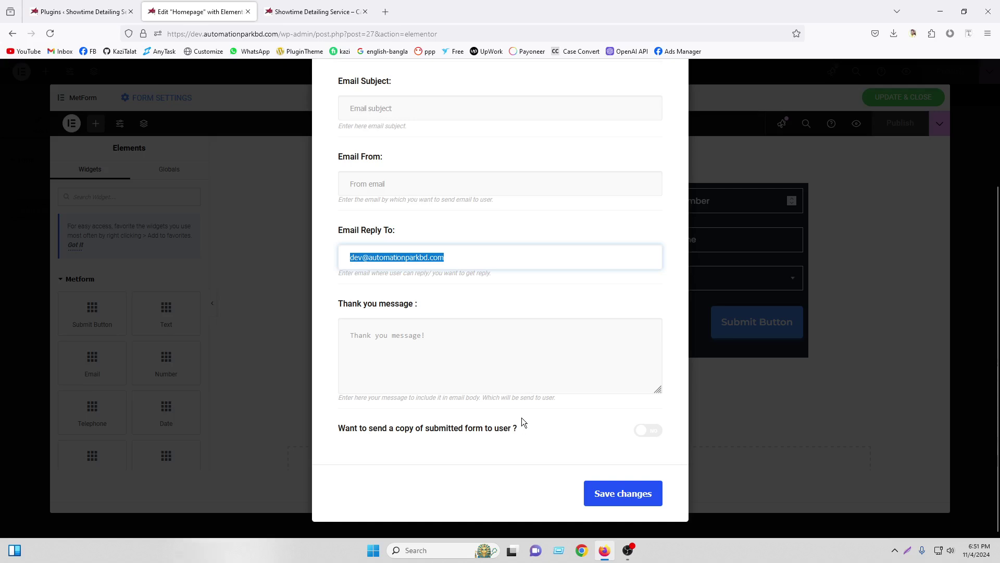
scroll(558, 347, up, 3)
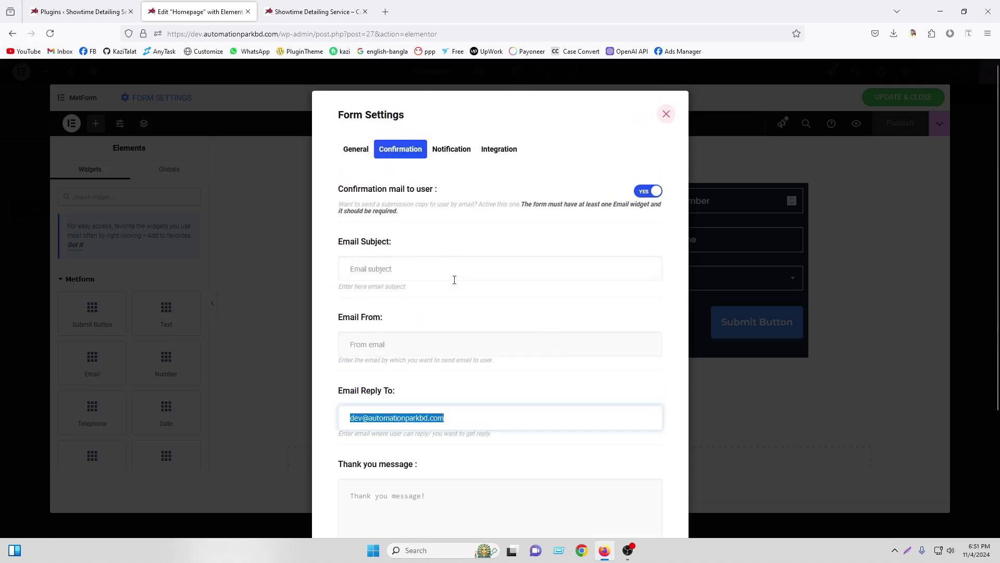
click(402, 343)
right_click(400, 346)
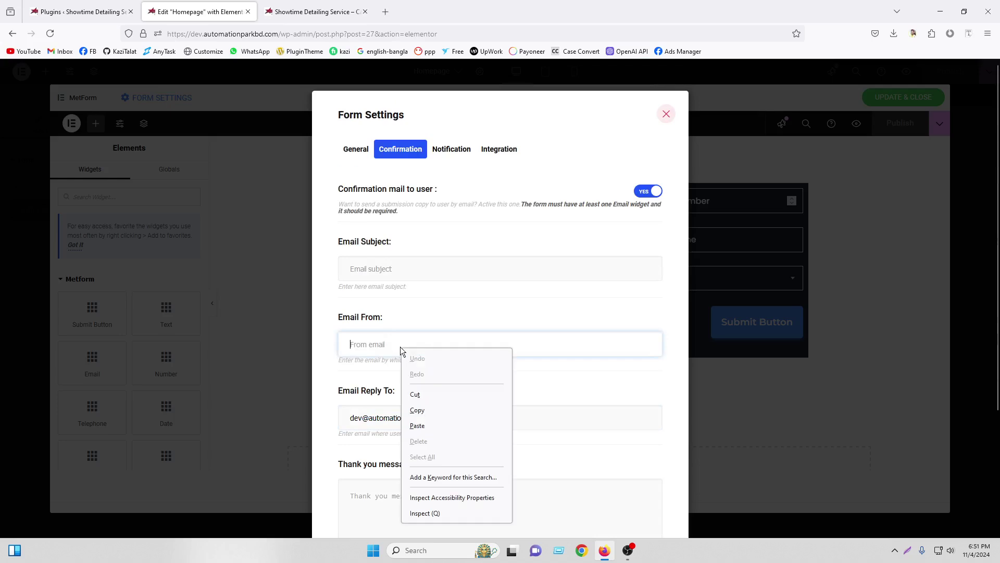
click(429, 419)
scroll(437, 397, down, 3)
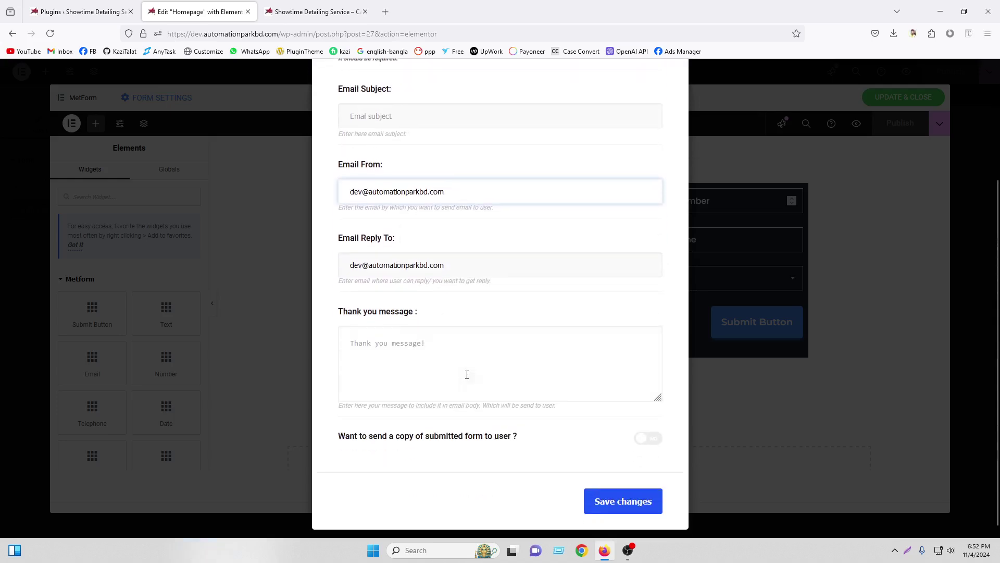
click(594, 492)
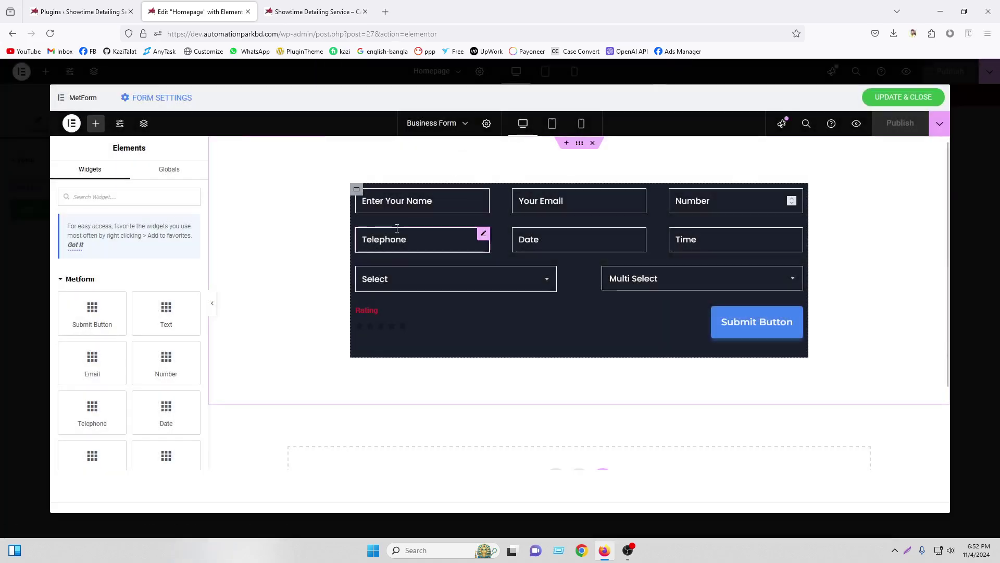
click(155, 100)
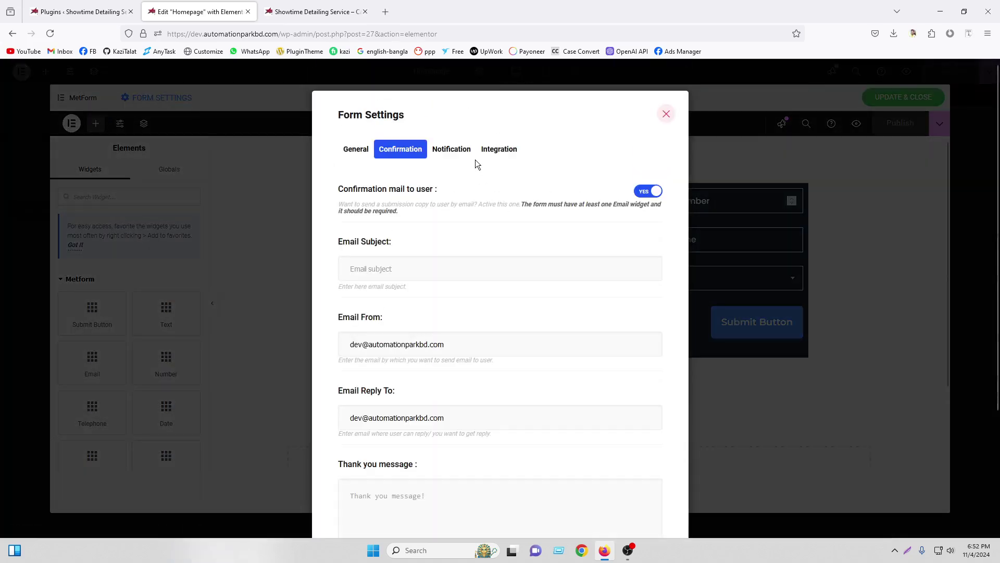
click(451, 150)
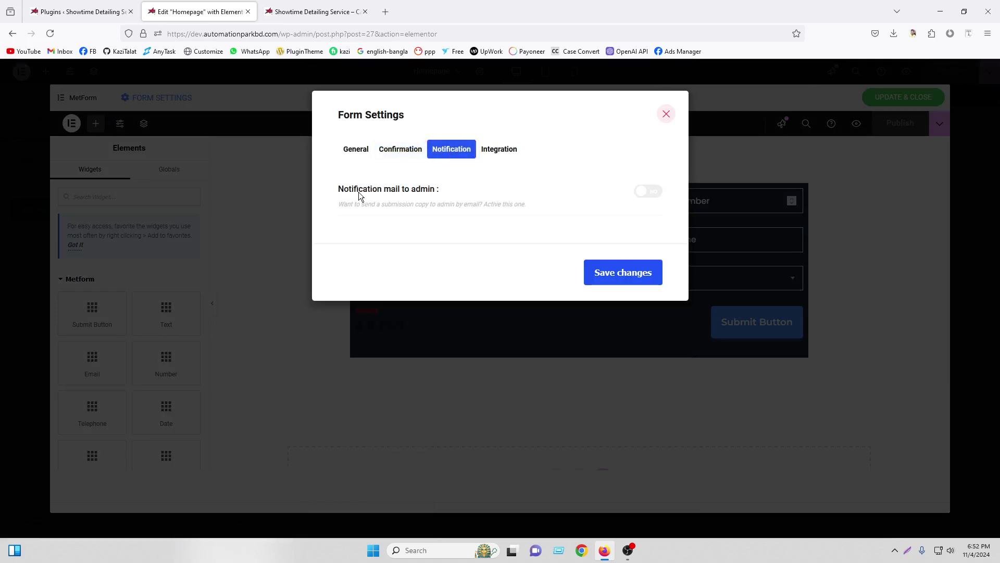
Turn on admin notification mail and paste the dev@ address into Email To, From and Reply To
click(645, 191)
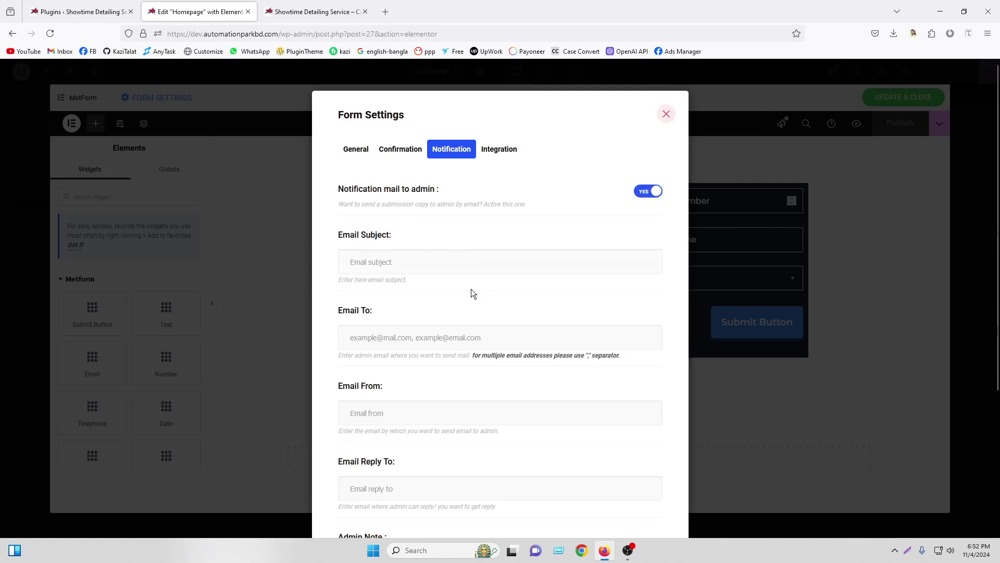
scroll(471, 292, down, 2)
scroll(408, 299, up, 2)
scroll(381, 225, down, 2)
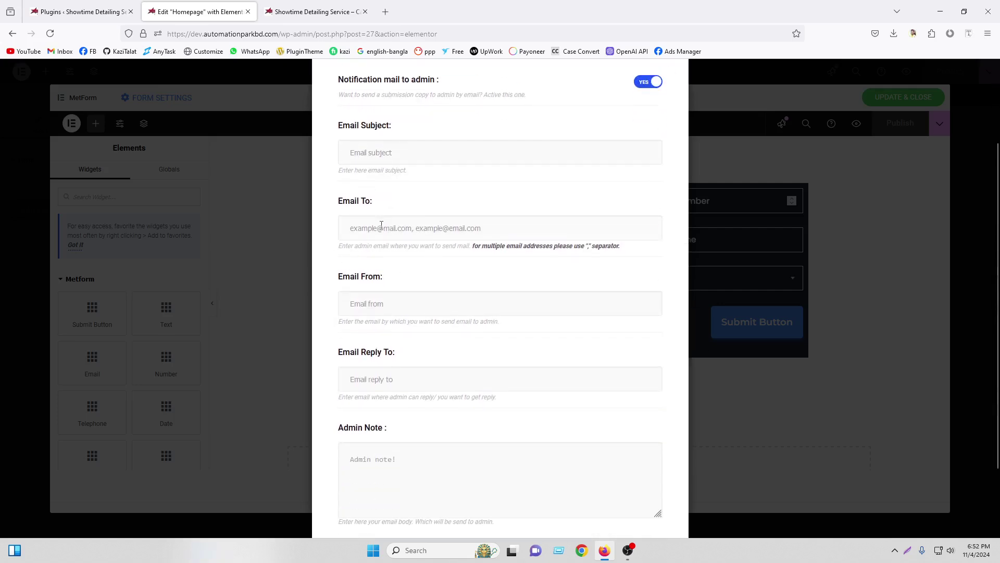
right_click(382, 225)
click(400, 302)
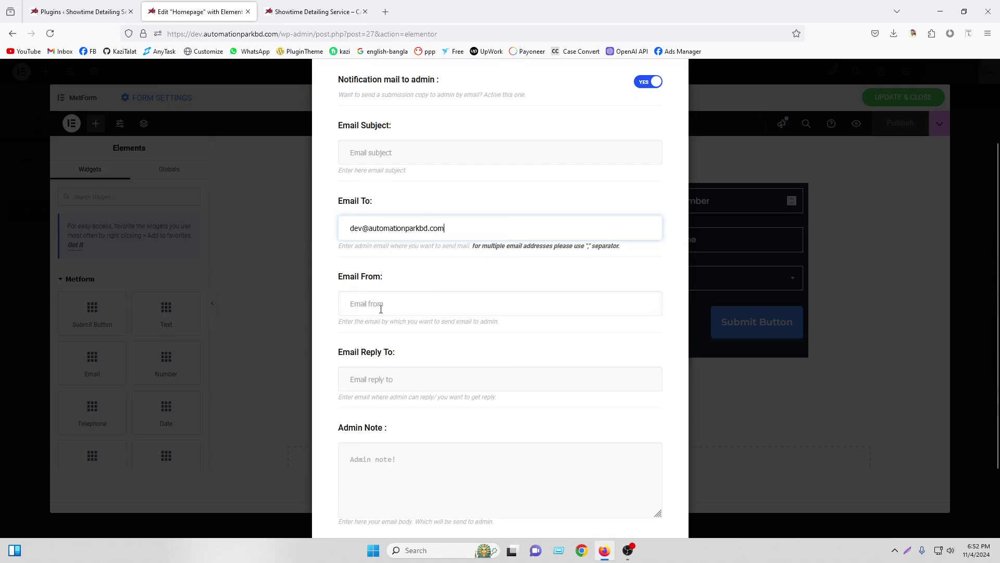
right_click(392, 302)
click(410, 378)
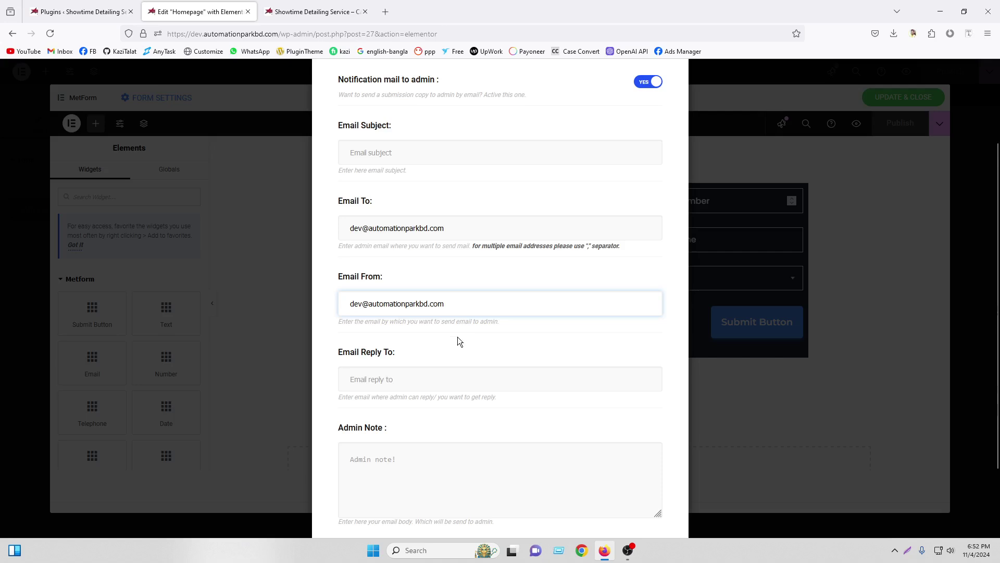
scroll(427, 312, down, 2)
right_click(401, 293)
click(424, 361)
Review the remaining notification settings, including the admin note box, then view Integration options
scroll(469, 299, up, 2)
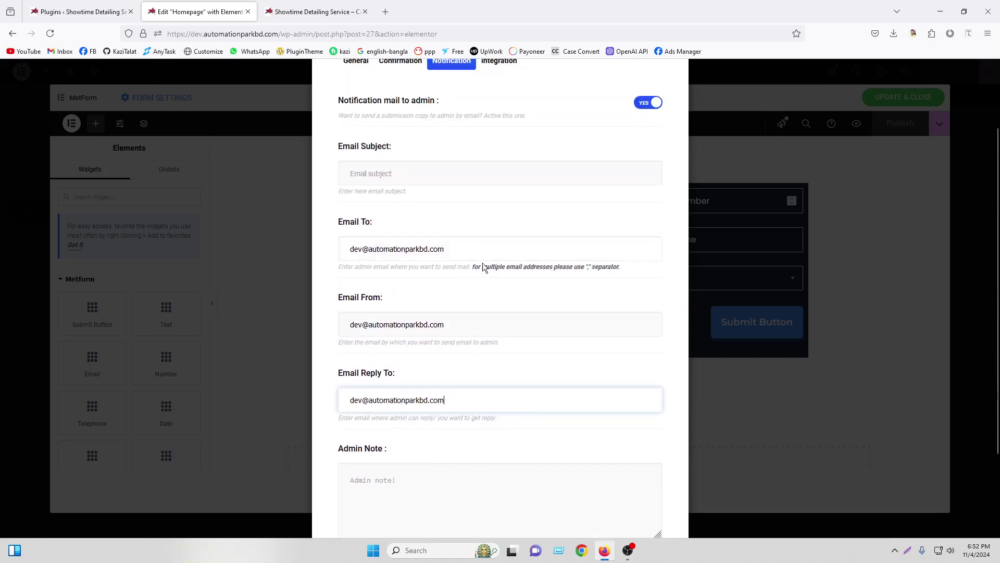
scroll(479, 273, down, 2)
scroll(521, 282, up, 2)
scroll(378, 373, down, 3)
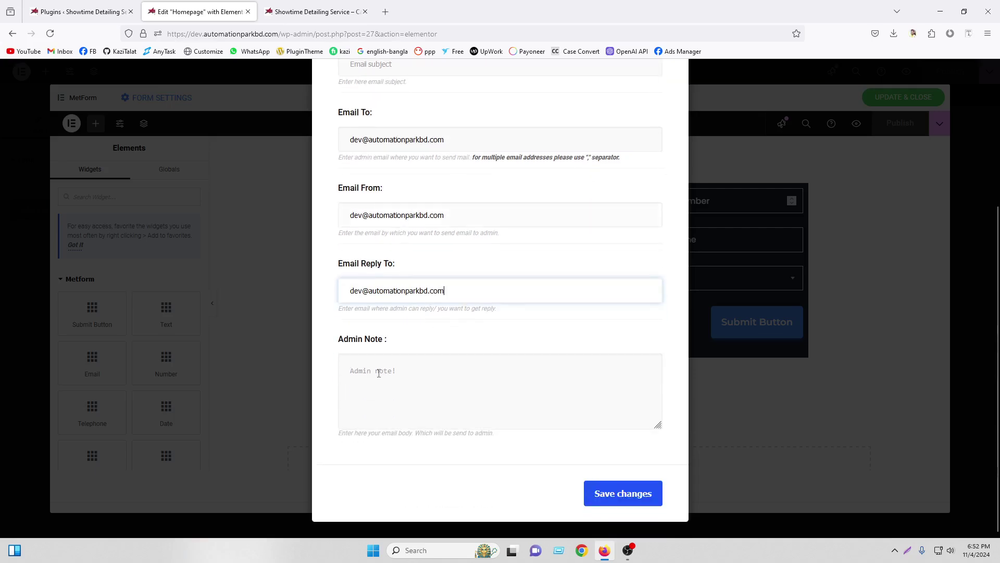
click(425, 371)
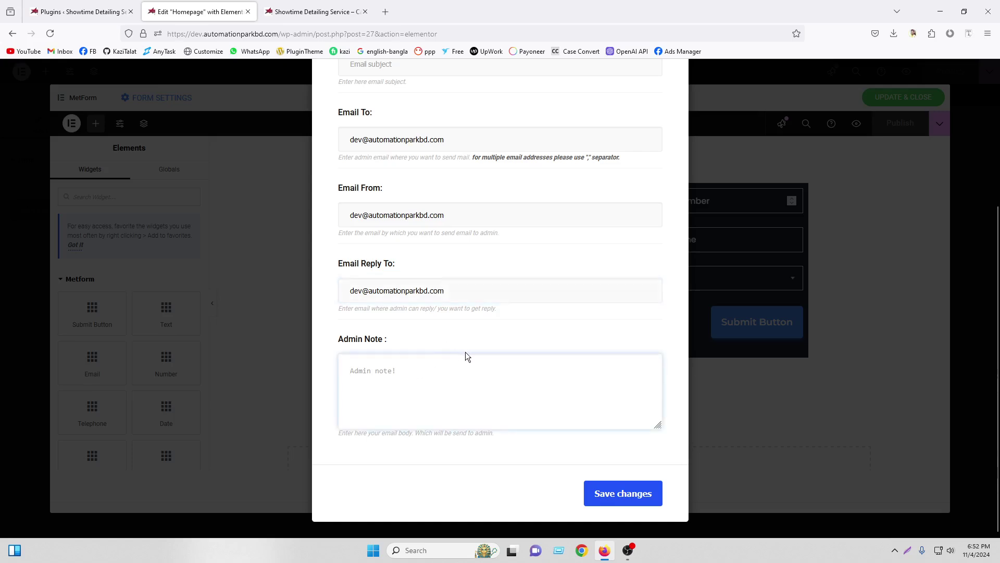
scroll(493, 380, up, 5)
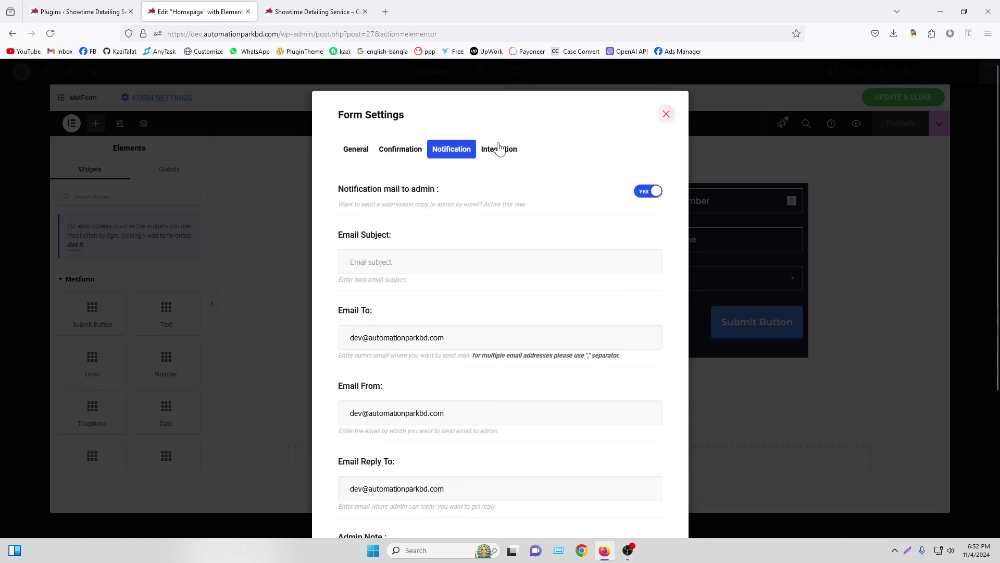
click(498, 149)
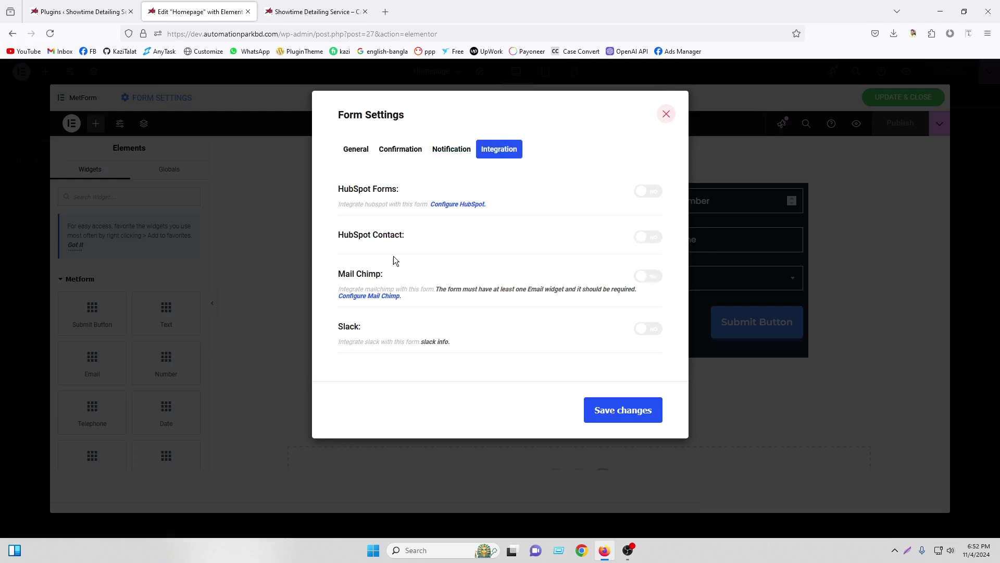
Save the form settings, close the MetForm editor, and update the homepage in Elementor
click(607, 407)
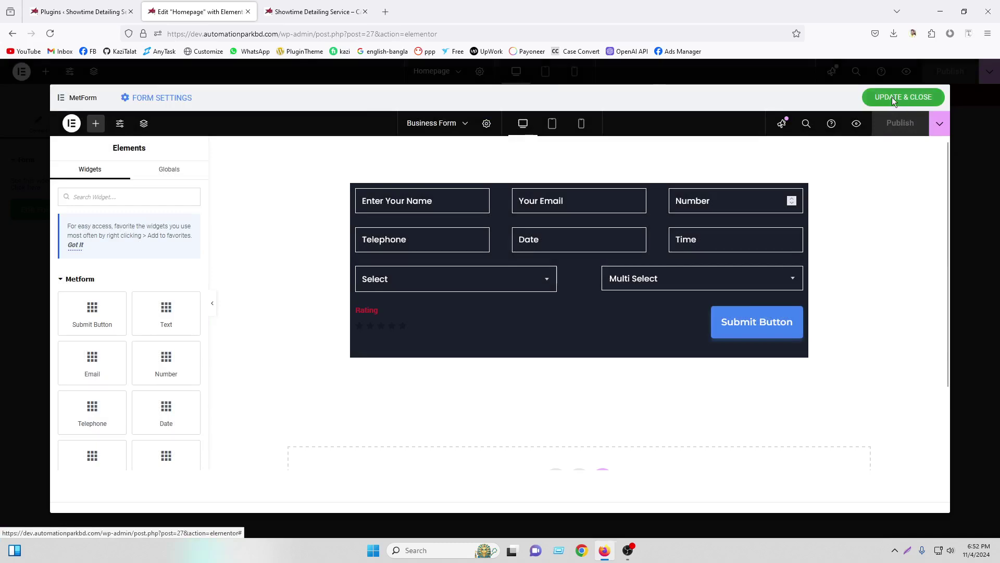
click(904, 98)
click(950, 71)
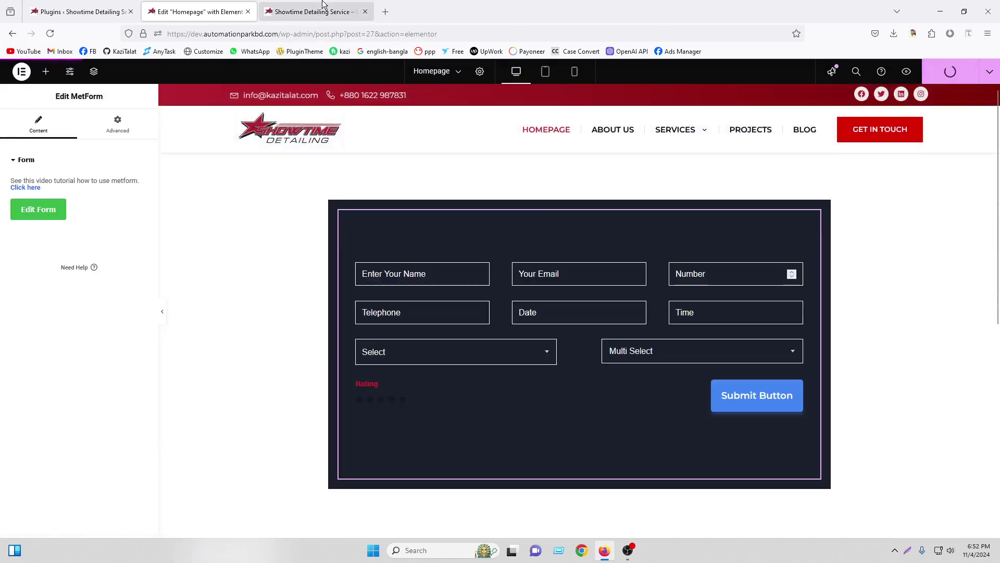
On the live site, fill in a test name, e-mail address, number and telephone number
click(318, 6)
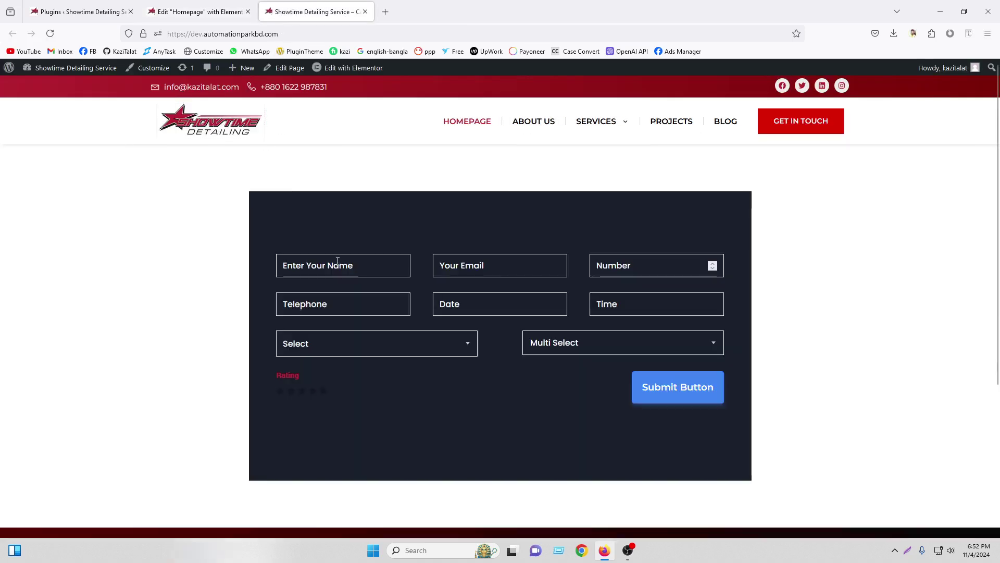
click(338, 260)
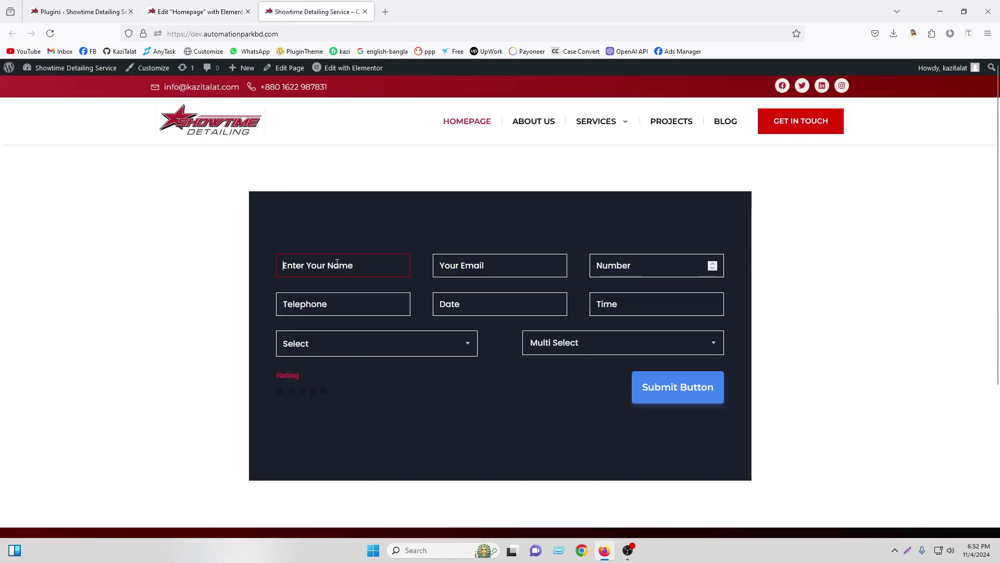
text(kazi)
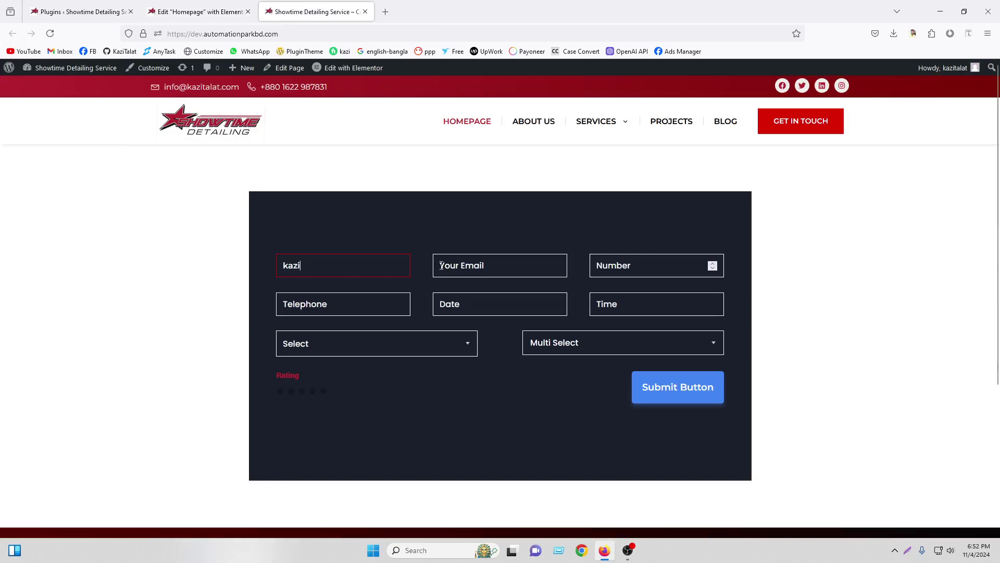
click(441, 265)
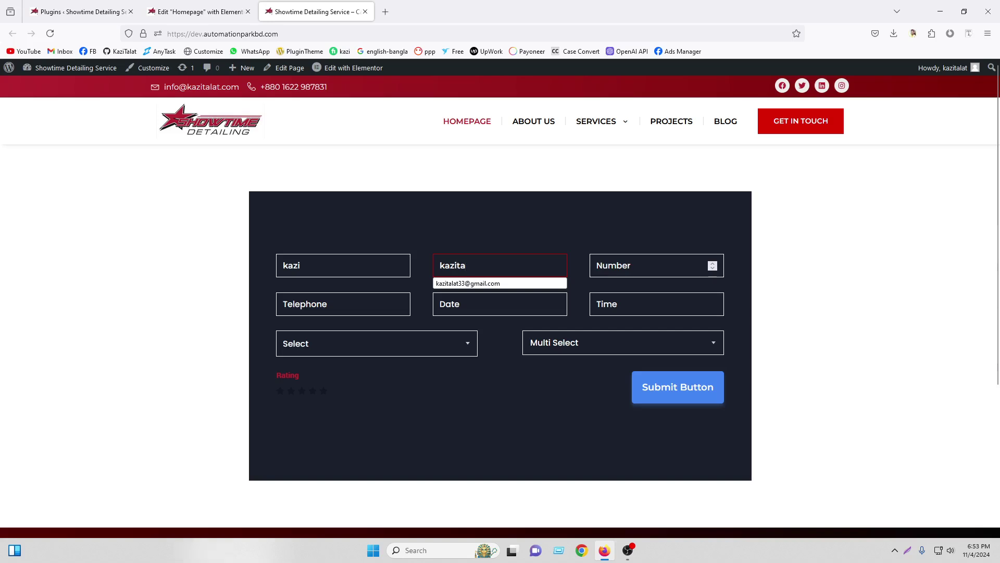
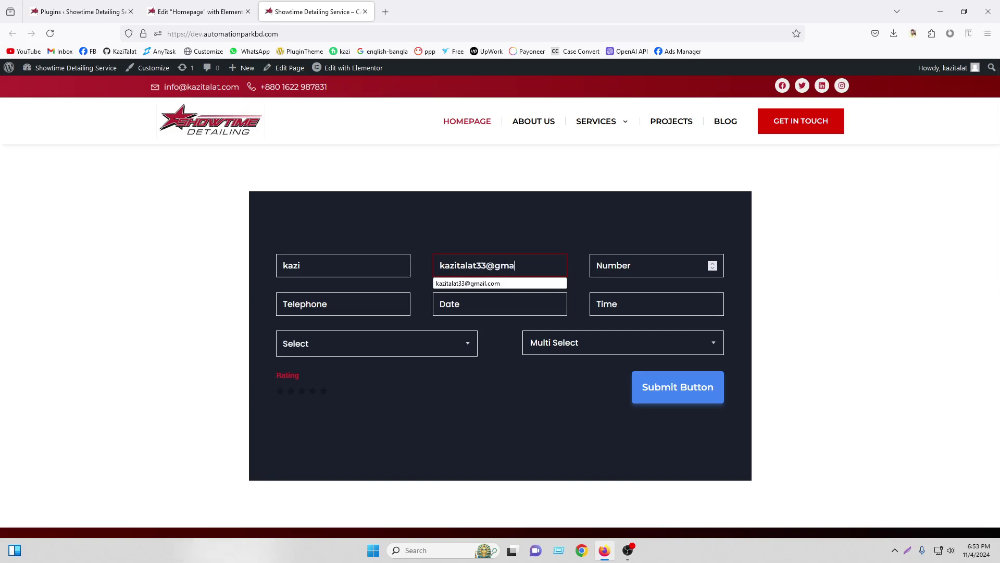
click(622, 267)
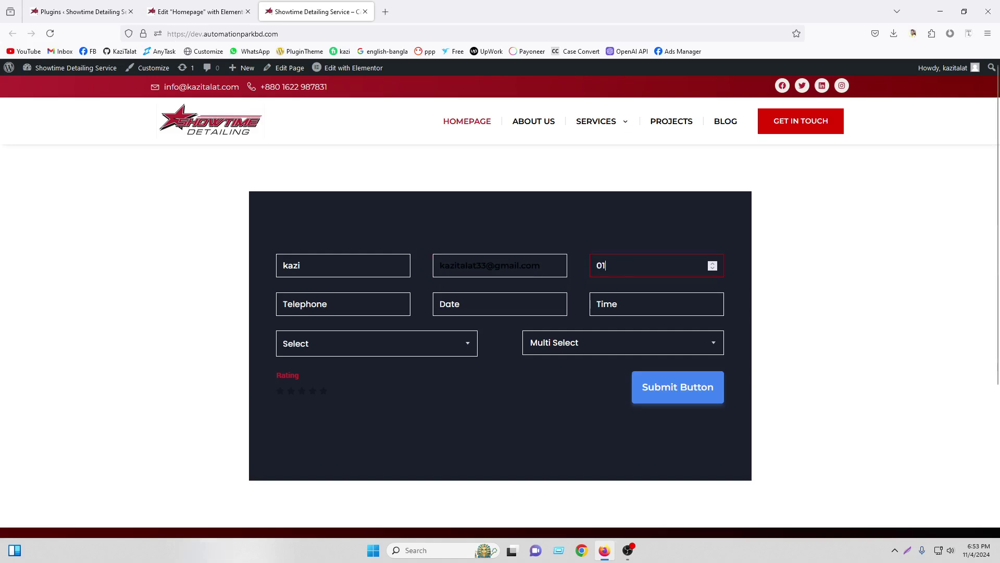
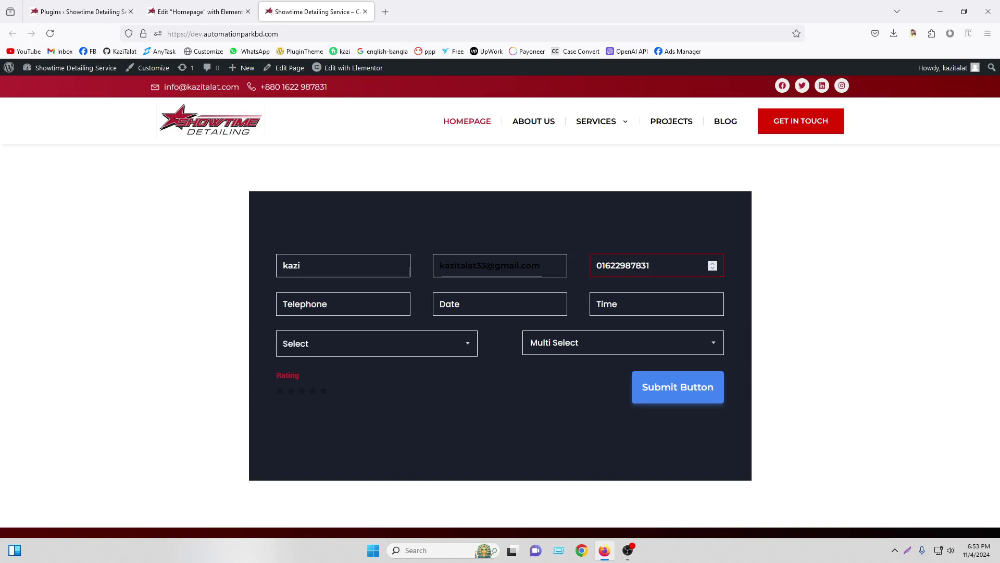
click(335, 302)
text(1212121)
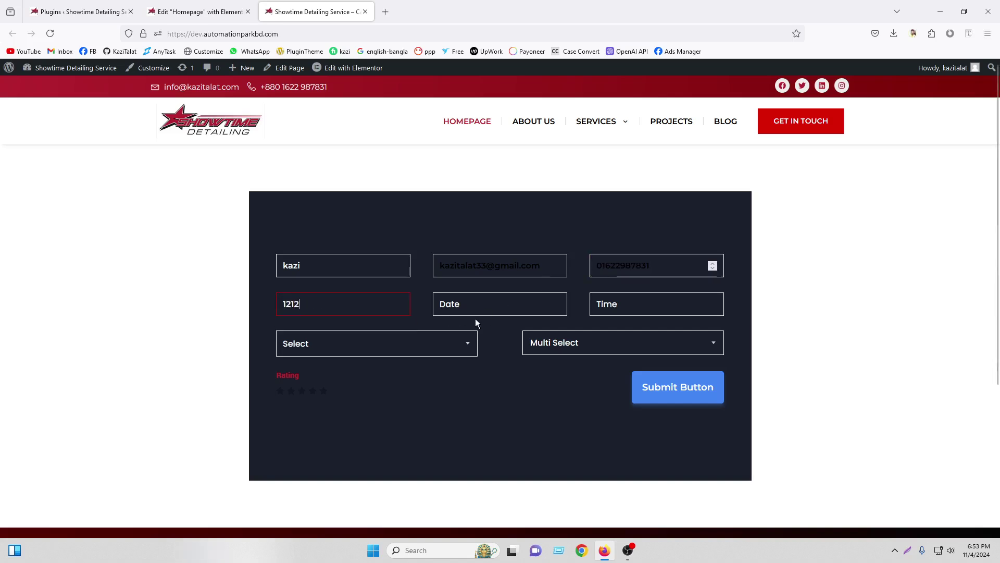
Set date 11-04-2024, time 12:00 PM, Bangladesh in both selects, five stars, and submit
click(499, 309)
click(468, 389)
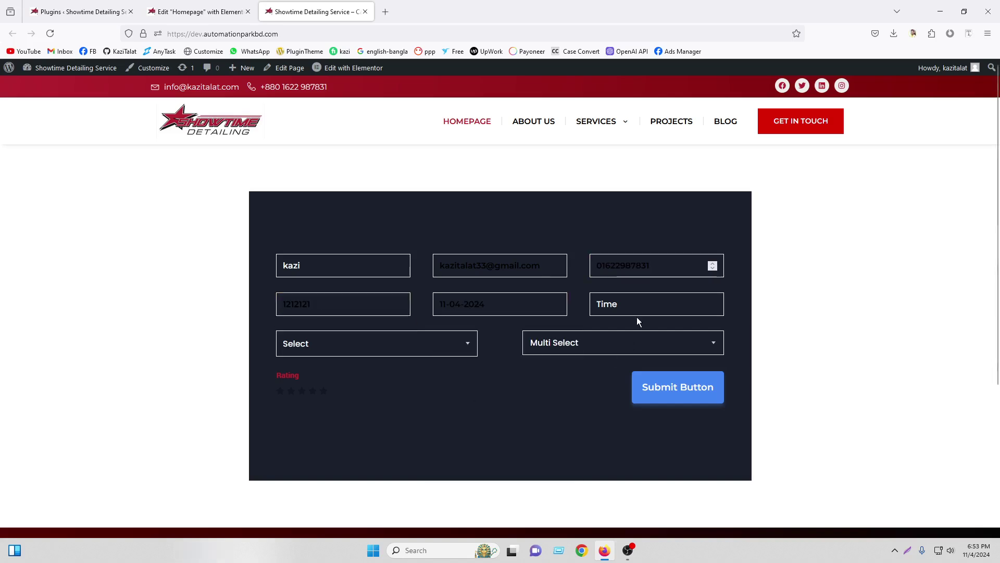
click(634, 312)
click(401, 344)
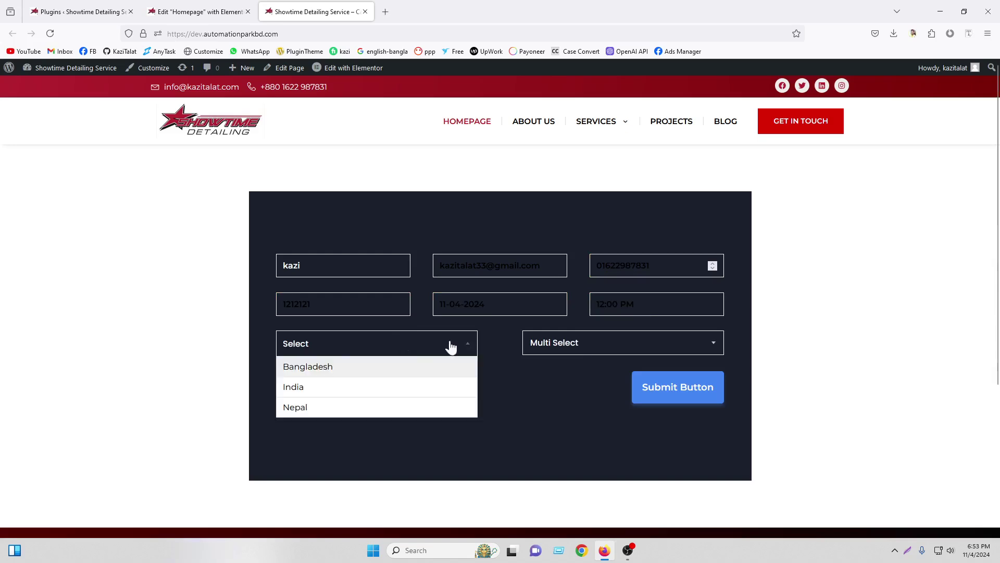
click(313, 366)
click(577, 344)
click(558, 365)
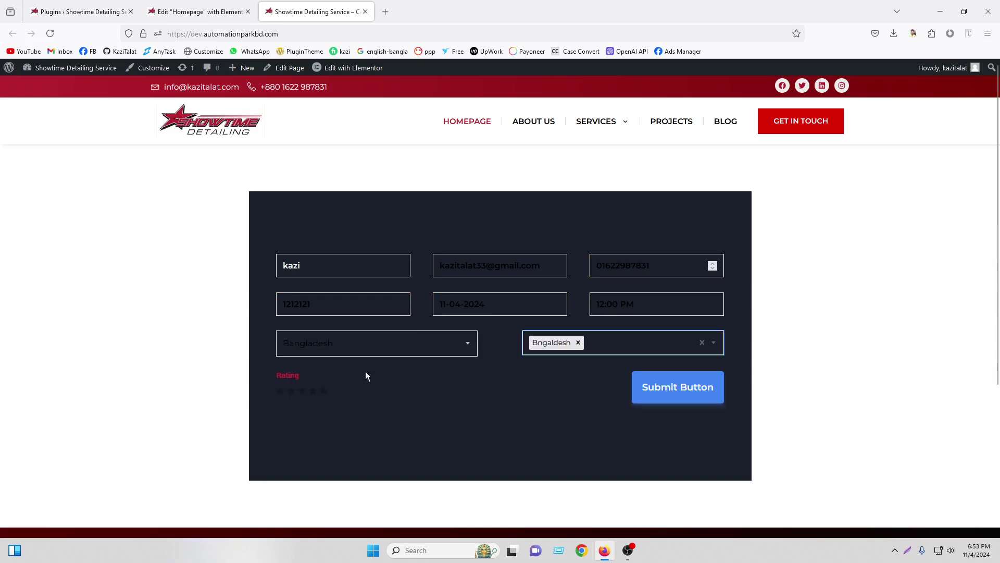
click(323, 391)
click(684, 388)
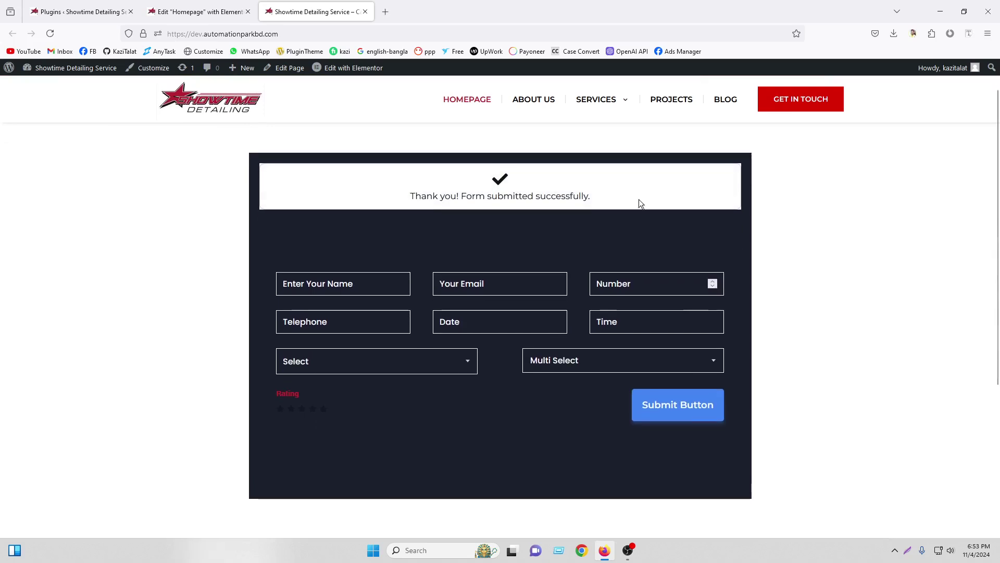
Open Chrome and load namecheap.com
click(582, 551)
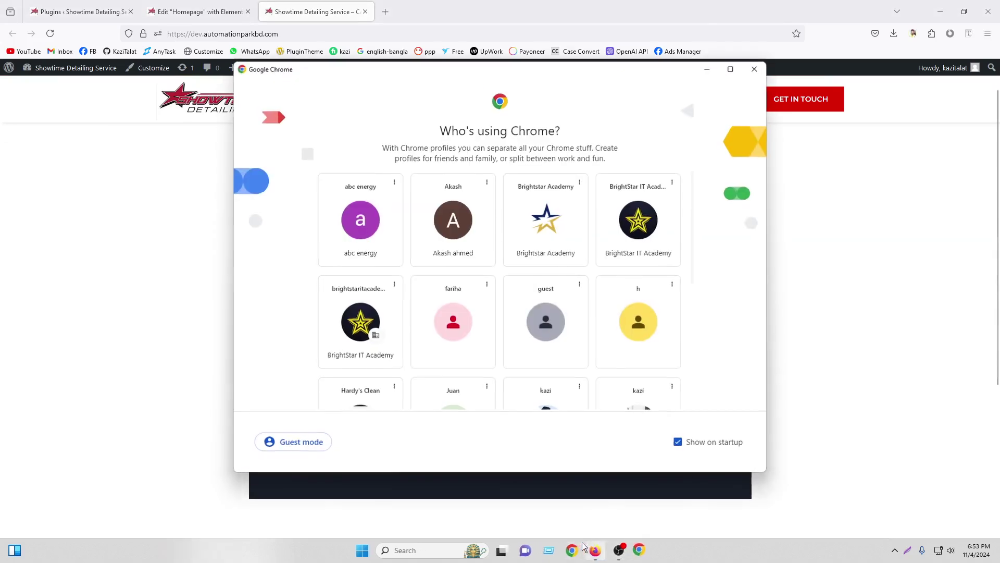
scroll(604, 344, down, 5)
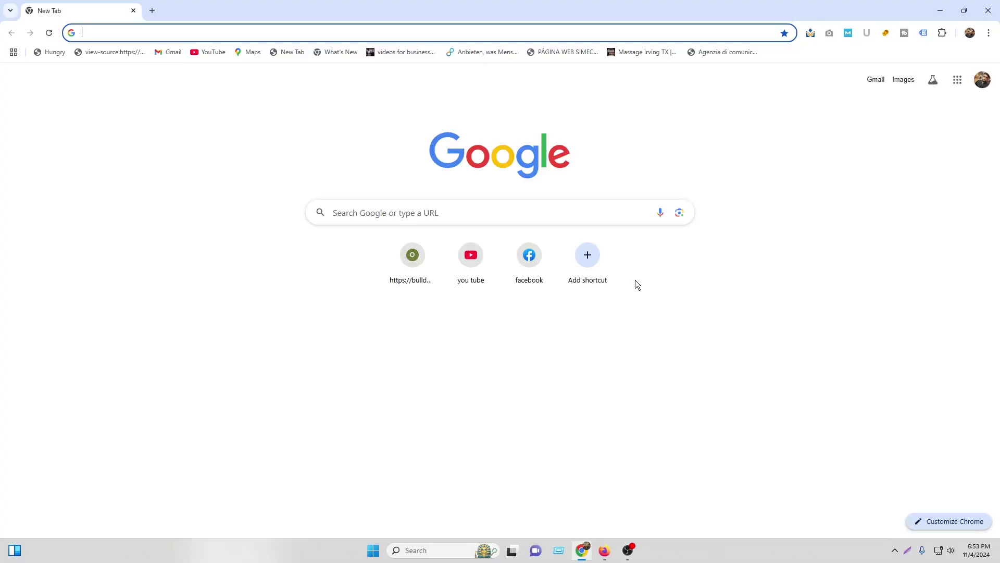
text(nam)
key(Return)
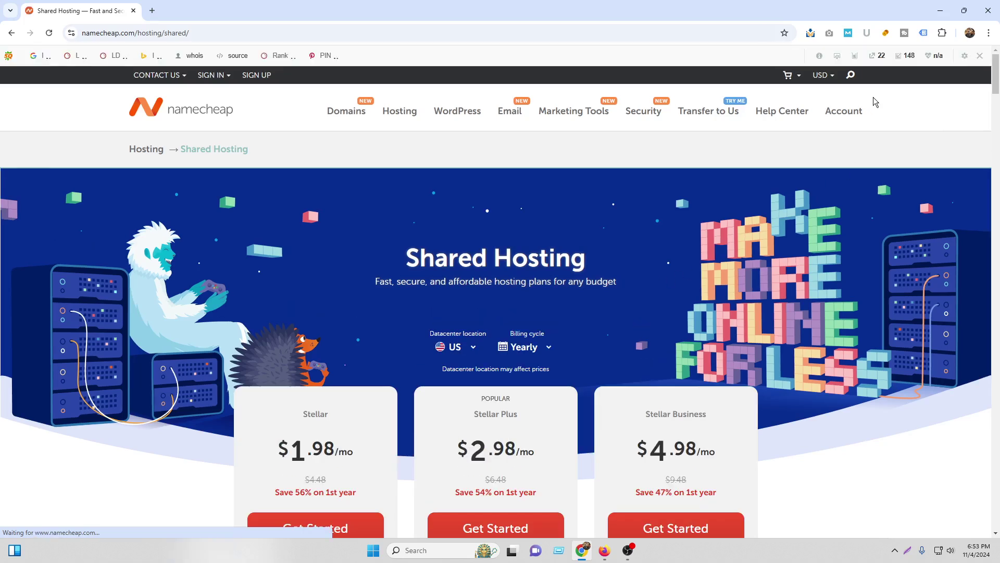
Sign in to the Namecheap account dashboard and open the Hosting List
mouse_move(842, 112)
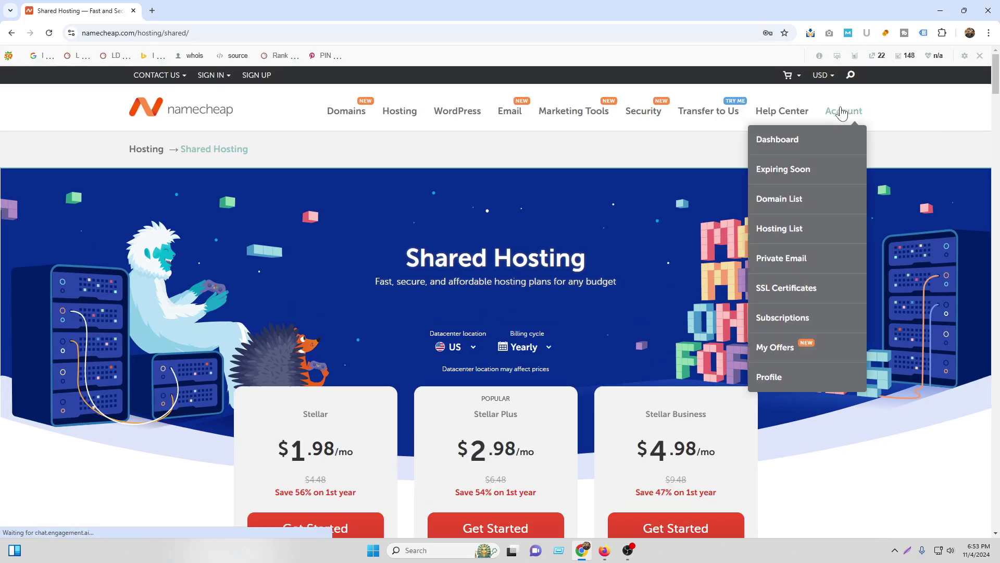
click(787, 209)
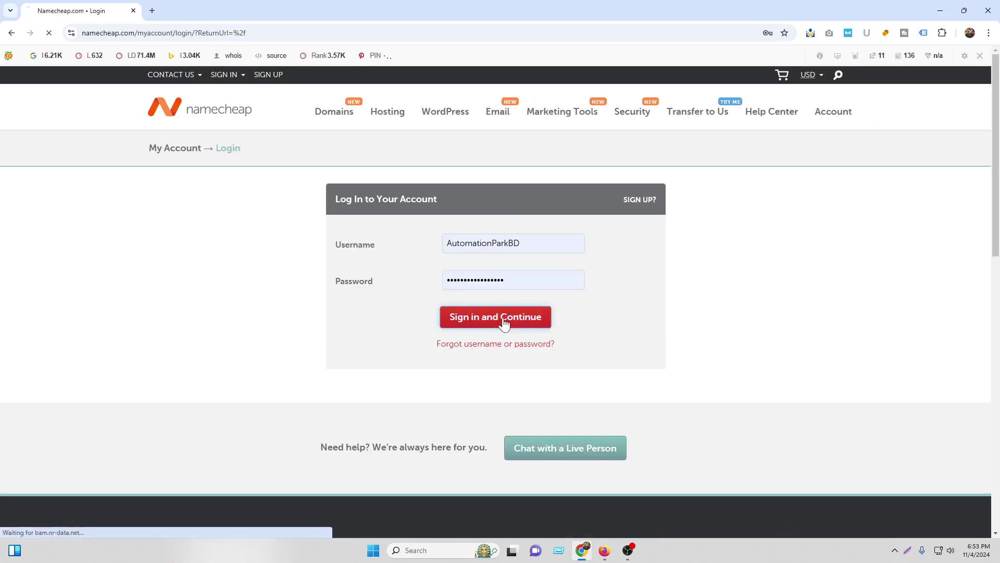
click(505, 318)
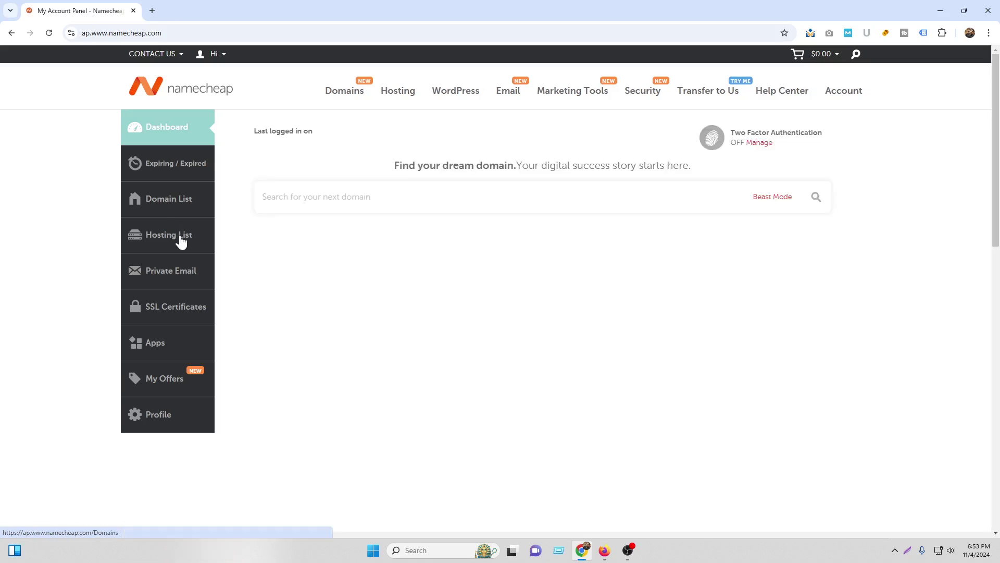
click(177, 255)
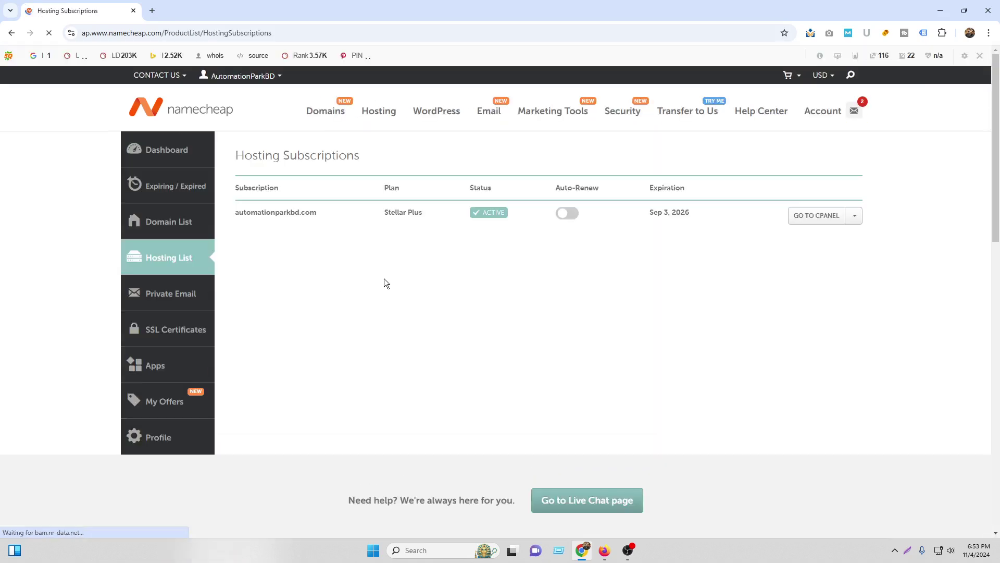
Go from cPanel's Email Accounts list to the dev mailbox's webmail
click(824, 221)
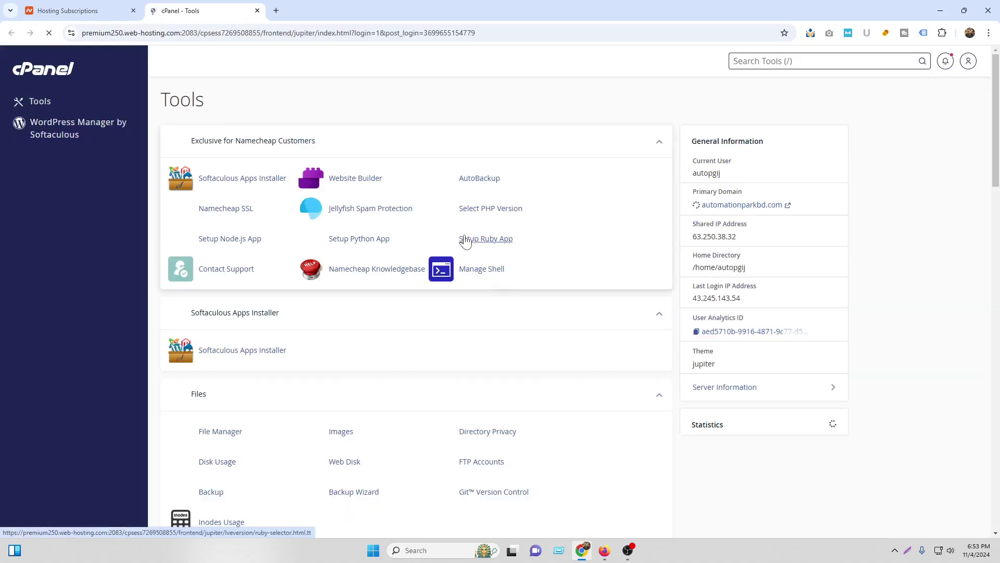
scroll(499, 292, down, 10)
scroll(256, 279, down, 5)
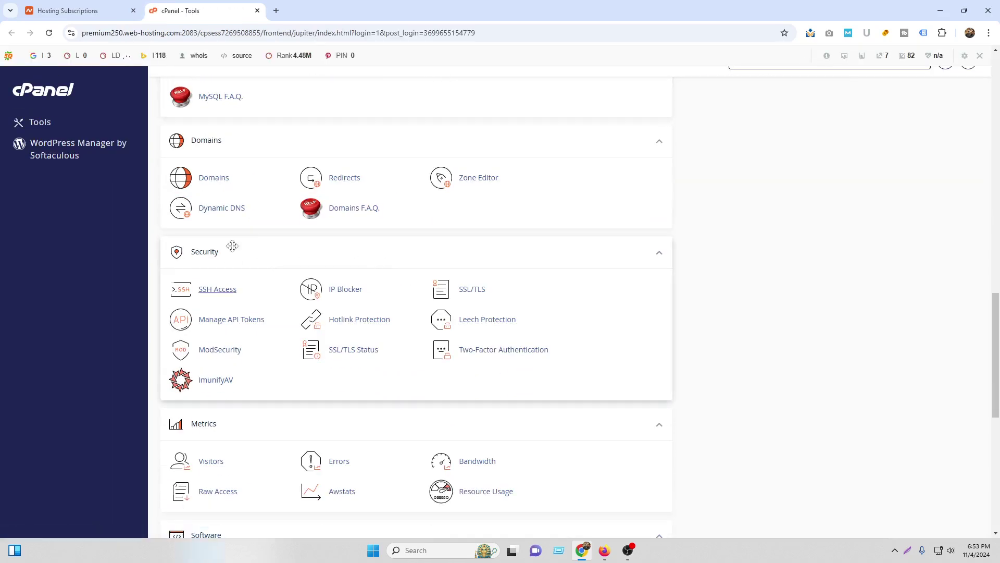
scroll(264, 296, down, 3)
scroll(228, 358, up, 8)
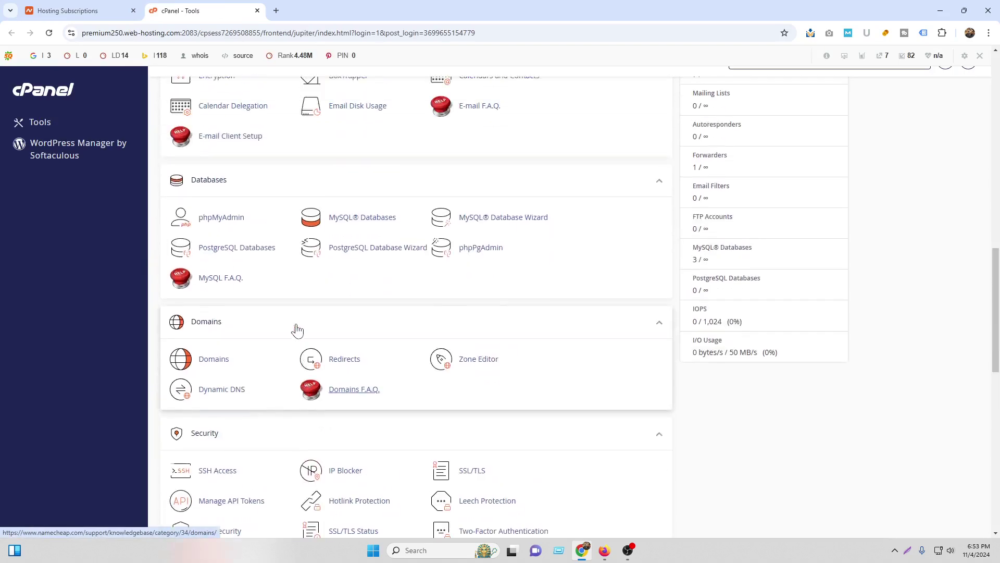
scroll(249, 344, up, 3)
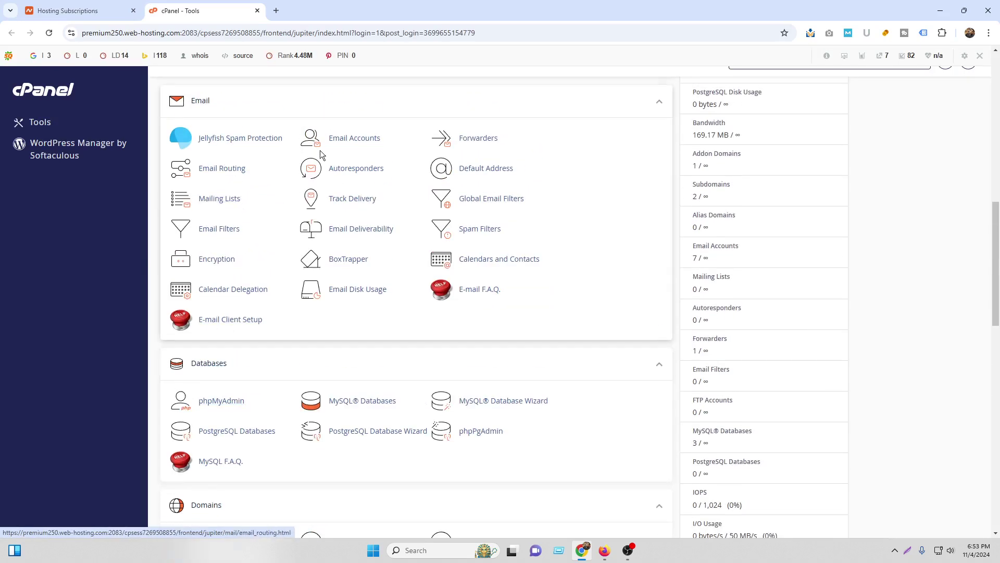
click(356, 149)
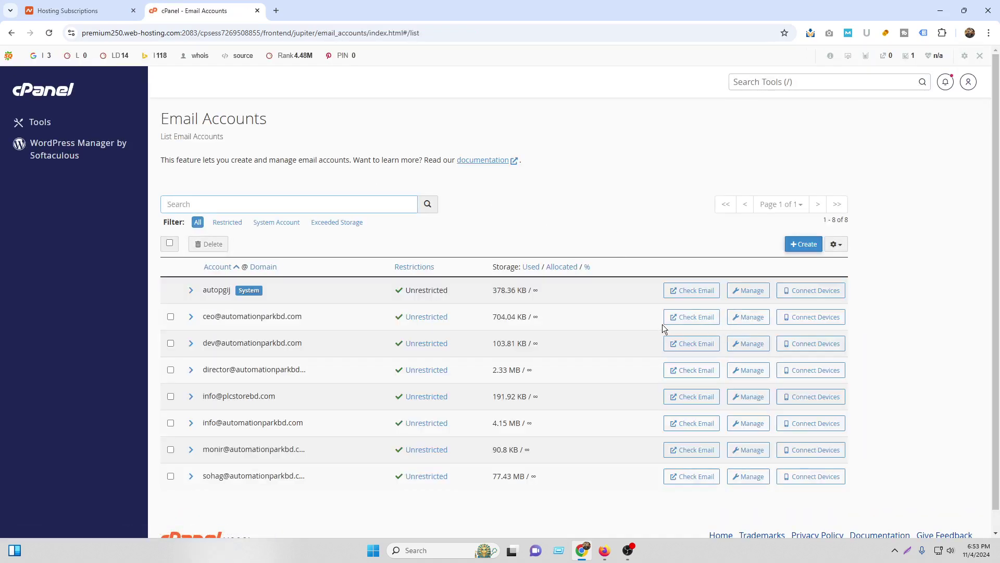
click(691, 348)
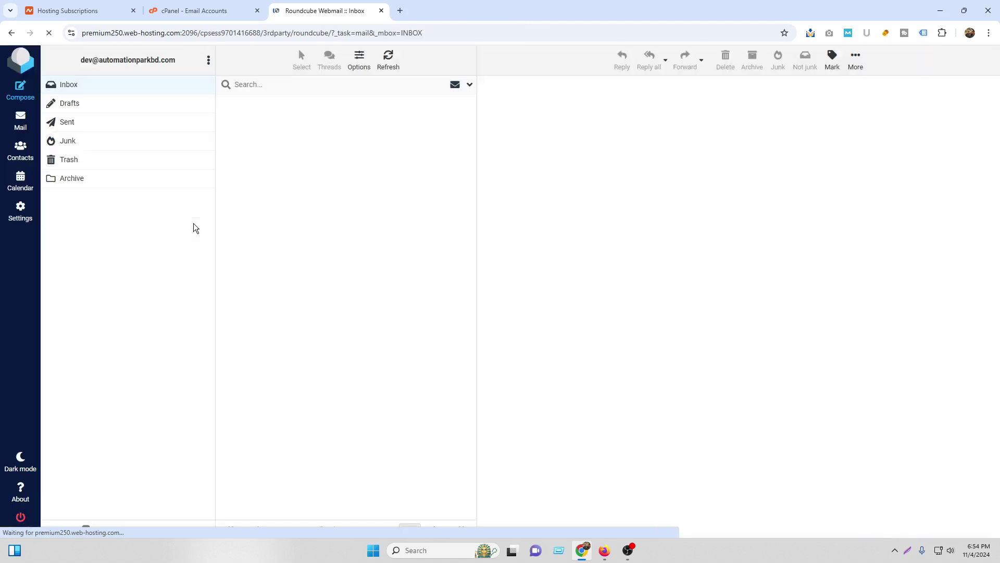
Open the (no subject) submission email and check the heading, name, number, telephone and date values
double_click(283, 135)
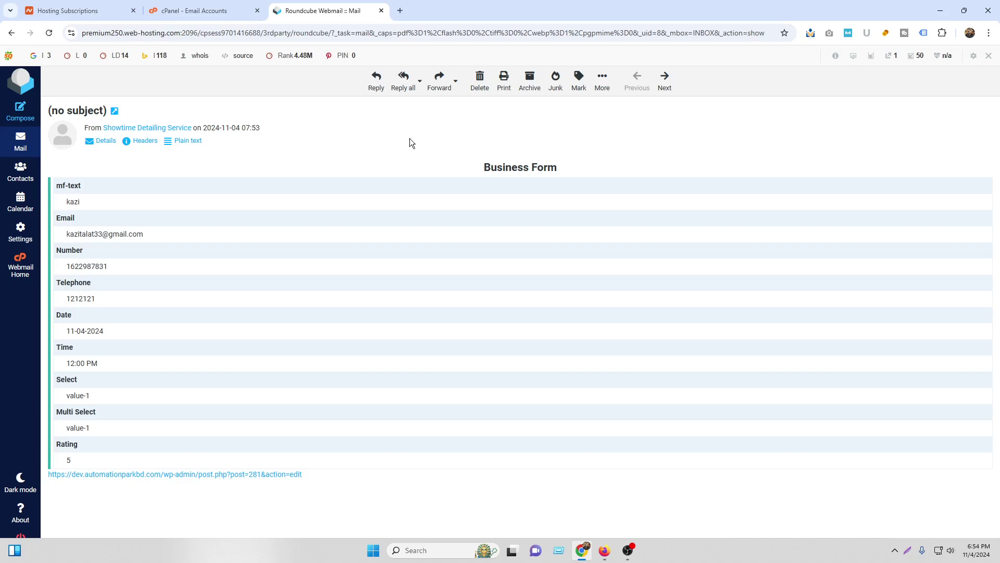
drag(485, 167, 584, 171)
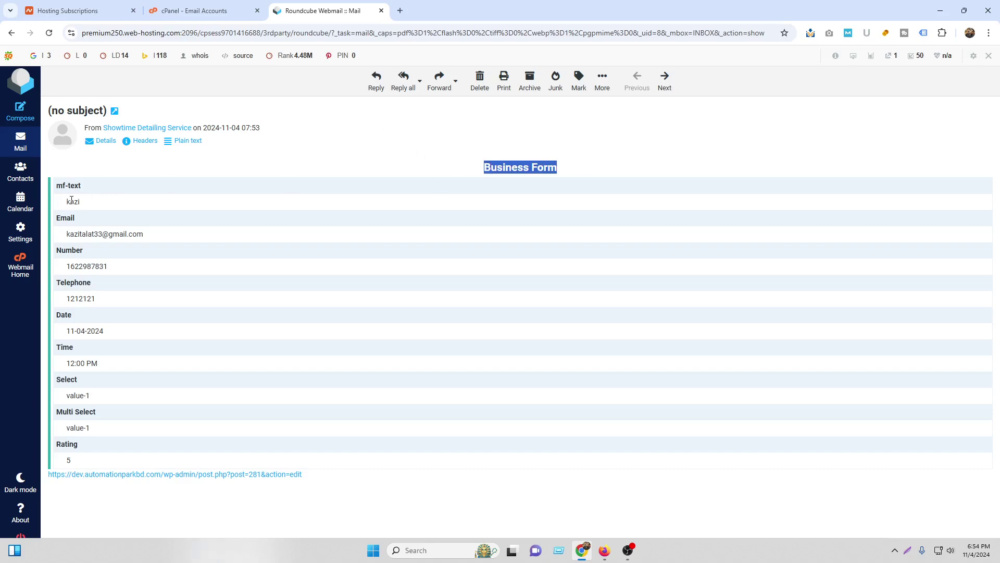
drag(67, 201, 165, 231)
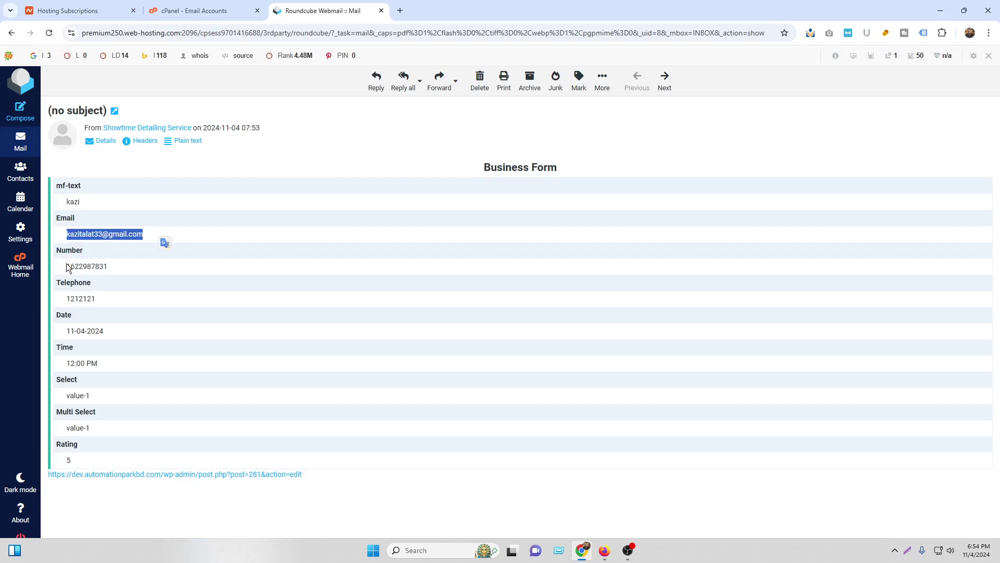
drag(67, 267, 108, 266)
drag(66, 298, 96, 298)
drag(67, 331, 103, 332)
Check the Time 12:00 PM, Select value-1 and Multi Select values, then return to the site
drag(67, 363, 97, 361)
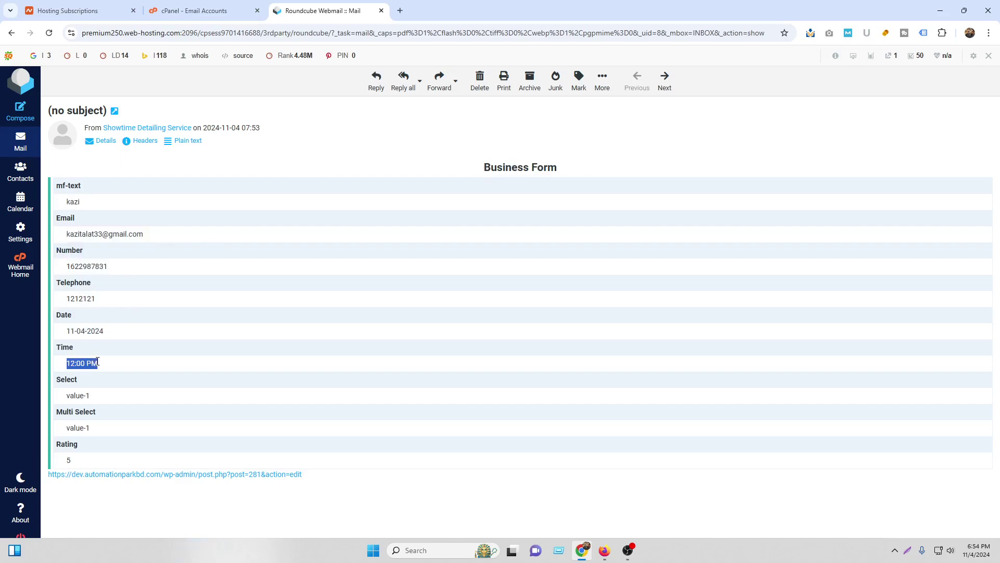
drag(67, 395, 104, 403)
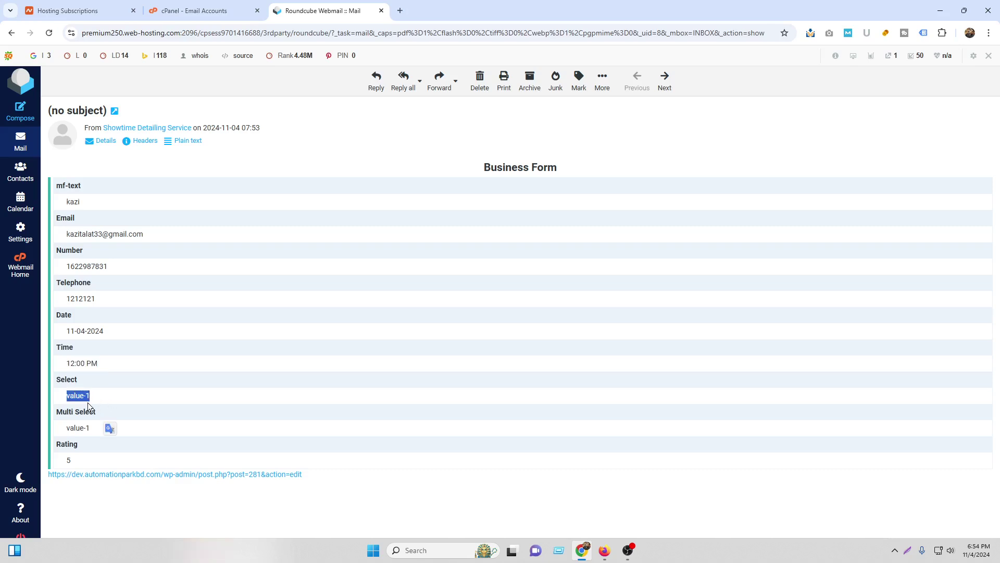
click(65, 432)
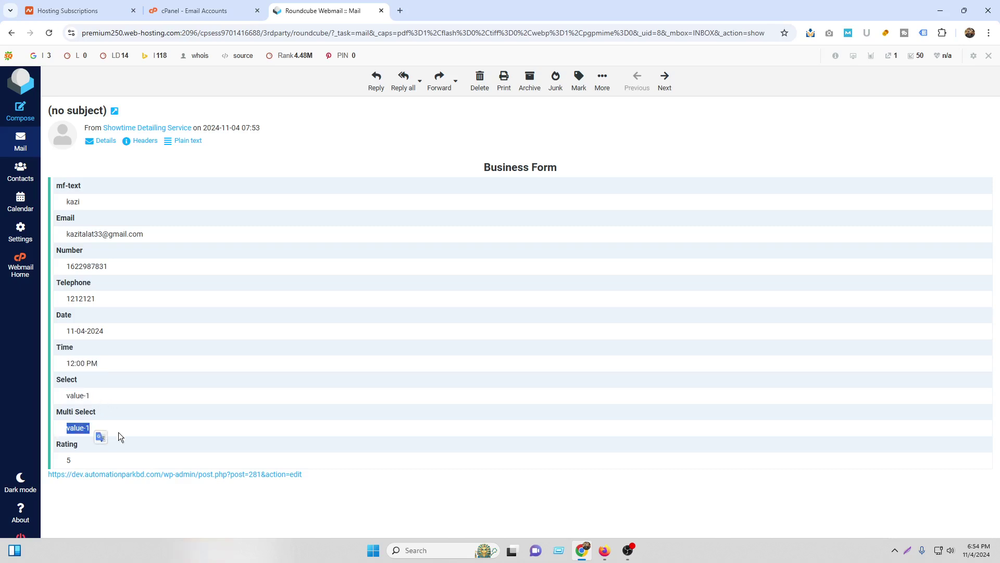
click(600, 553)
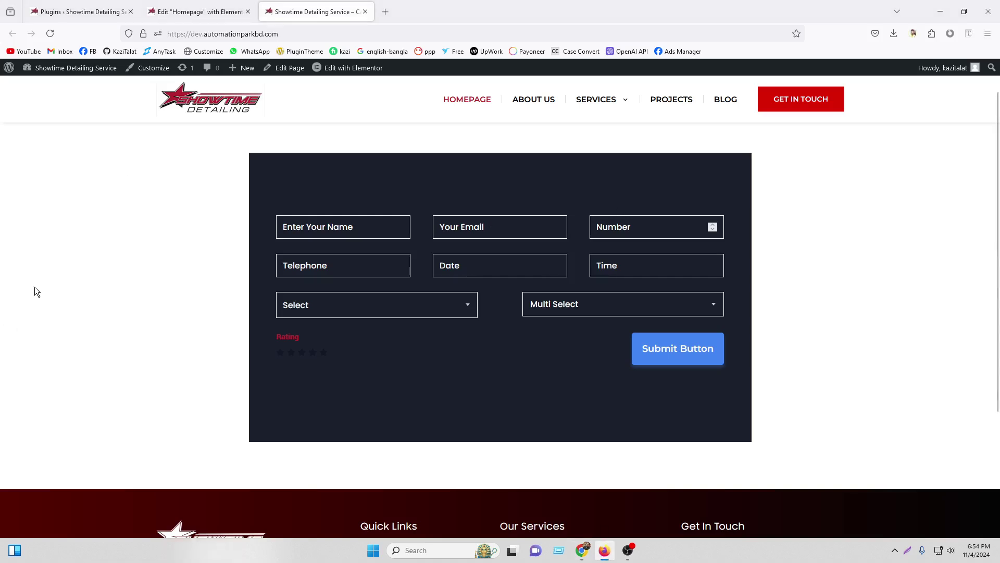
click(175, 9)
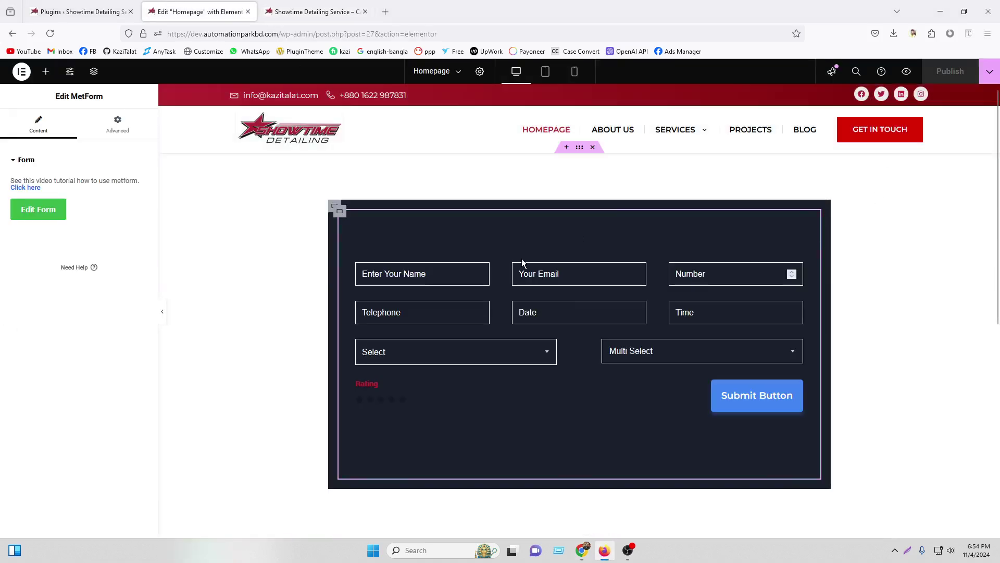
Open the Business Form in the MetForm editor and look at the name field's settings
click(40, 211)
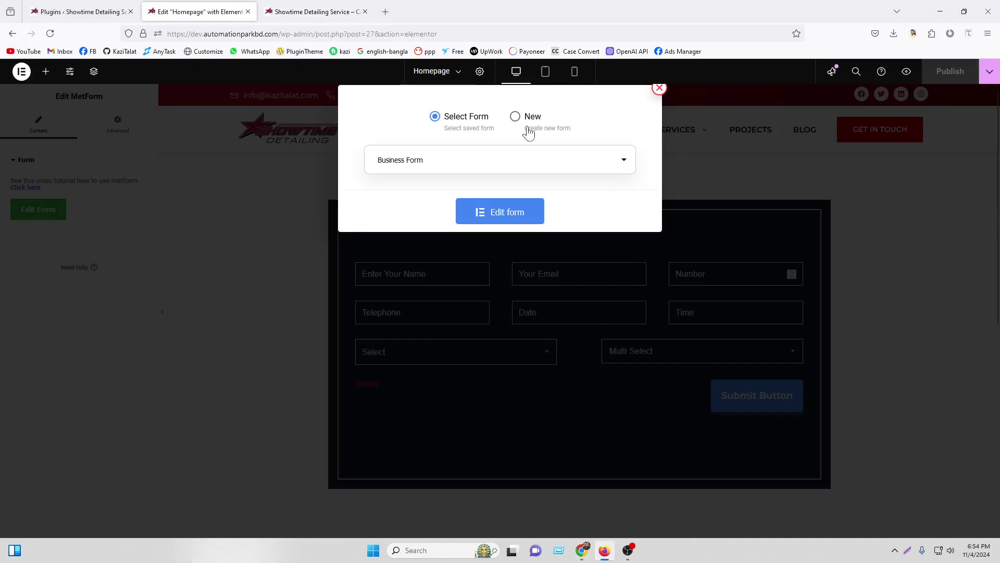
click(491, 212)
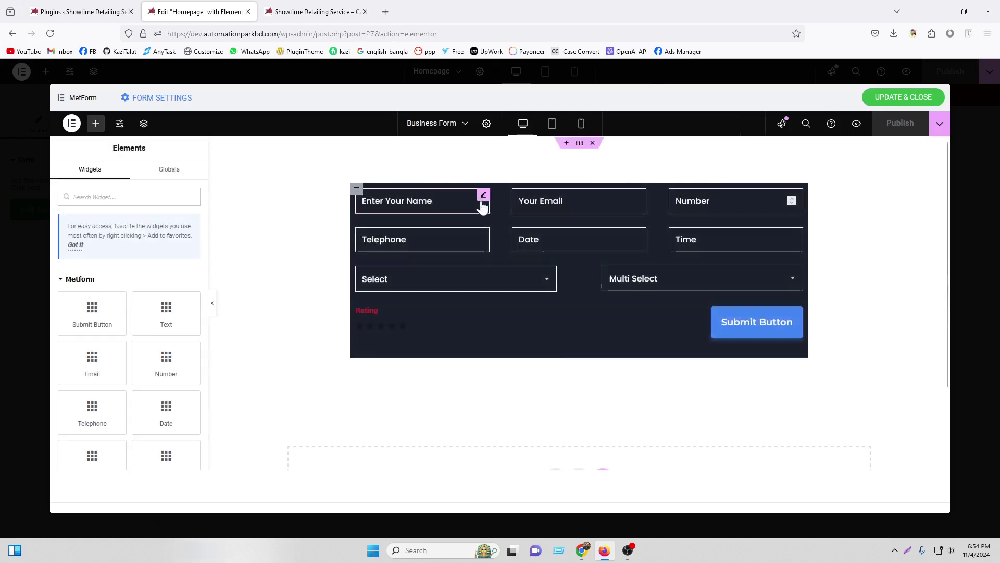
click(484, 195)
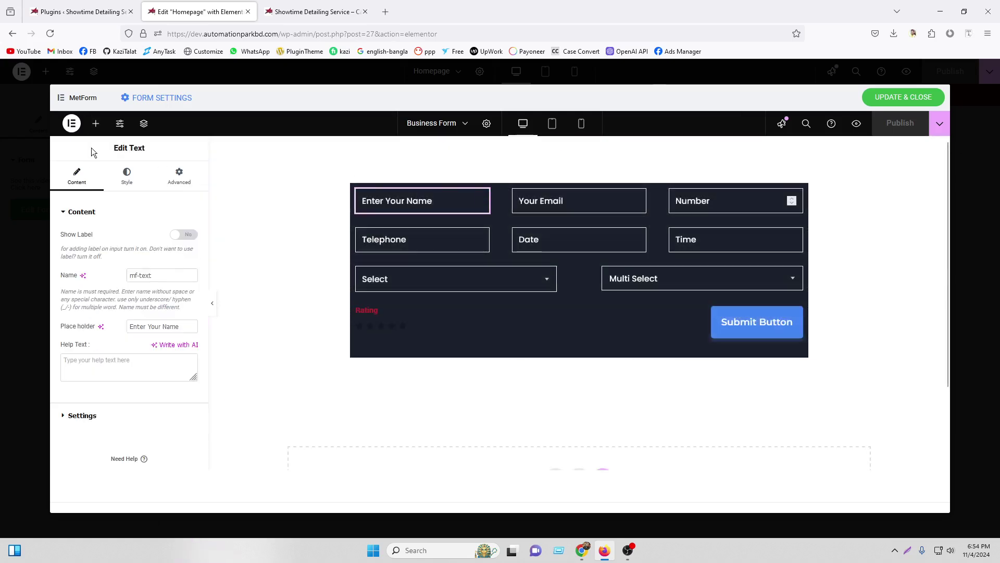
click(96, 125)
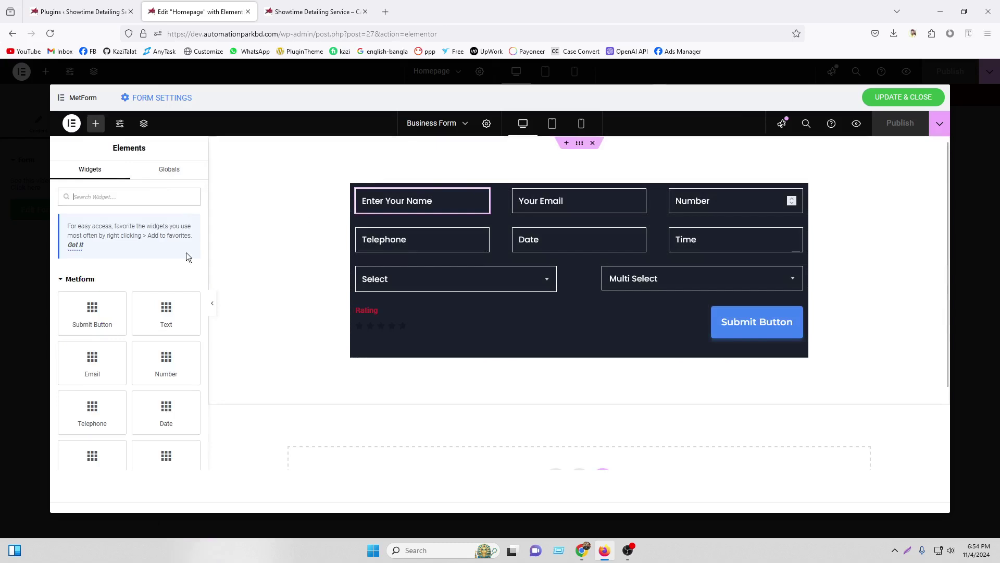
Compare the mf-text label in the email, then drag First Name (Listing) onto the form beside Name
scroll(151, 352, down, 5)
scroll(151, 351, down, 5)
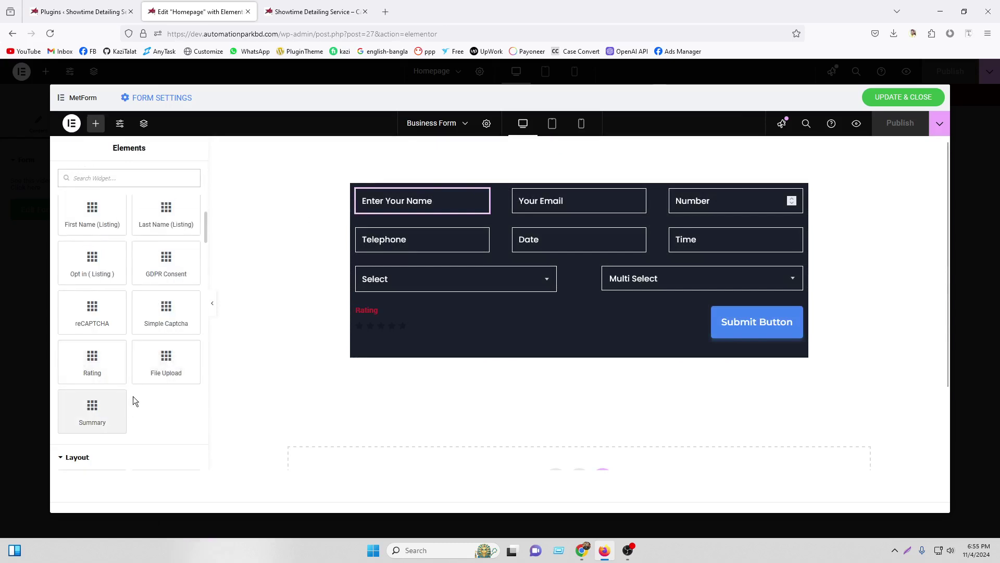
scroll(134, 402, down, 2)
click(579, 548)
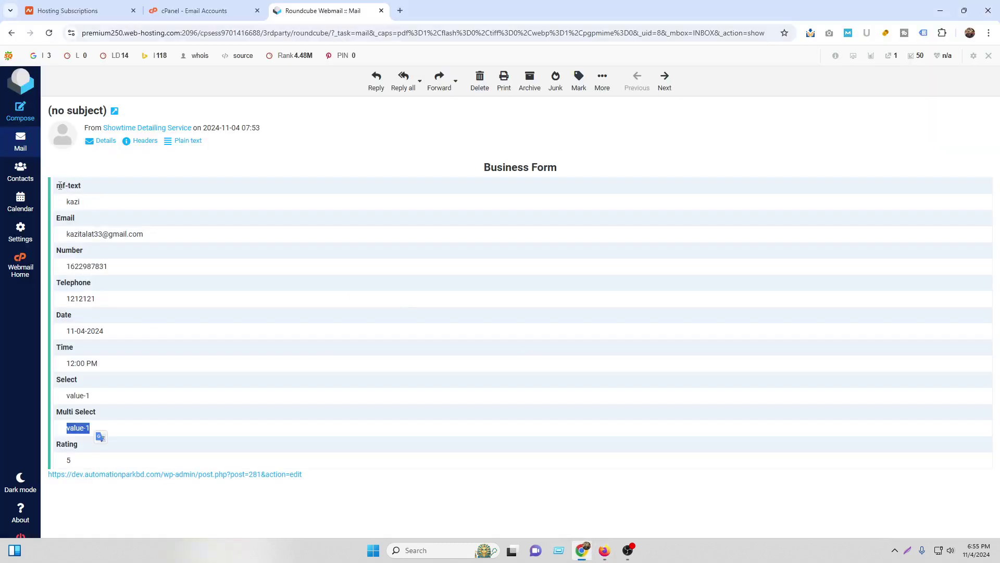
drag(58, 186, 83, 190)
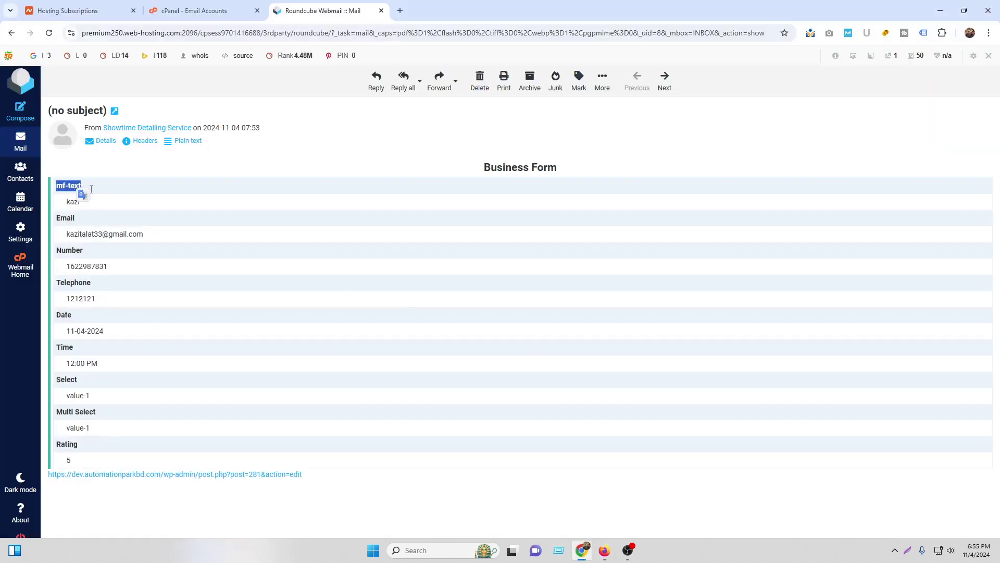
click(604, 550)
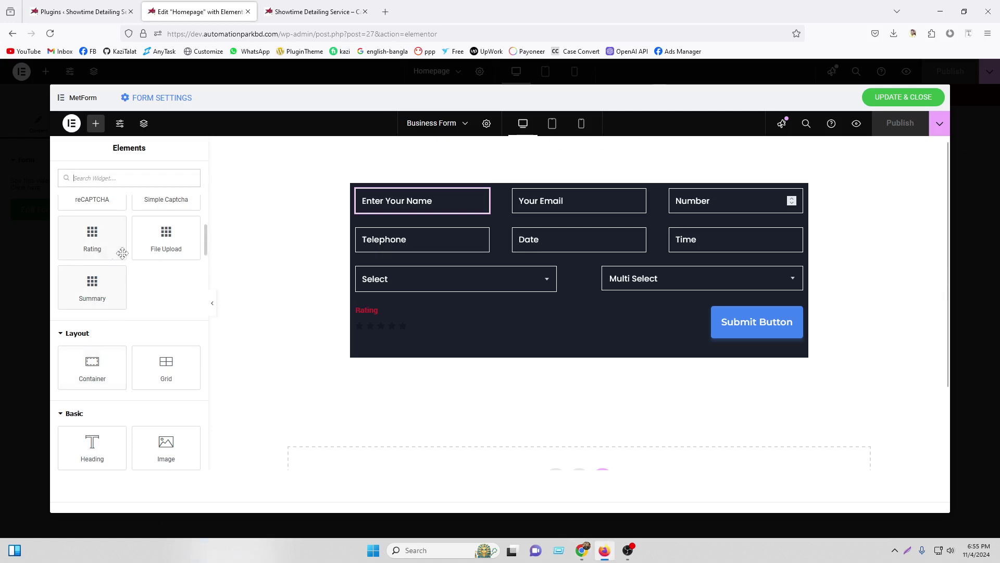
scroll(125, 292, up, 3)
scroll(137, 338, down, 3)
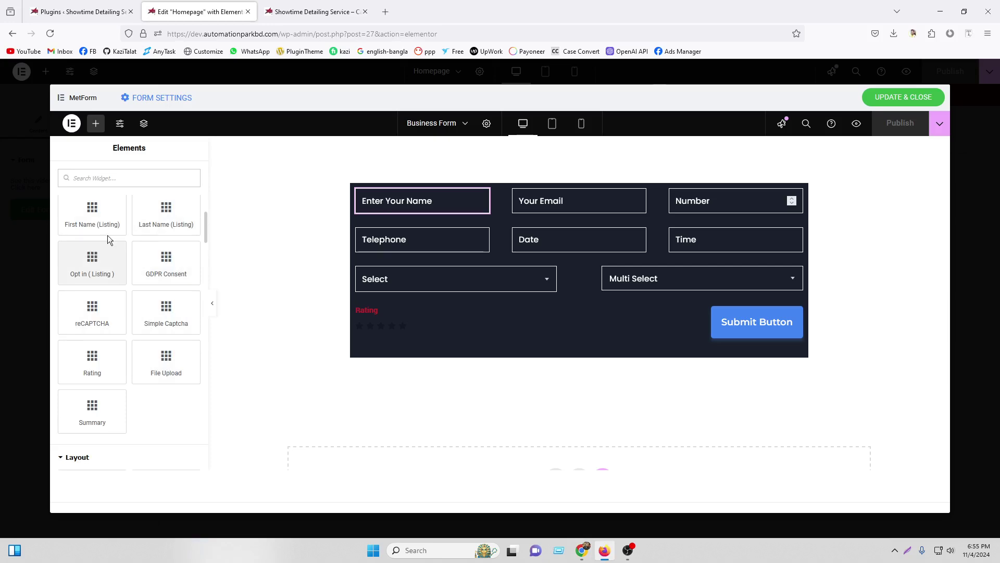
drag(90, 208, 437, 207)
Delete the original Name field from the Business Form
right_click(399, 196)
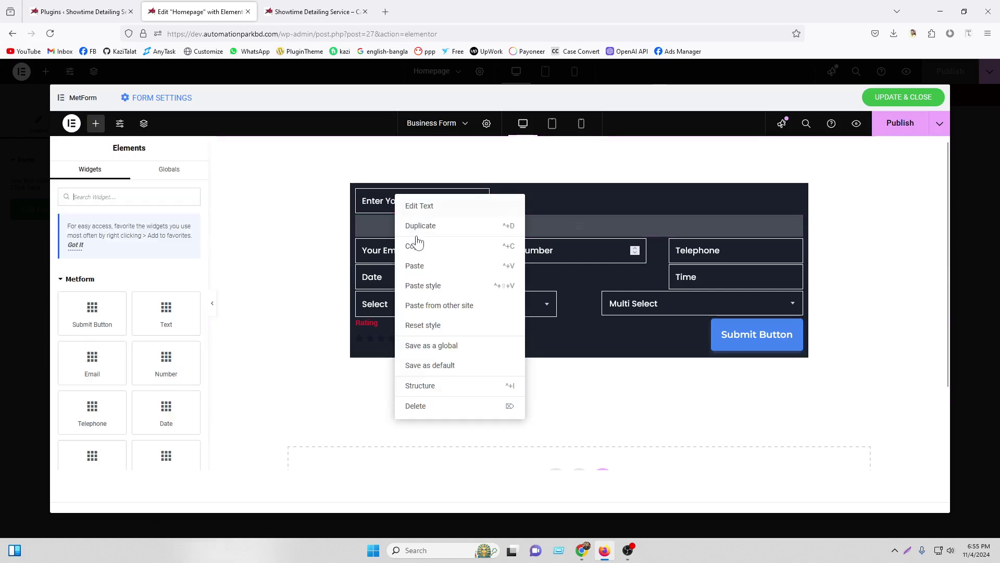
key(Escape)
right_click(552, 190)
click(577, 296)
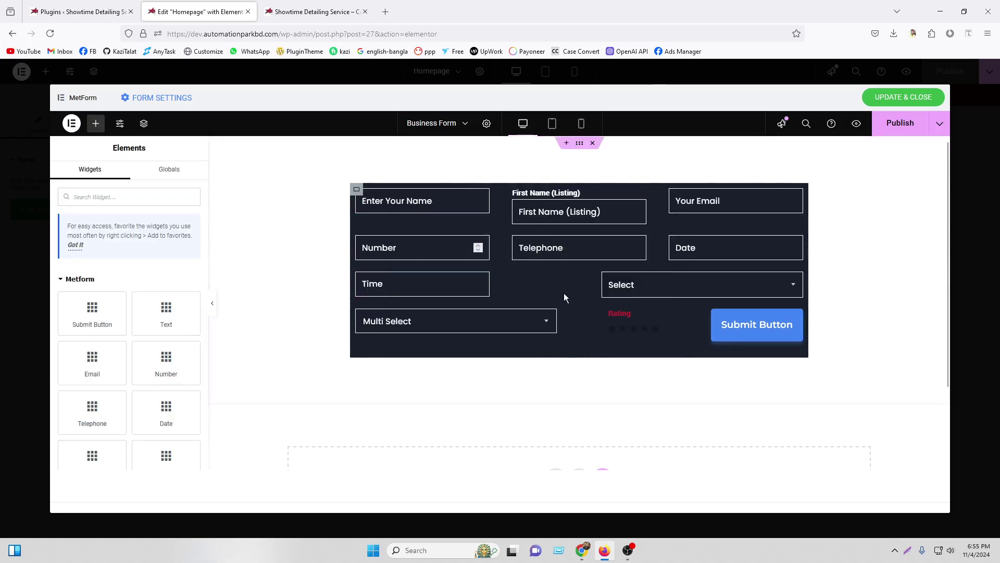
right_click(428, 202)
click(453, 402)
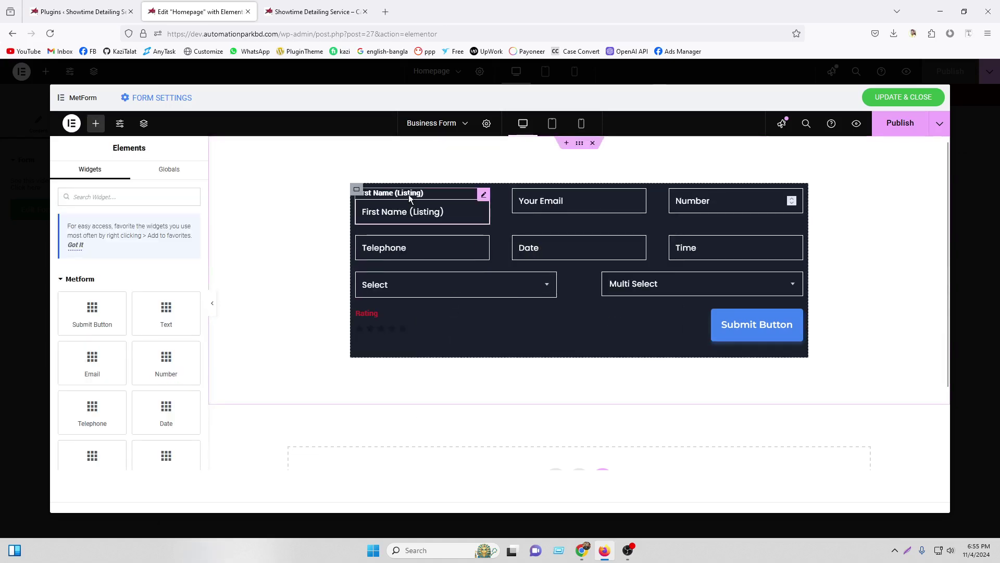
Remove '(Listing)' from the First Name label and placeholder, and hide its label
click(484, 194)
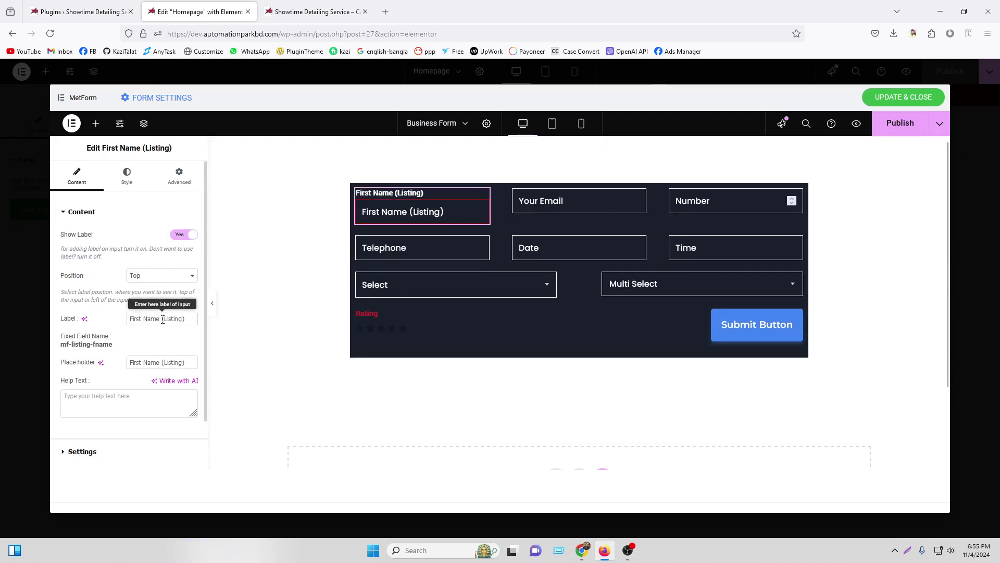
drag(163, 320, 185, 319)
key(BackSpace)
drag(161, 363, 186, 364)
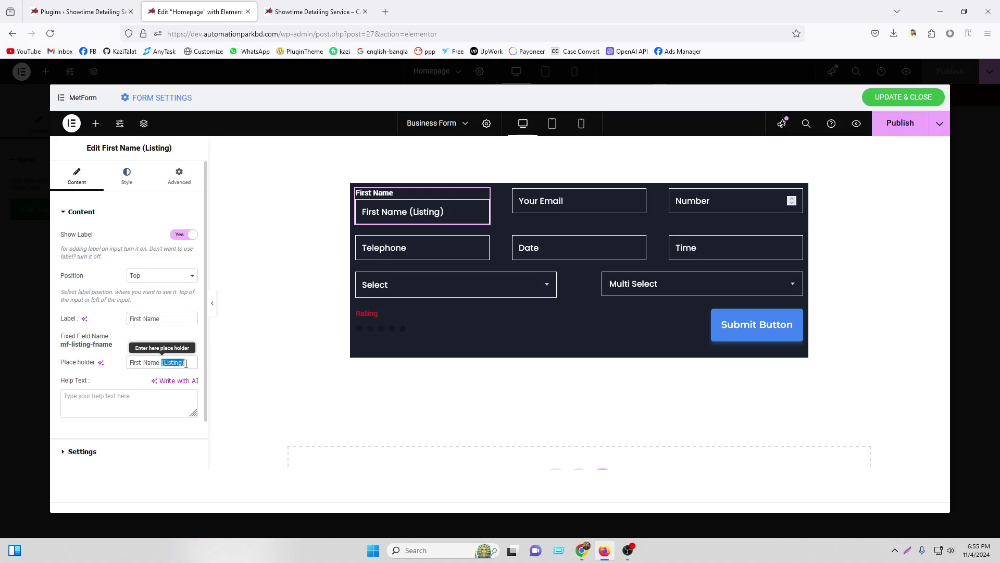
key(BackSpace)
click(186, 237)
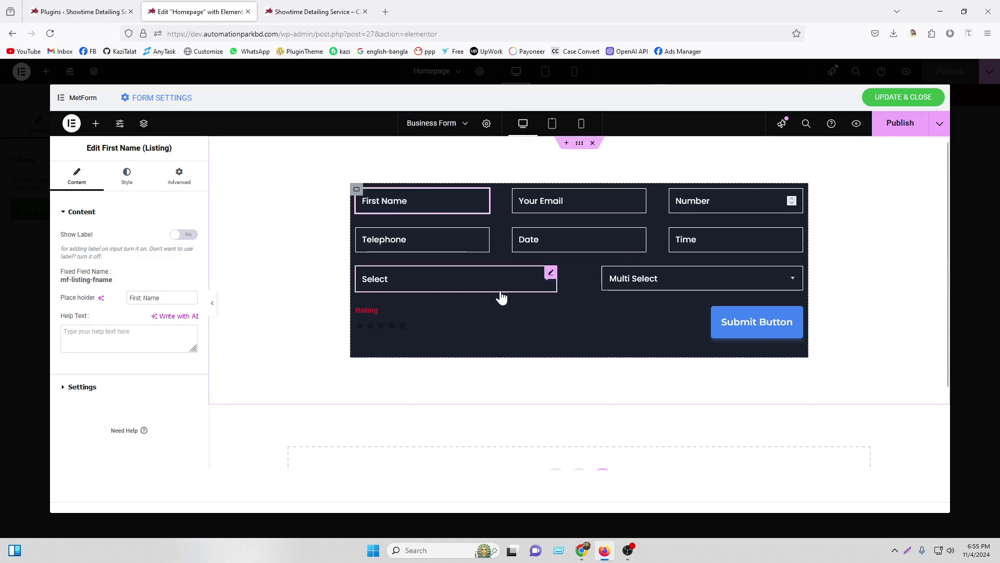
Change the Select field's Bangladesh option value from value-1 to Bangladesh
click(411, 285)
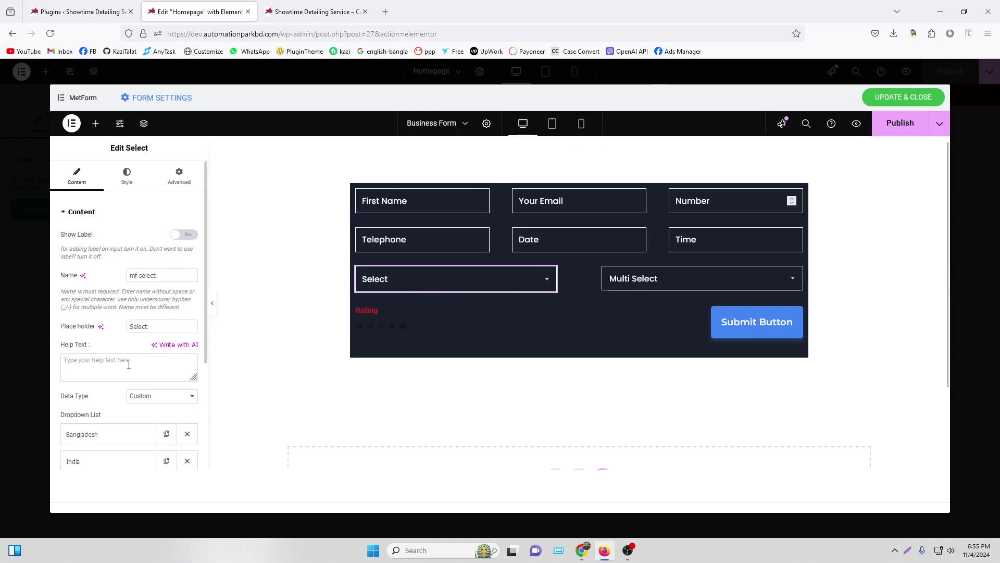
scroll(88, 402, down, 4)
click(92, 308)
scroll(116, 268, down, 4)
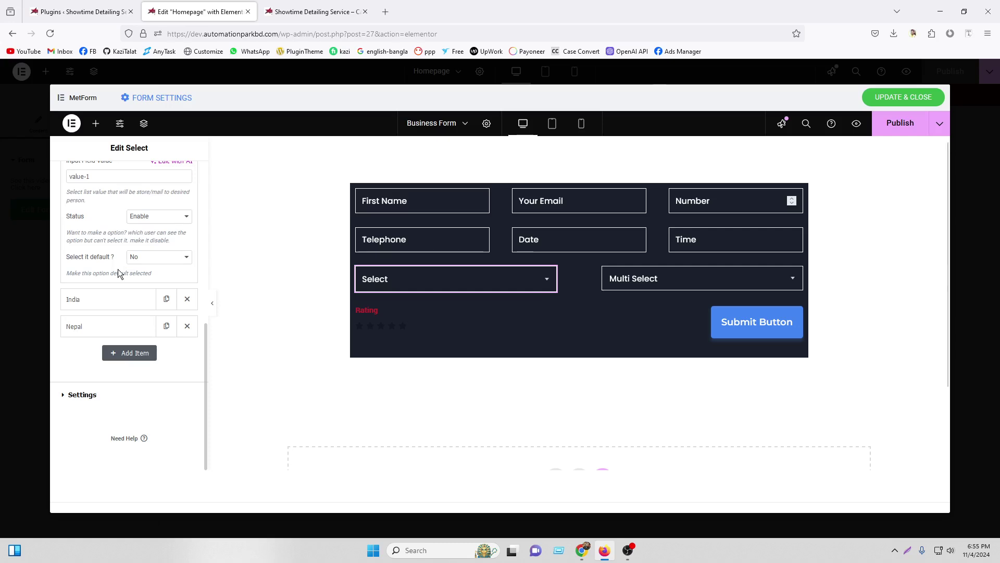
scroll(118, 269, up, 2)
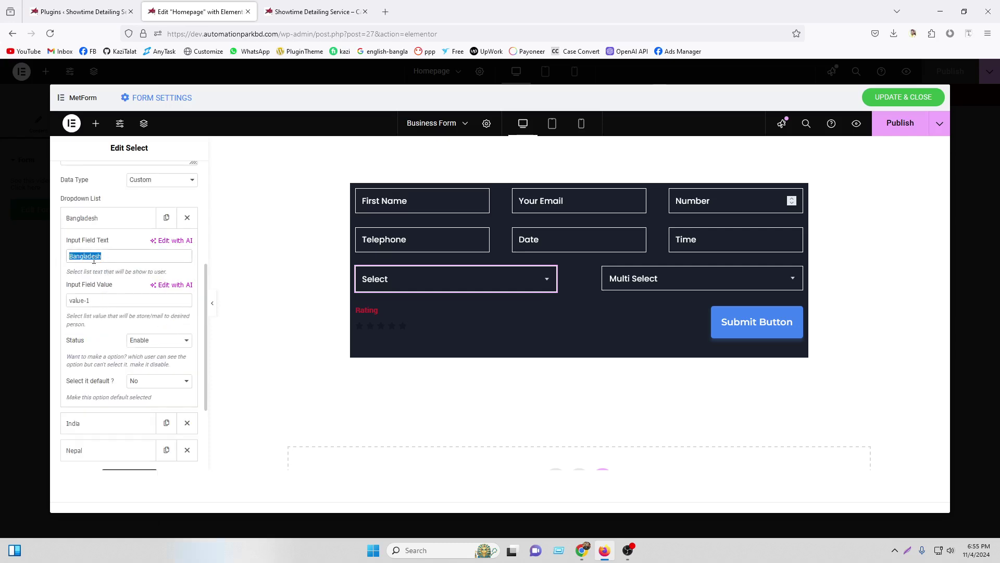
right_click(106, 255)
click(127, 322)
triple_click(91, 300)
right_click(90, 300)
click(115, 371)
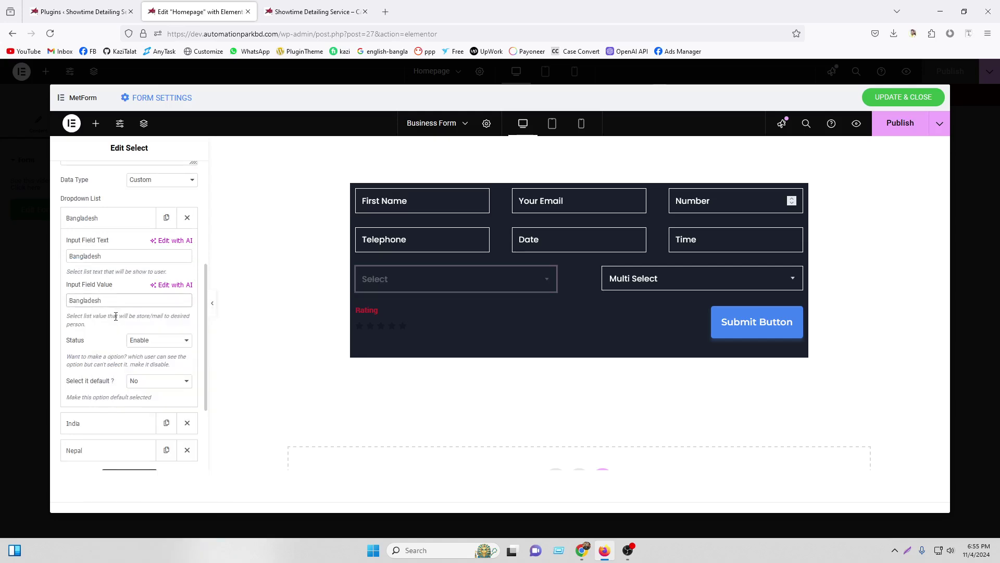
click(108, 223)
Set the India option's stored value to India
click(108, 244)
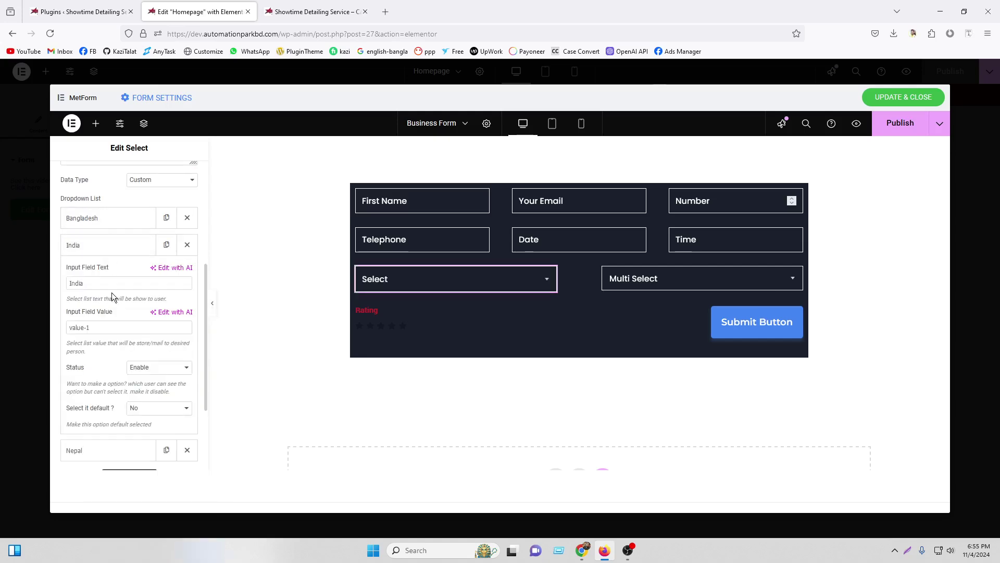
right_click(79, 284)
click(114, 344)
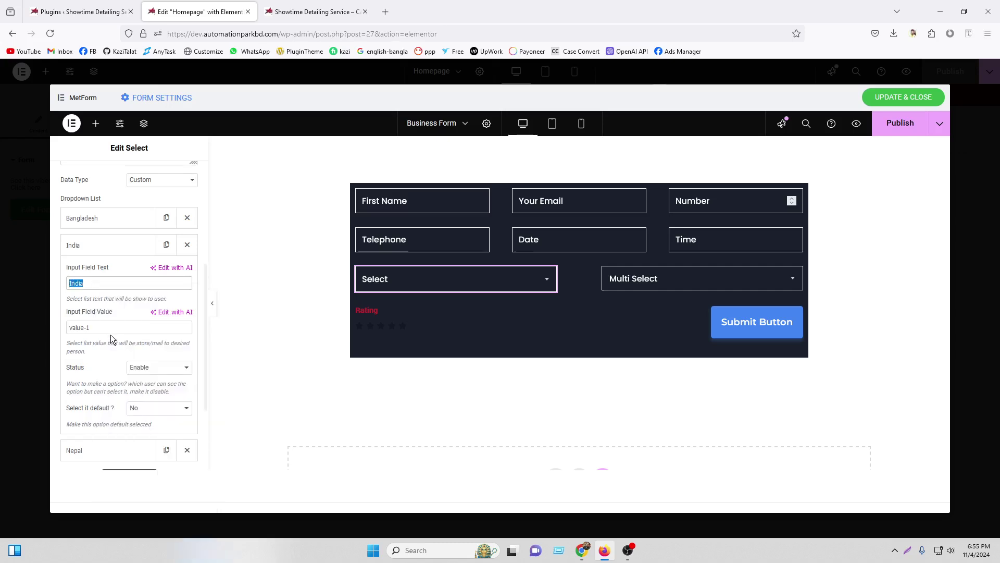
triple_click(102, 327)
right_click(102, 327)
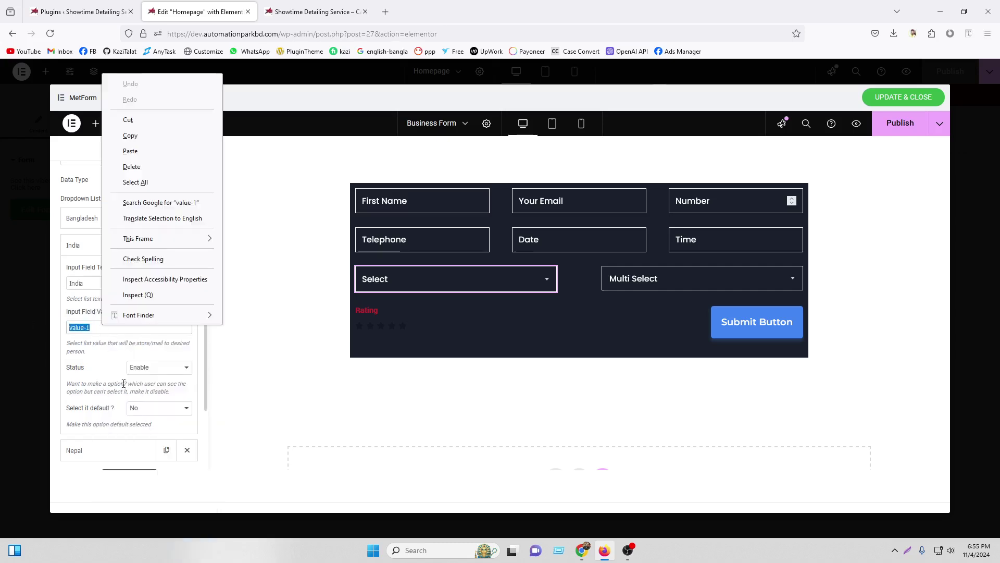
click(130, 151)
click(98, 243)
Set the Nepal option's stored value to Nepal
click(96, 273)
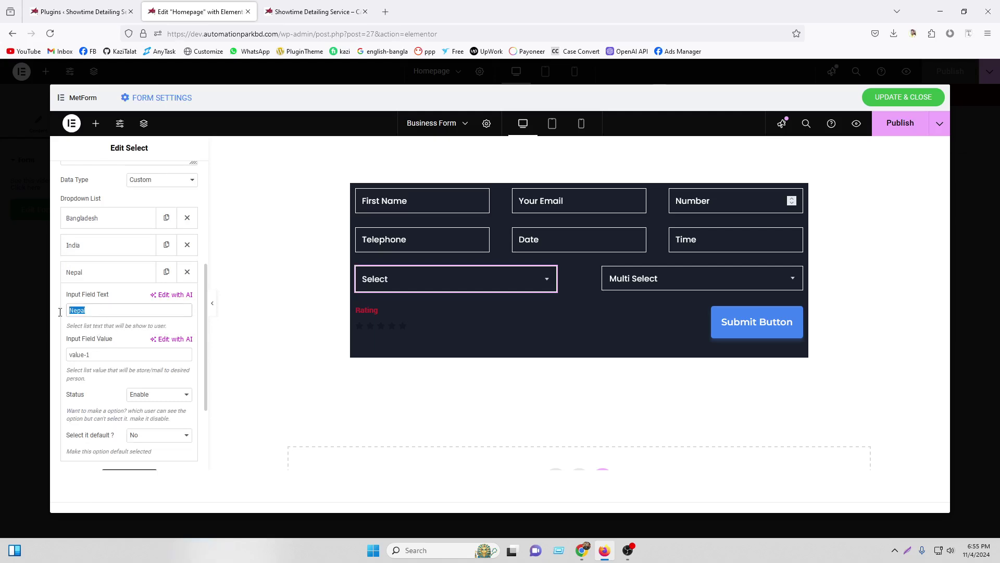
right_click(97, 312)
click(122, 119)
click(76, 354)
triple_click(76, 353)
right_click(114, 354)
click(156, 185)
click(149, 275)
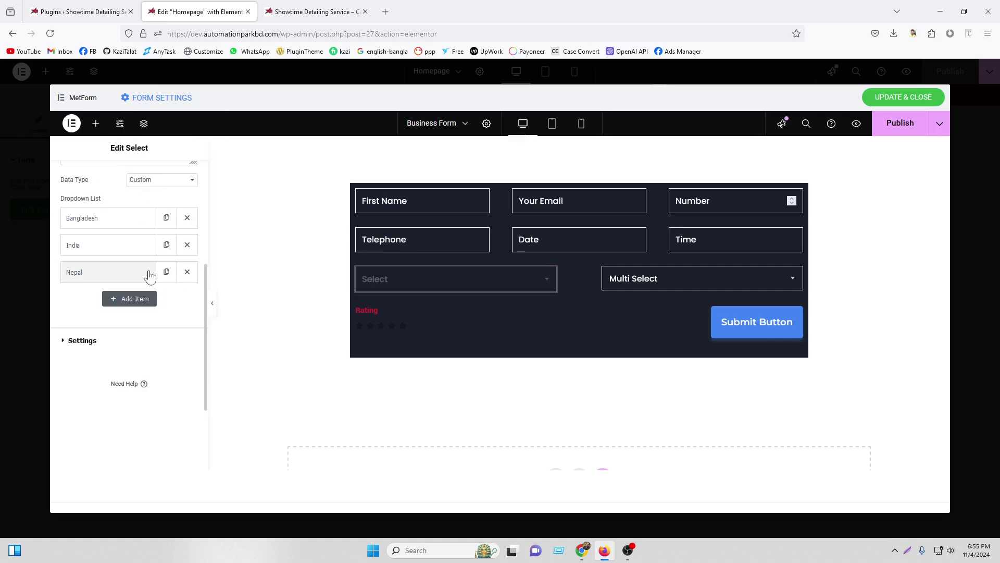
click(632, 279)
Set the Multi Select's Bngaldesh option value from value-1 to Bngaldesh
scroll(113, 270, down, 3)
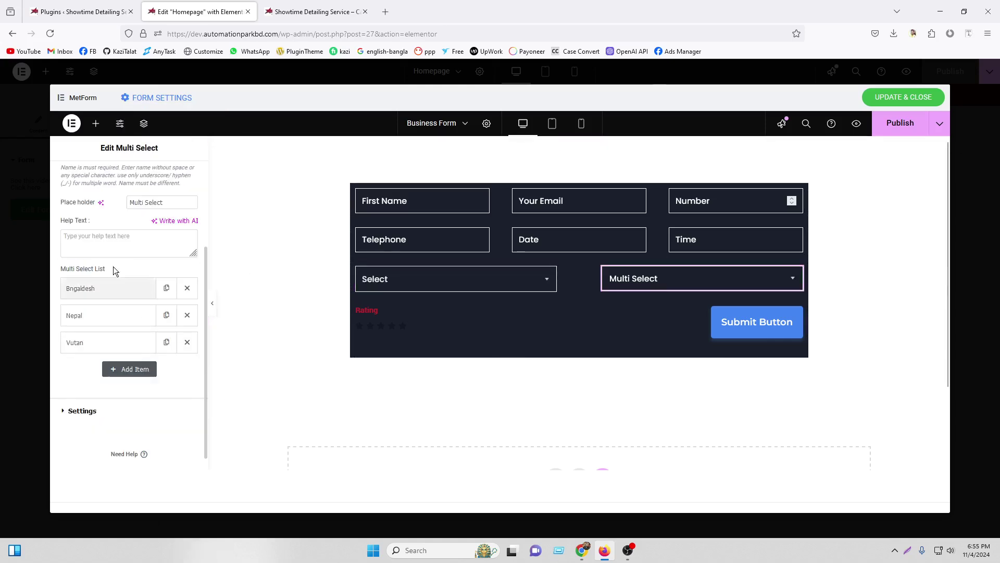
click(96, 286)
right_click(99, 327)
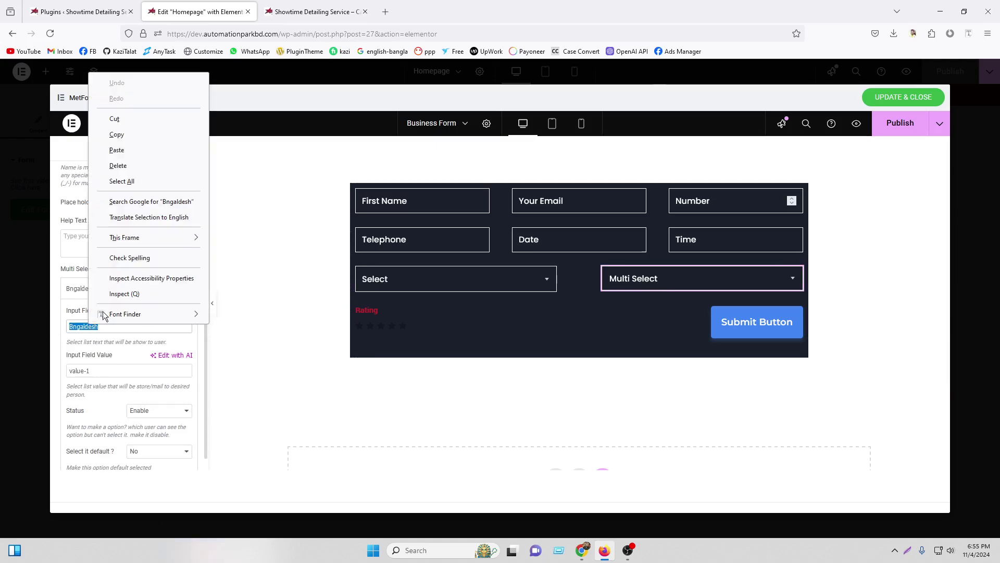
click(112, 135)
drag(109, 368, 54, 368)
right_click(133, 370)
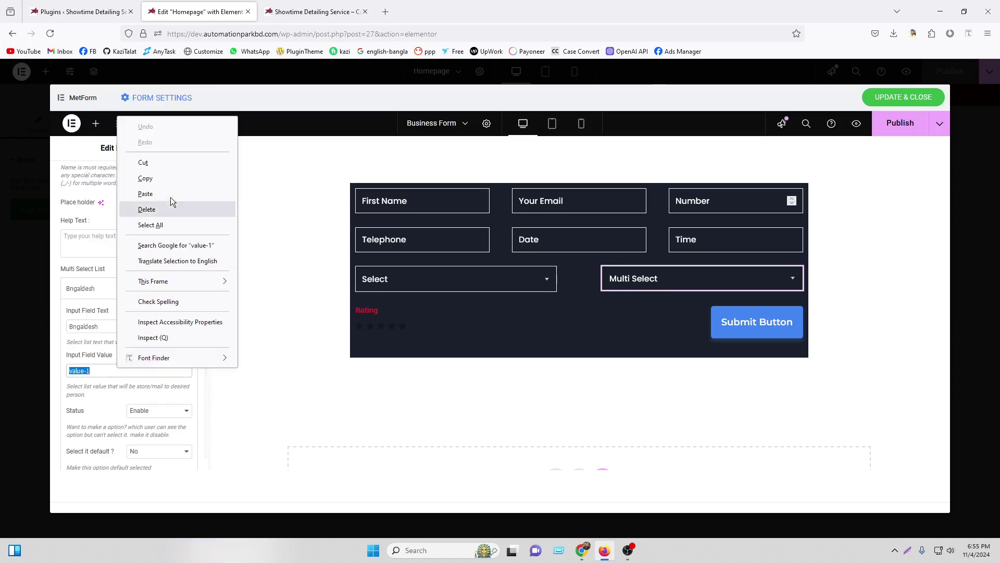
click(174, 201)
click(96, 289)
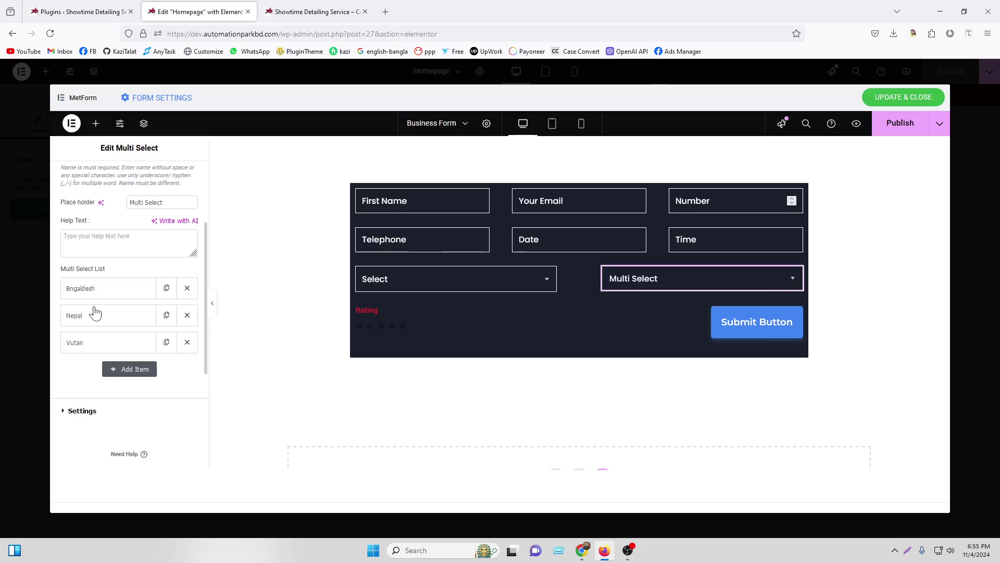
Change the Multi Select's Nepal option value from value-2 to Nepal
click(94, 315)
right_click(109, 358)
click(126, 168)
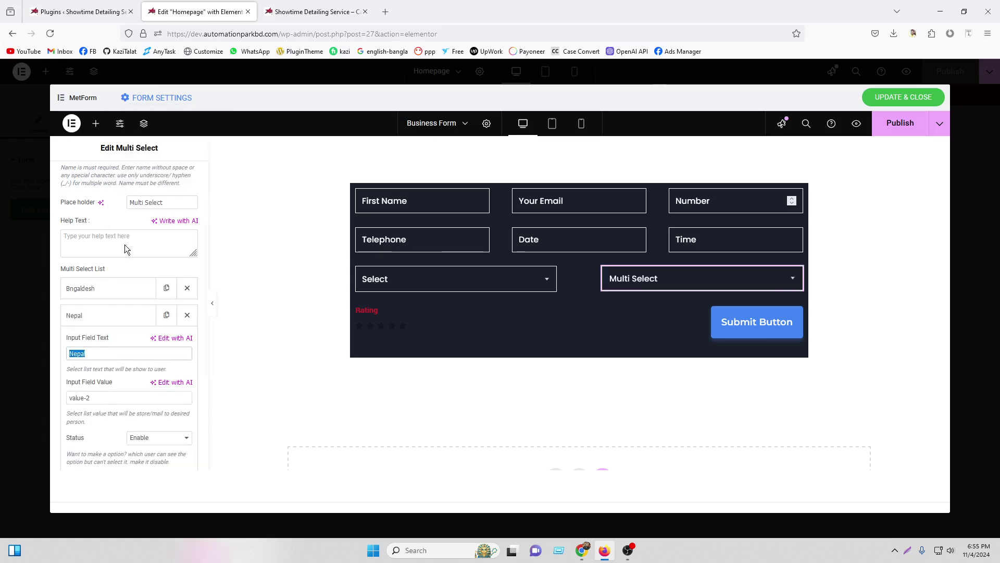
drag(104, 398, 68, 397)
right_click(97, 396)
click(125, 221)
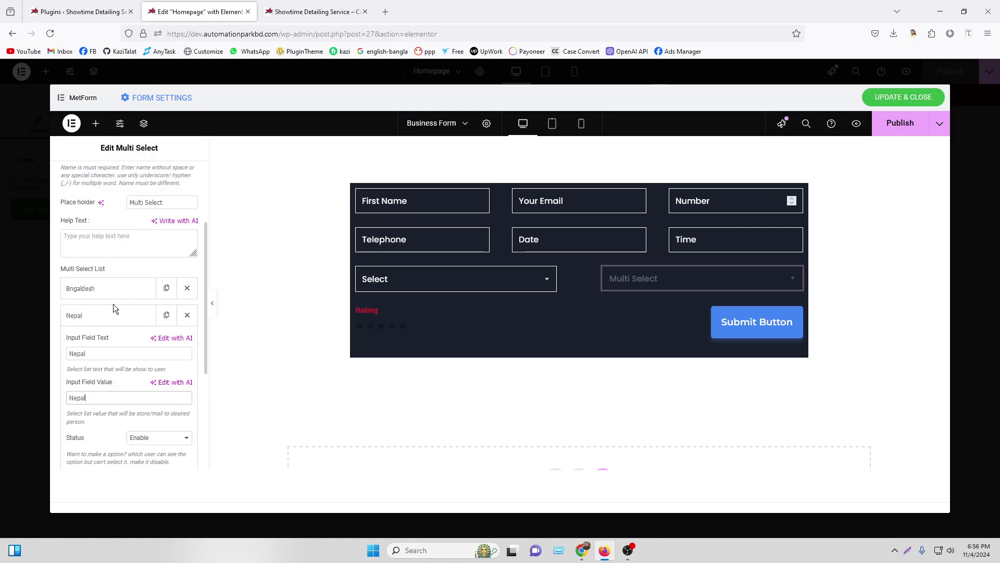
click(96, 315)
Change the Vutan option's value from value-3 to Vutan
click(99, 342)
right_click(101, 380)
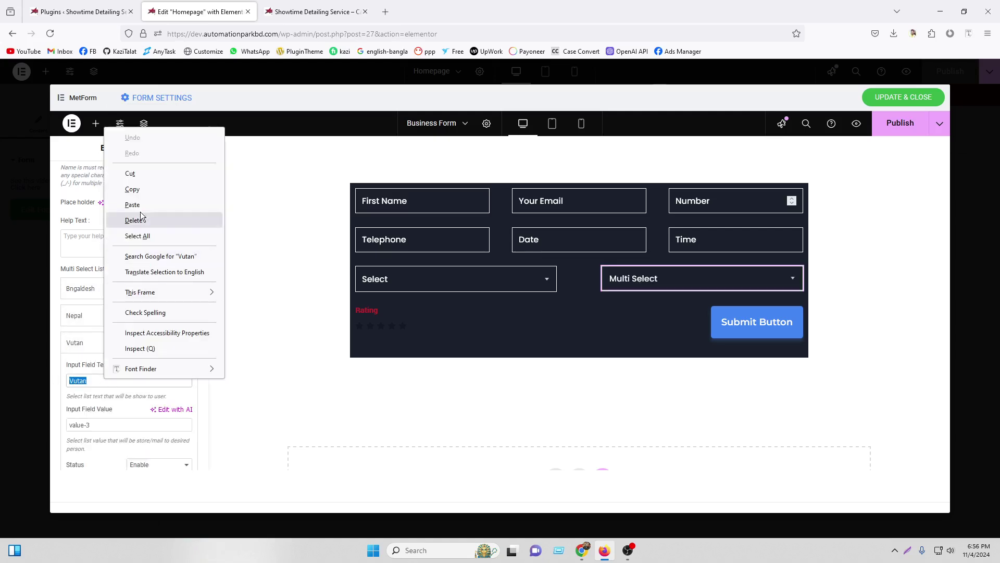
click(125, 192)
triple_click(104, 428)
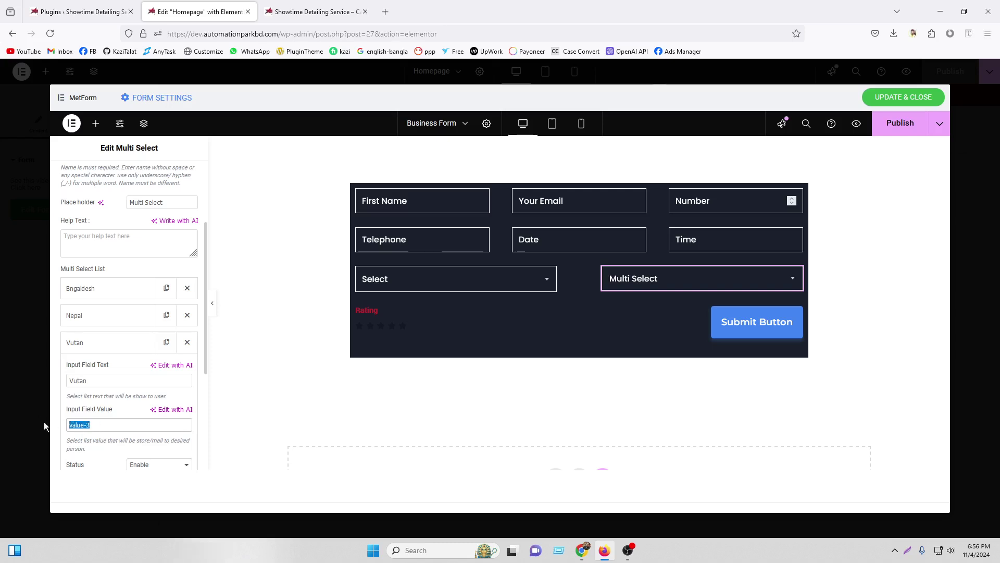
right_click(113, 425)
click(144, 248)
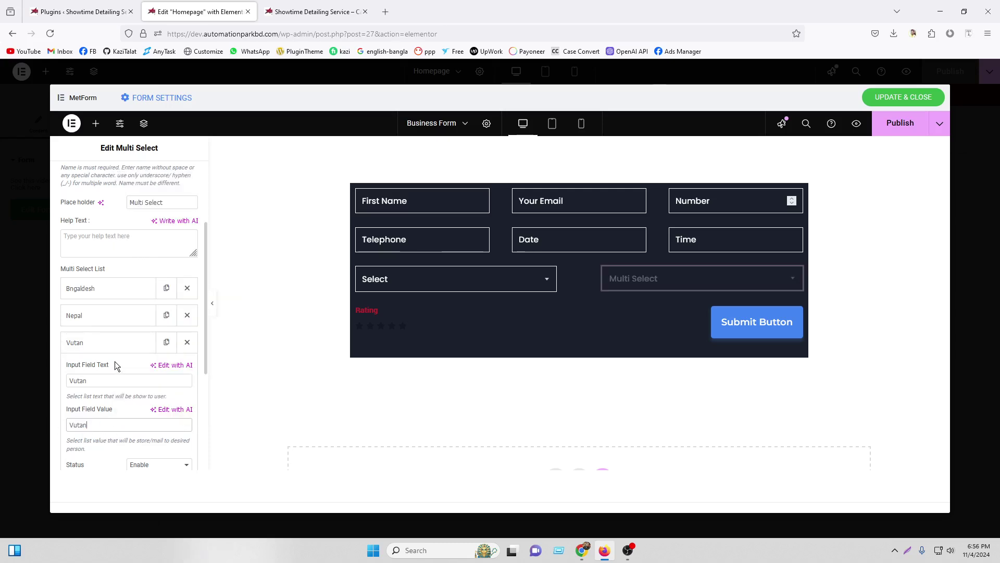
click(92, 349)
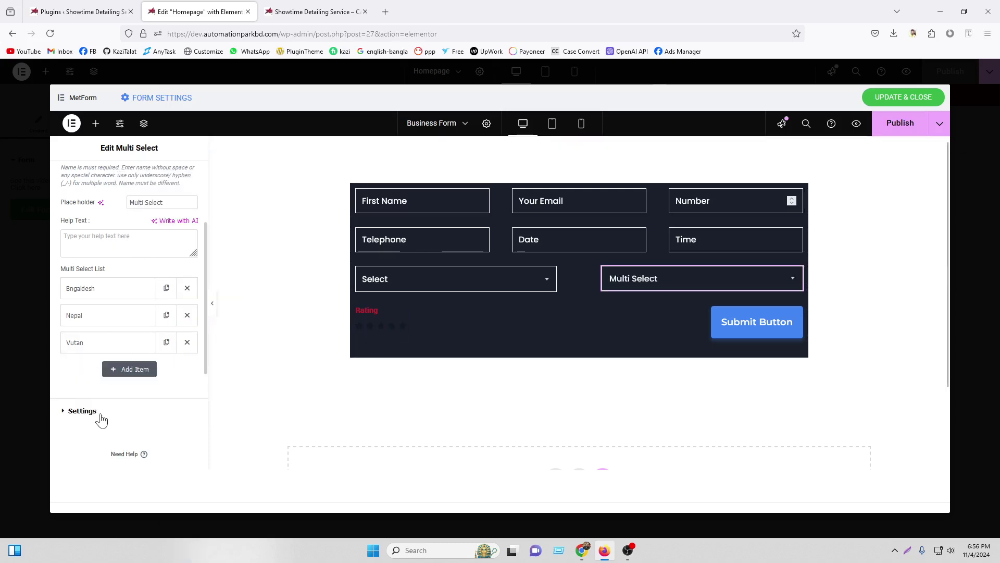
Publish the updated homepage form and check the latest submission in the inbox
click(82, 412)
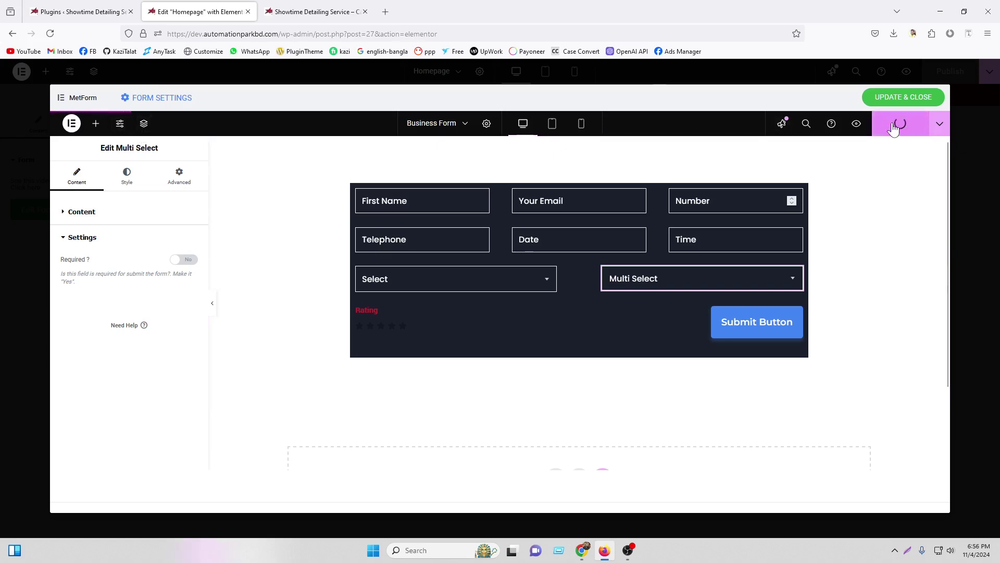
click(583, 550)
click(20, 141)
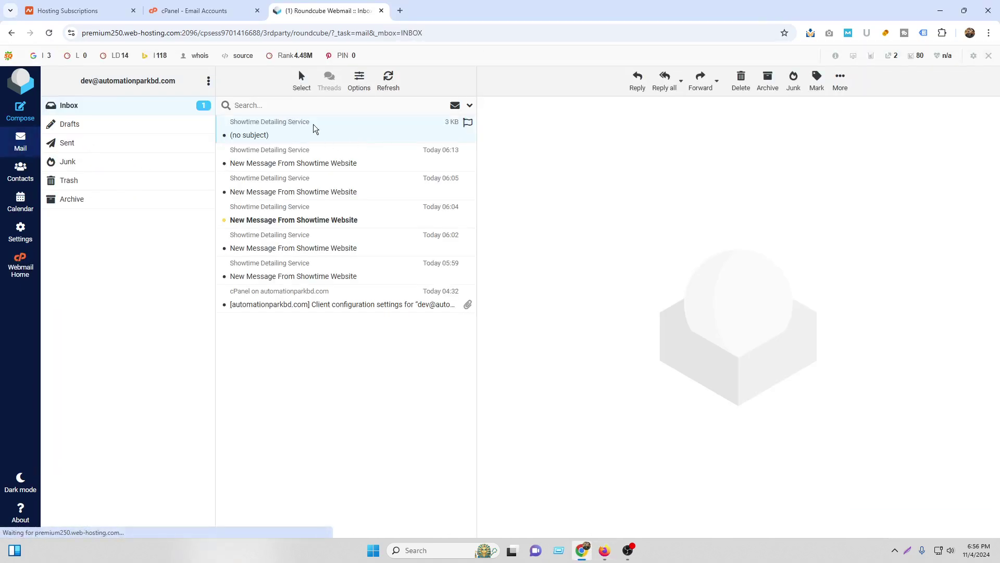
click(255, 140)
click(604, 551)
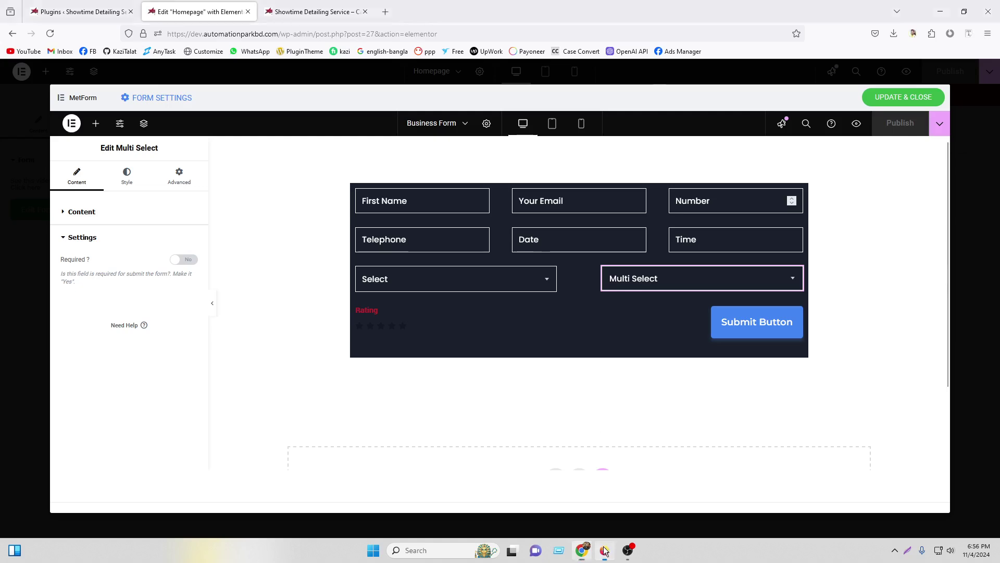
Open the Business Form's General settings and scroll to the Entry Title field
click(154, 98)
click(357, 152)
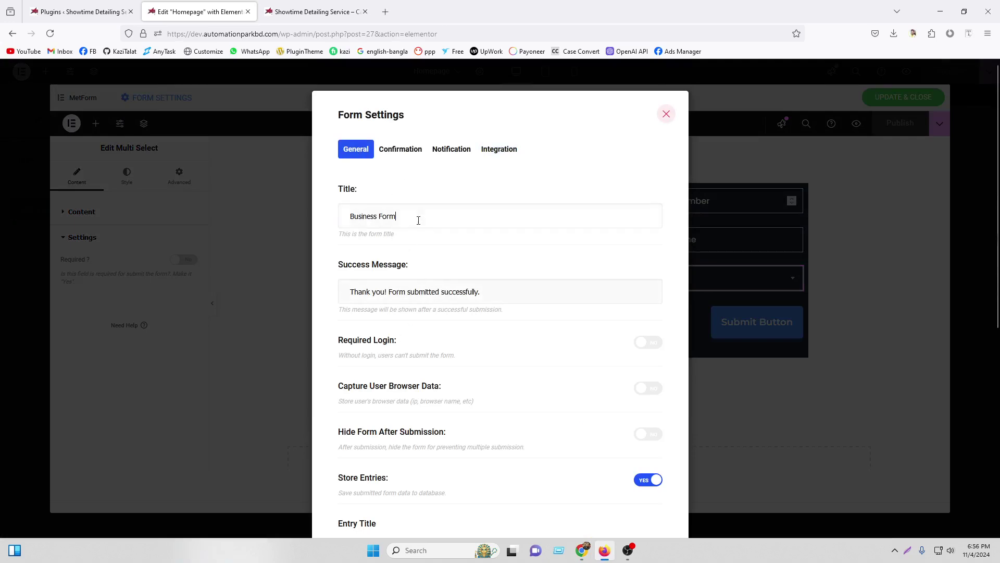
scroll(396, 271, down, 2)
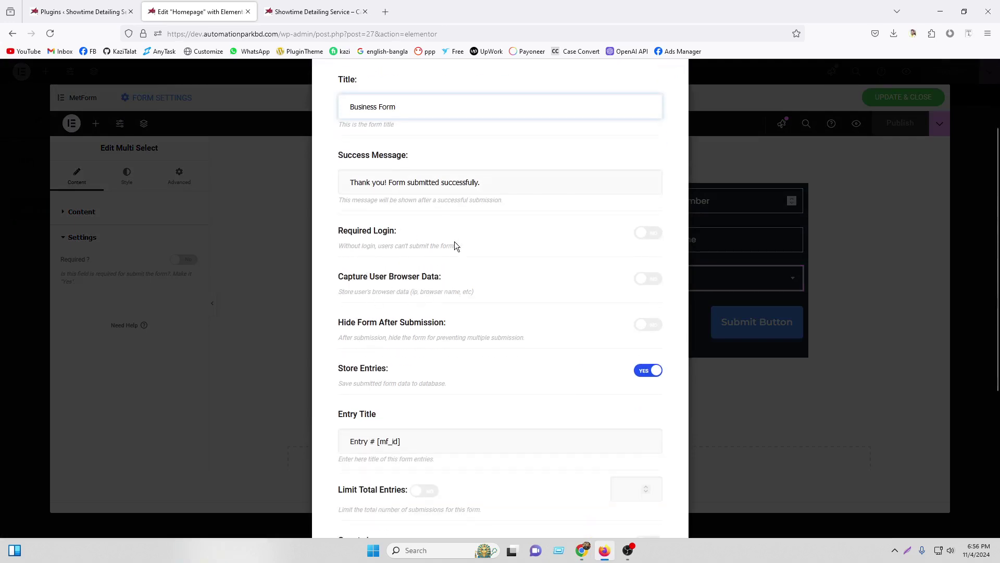
scroll(443, 378, down, 2)
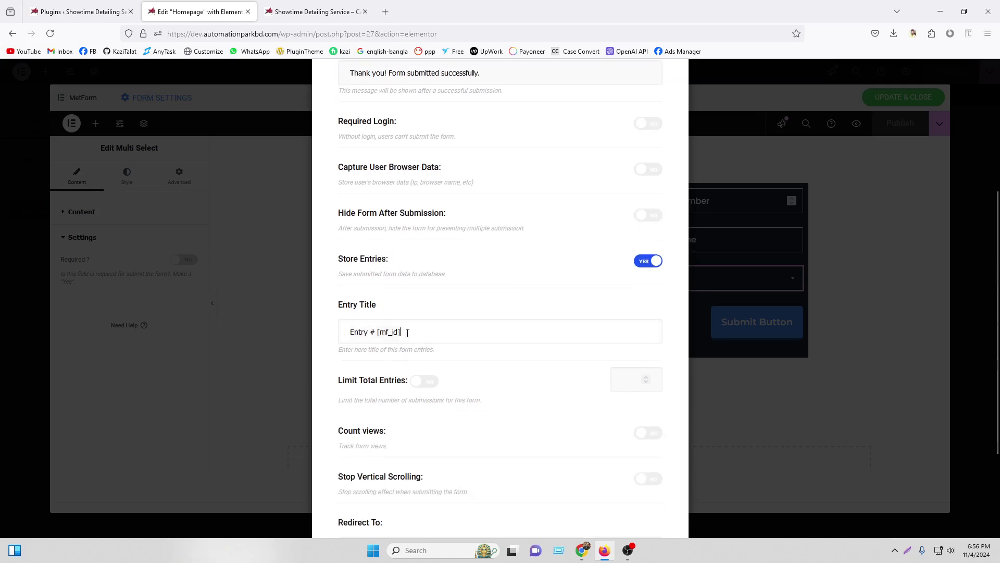
Replace the entry title with 'Message From Show Time Website' and save the settings
drag(407, 333, 312, 328)
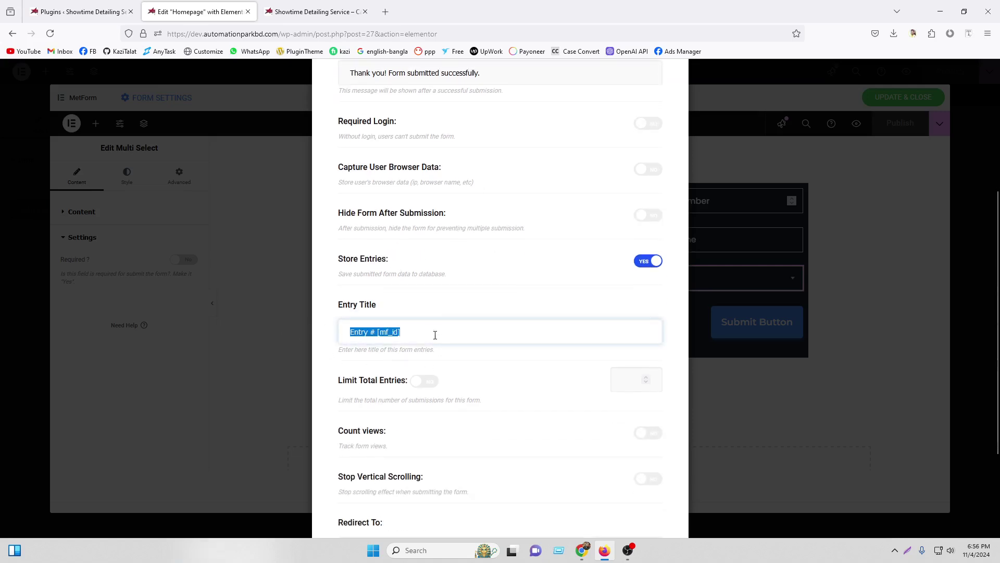
key(BackSpace)
text(Message From Show Time Website)
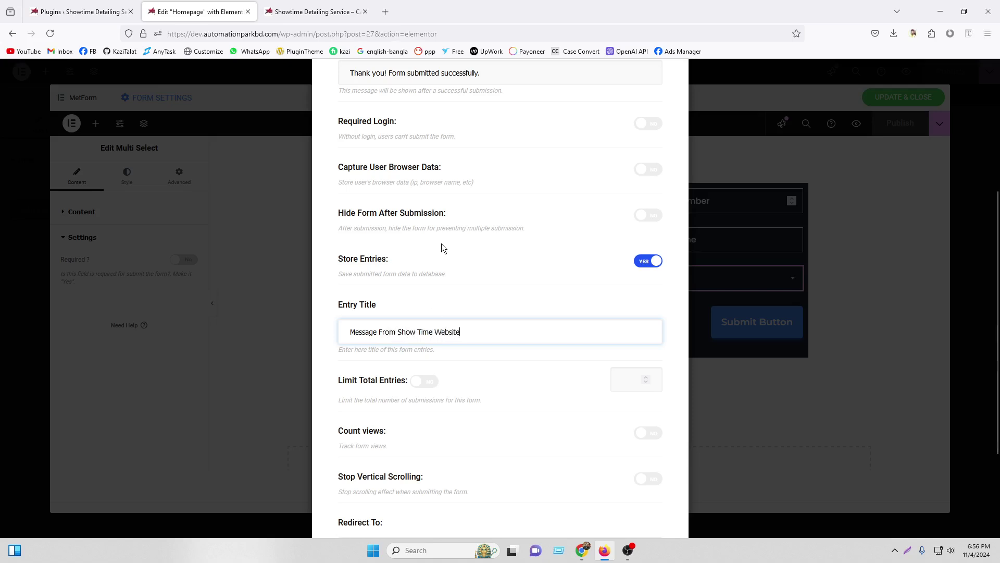
scroll(373, 311, down, 2)
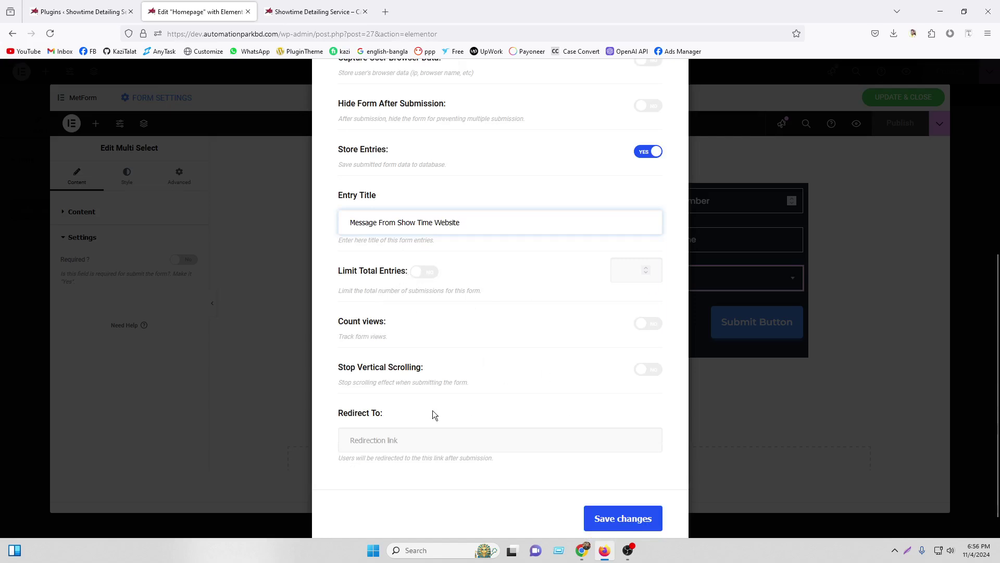
scroll(453, 480, down, 1)
click(608, 494)
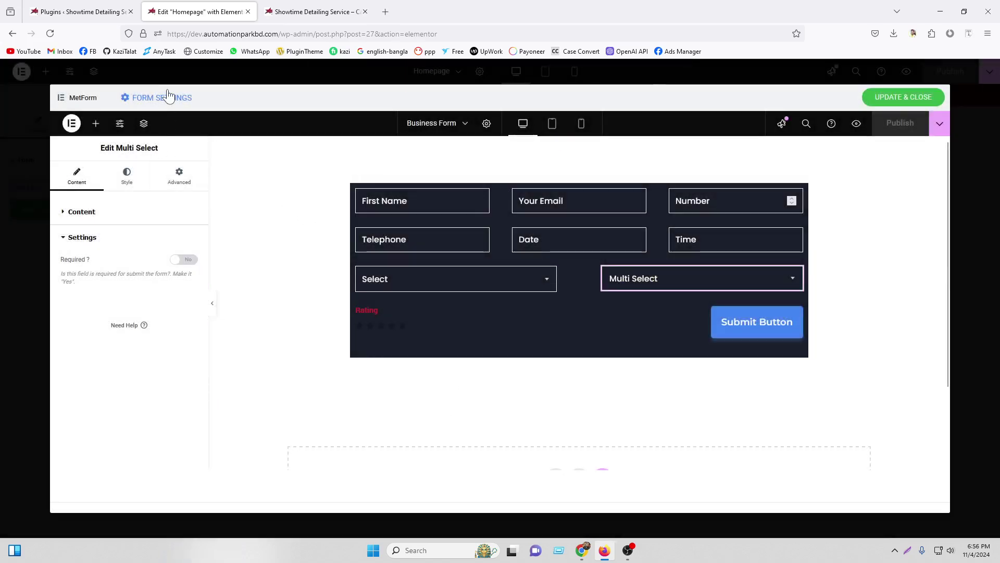
click(167, 96)
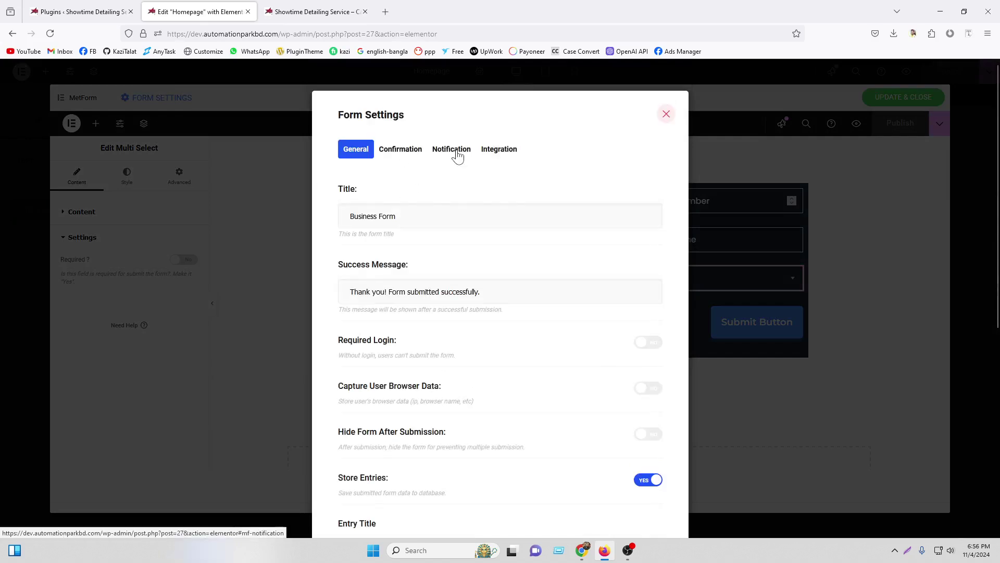
click(455, 149)
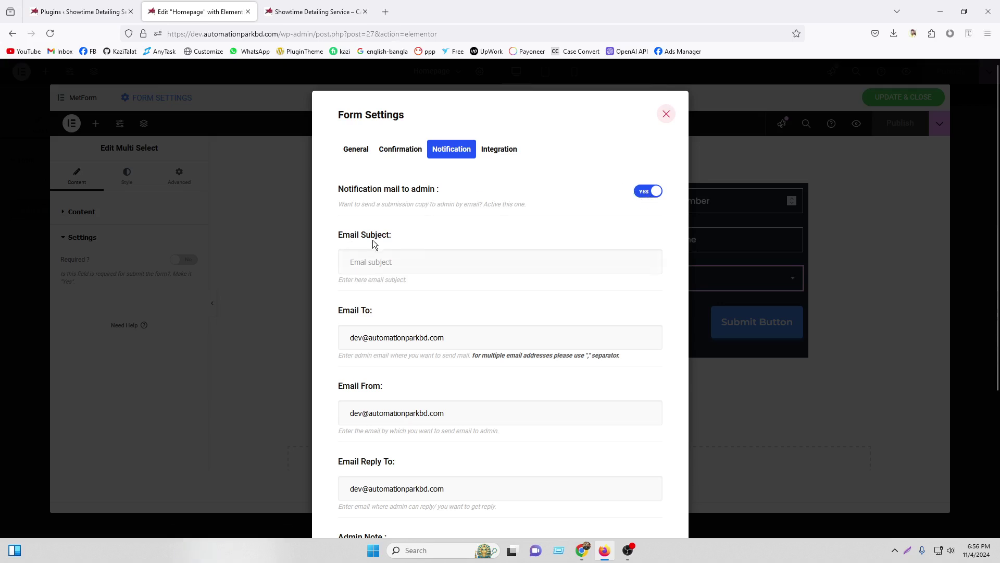
Enter the notification subject 'Message From Showtime Website' and review the recipient and sender addresses
click(393, 261)
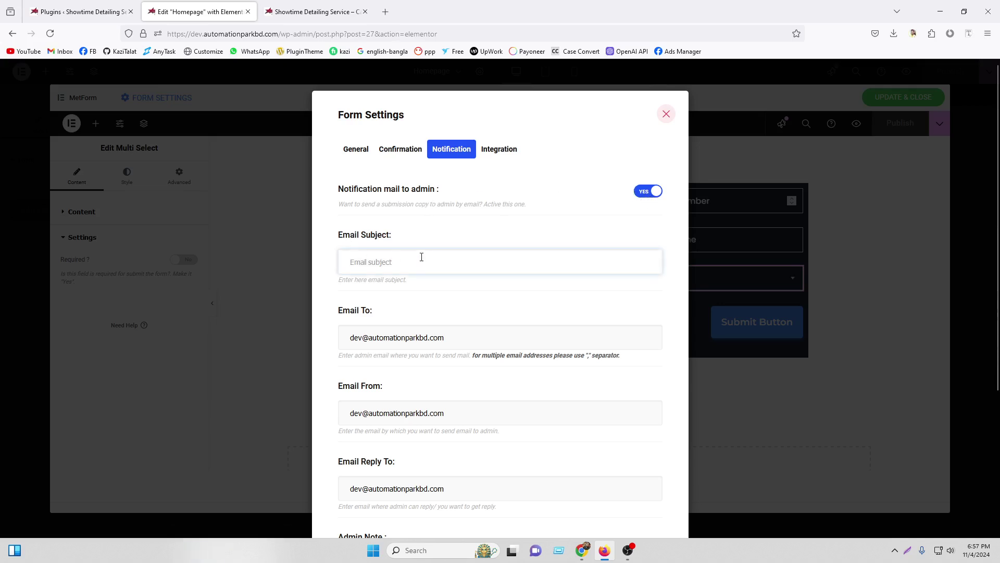
text(Message From Showtime Website)
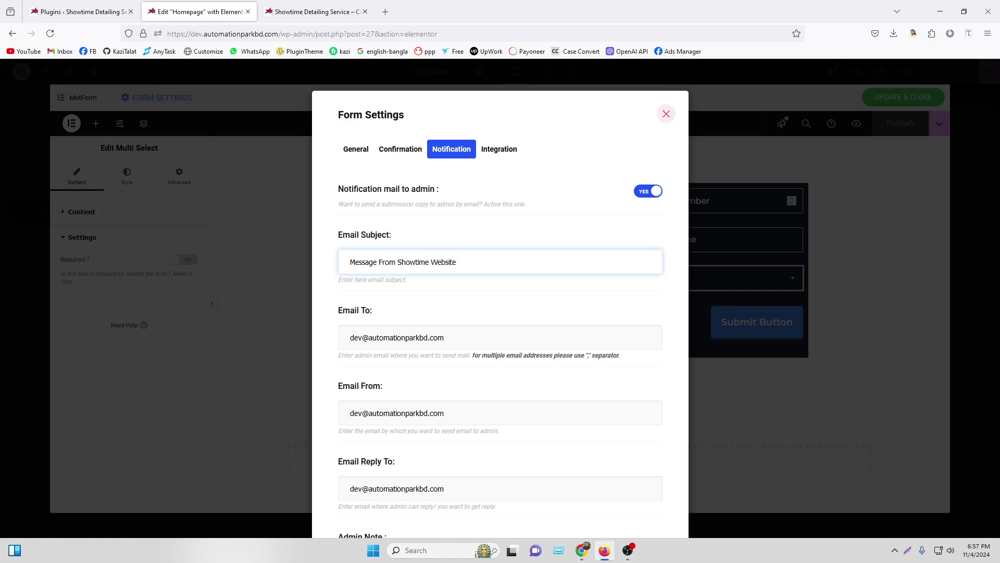
scroll(455, 364, down, 2)
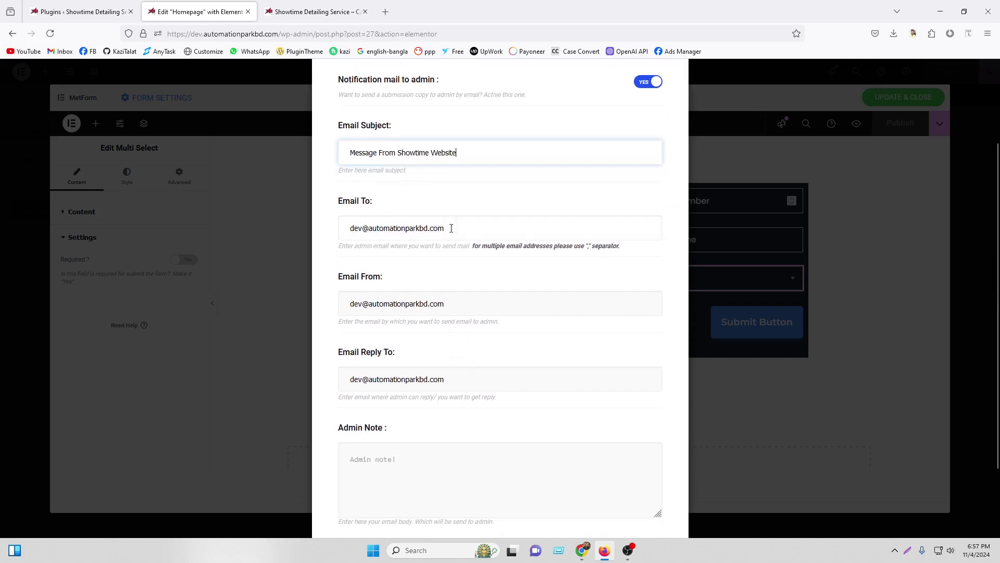
drag(451, 229, 356, 227)
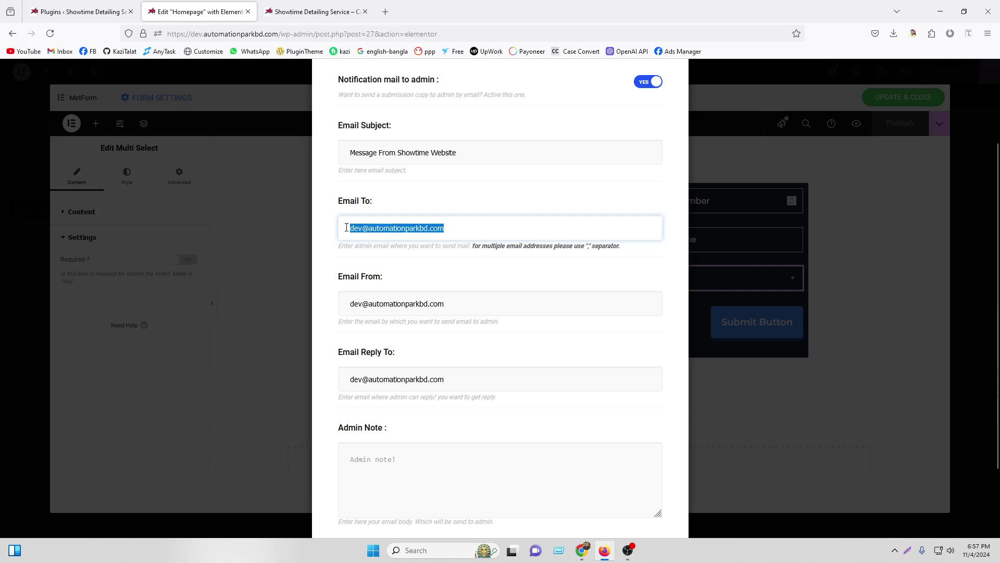
click(464, 224)
click(476, 199)
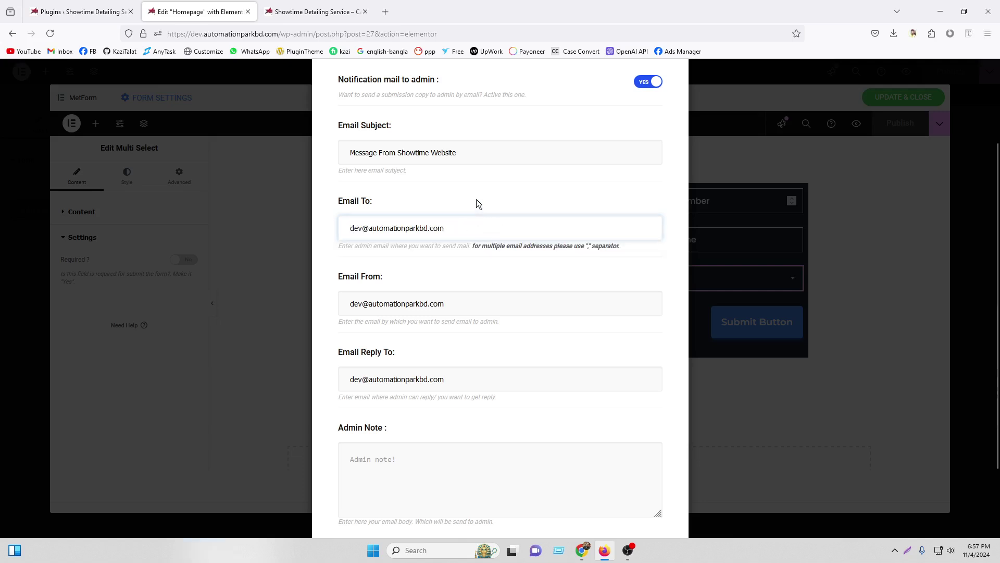
drag(453, 301, 339, 301)
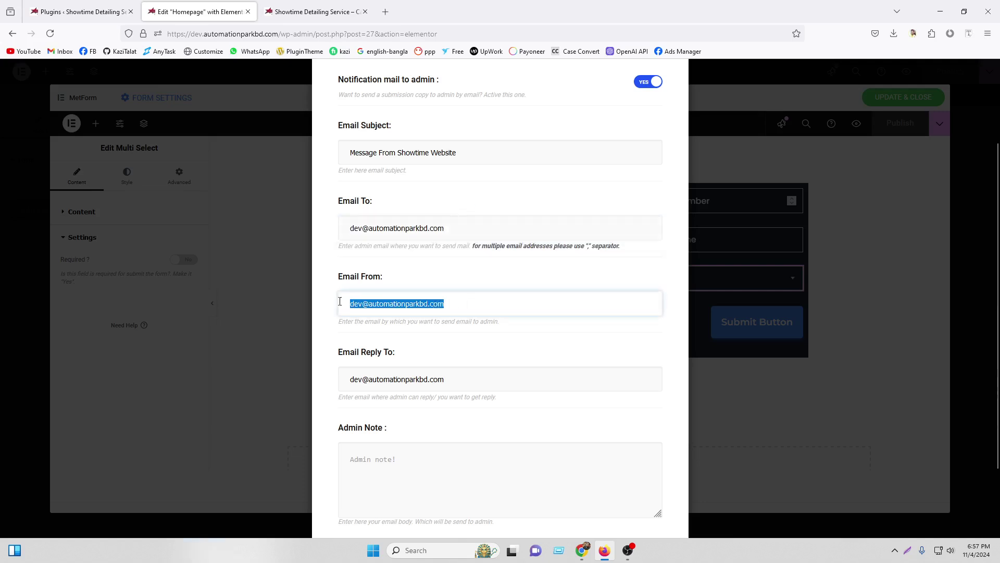
drag(450, 379, 350, 379)
scroll(471, 341, down, 3)
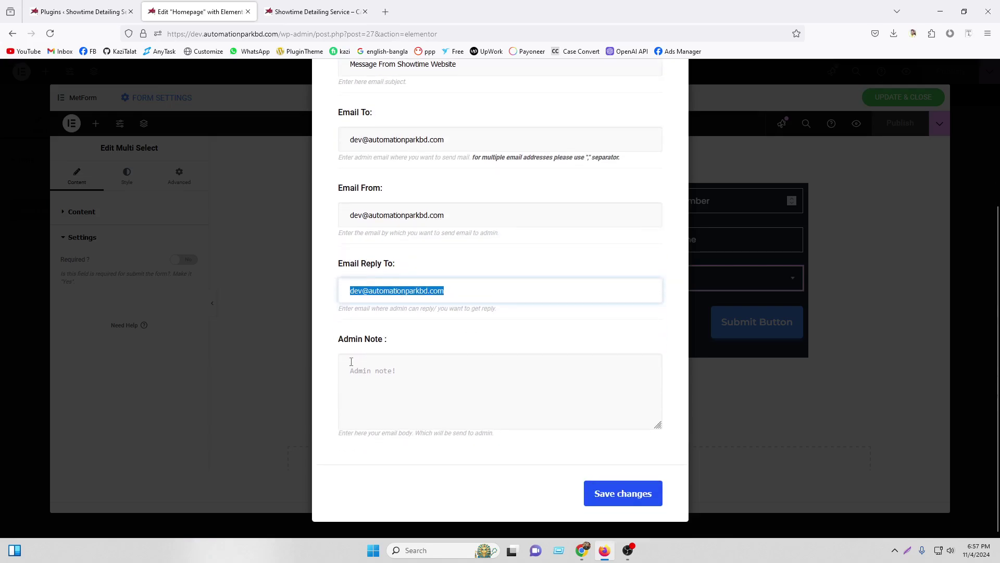
Review the admin note and integration options, then save the notification settings
click(410, 372)
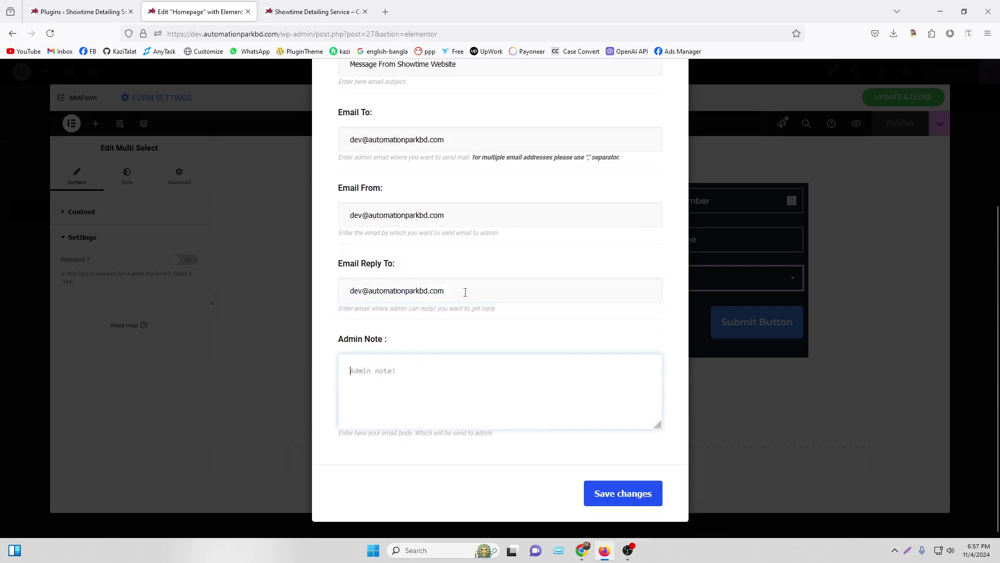
scroll(467, 287, up, 3)
scroll(467, 289, down, 3)
scroll(468, 291, up, 3)
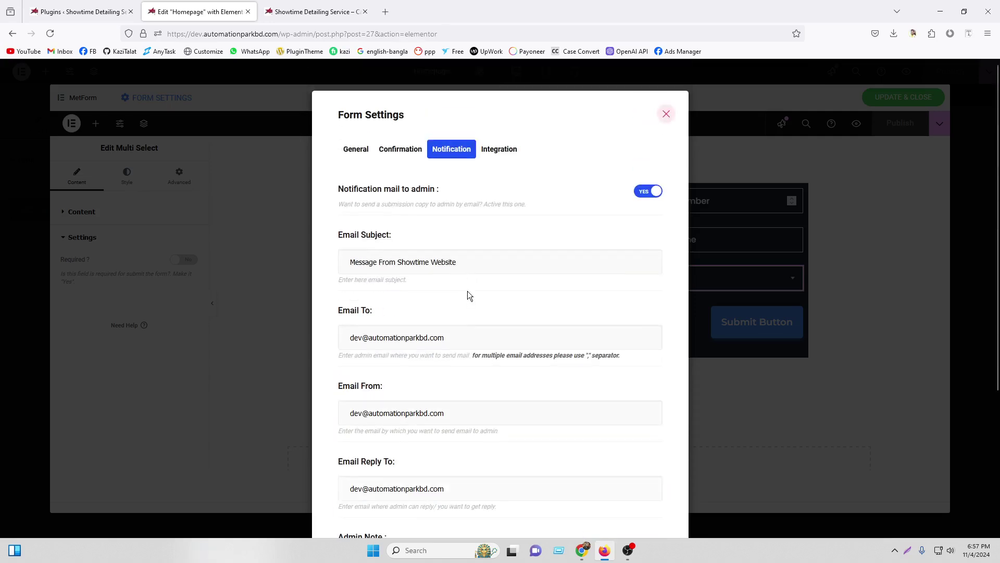
scroll(469, 291, down, 3)
scroll(487, 279, up, 3)
click(502, 155)
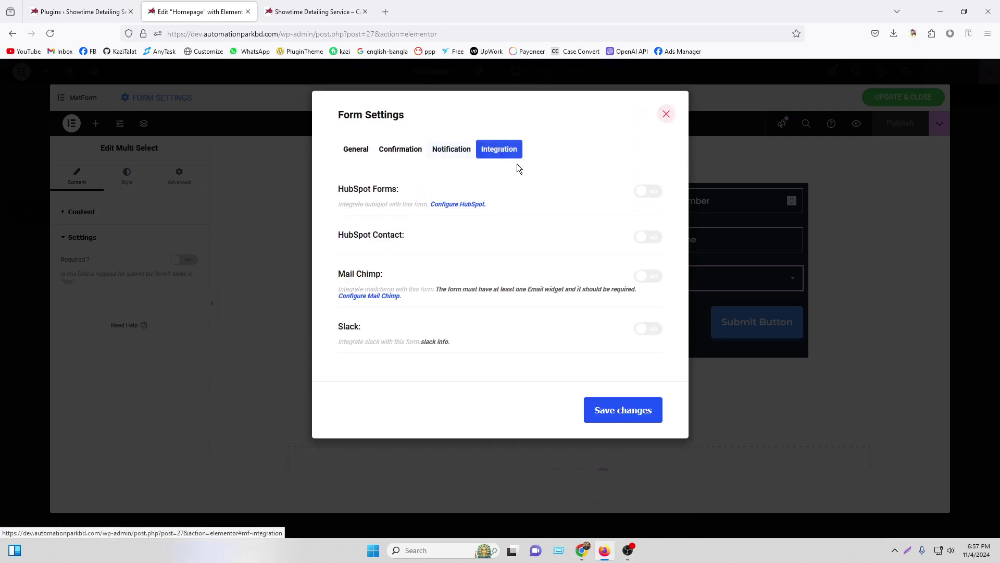
click(453, 154)
scroll(597, 365, down, 5)
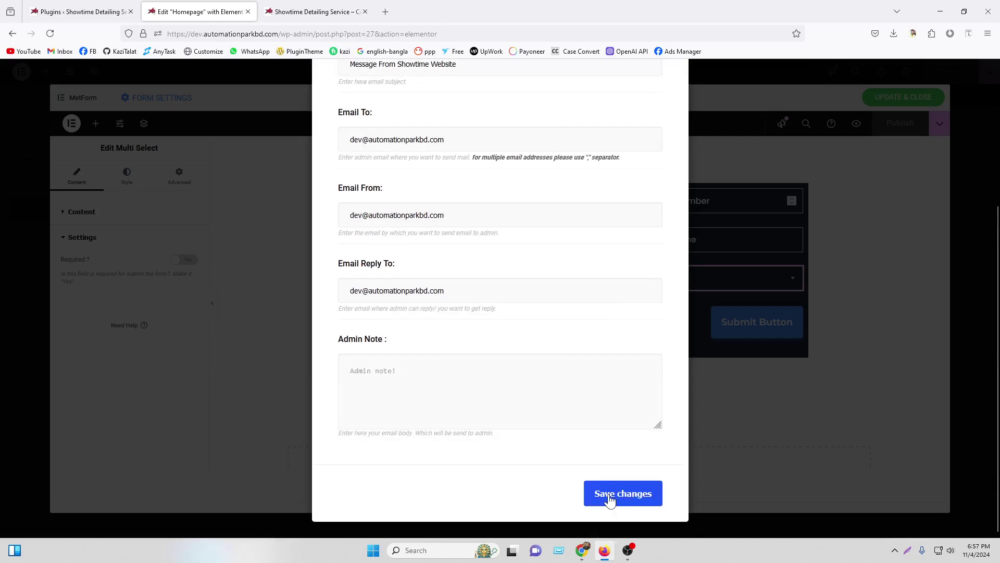
click(606, 495)
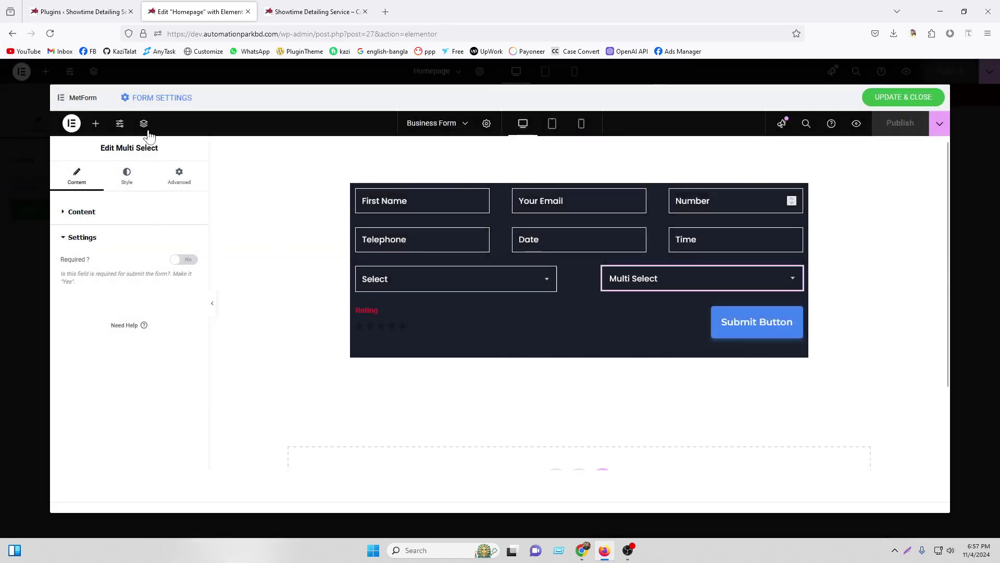
click(151, 97)
click(391, 148)
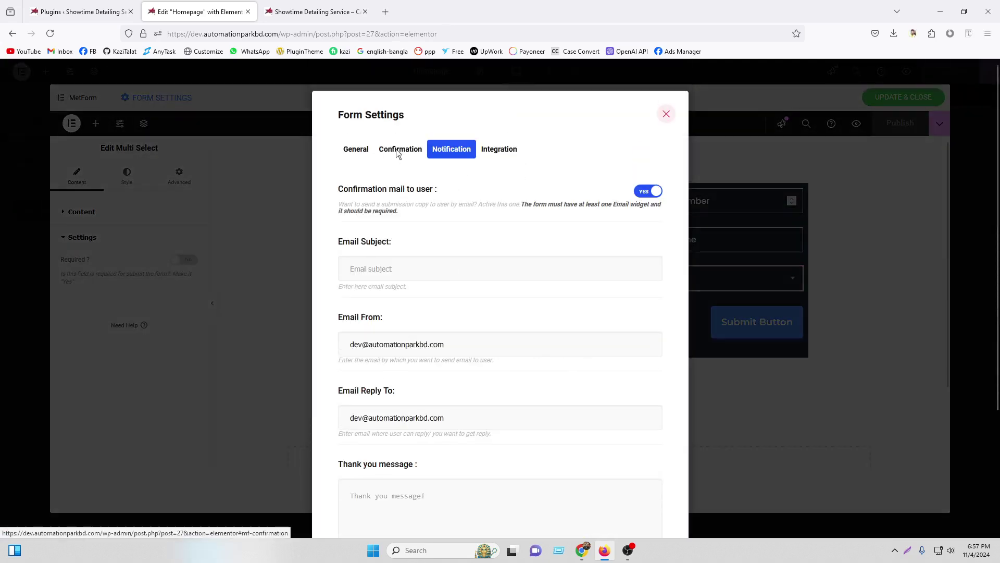
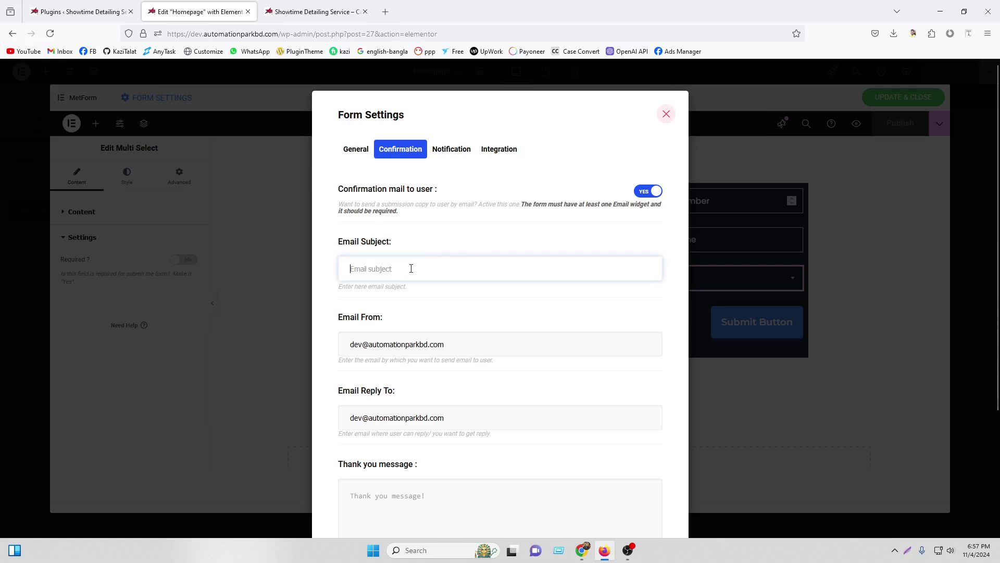
Enter confirmation subject 'Email From Show Time', select the sender address, save, and close the editor
text(ail From Show Time)
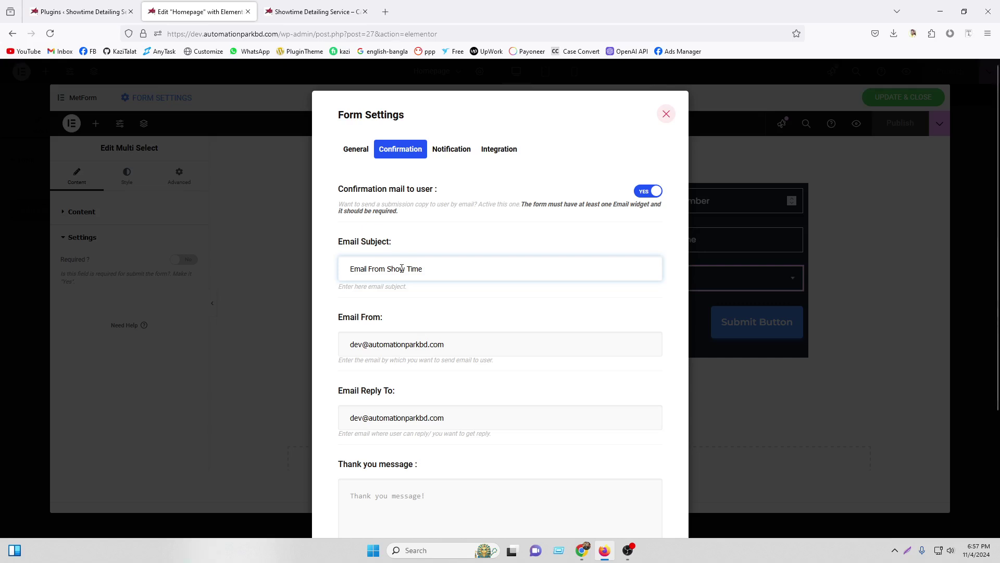
drag(450, 347, 324, 340)
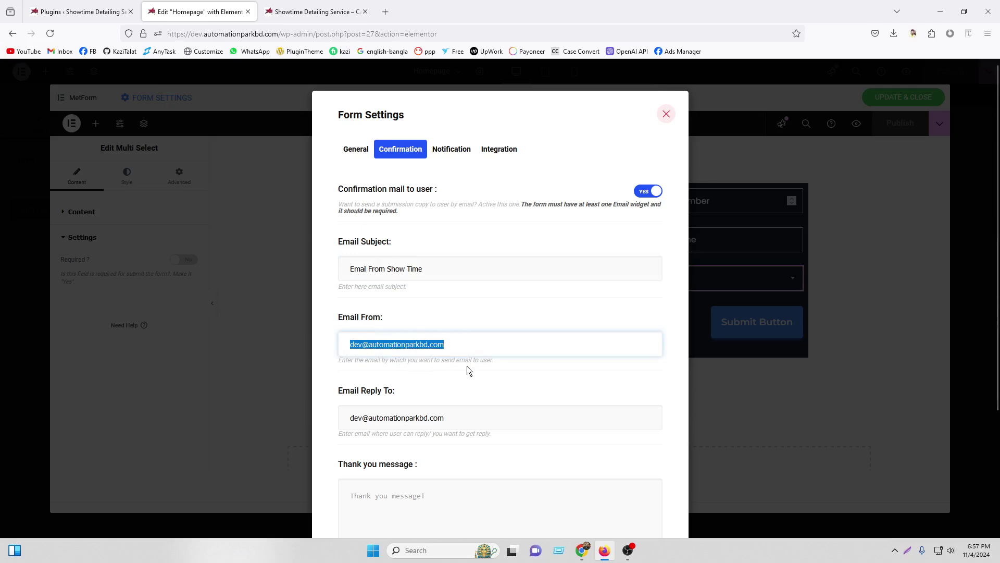
scroll(353, 333, down, 2)
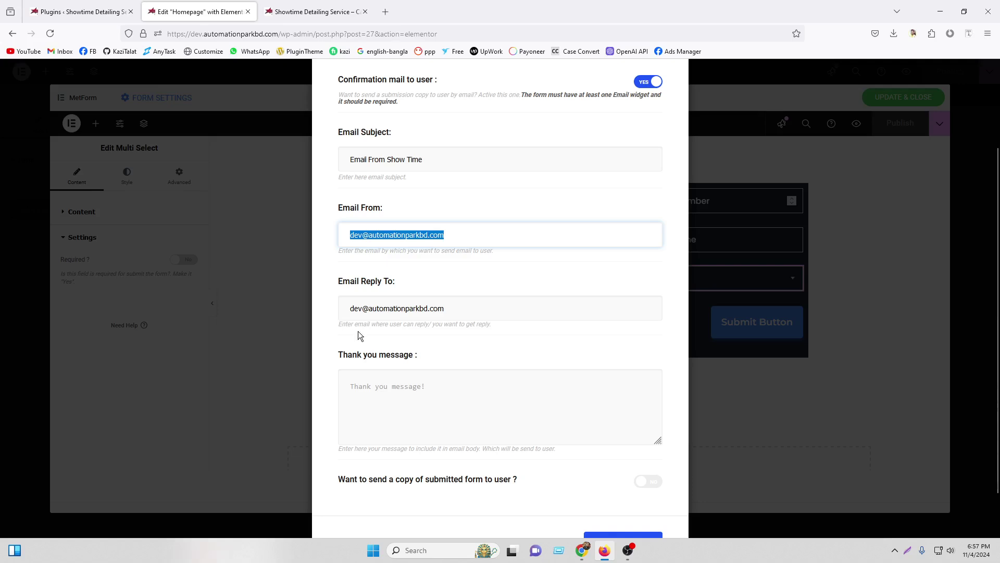
scroll(471, 388, down, 1)
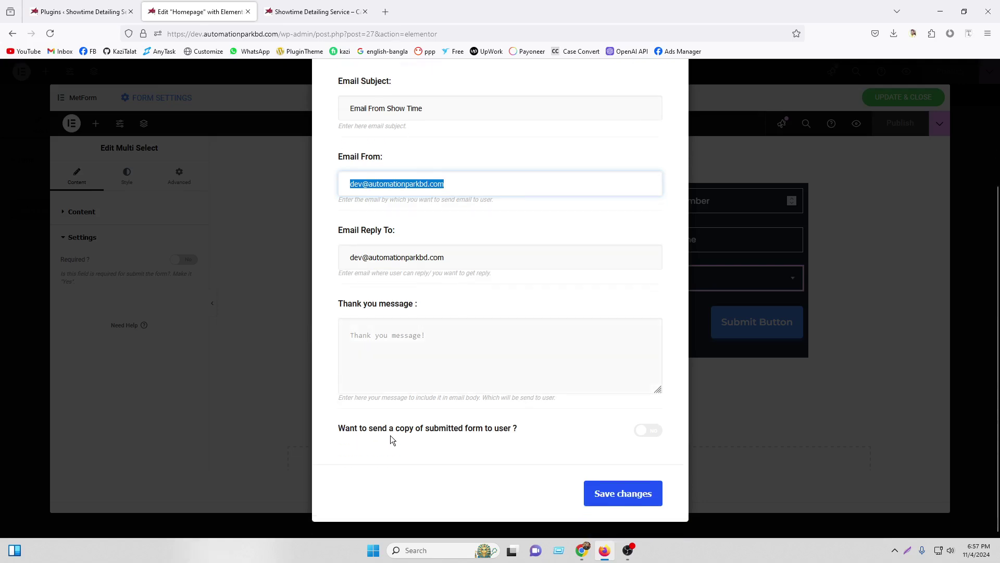
click(613, 501)
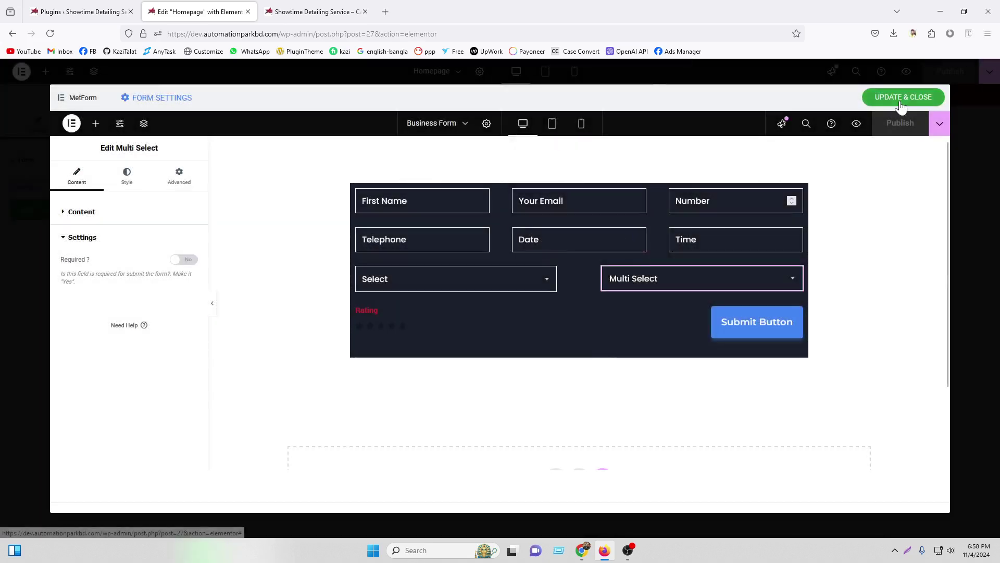
click(902, 100)
Give the form container a Strongest text global background colour and publish the homepage
click(949, 72)
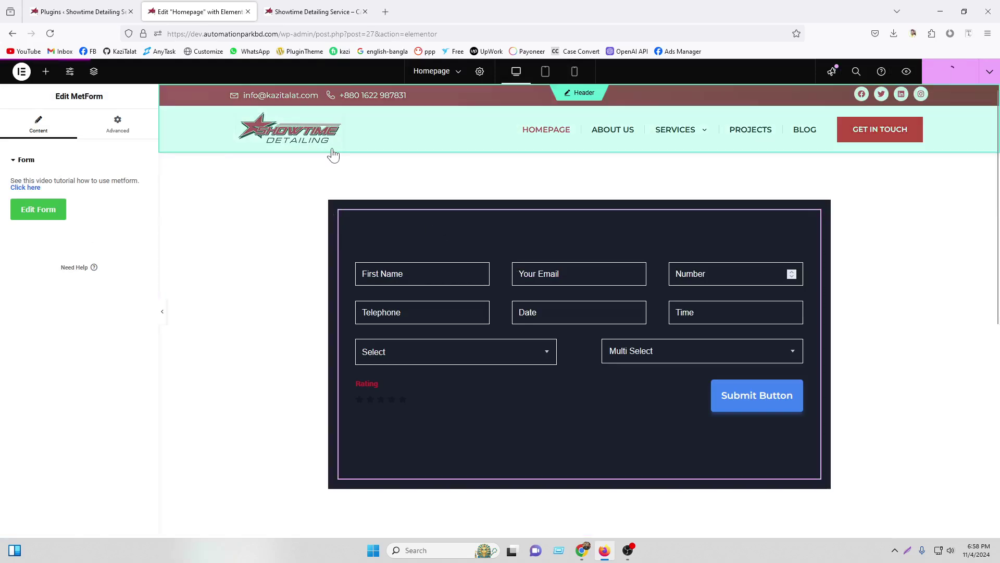
click(336, 208)
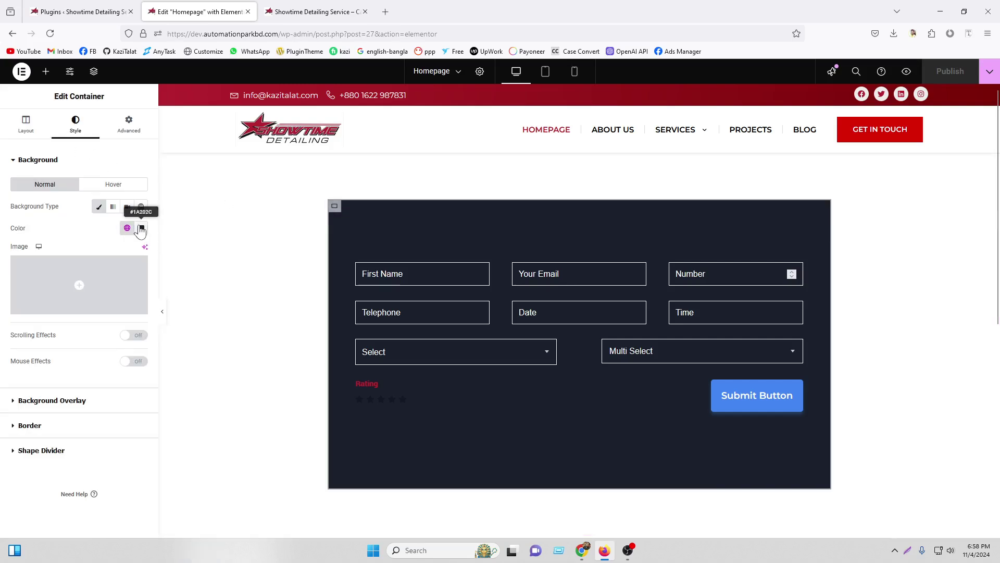
click(141, 230)
click(157, 249)
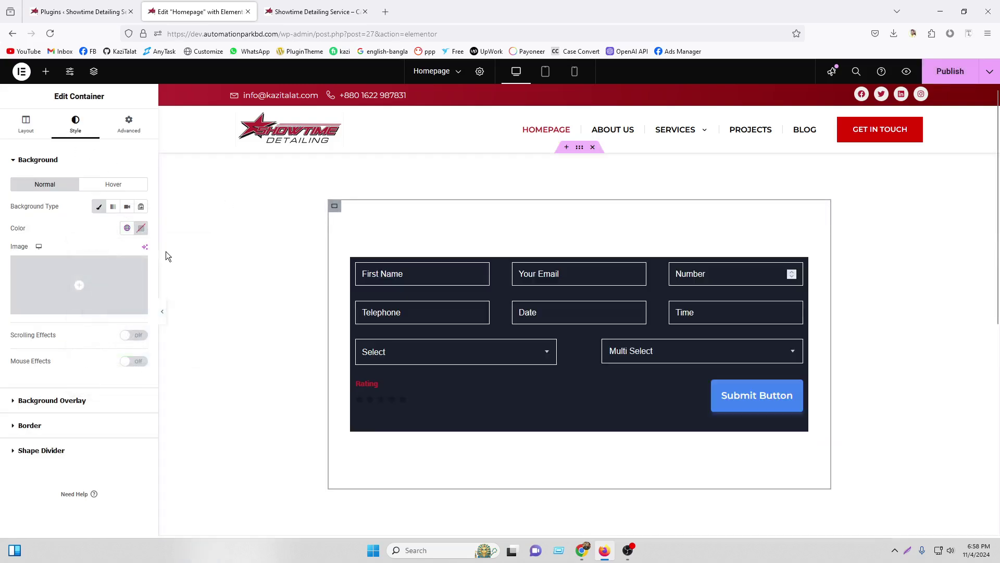
click(127, 227)
click(62, 405)
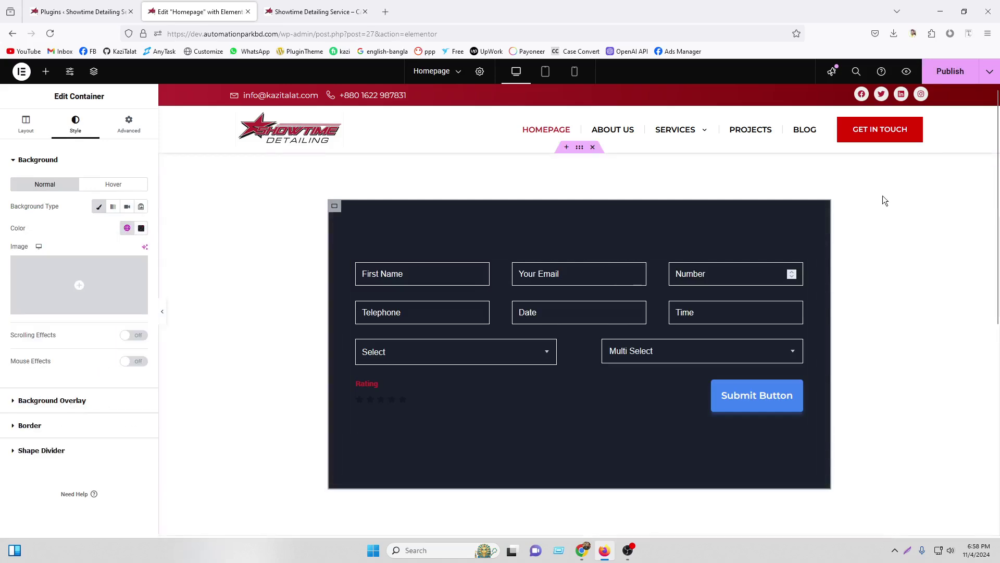
click(950, 71)
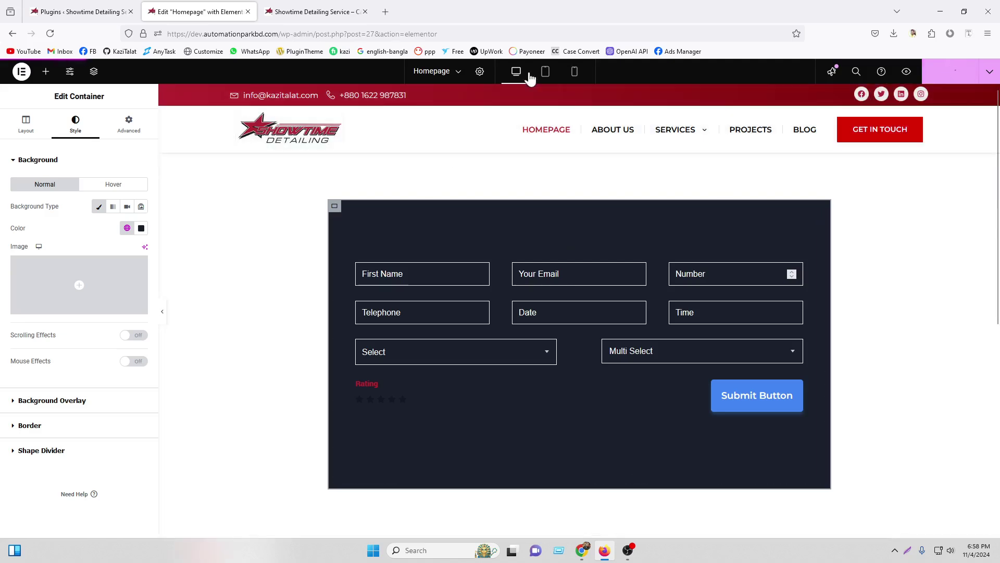
Preview the homepage at tablet and mobile widths, then return to the desktop view
click(545, 72)
click(574, 73)
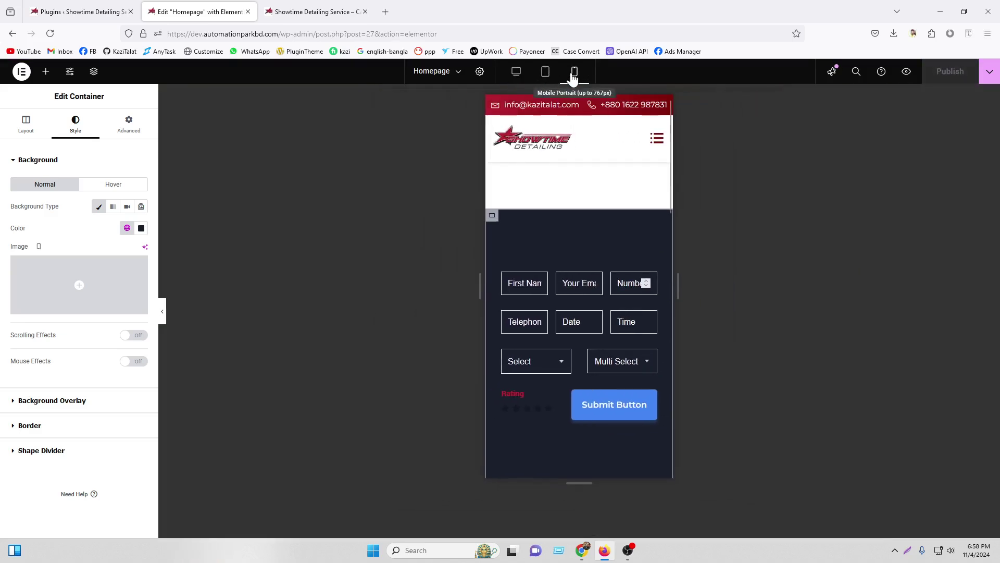
scroll(563, 242, down, 2)
scroll(537, 243, up, 2)
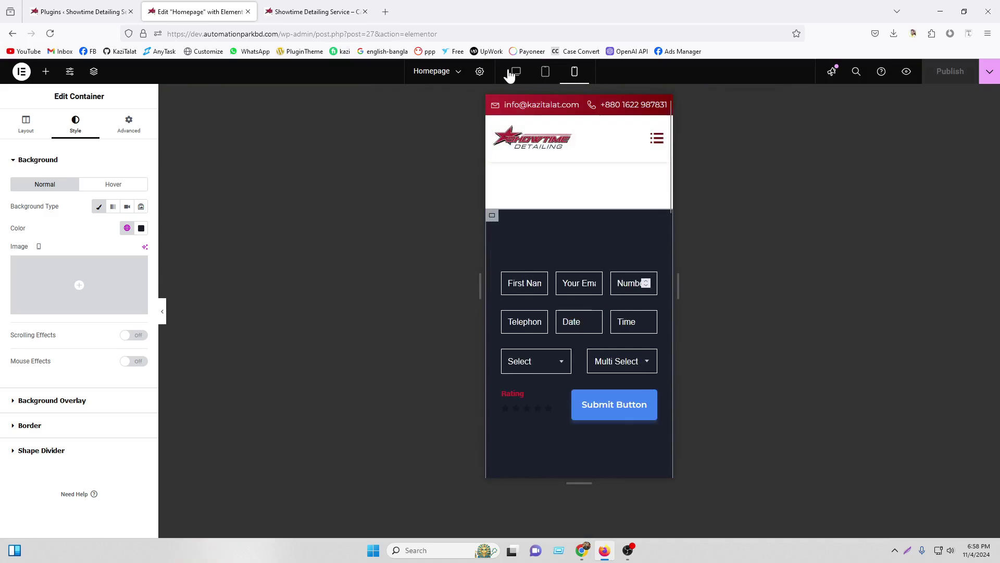
click(515, 72)
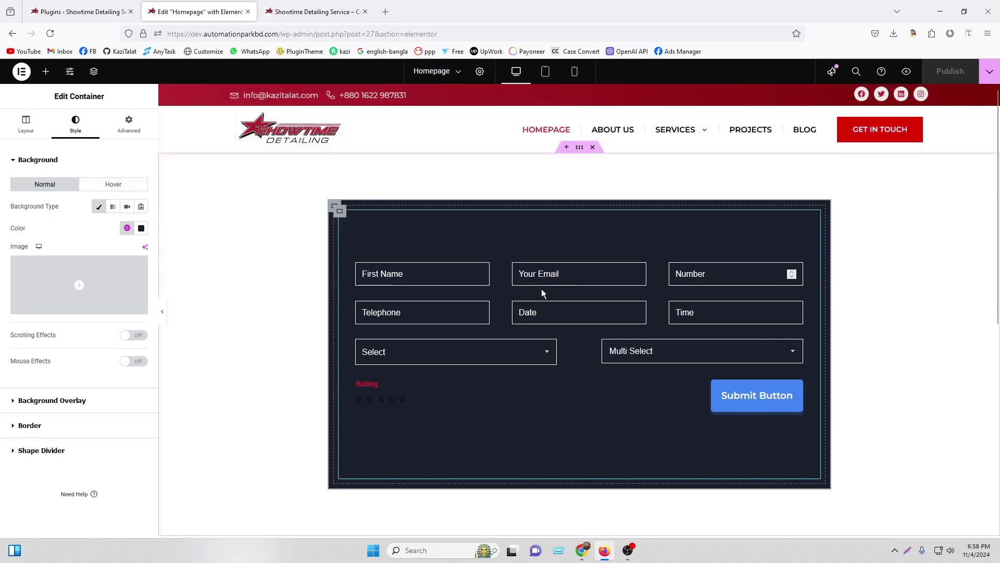
Open the embedded Business Form in the MetForm form editor
click(354, 224)
click(46, 210)
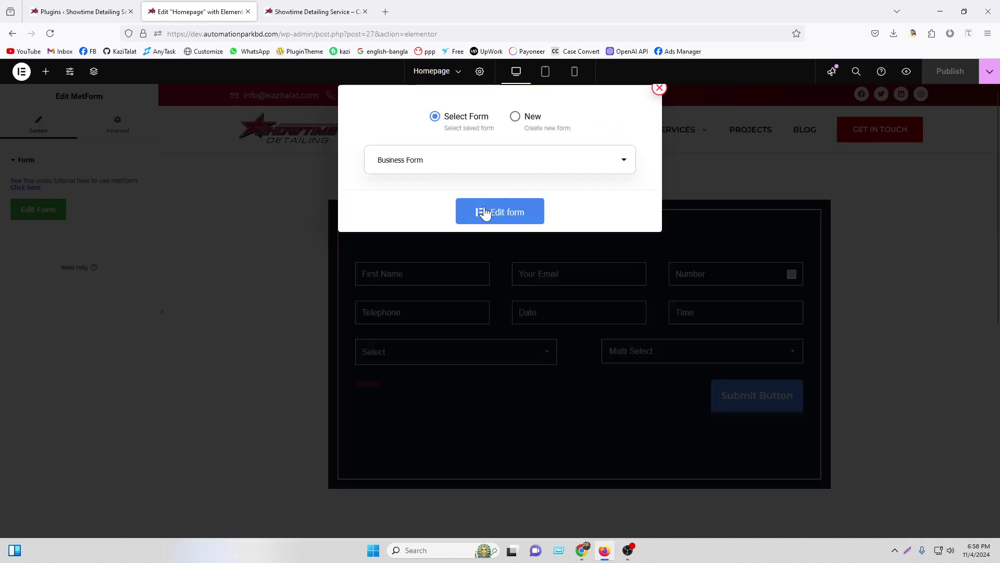
click(483, 213)
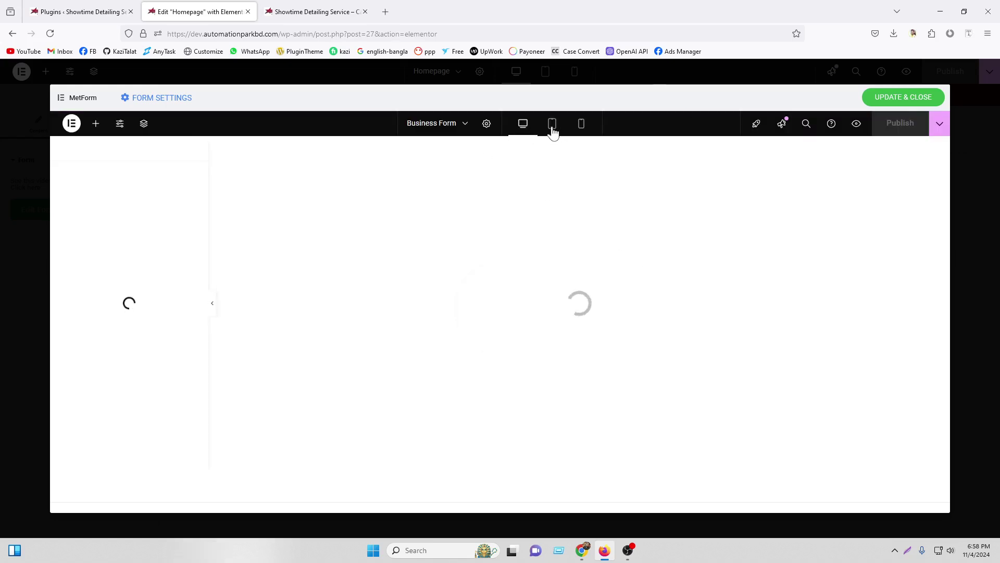
Set the First Name field's custom width to 100 percent
click(553, 131)
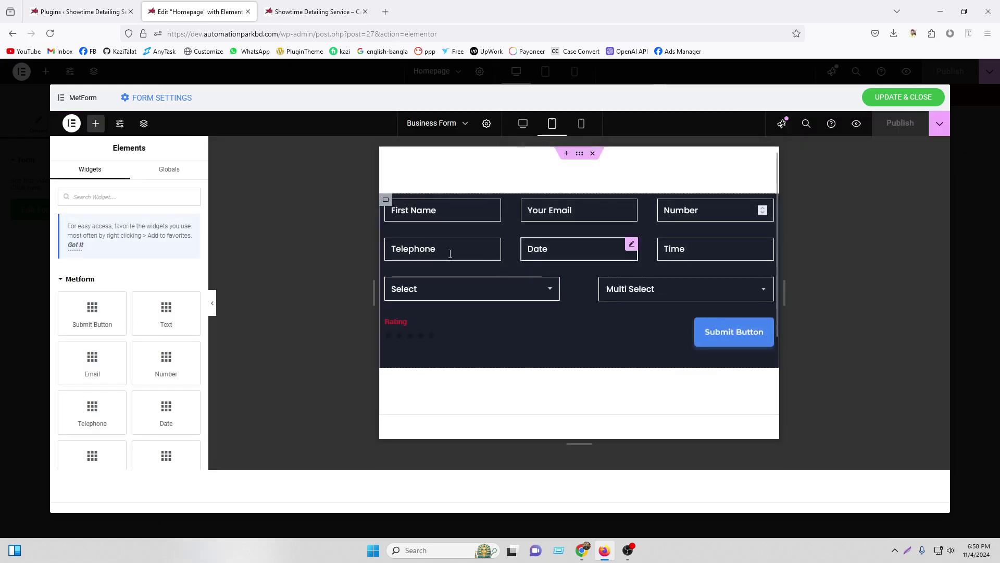
click(583, 125)
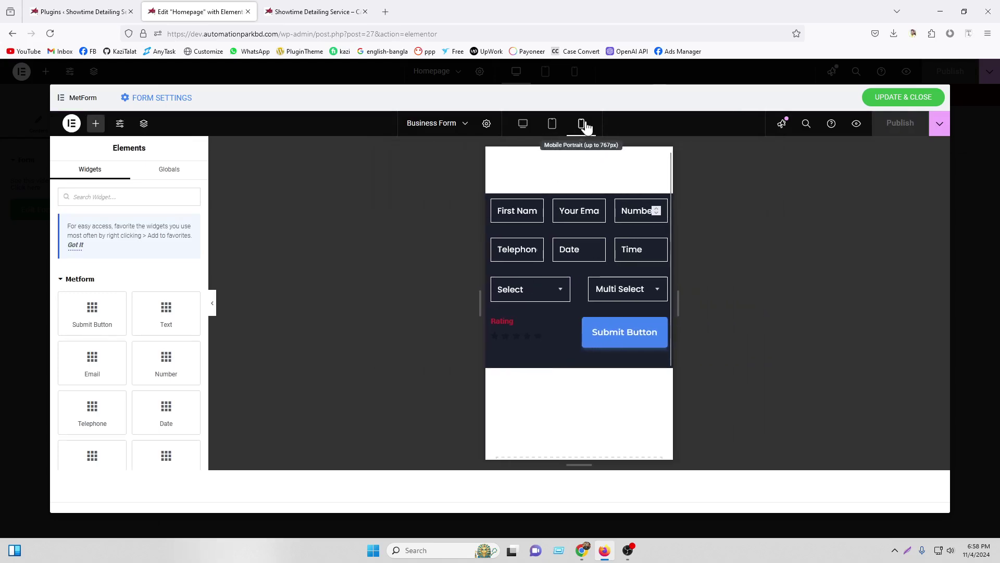
click(539, 207)
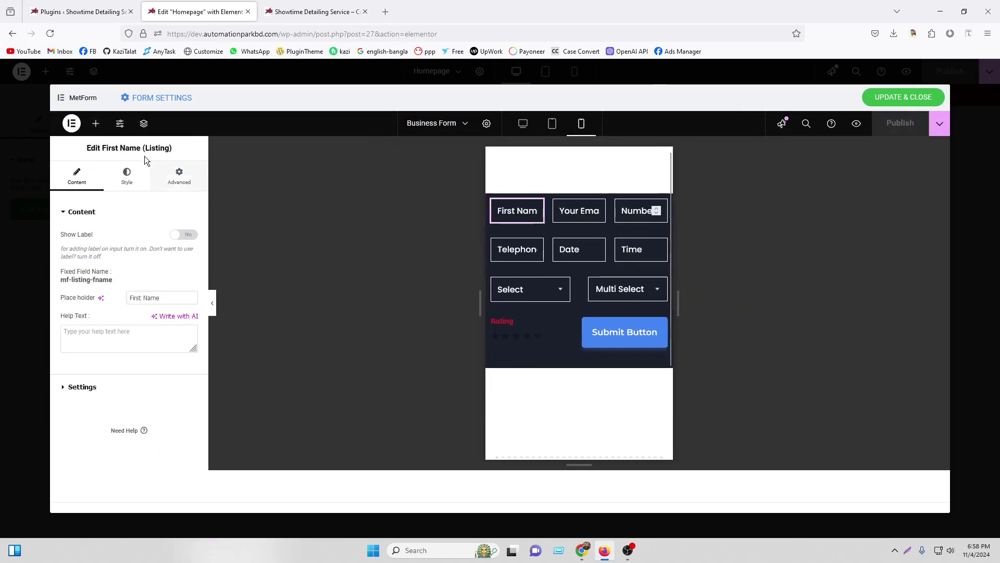
click(179, 176)
click(186, 339)
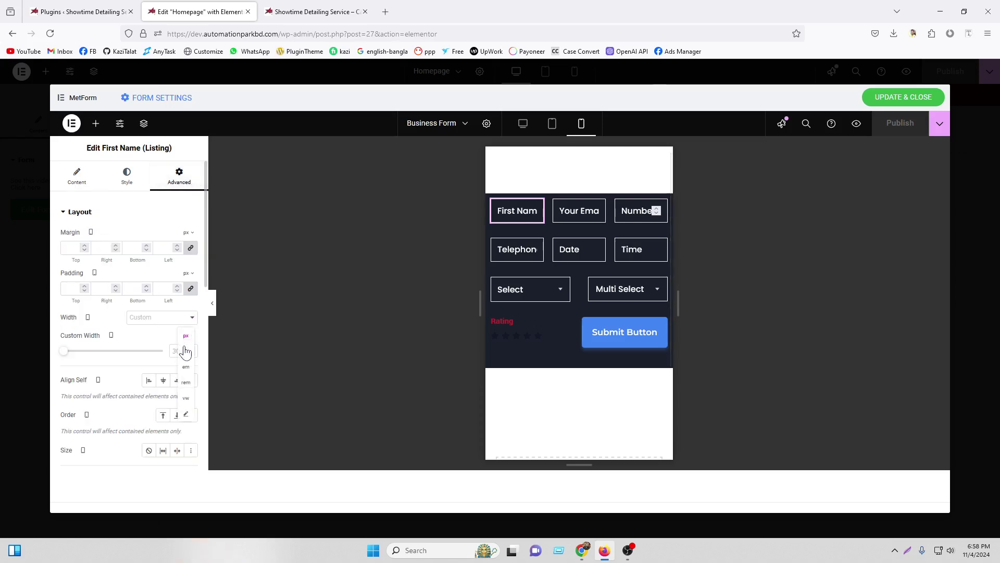
click(185, 351)
text(100)
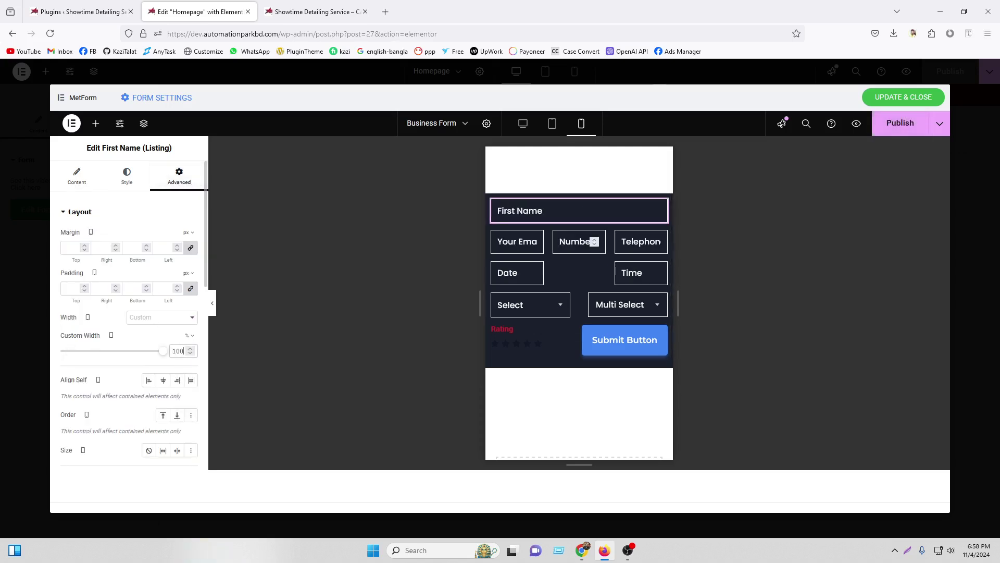
Copy the First Name style onto the Your Email, Number, Telephone and Date fields
right_click(539, 212)
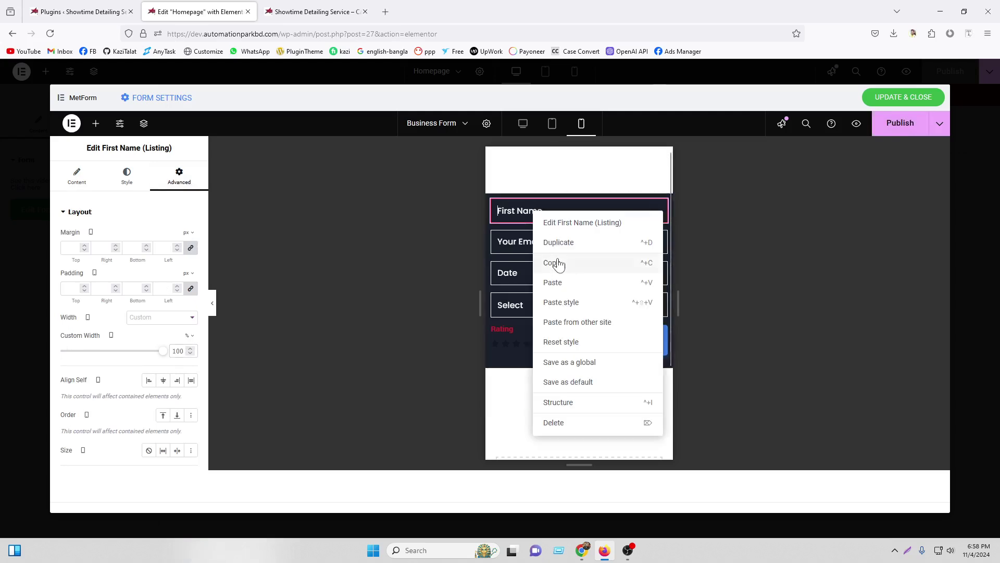
click(539, 246)
right_click(532, 249)
click(547, 330)
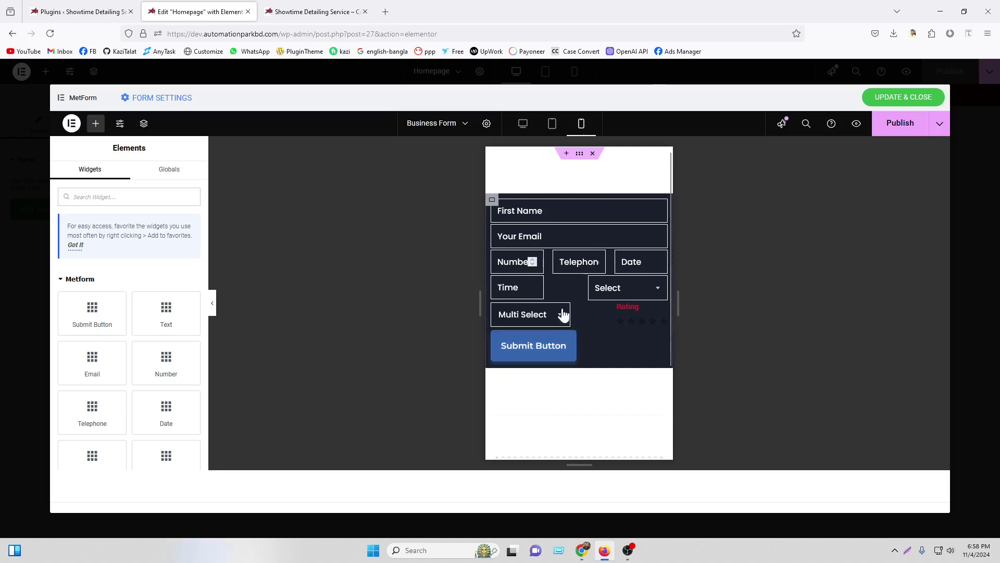
right_click(519, 263)
click(545, 336)
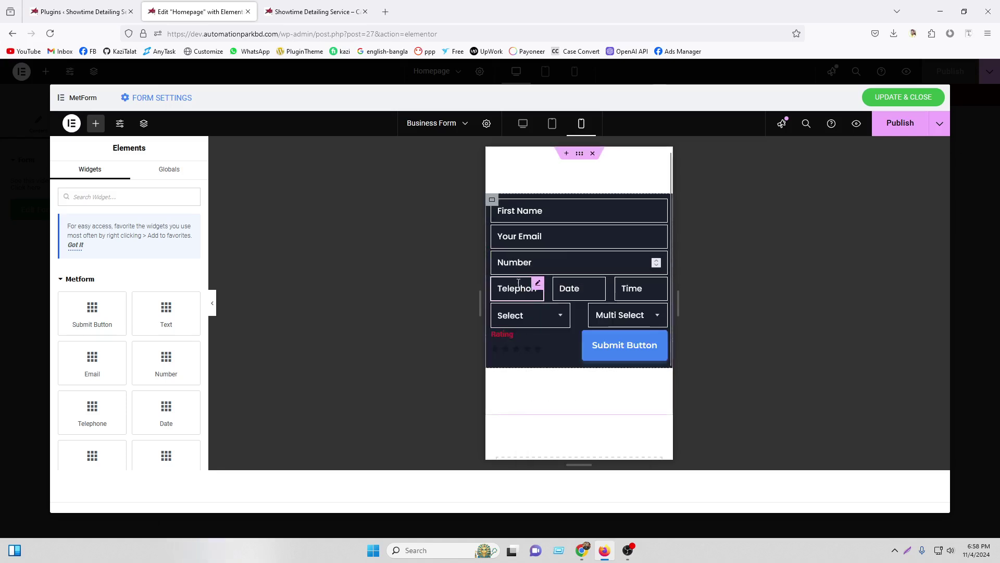
right_click(518, 288)
click(546, 341)
right_click(529, 315)
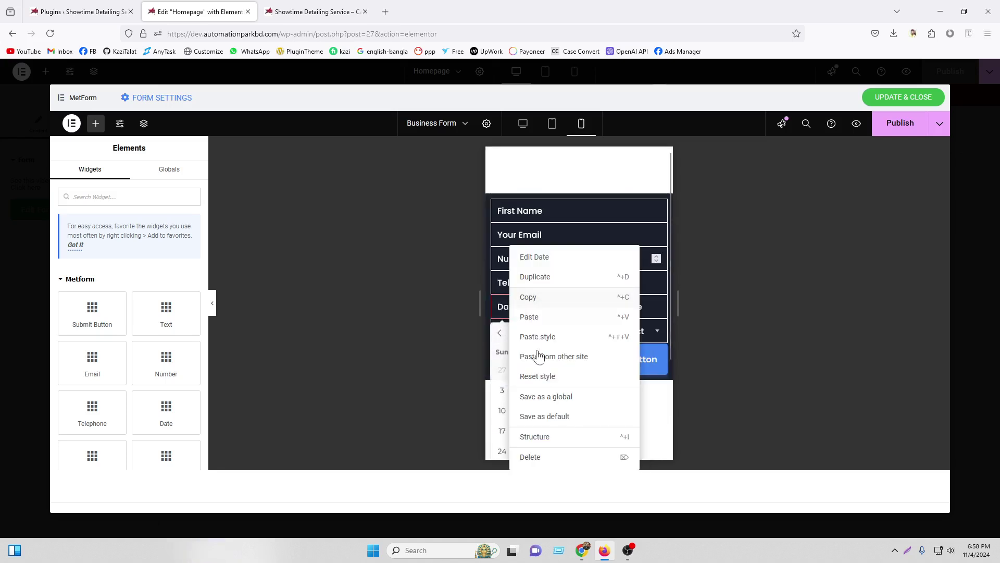
click(545, 339)
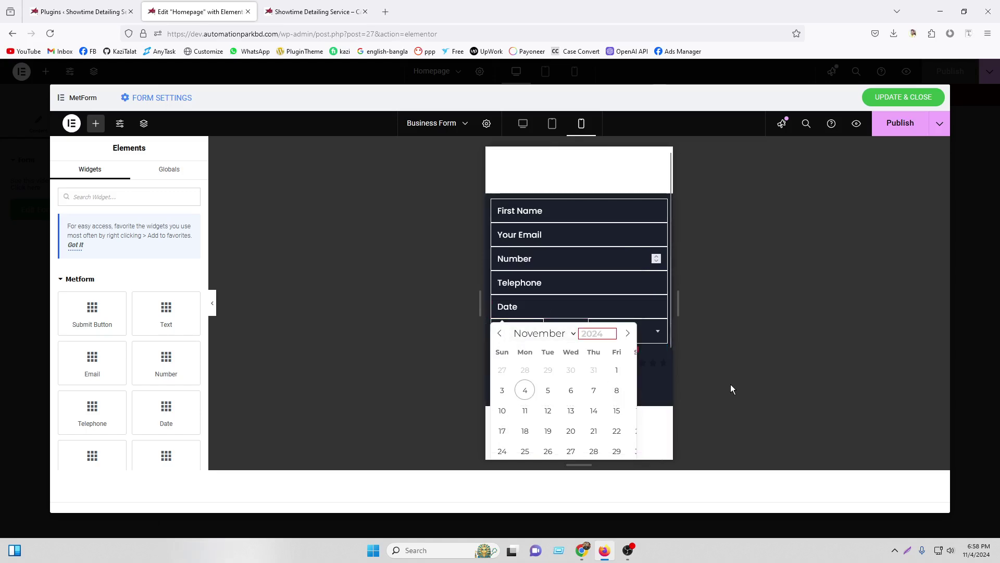
Paste the copied style onto the Time, Select and Multi Select fields
click(584, 310)
click(584, 289)
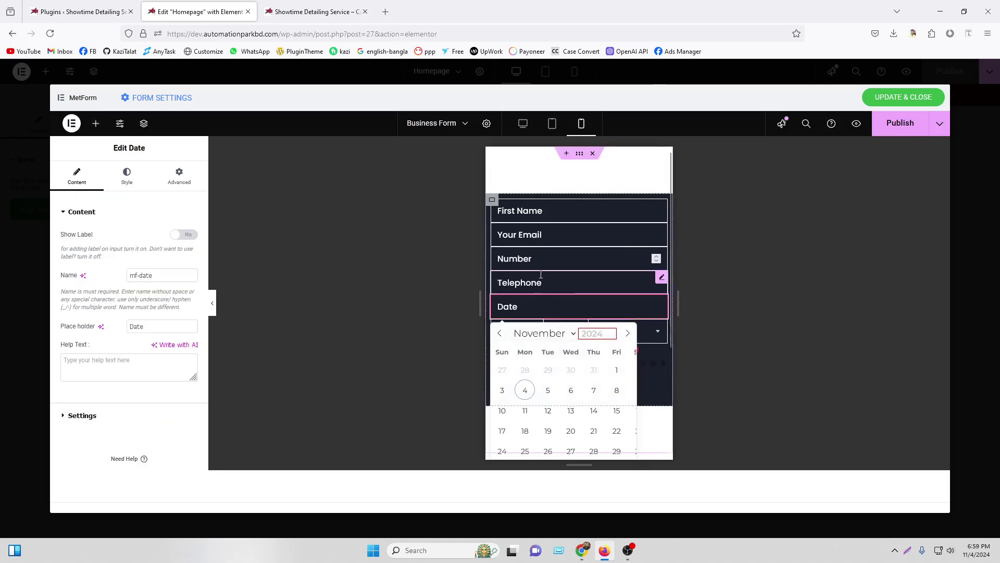
right_click(503, 329)
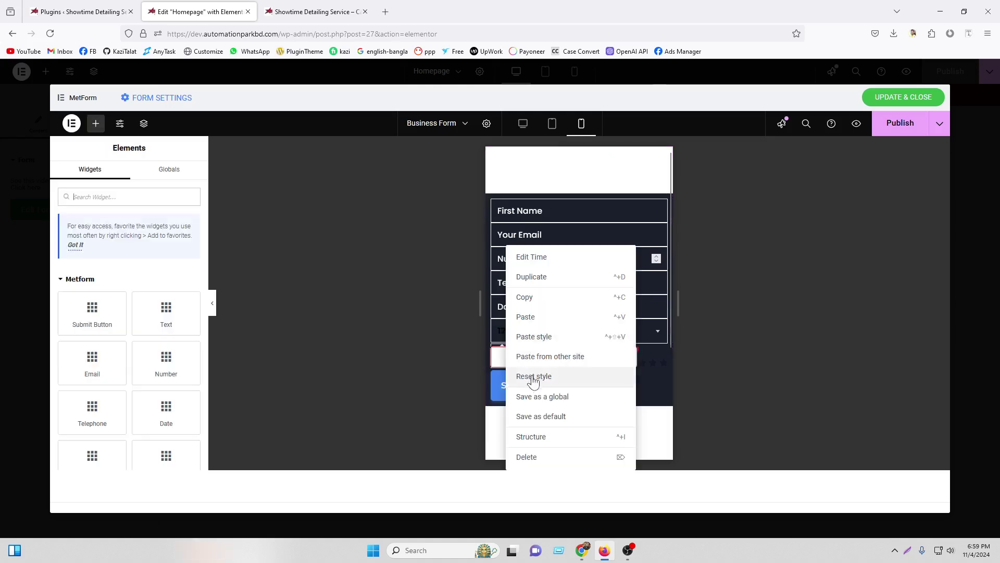
click(534, 337)
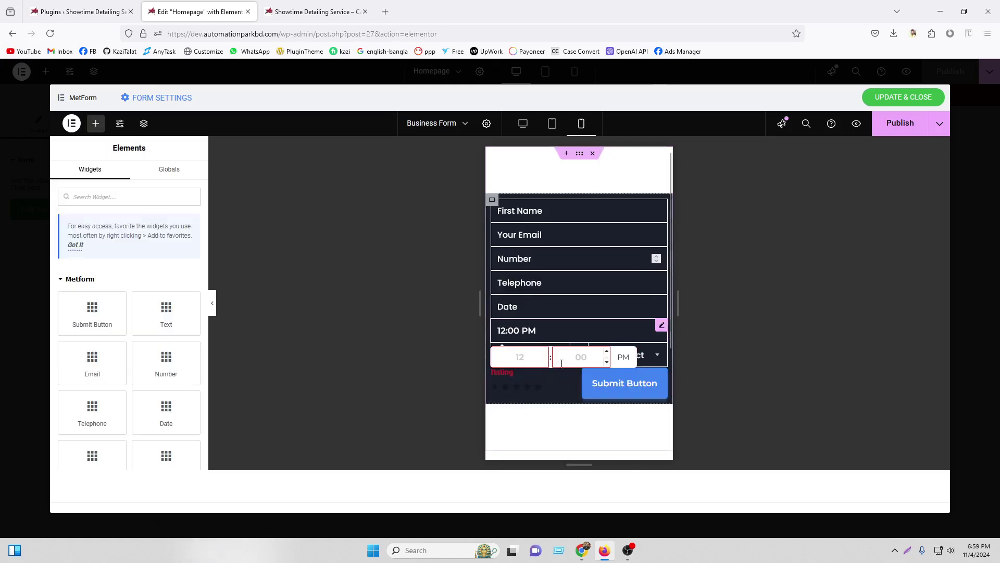
click(595, 289)
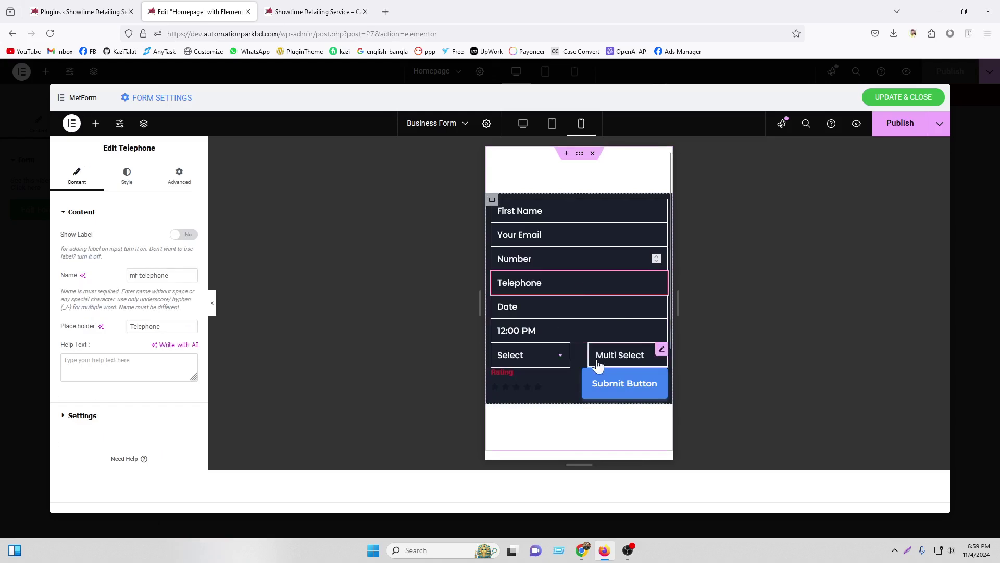
right_click(521, 362)
click(542, 338)
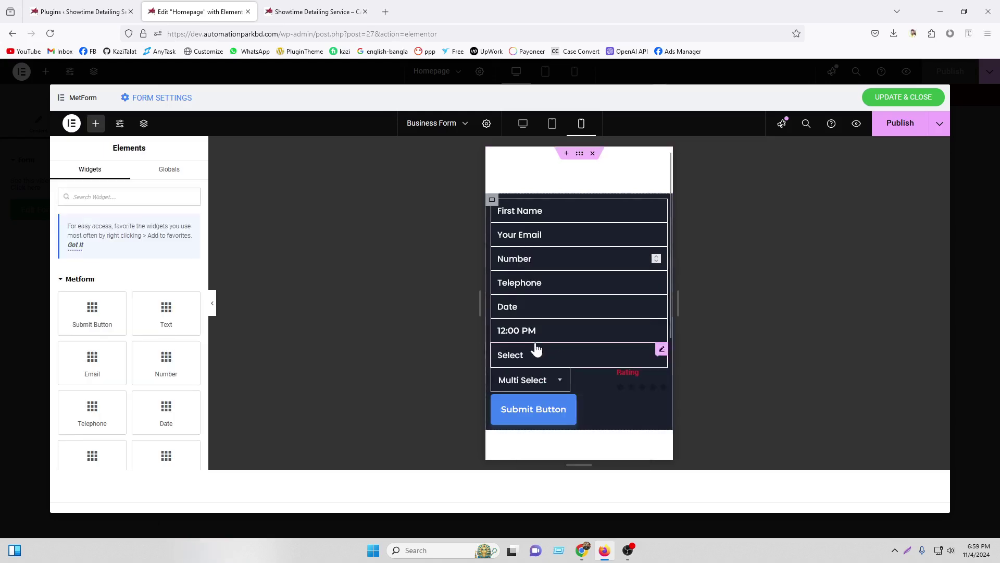
right_click(536, 382)
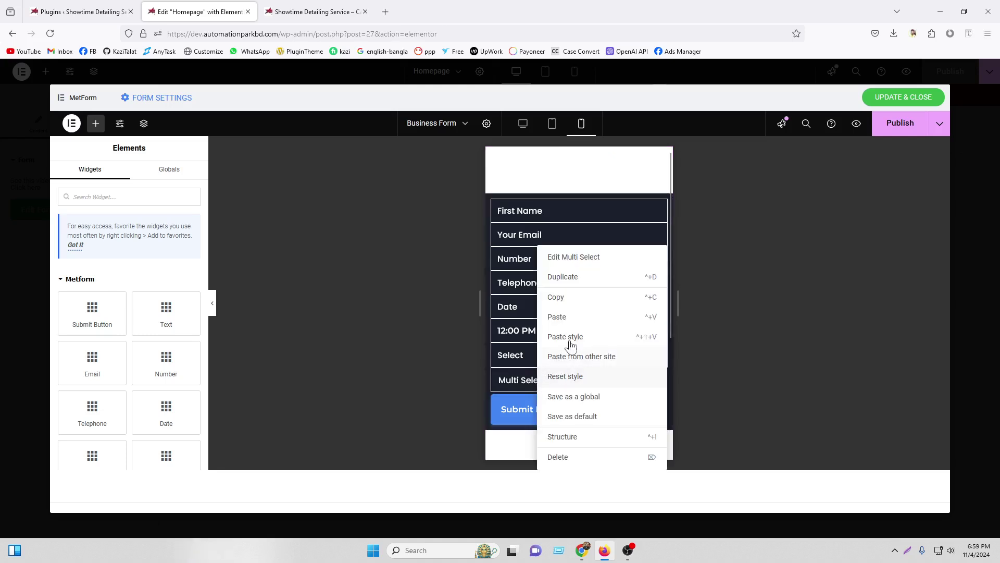
click(568, 338)
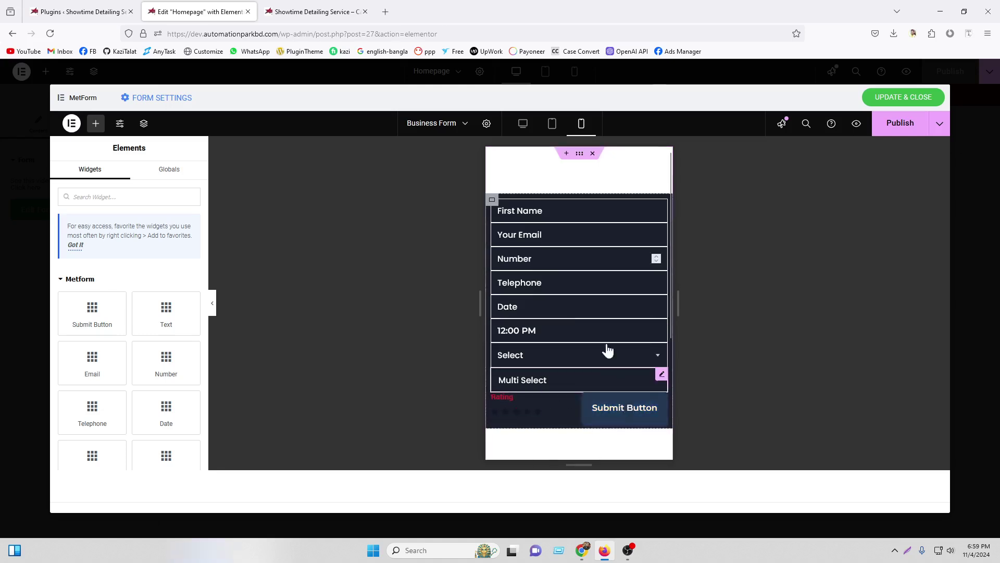
Raise the form container's minimum height to 540 and publish the form
click(492, 200)
scroll(167, 432, down, 3)
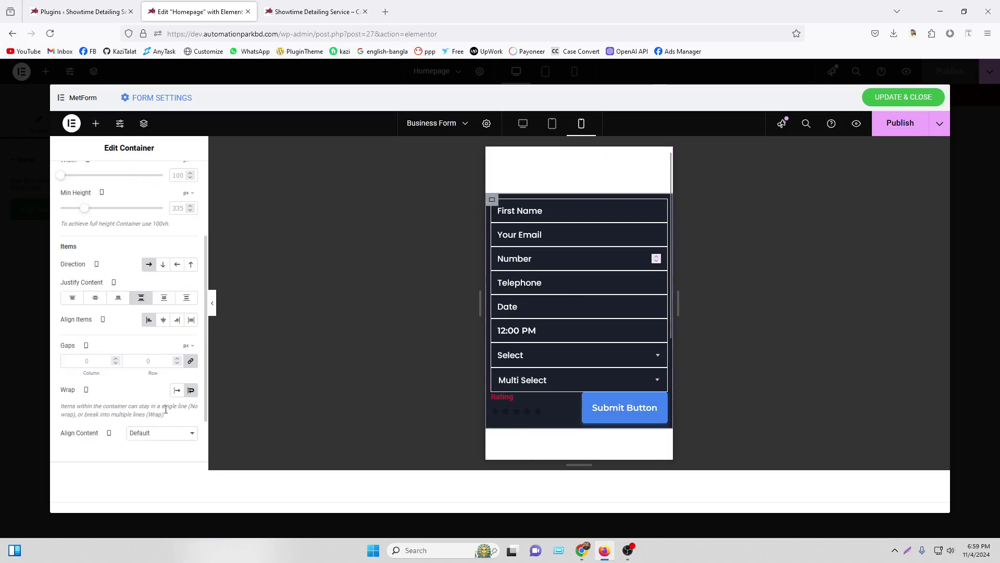
scroll(156, 279, up, 3)
drag(93, 335, 104, 340)
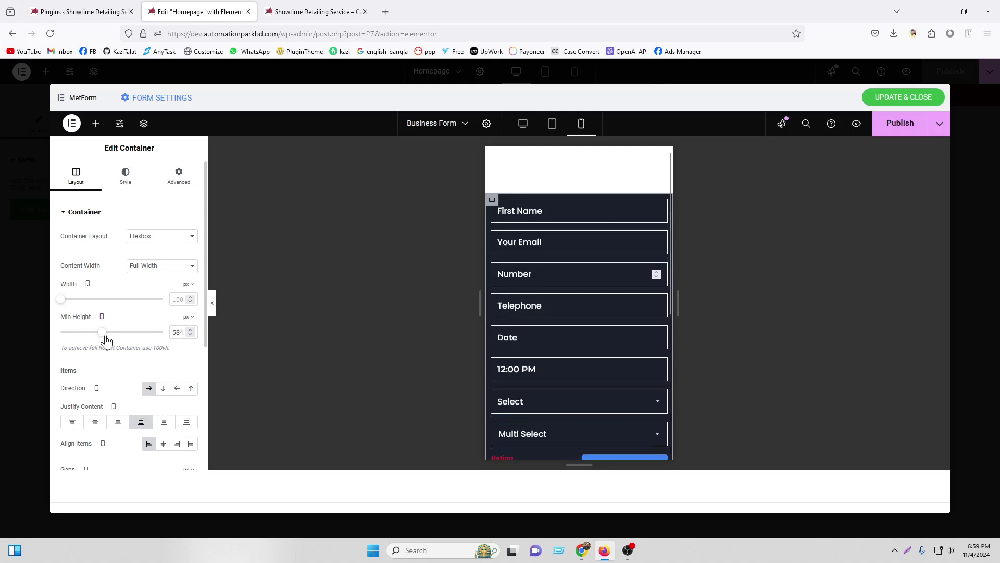
scroll(538, 308, down, 3)
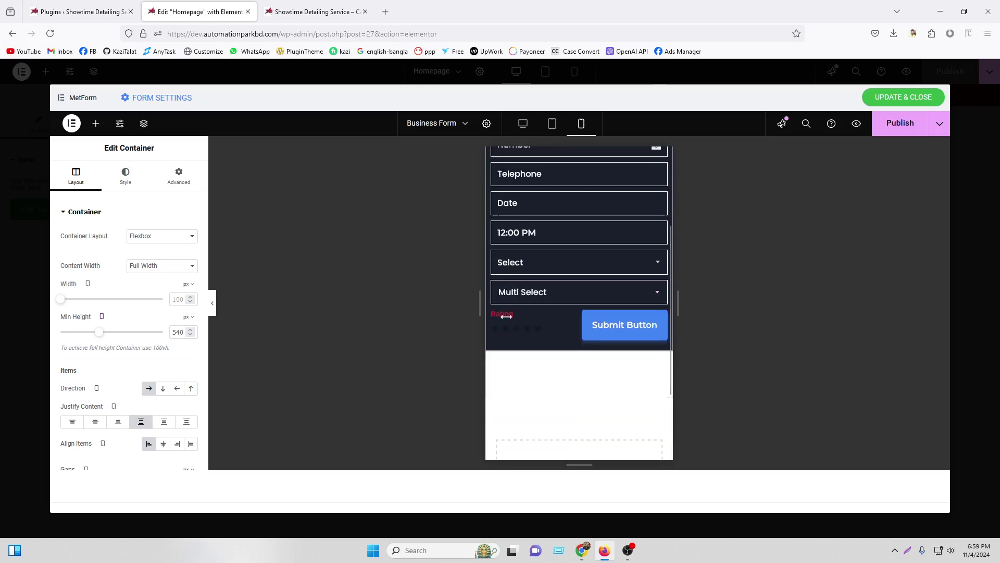
scroll(651, 271, up, 3)
click(895, 124)
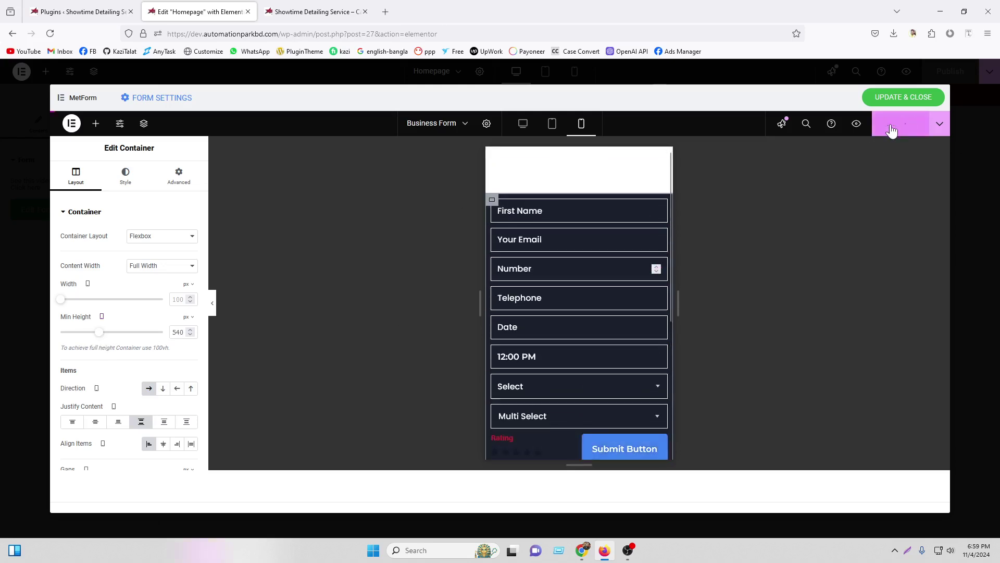
Save the form, publish the homepage, and reload the live site
scroll(566, 257, down, 3)
scroll(601, 286, up, 3)
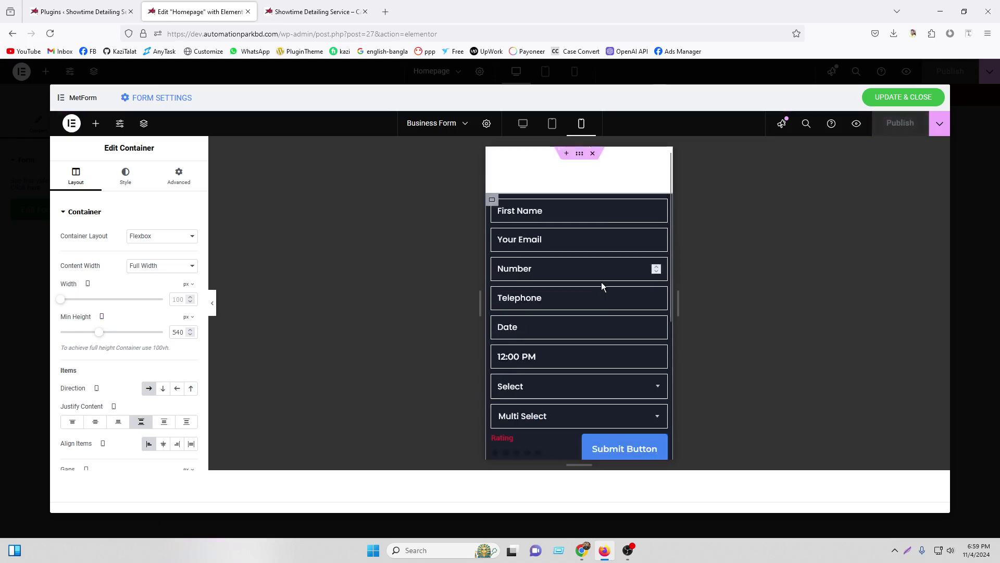
click(898, 103)
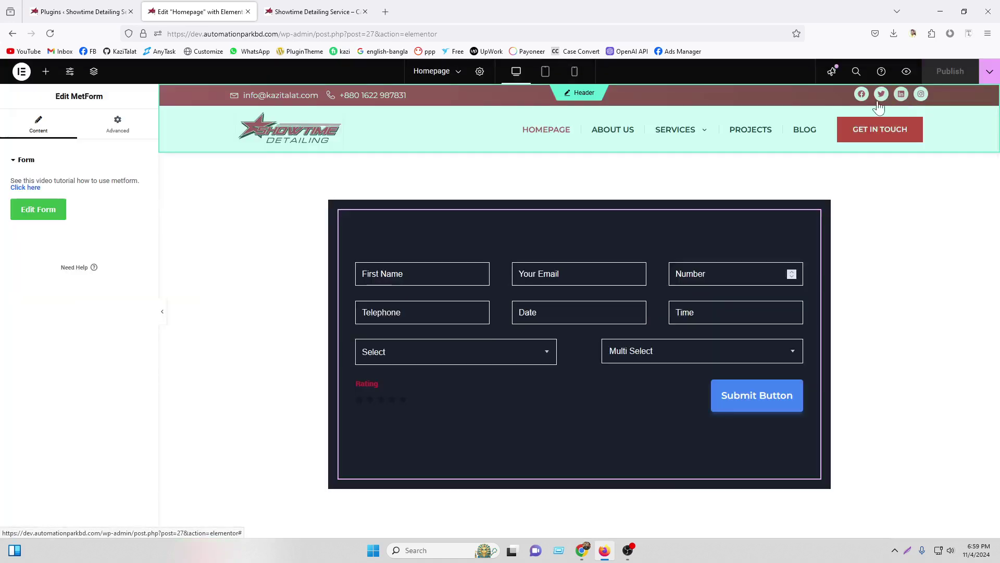
click(948, 76)
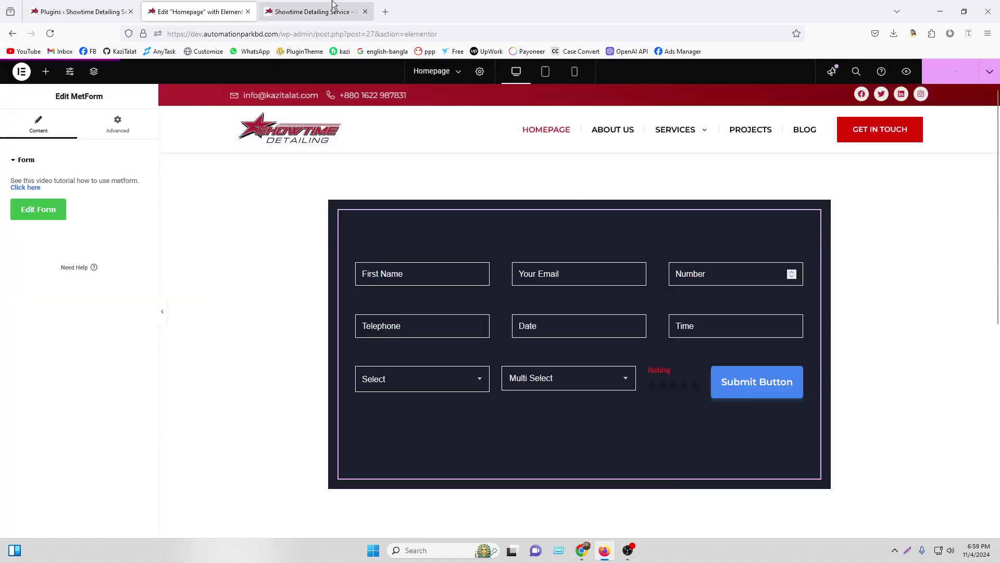
click(313, 12)
key(F5)
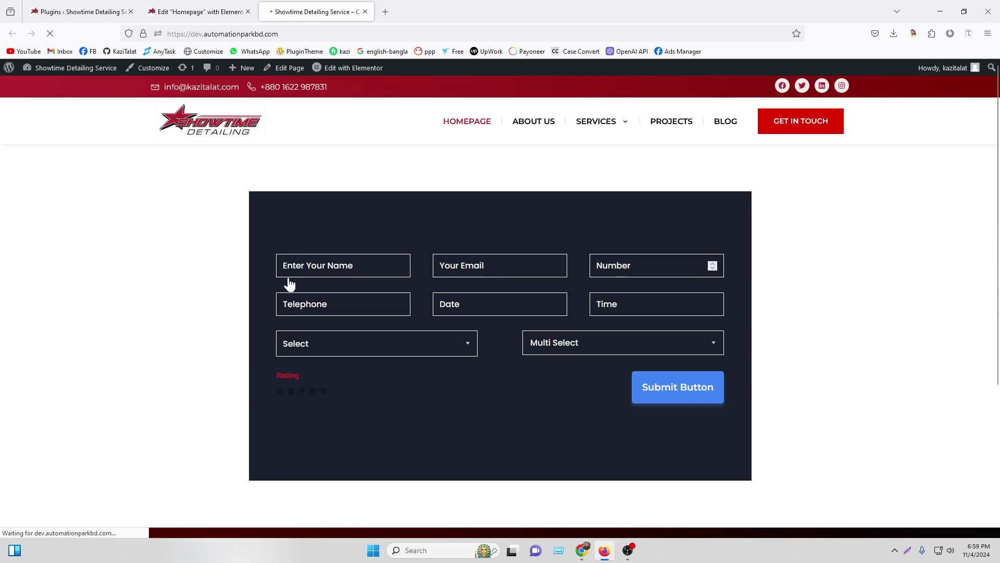
Fill in the name and email from suggestions and enter telephone 123435
click(318, 268)
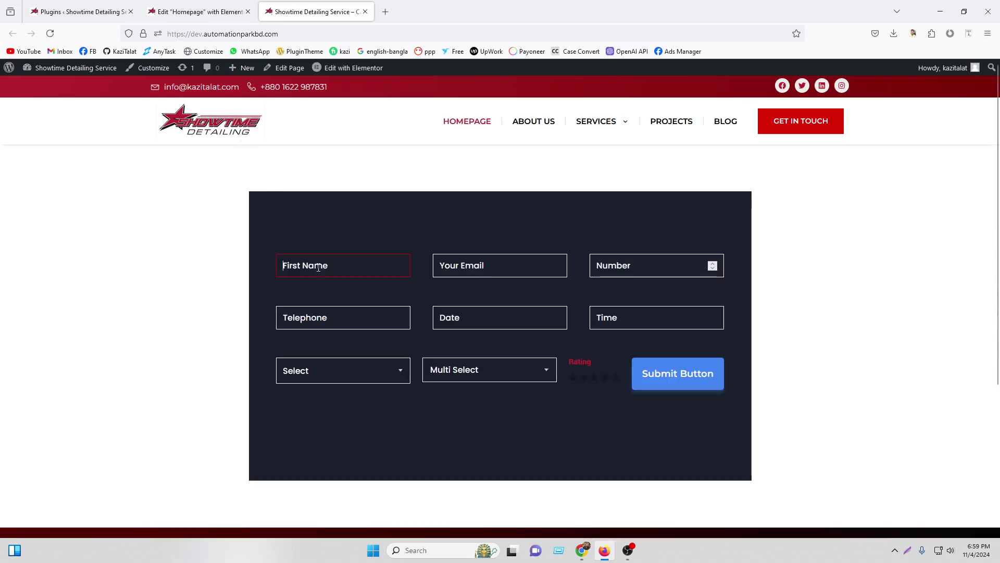
text(kazi)
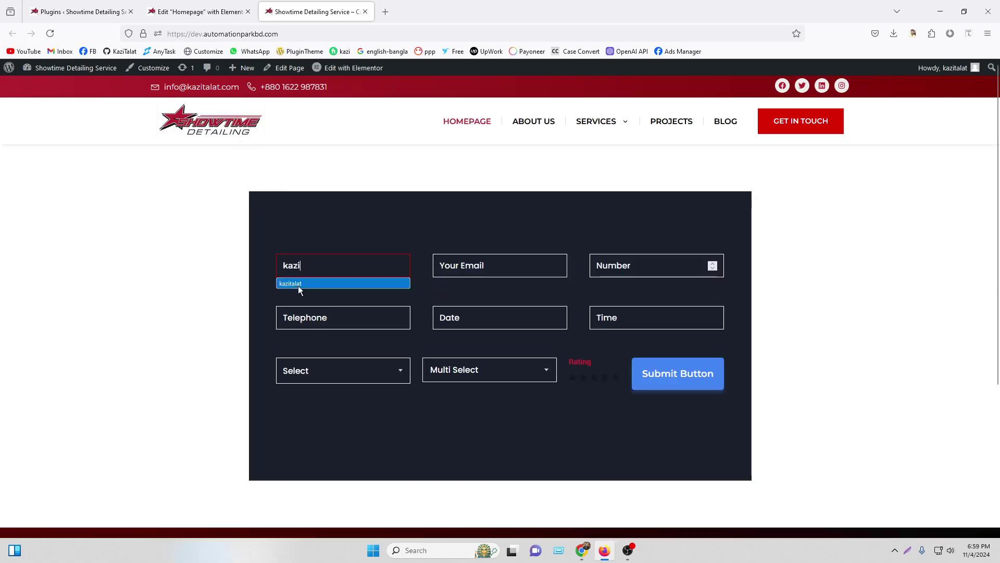
click(300, 284)
click(473, 266)
click(474, 282)
click(626, 263)
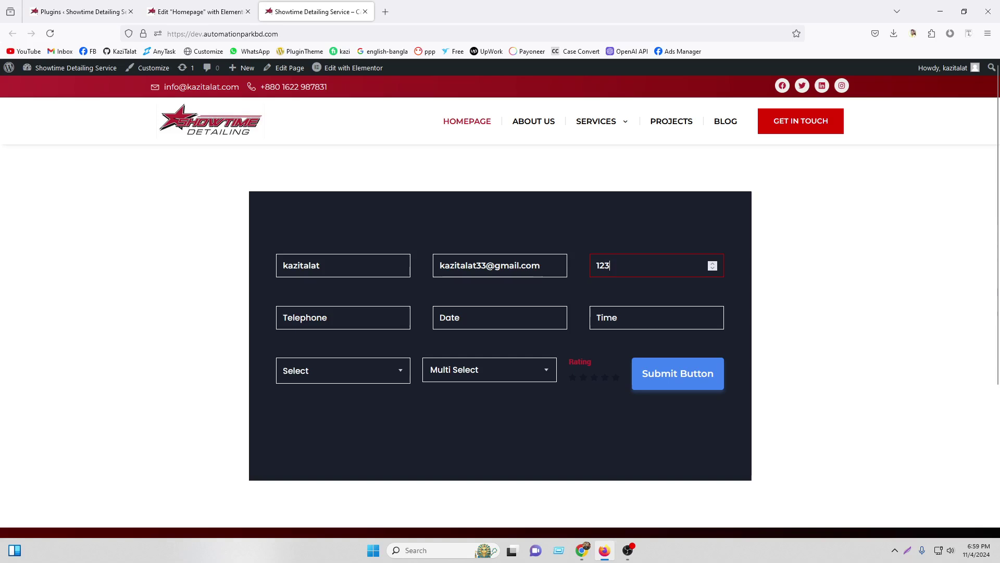
click(331, 314)
text(123435)
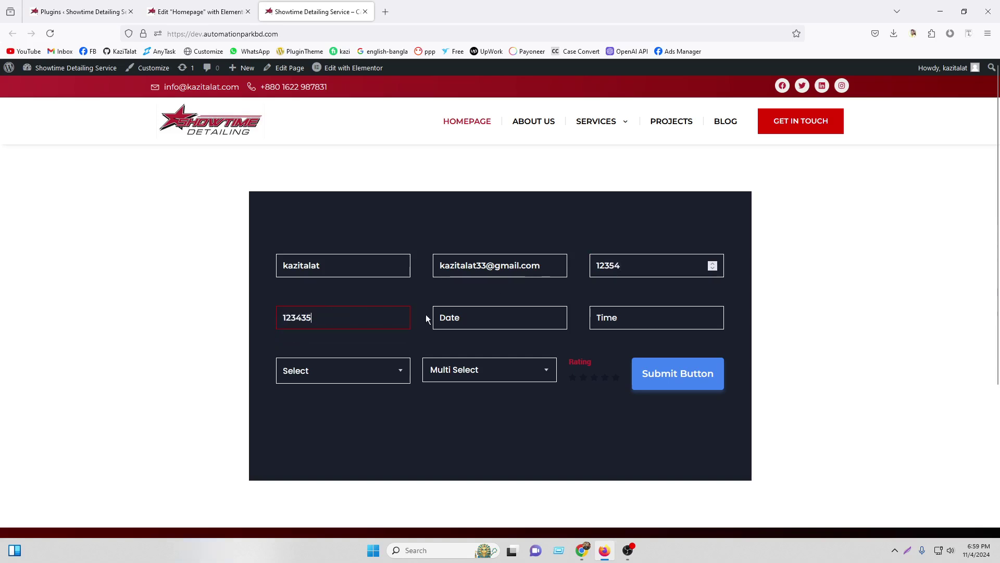
Pick November 6 as the date and 12:00 PM as the time
click(471, 318)
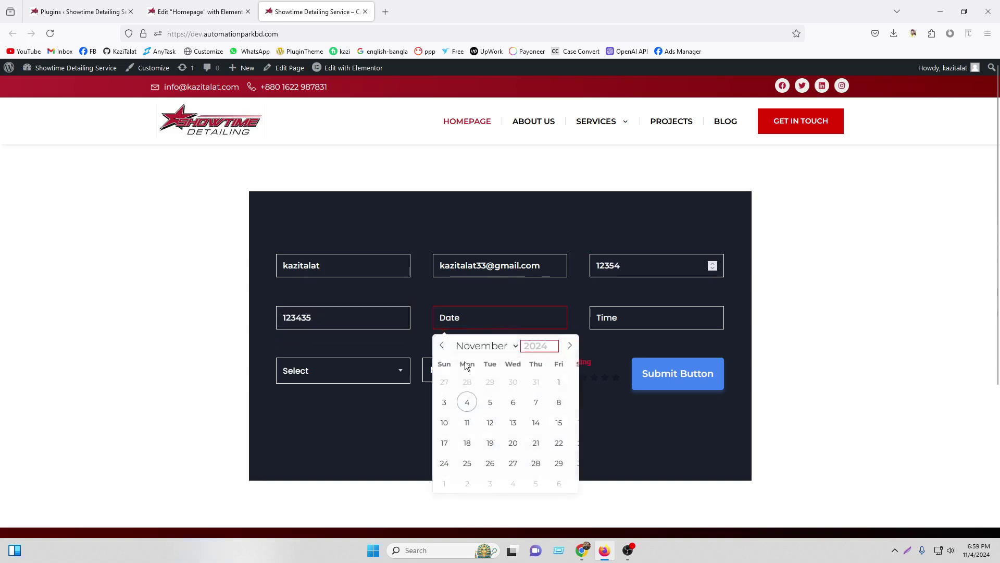
click(514, 401)
click(639, 319)
click(635, 347)
click(558, 356)
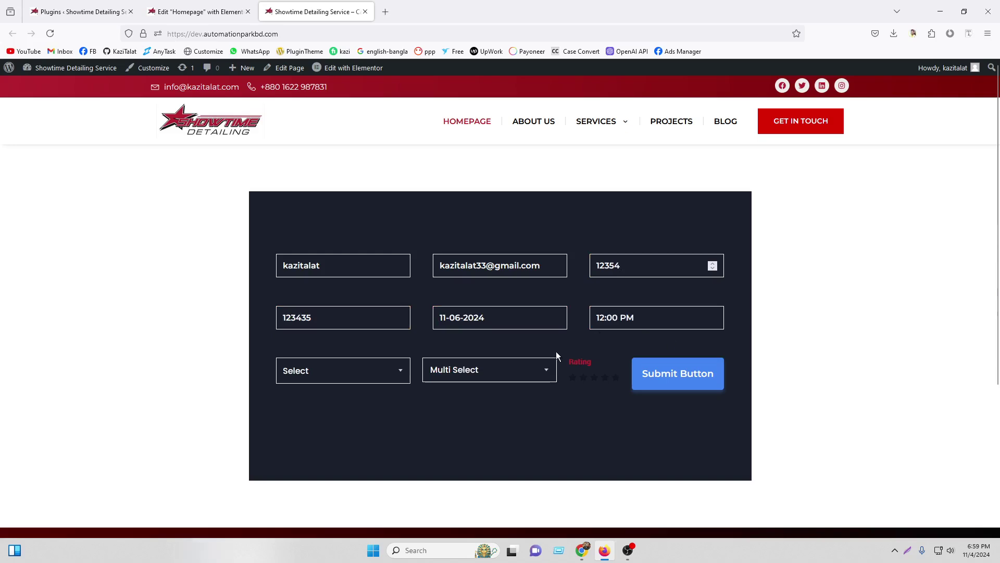
Choose Bangladesh in Select, Nepal and Vutan in Multi Select, rate five stars, and submit
click(338, 367)
click(335, 394)
click(508, 371)
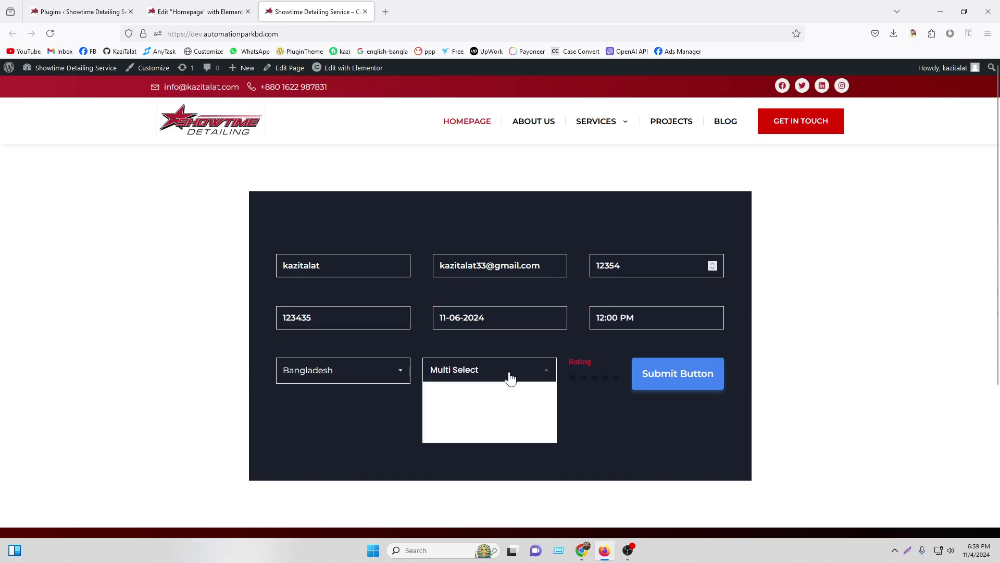
click(456, 419)
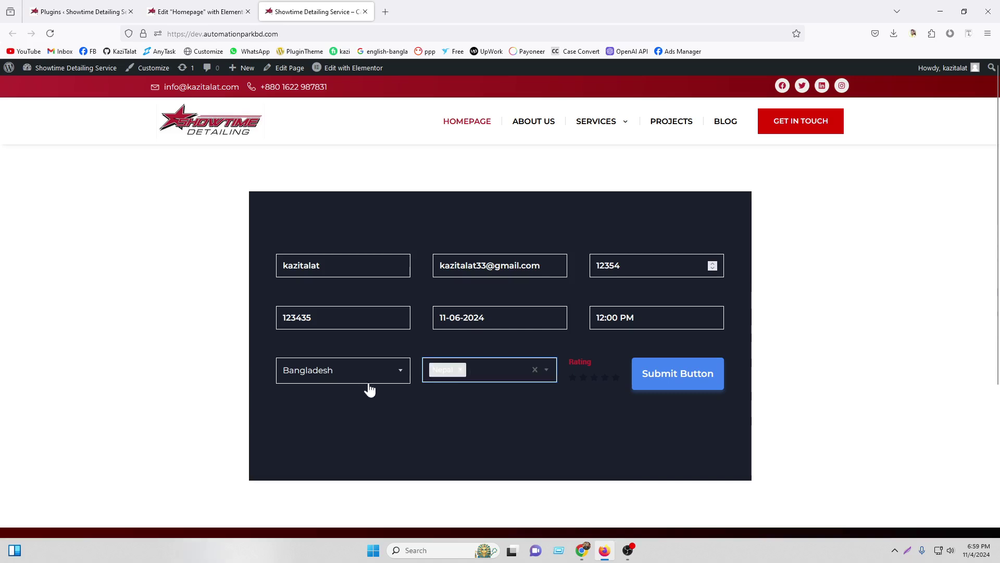
click(487, 375)
click(448, 416)
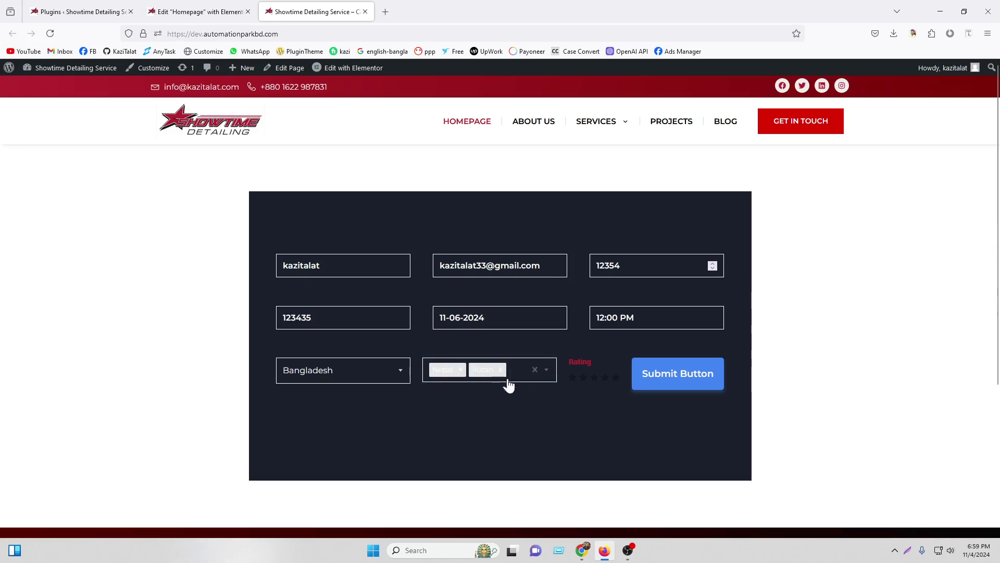
click(613, 380)
click(682, 370)
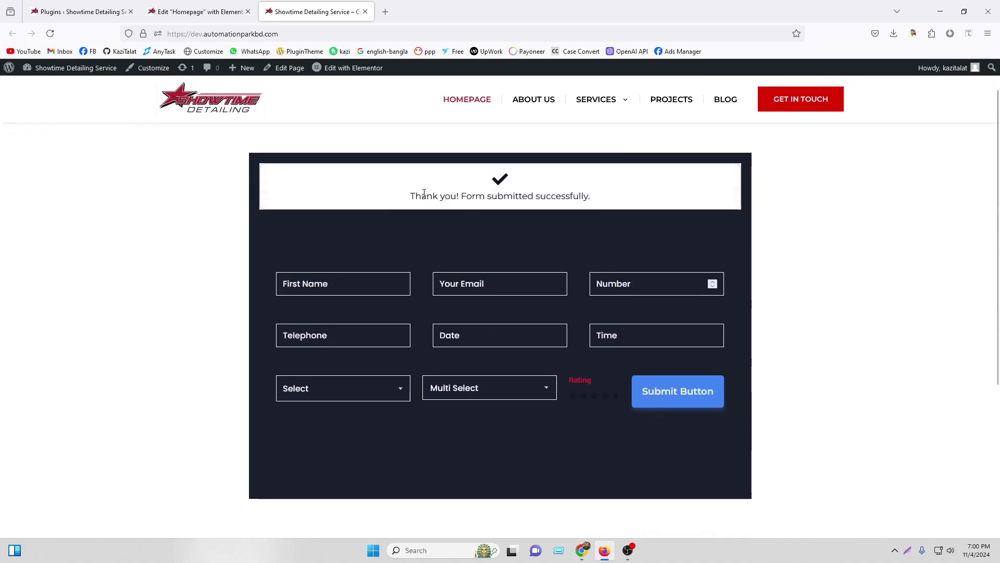
Reload the Roundcube inbox and open the new 'Message From Showtime Website' email
click(582, 550)
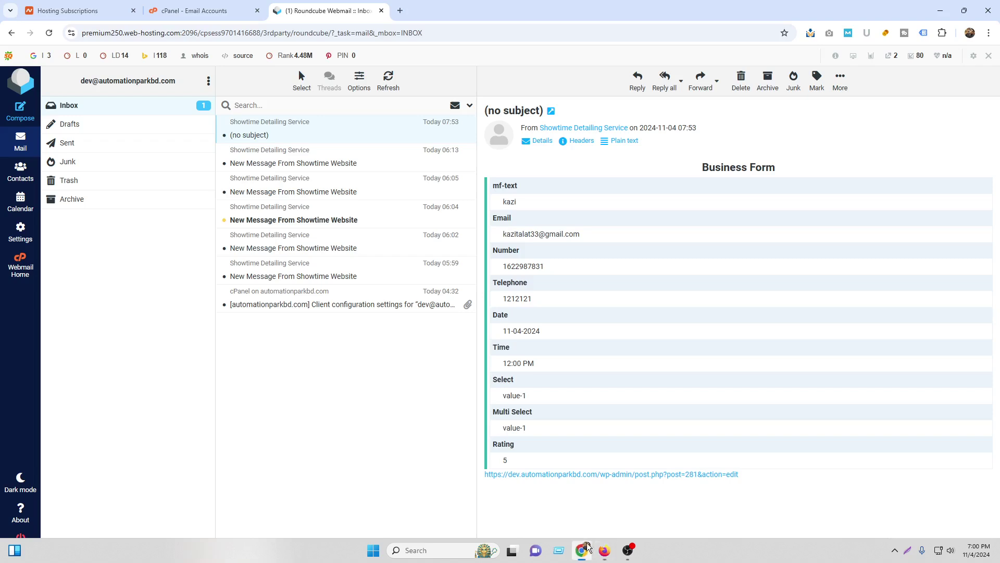
click(49, 33)
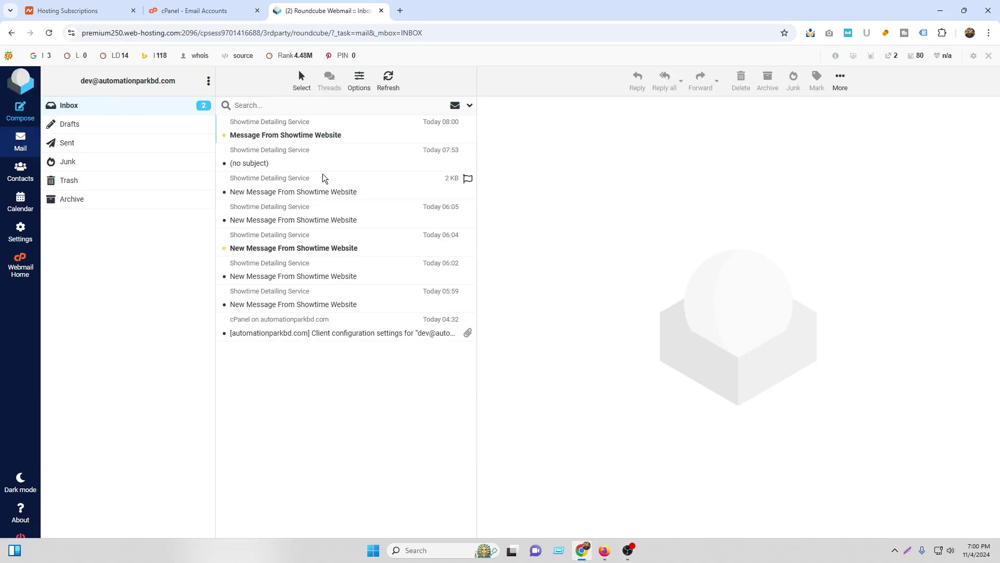
click(328, 134)
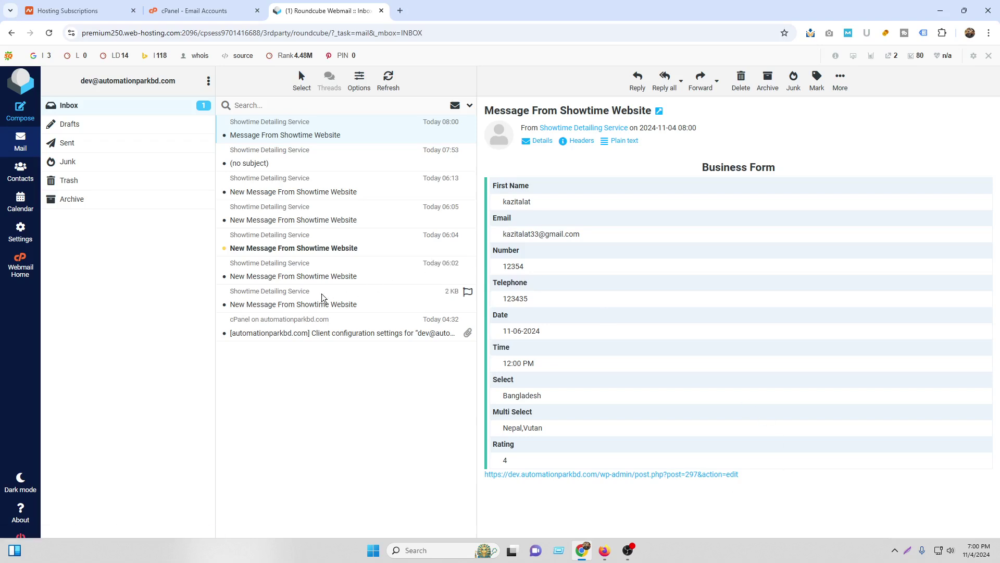
Compare it with older form submission emails, reopen the new one, and return to the live homepage
click(315, 280)
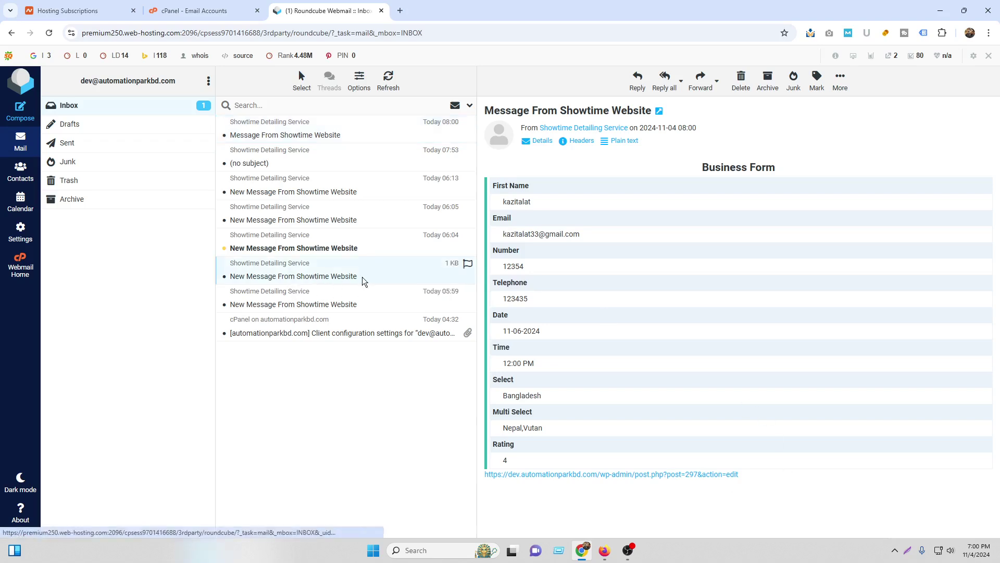
click(317, 252)
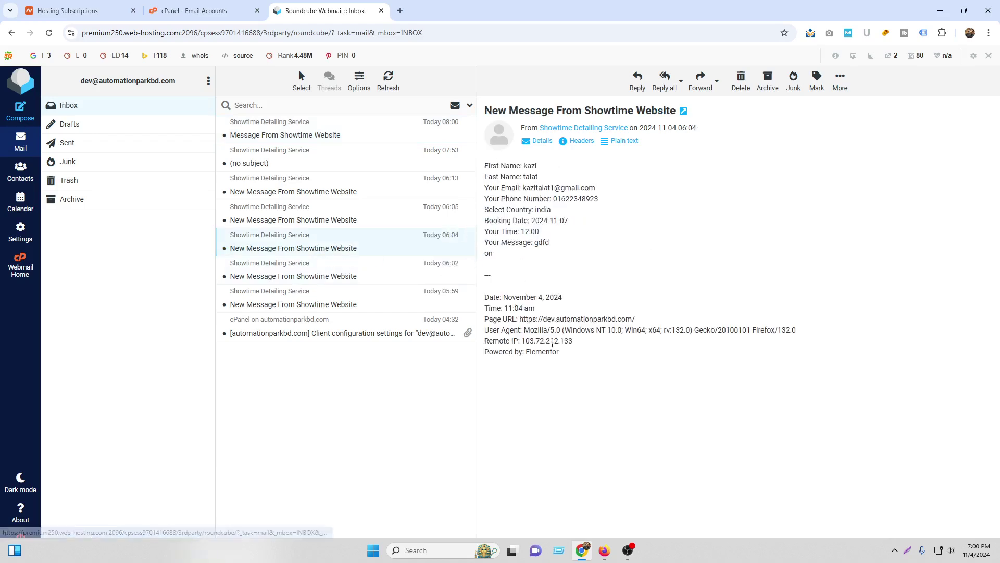
click(287, 136)
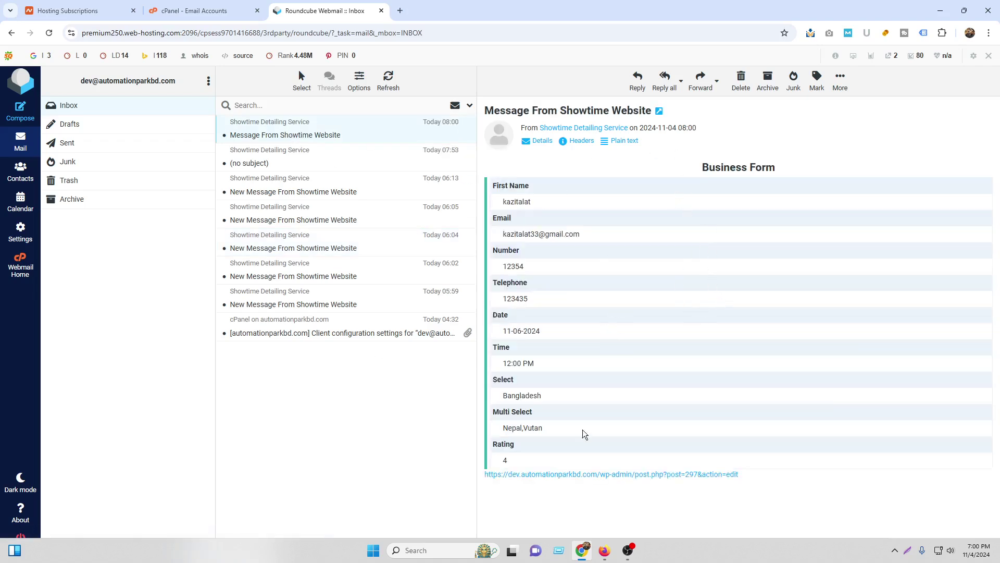
click(604, 552)
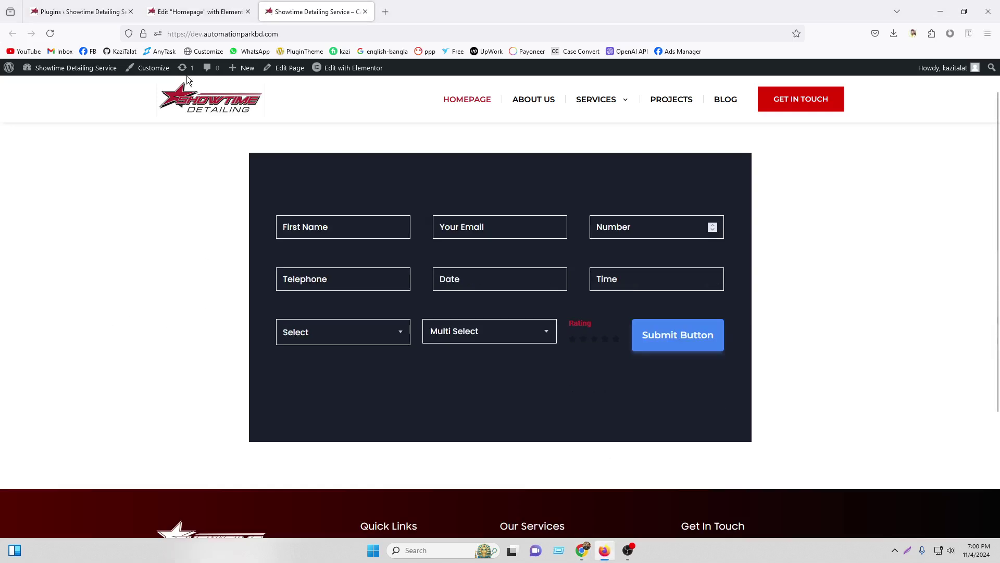
Go from the Elementor homepage editor to the Installed Plugins admin page
click(183, 7)
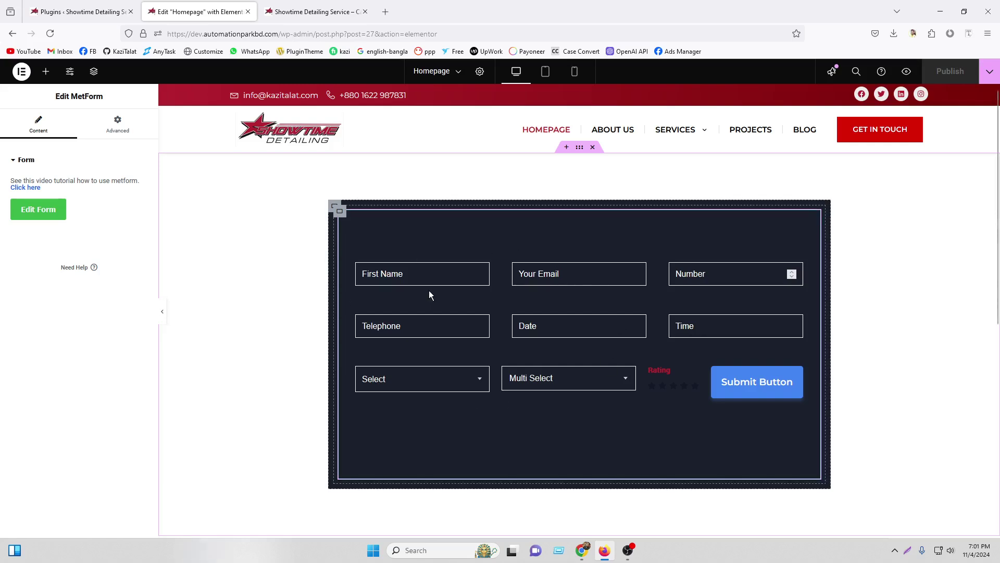
click(78, 12)
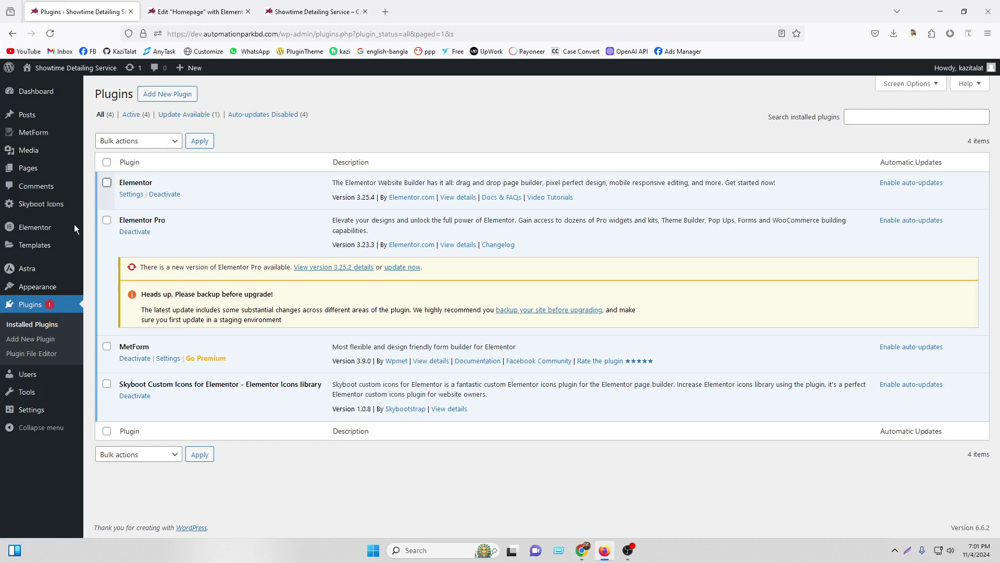
In MetForm Settings > General, switch the reCAPTCHA version to V3 and check the key fields
mouse_move(43, 274)
click(169, 359)
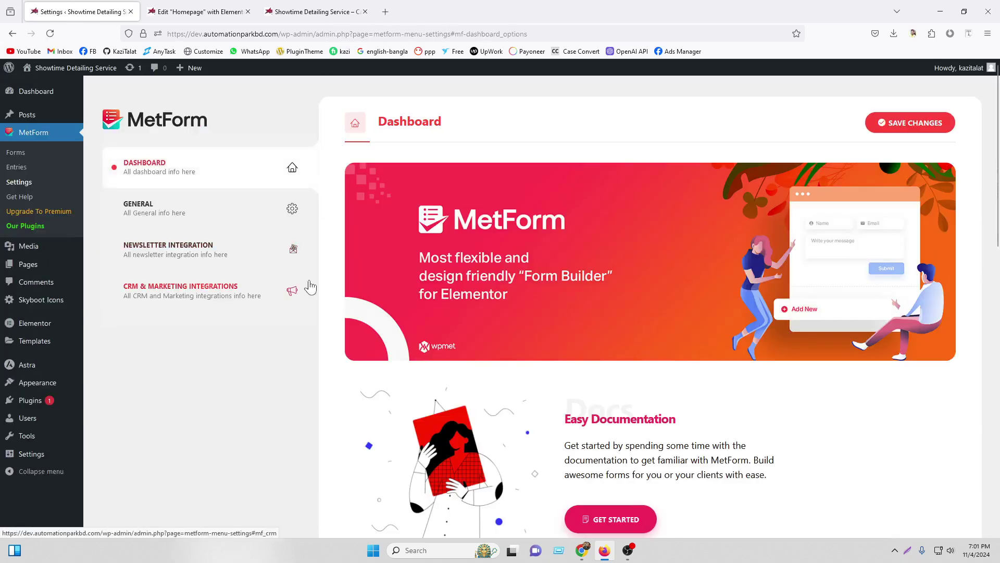
scroll(593, 314, down, 10)
scroll(611, 333, up, 10)
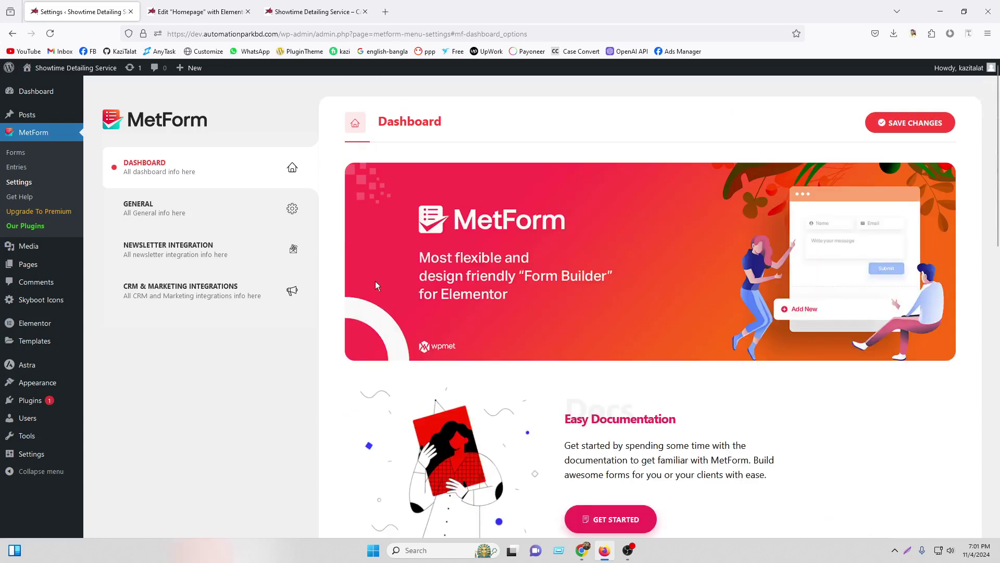
click(212, 219)
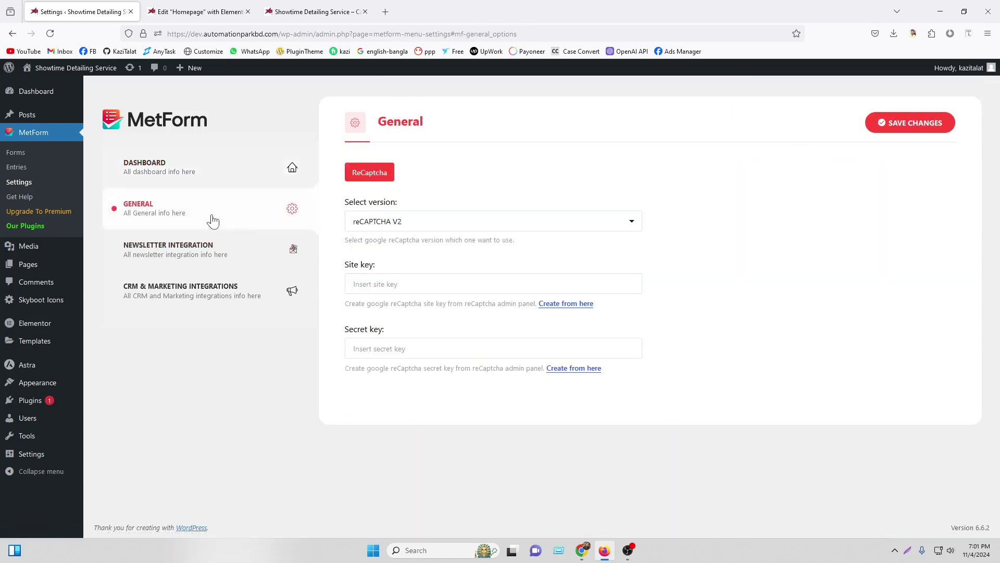
click(421, 220)
click(421, 220)
click(422, 221)
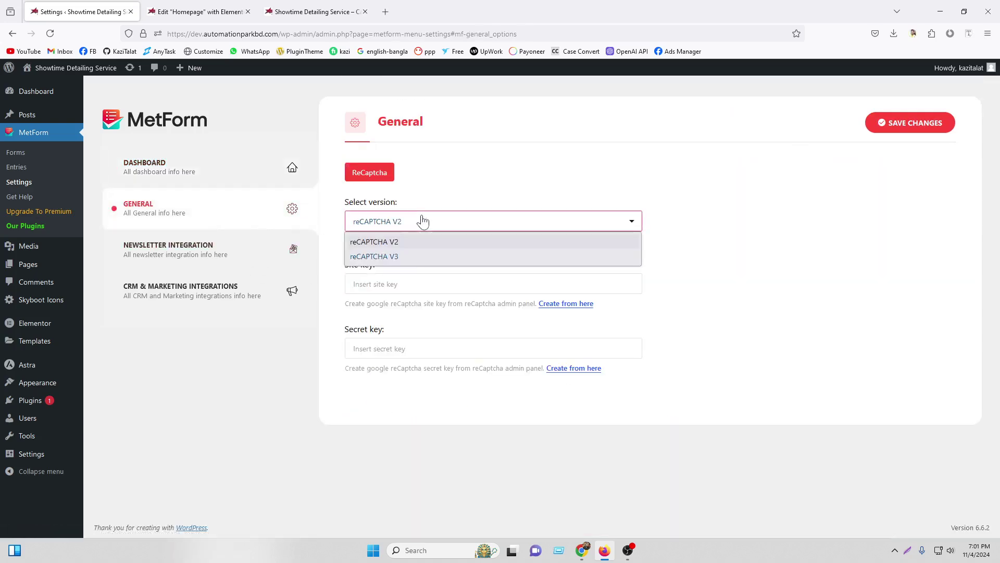
click(408, 259)
click(380, 285)
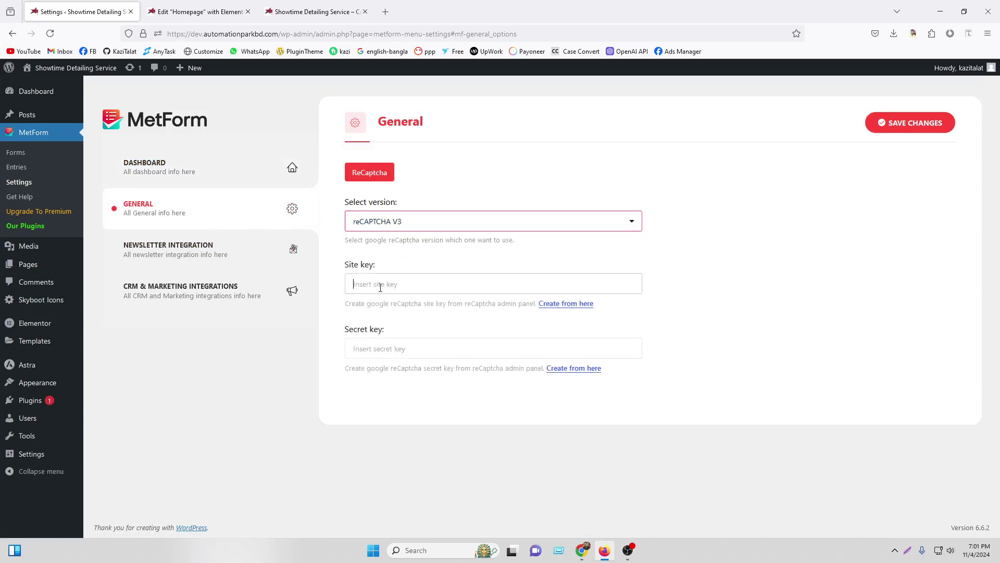
click(384, 344)
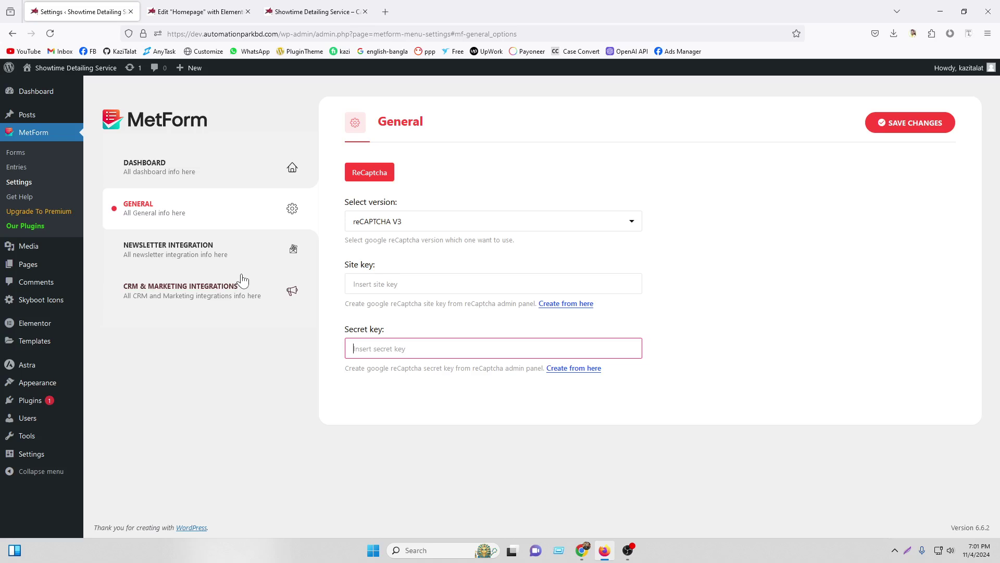
Review the Newsletter and CRM & Marketing integration settings, then return to the homepage editor
click(207, 252)
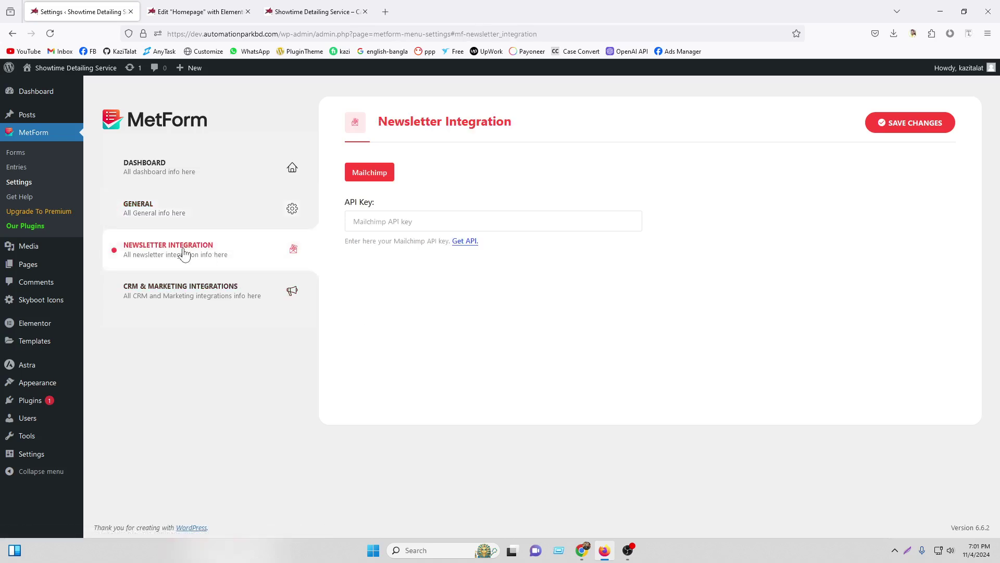
click(405, 222)
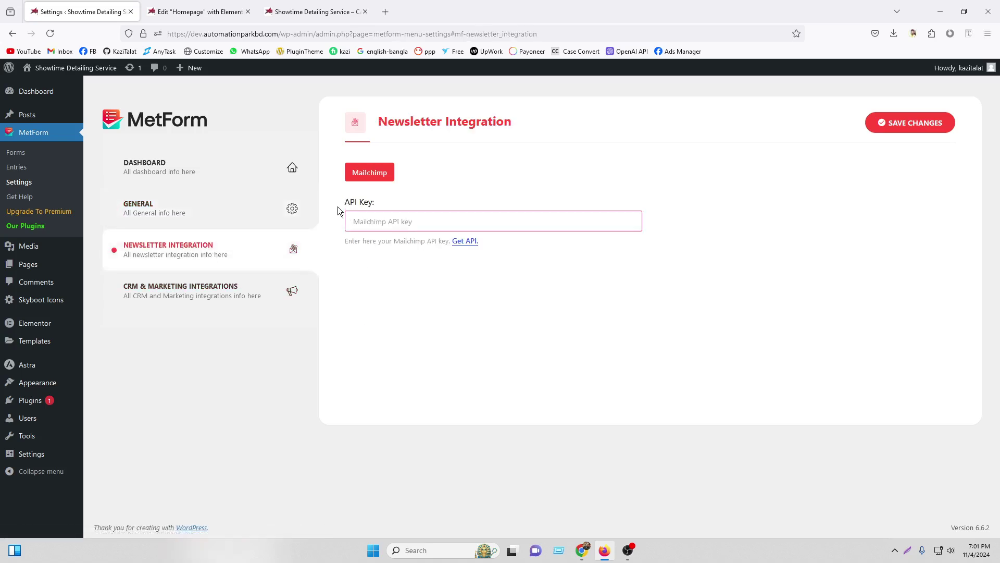
click(214, 297)
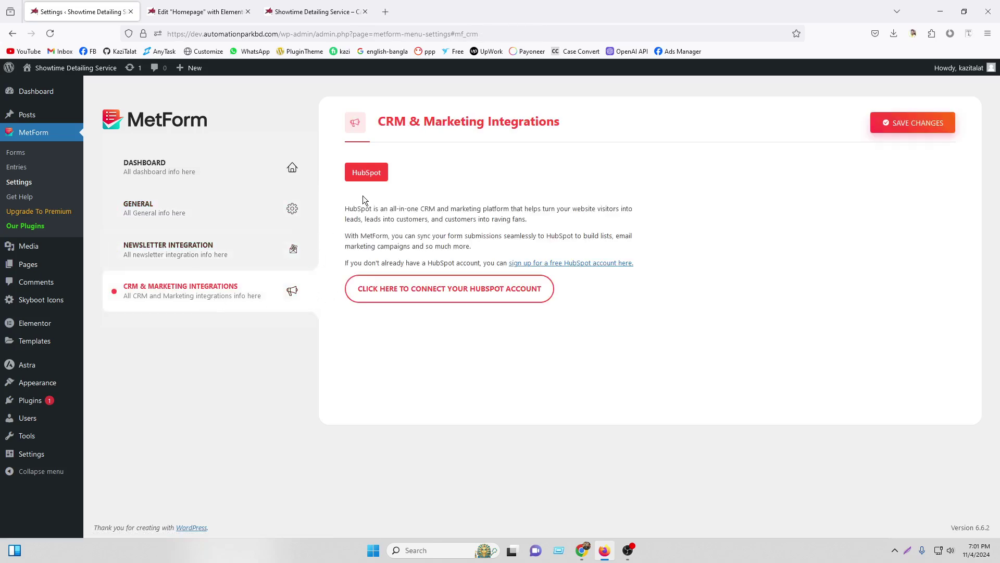
click(199, 4)
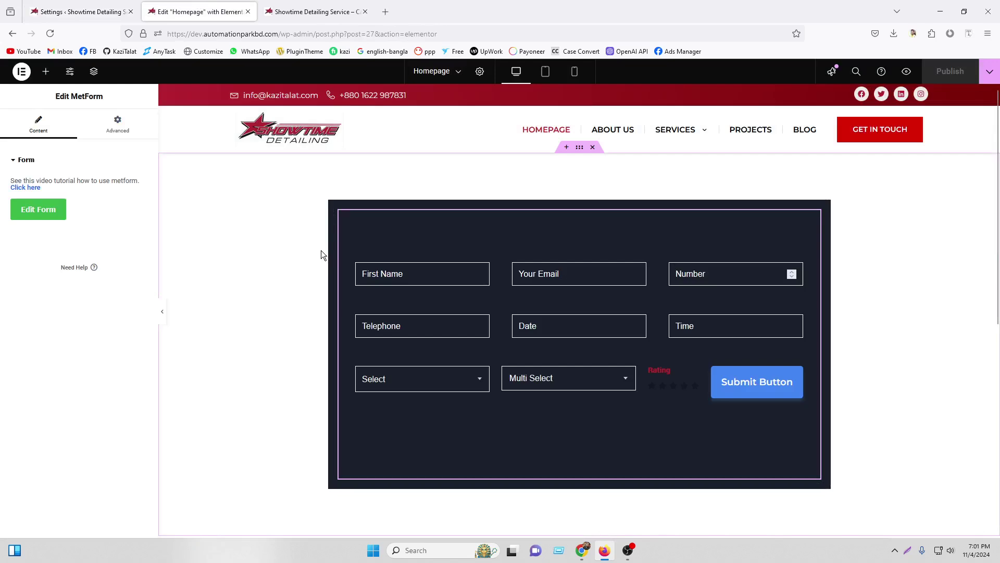
Look over the finished dark Business Form on the homepage, then bring OBS Studio forward
scroll(575, 294, down, 2)
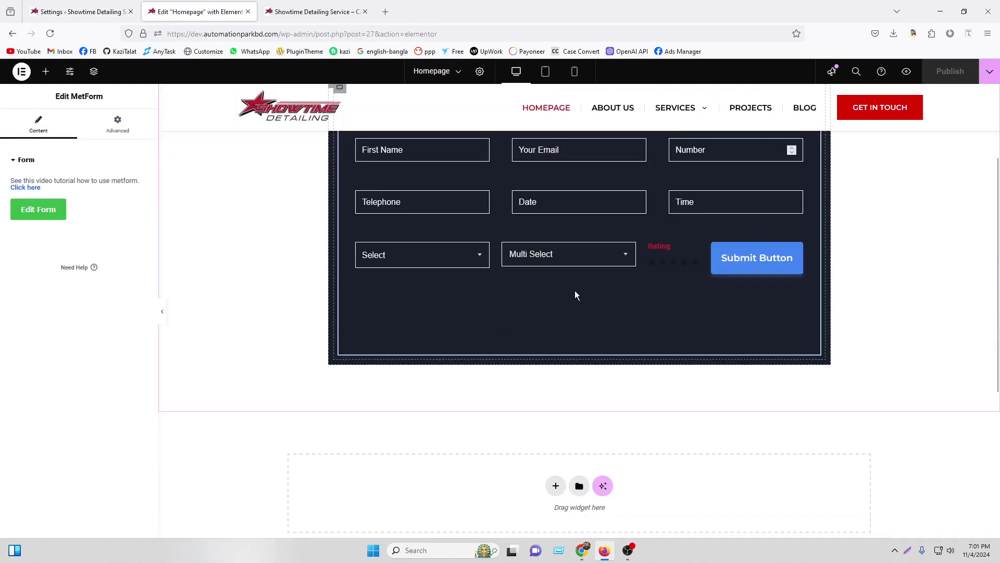
scroll(574, 292, up, 2)
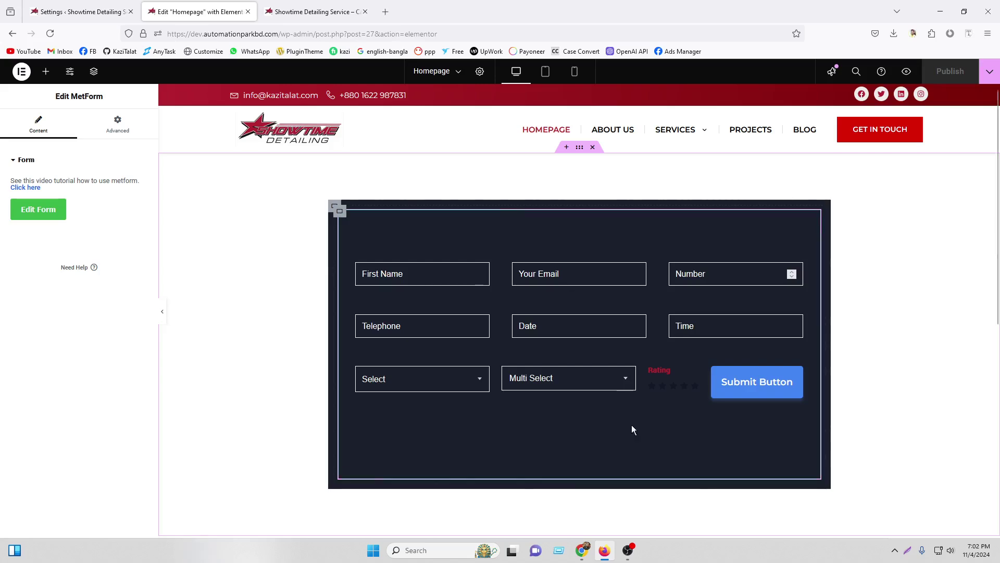
click(629, 551)
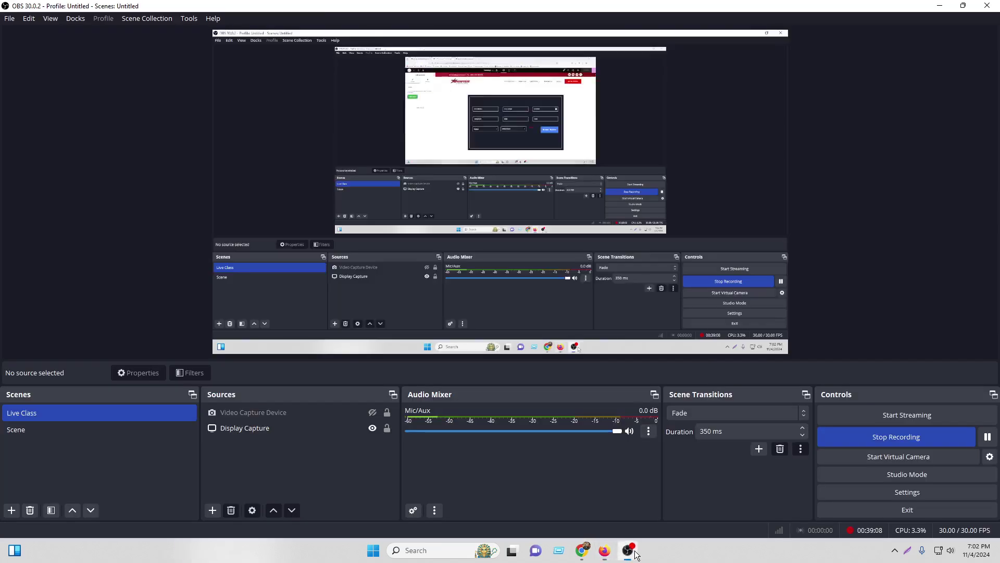